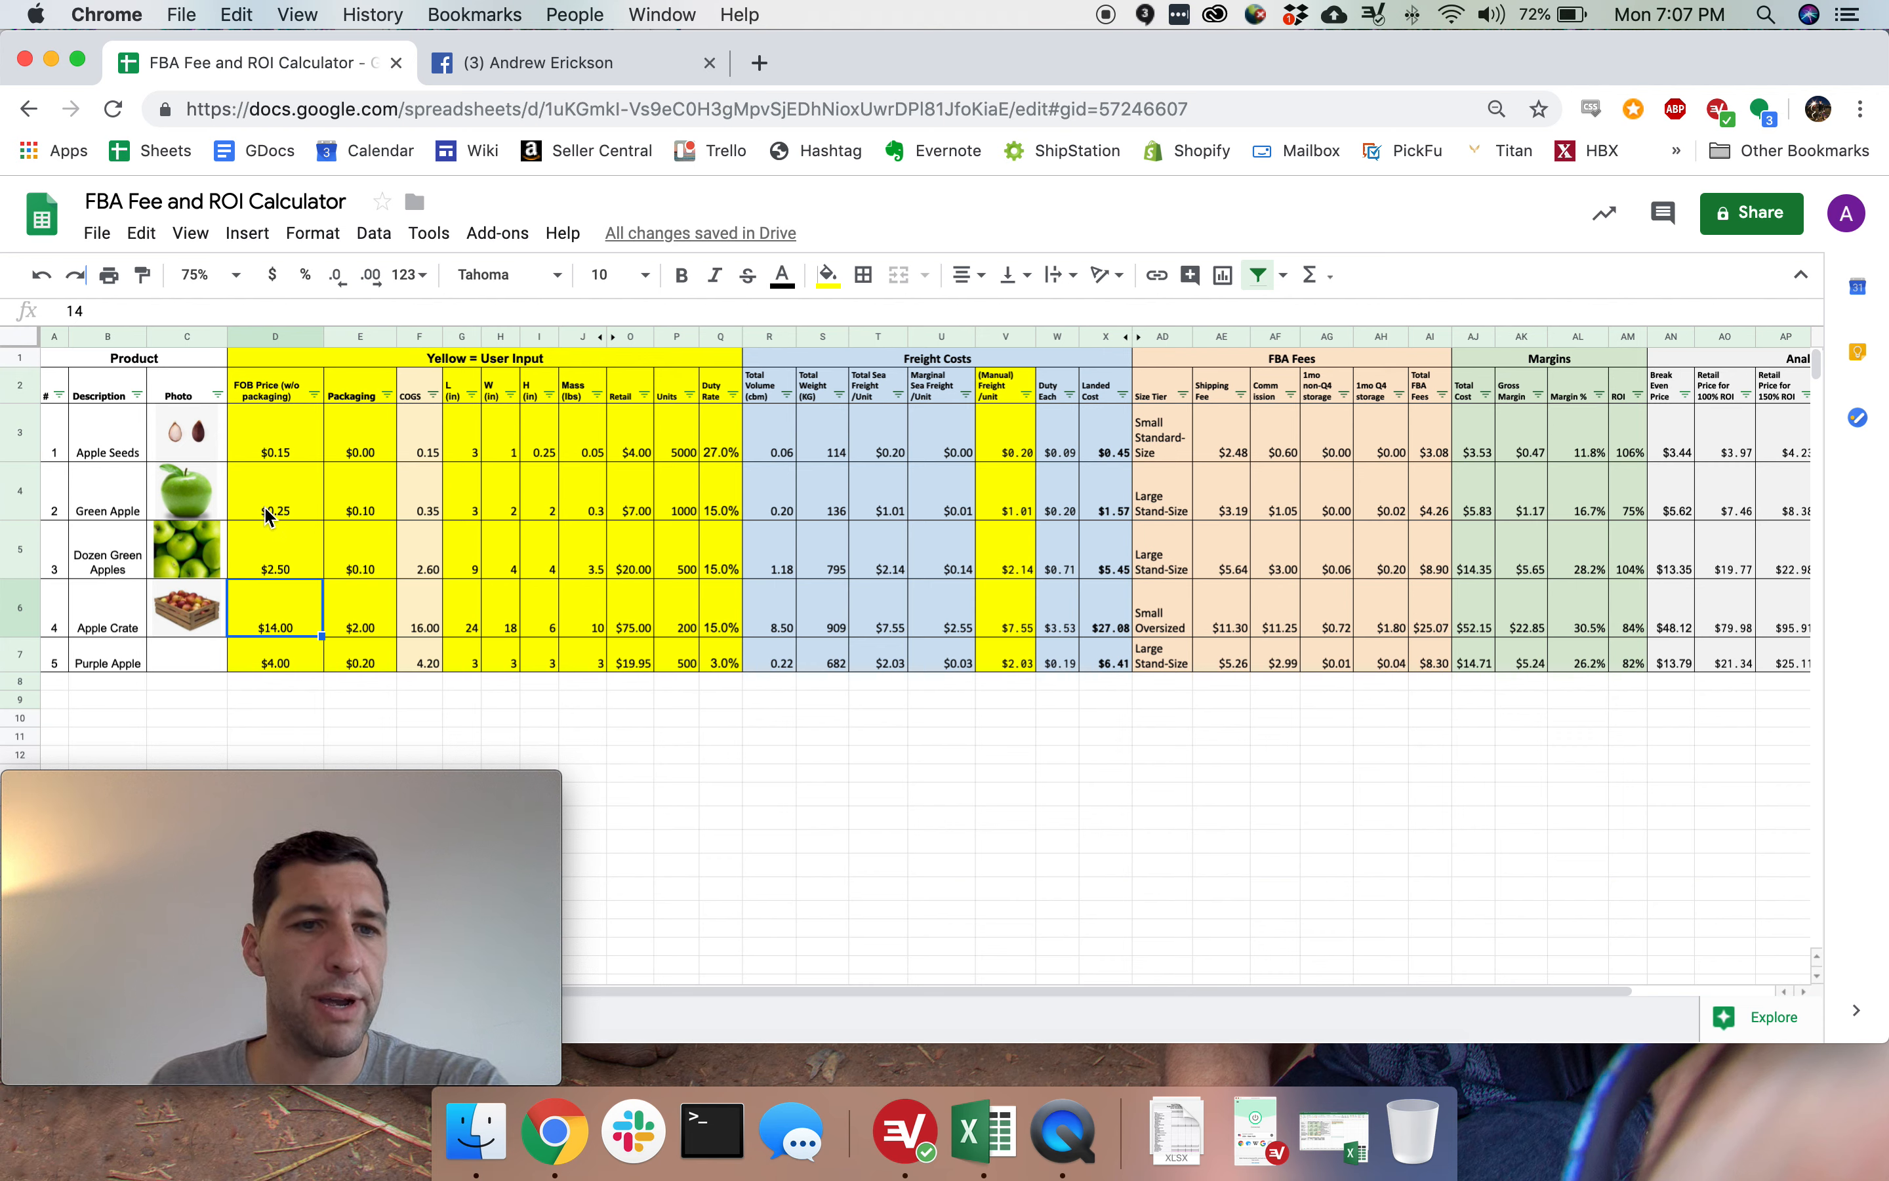
Examine the Green Apple row's FOB price, packaging, COGS formula and L, W and H dimensions.
left_click(309, 509)
left_click(363, 501)
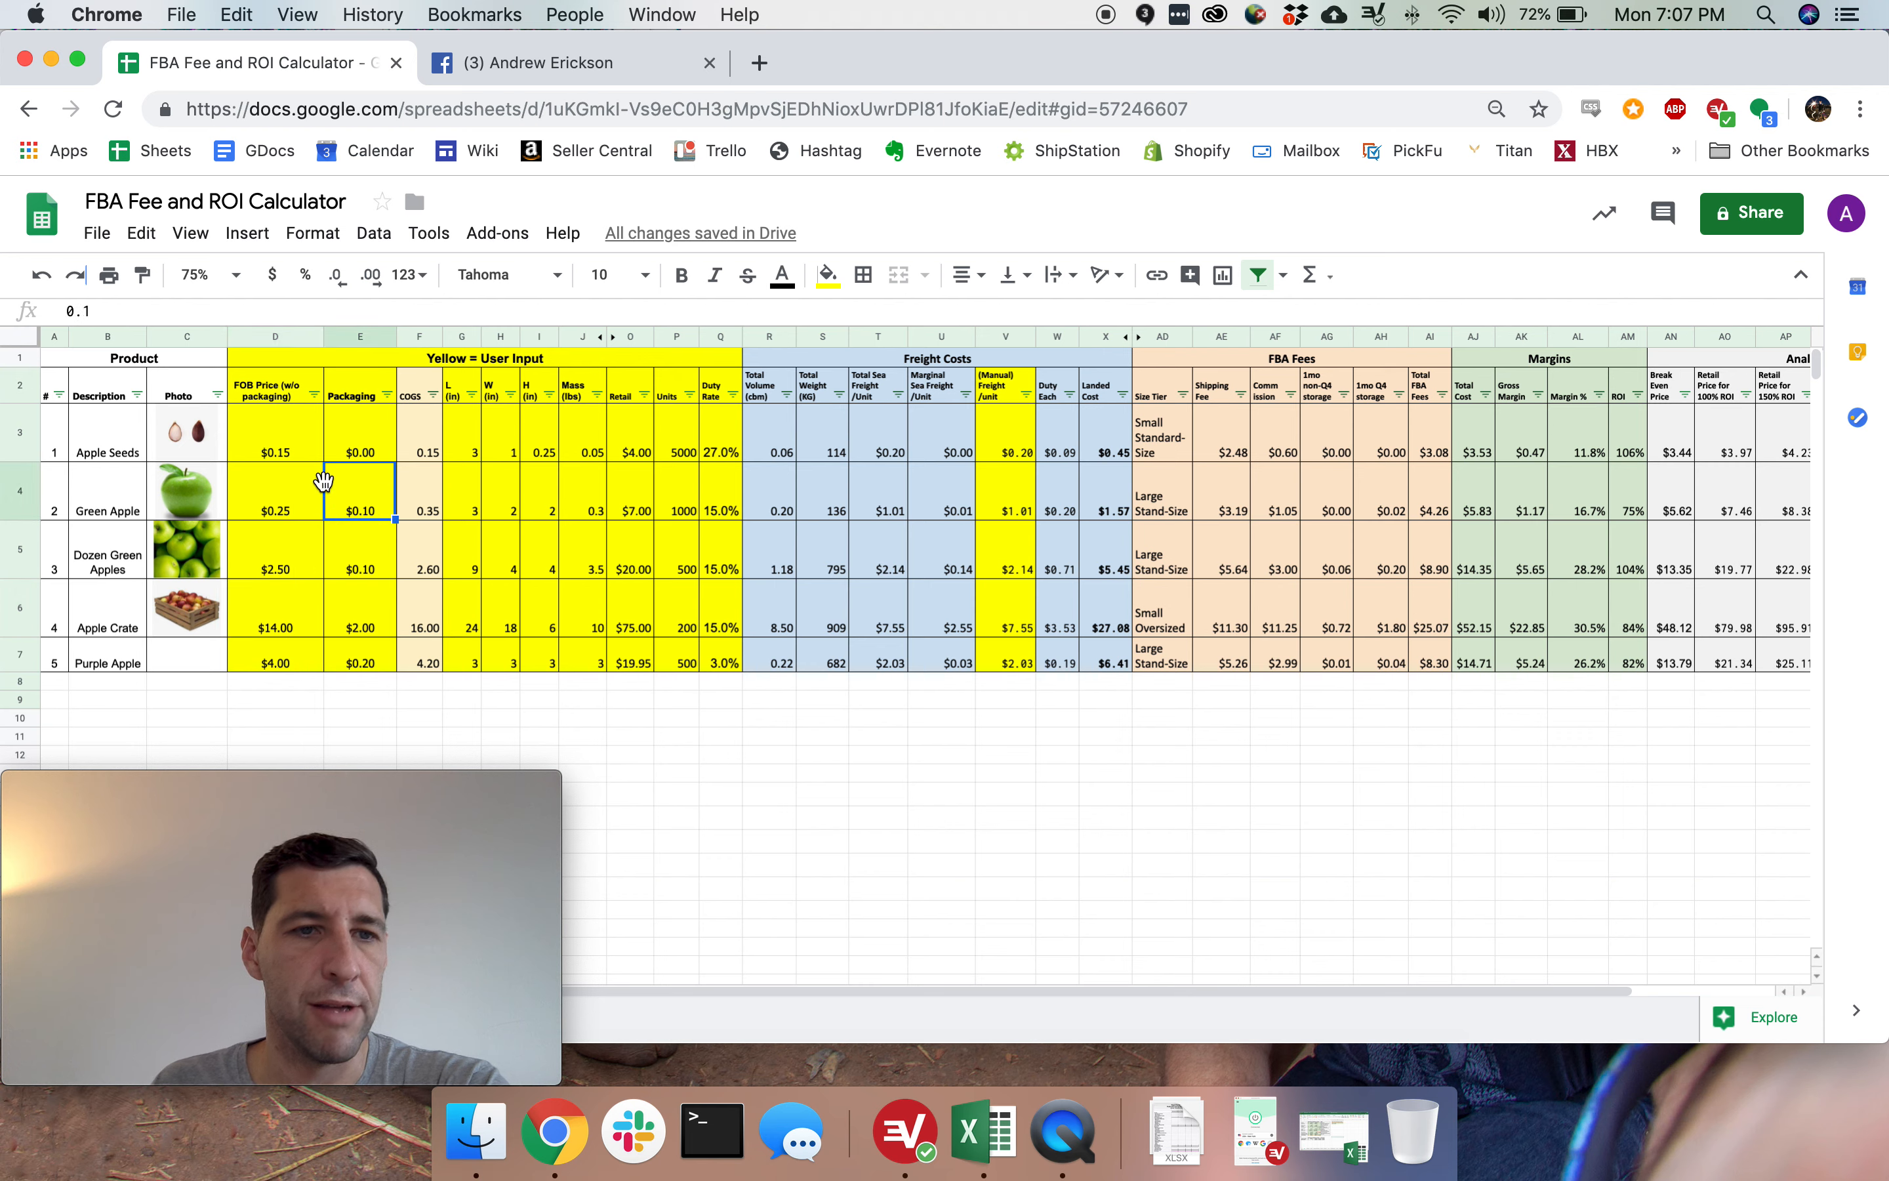
left_click(312, 630)
left_click(270, 496)
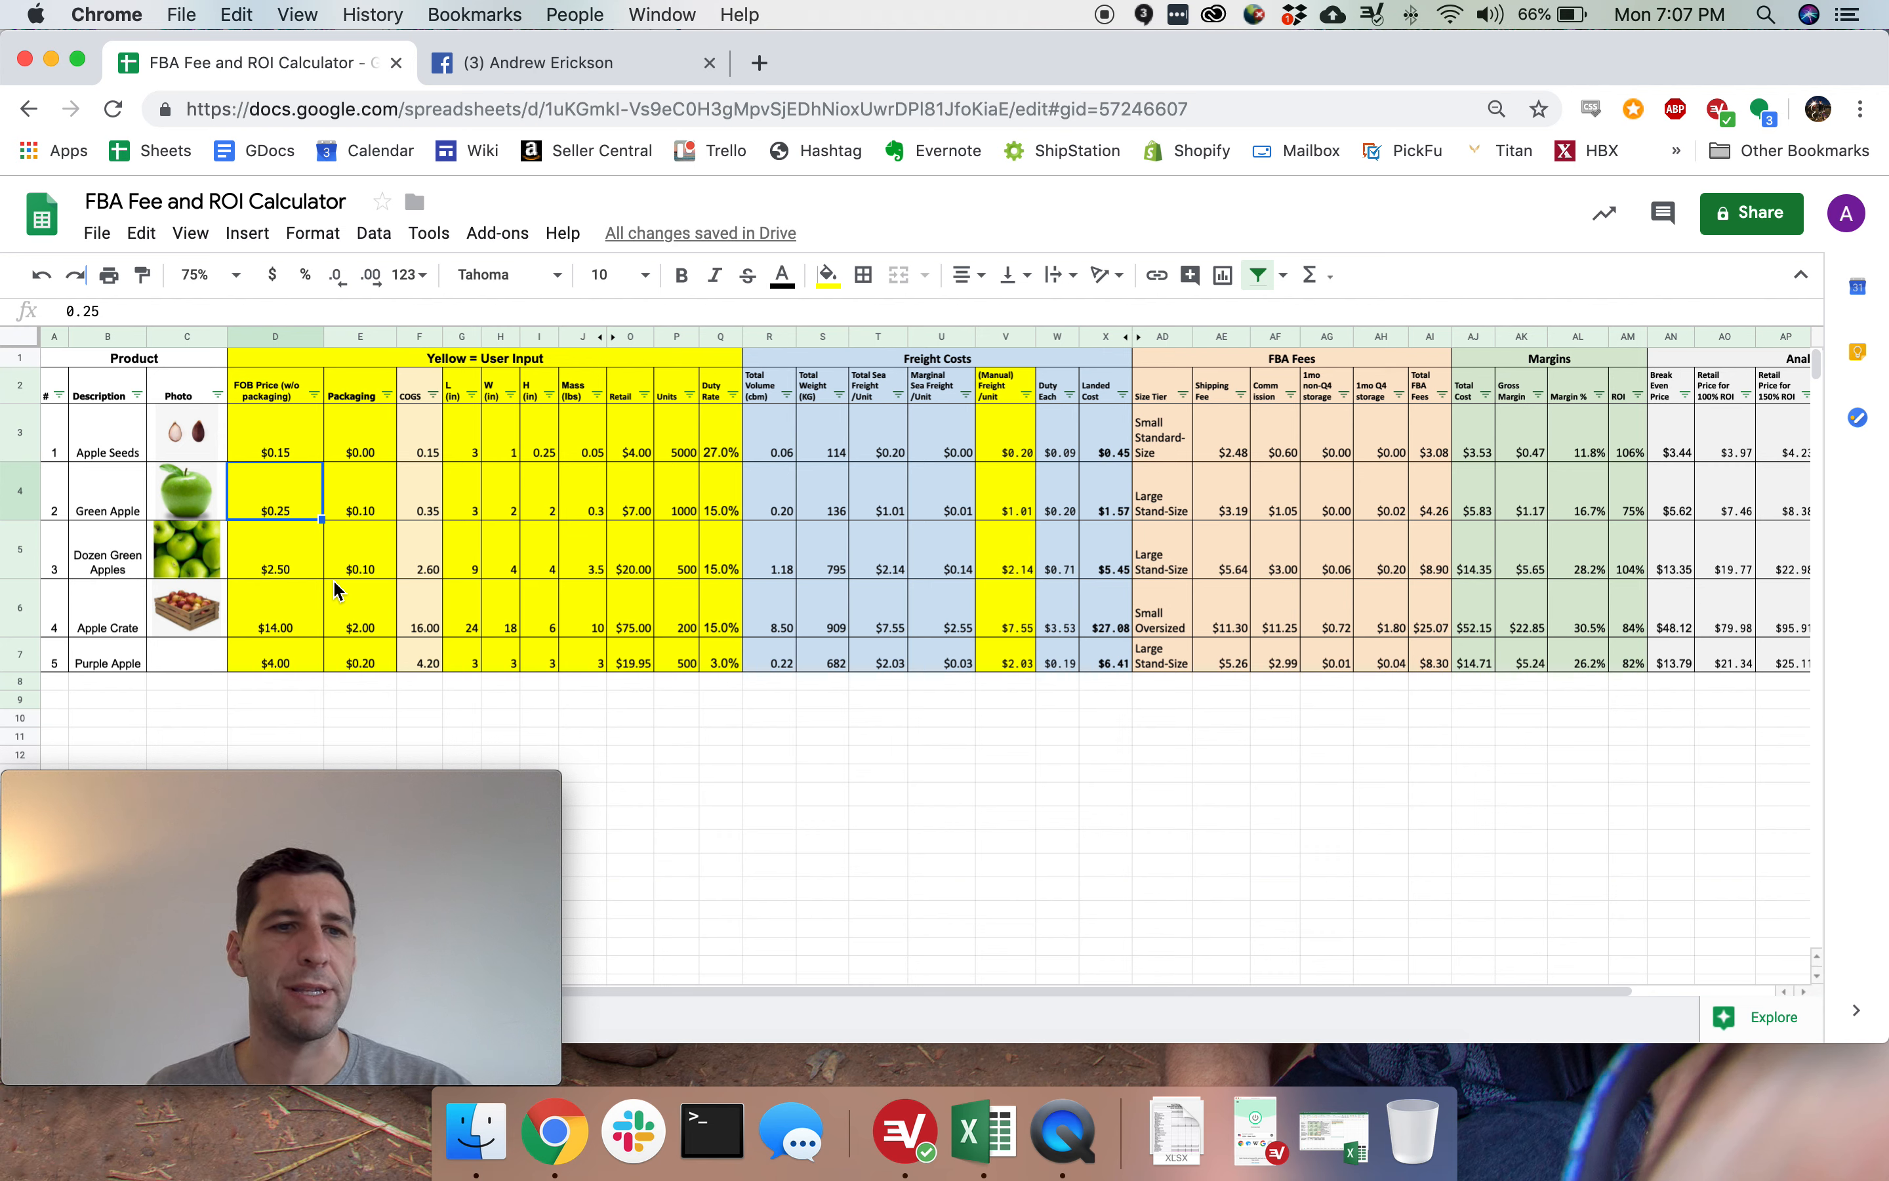
key("Right")
key("Left")
key("Right")
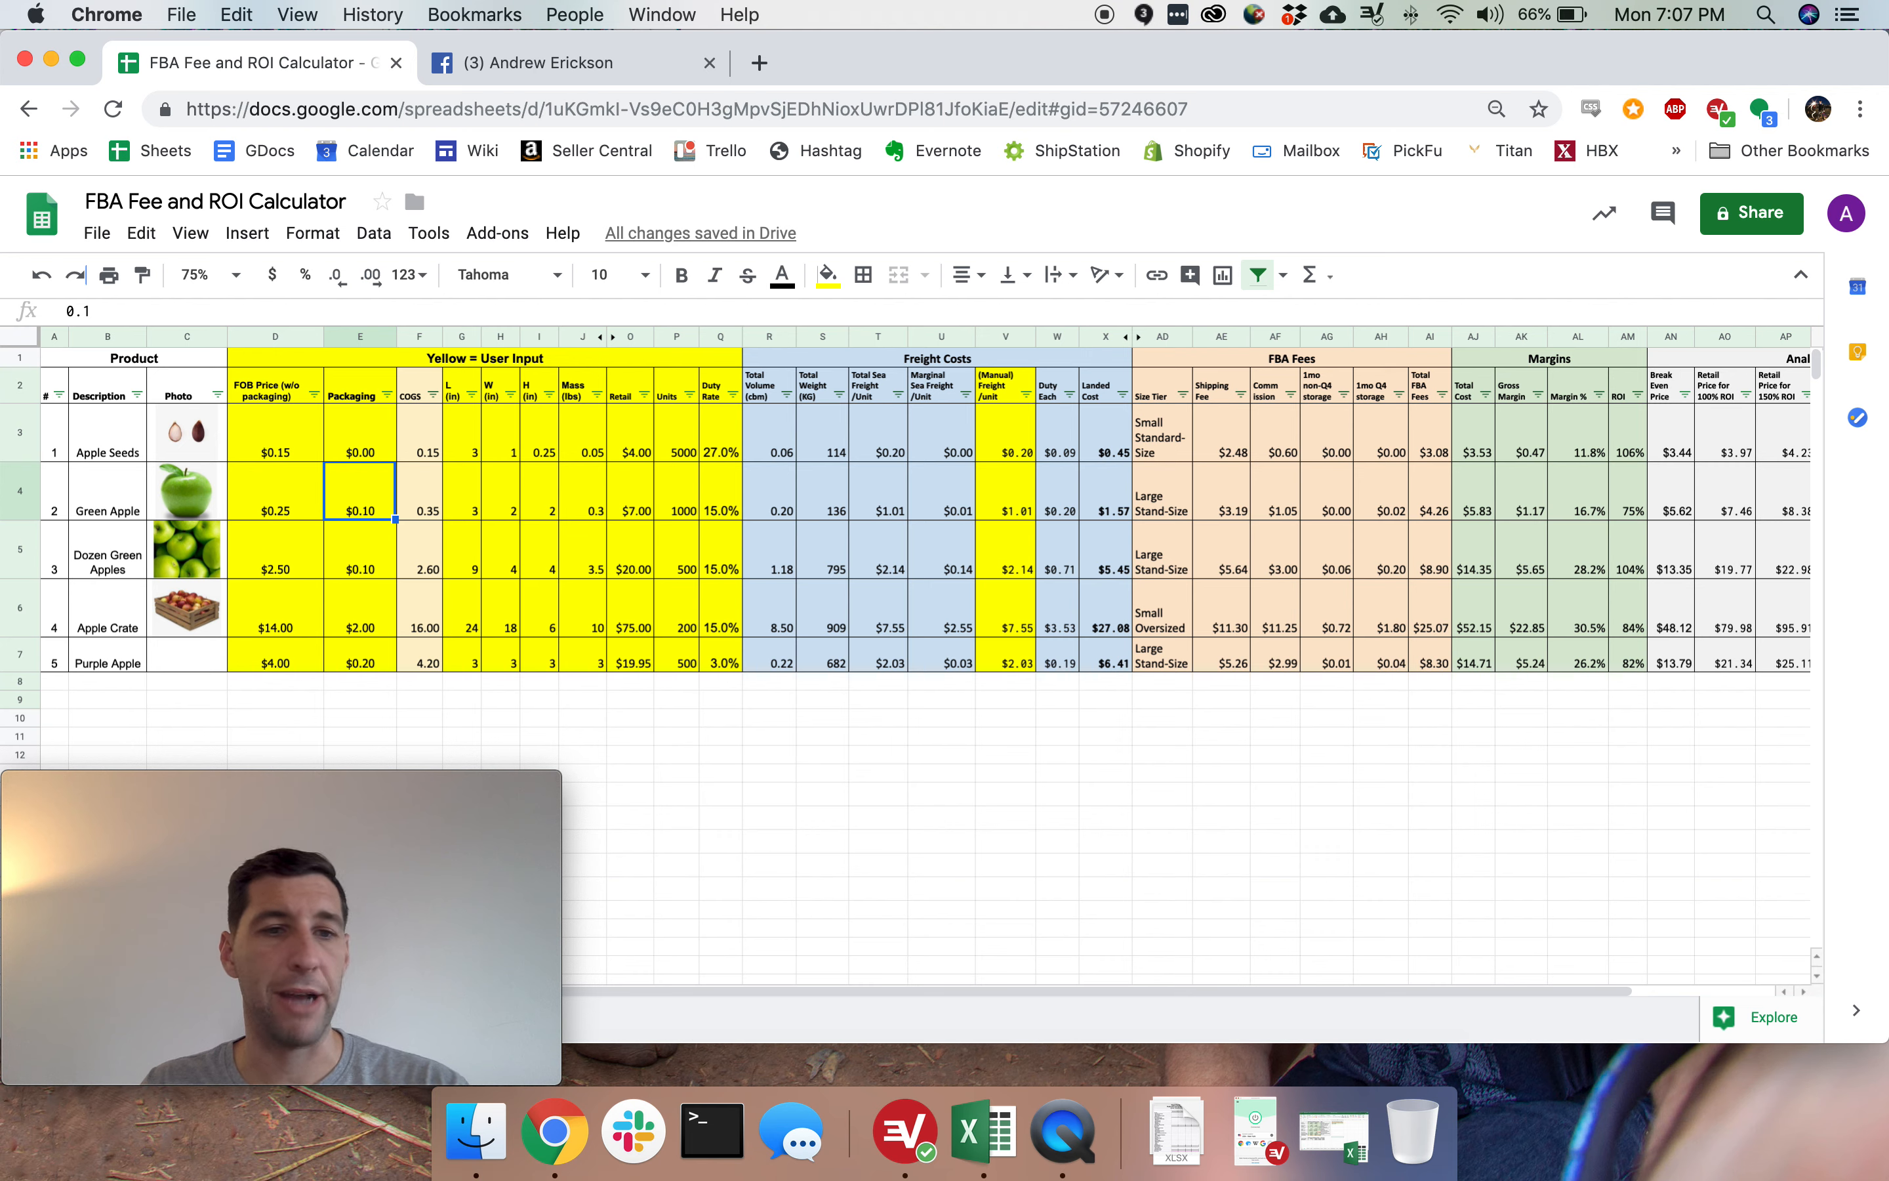
left_click(419, 490)
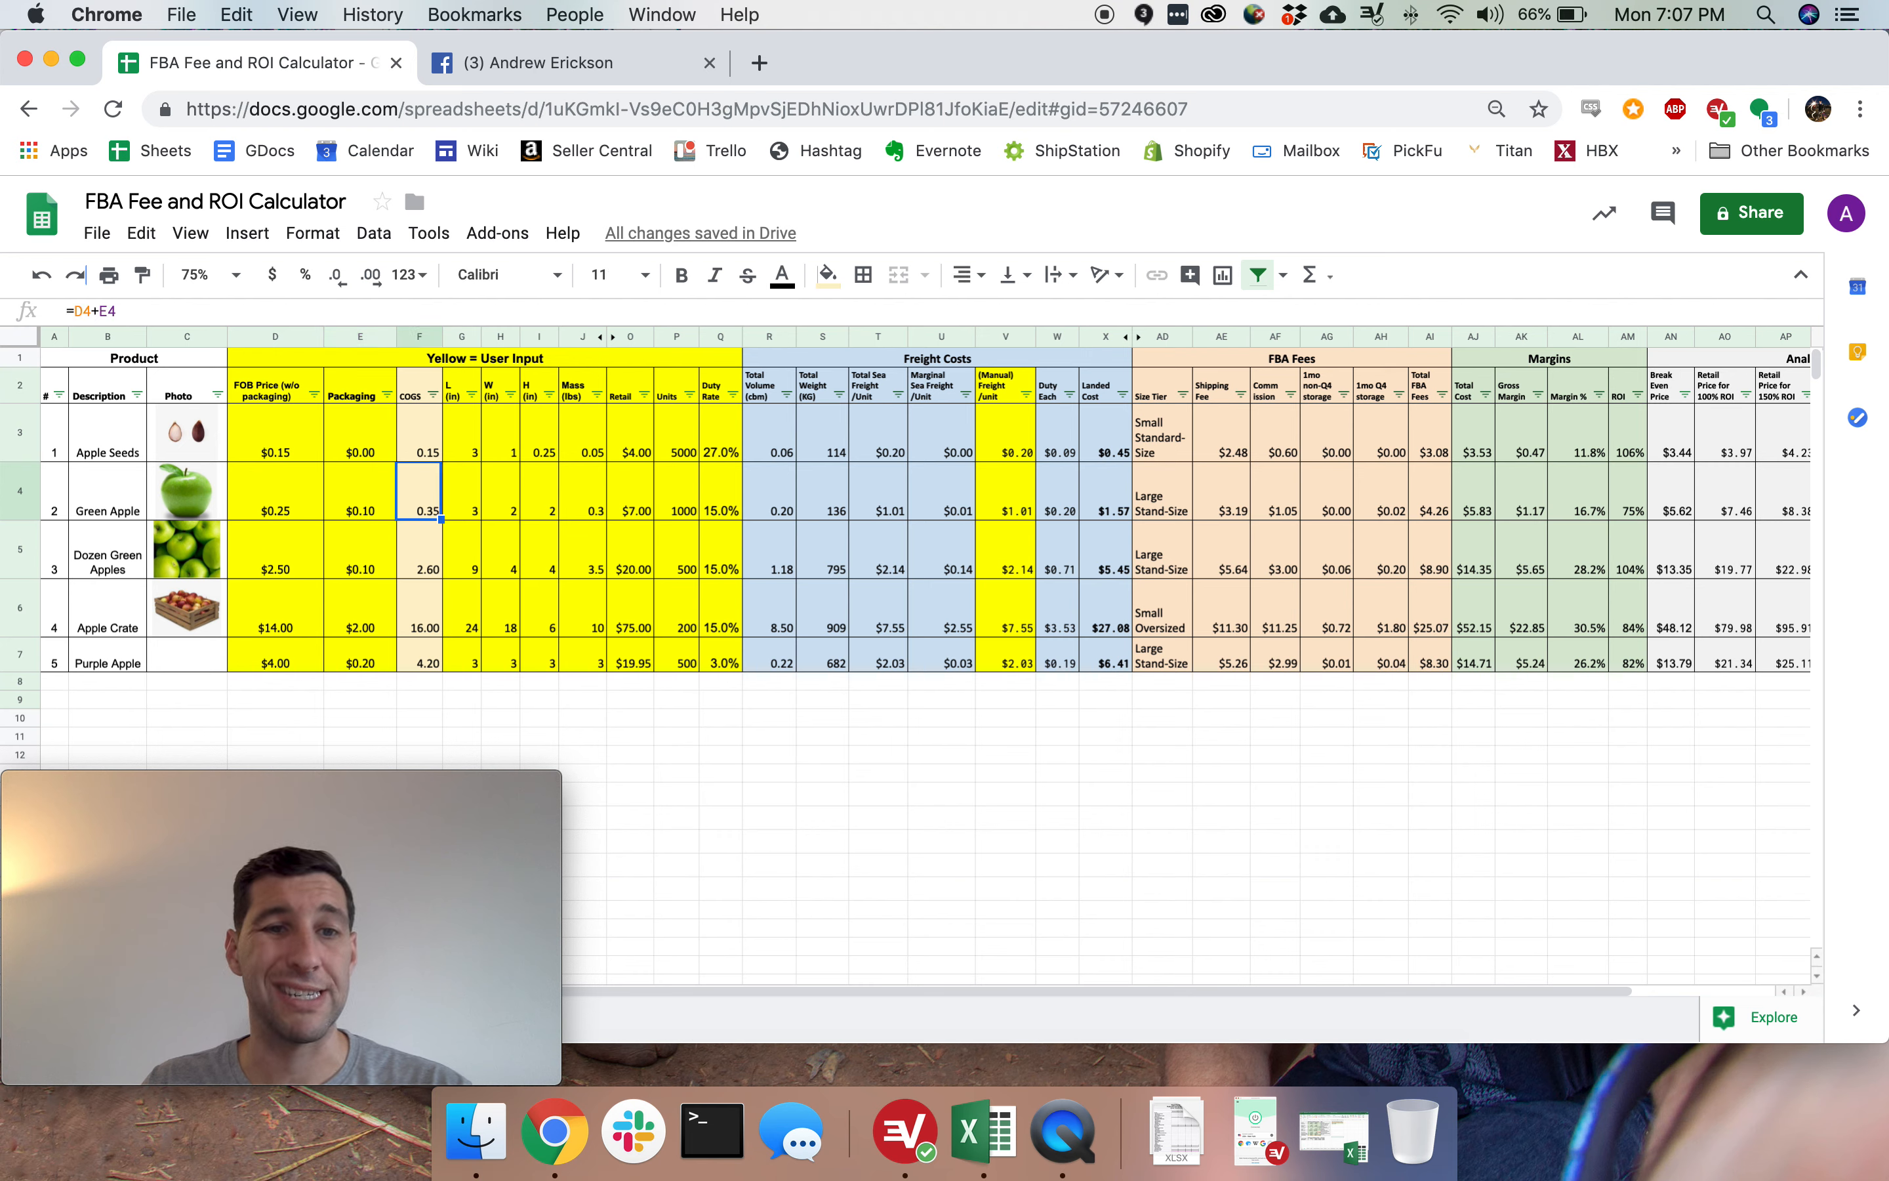
left_click(28, 487)
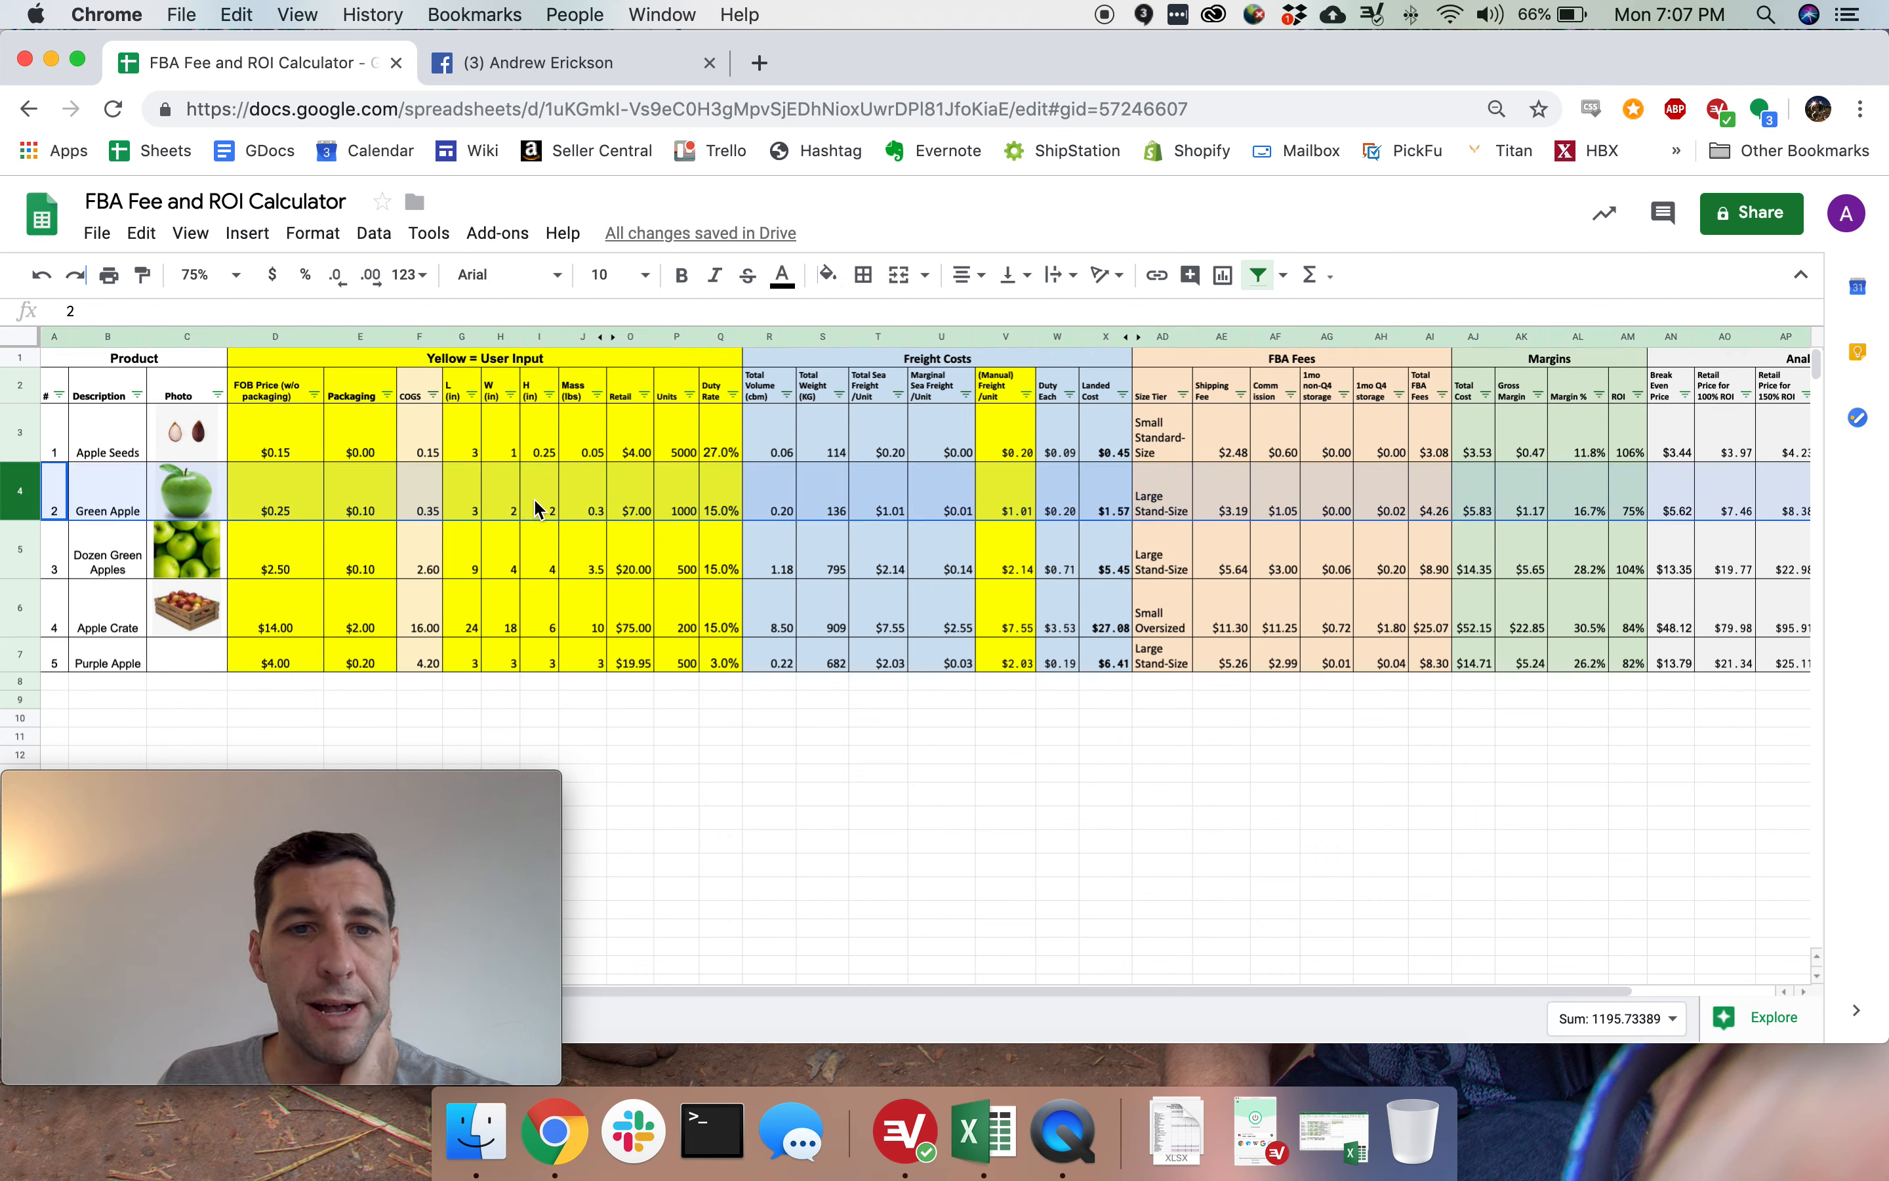
left_click(481, 506)
left_click_drag(487, 511, 541, 508)
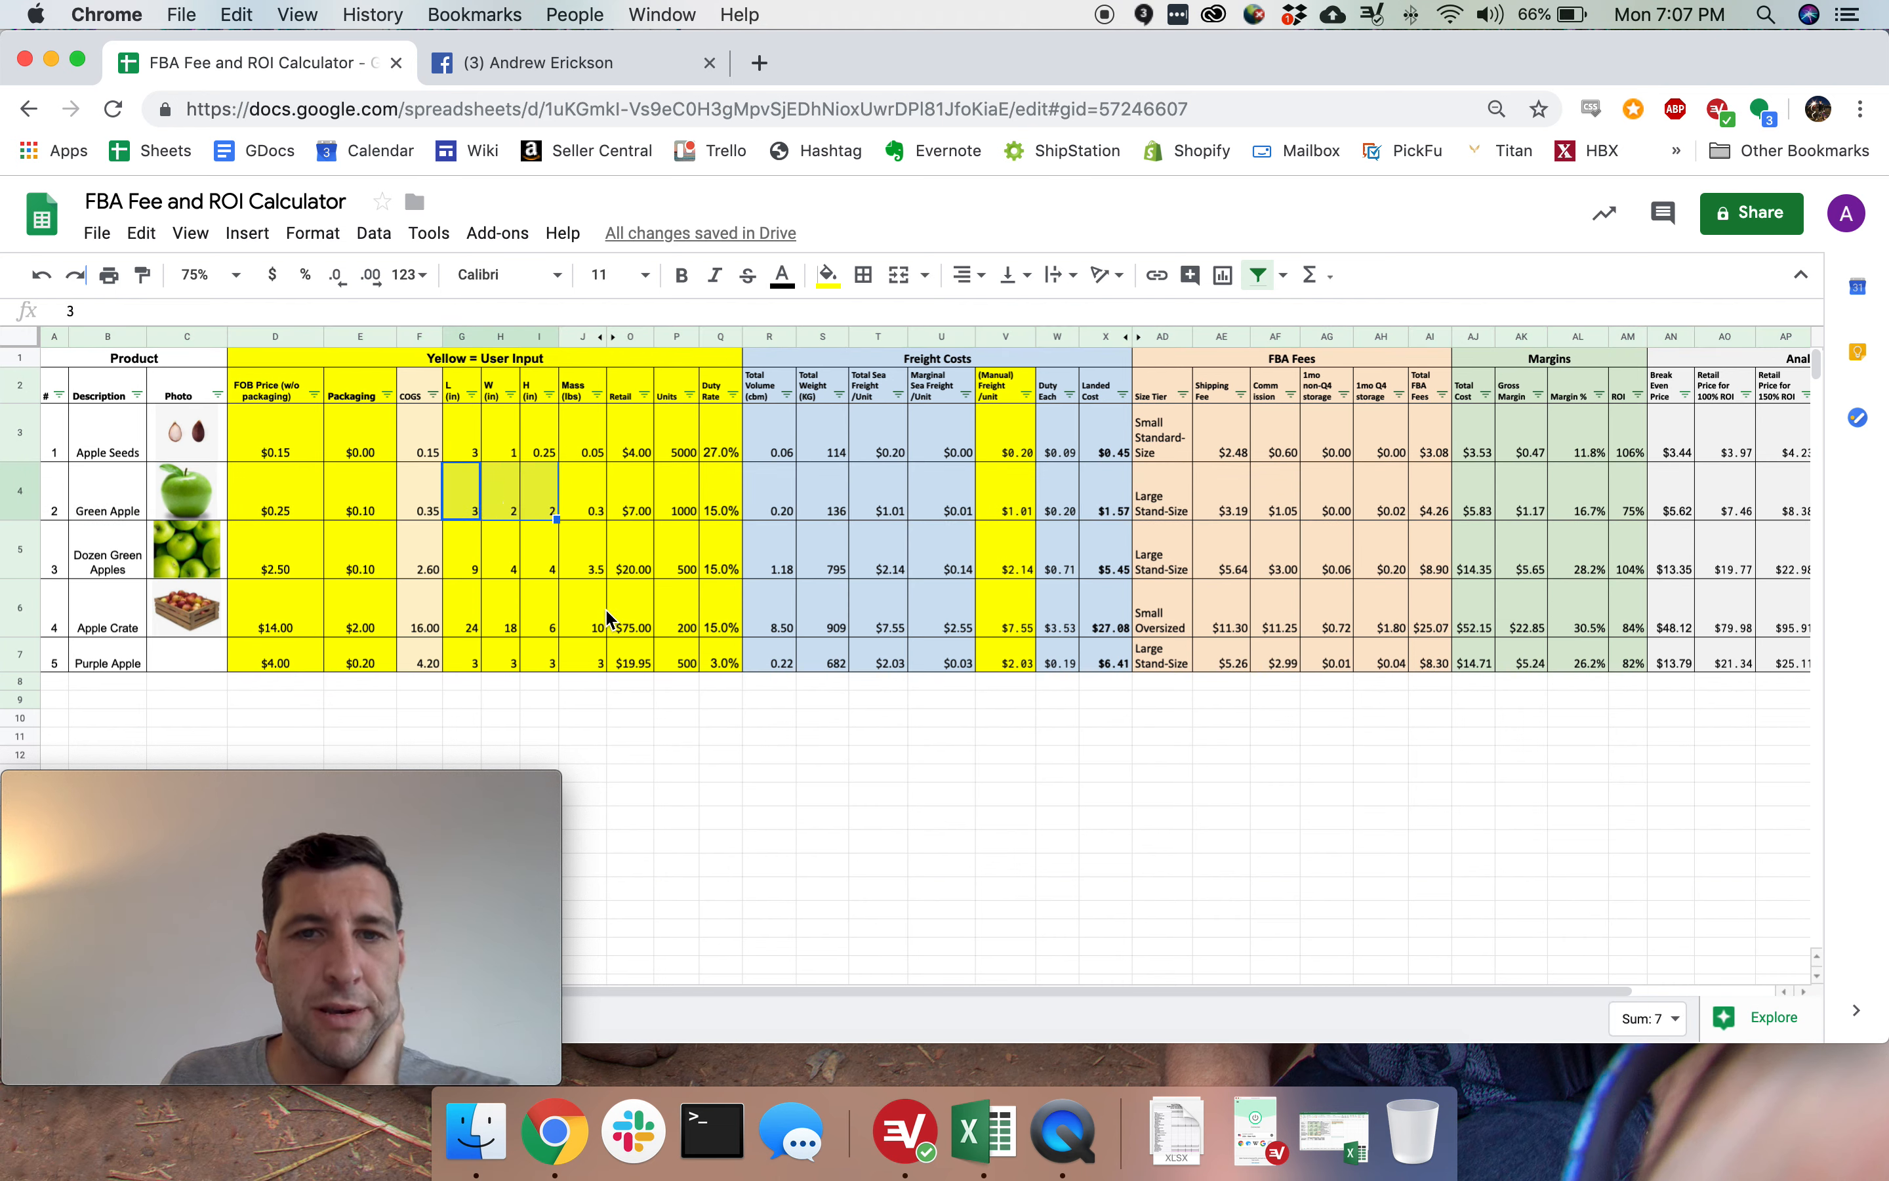
Highlight the Freight Costs, FBA Fees, Margins and Analysis column blocks one after another to review the calculator's sections.
left_click_drag(870, 367, 875, 656)
left_click_drag(1340, 361, 1347, 660)
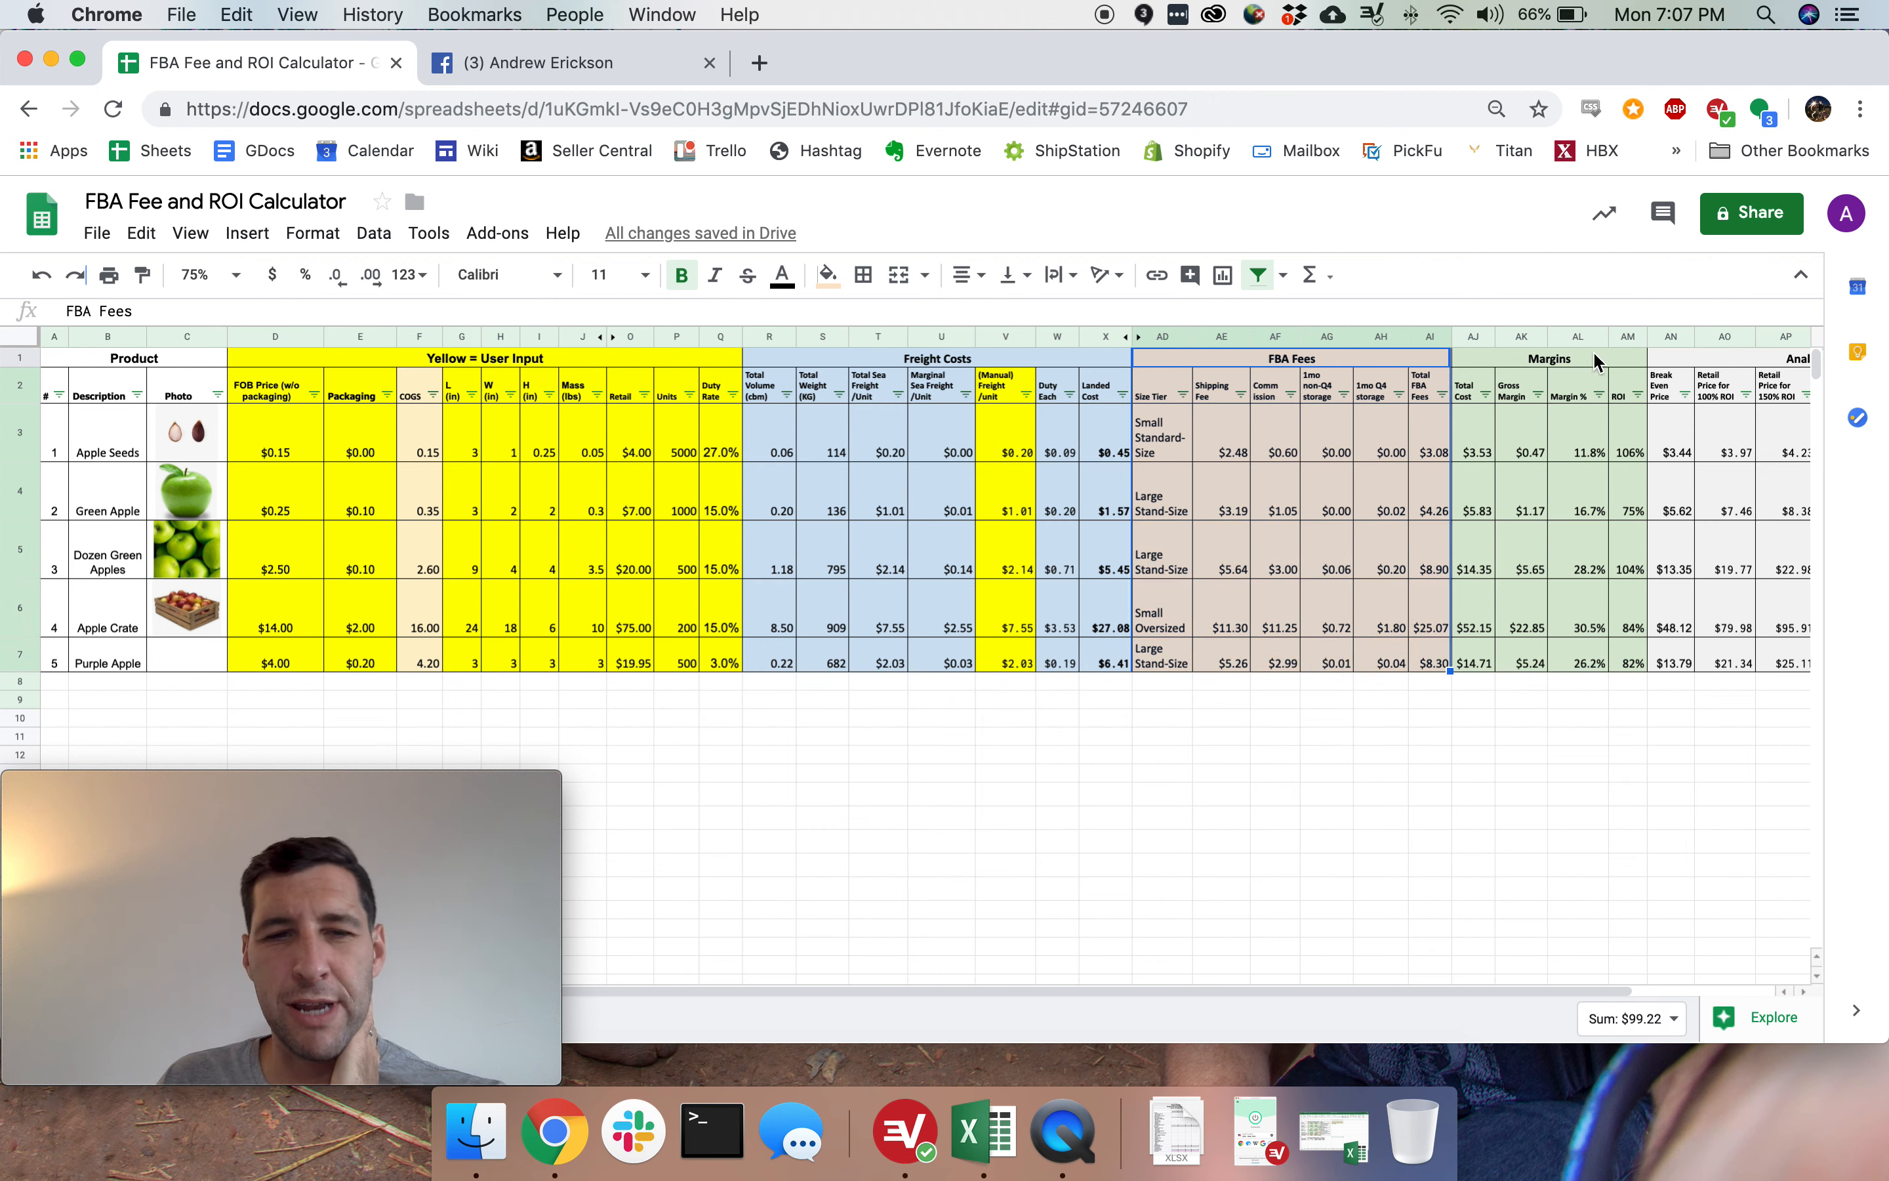
left_click_drag(1593, 350, 1616, 653)
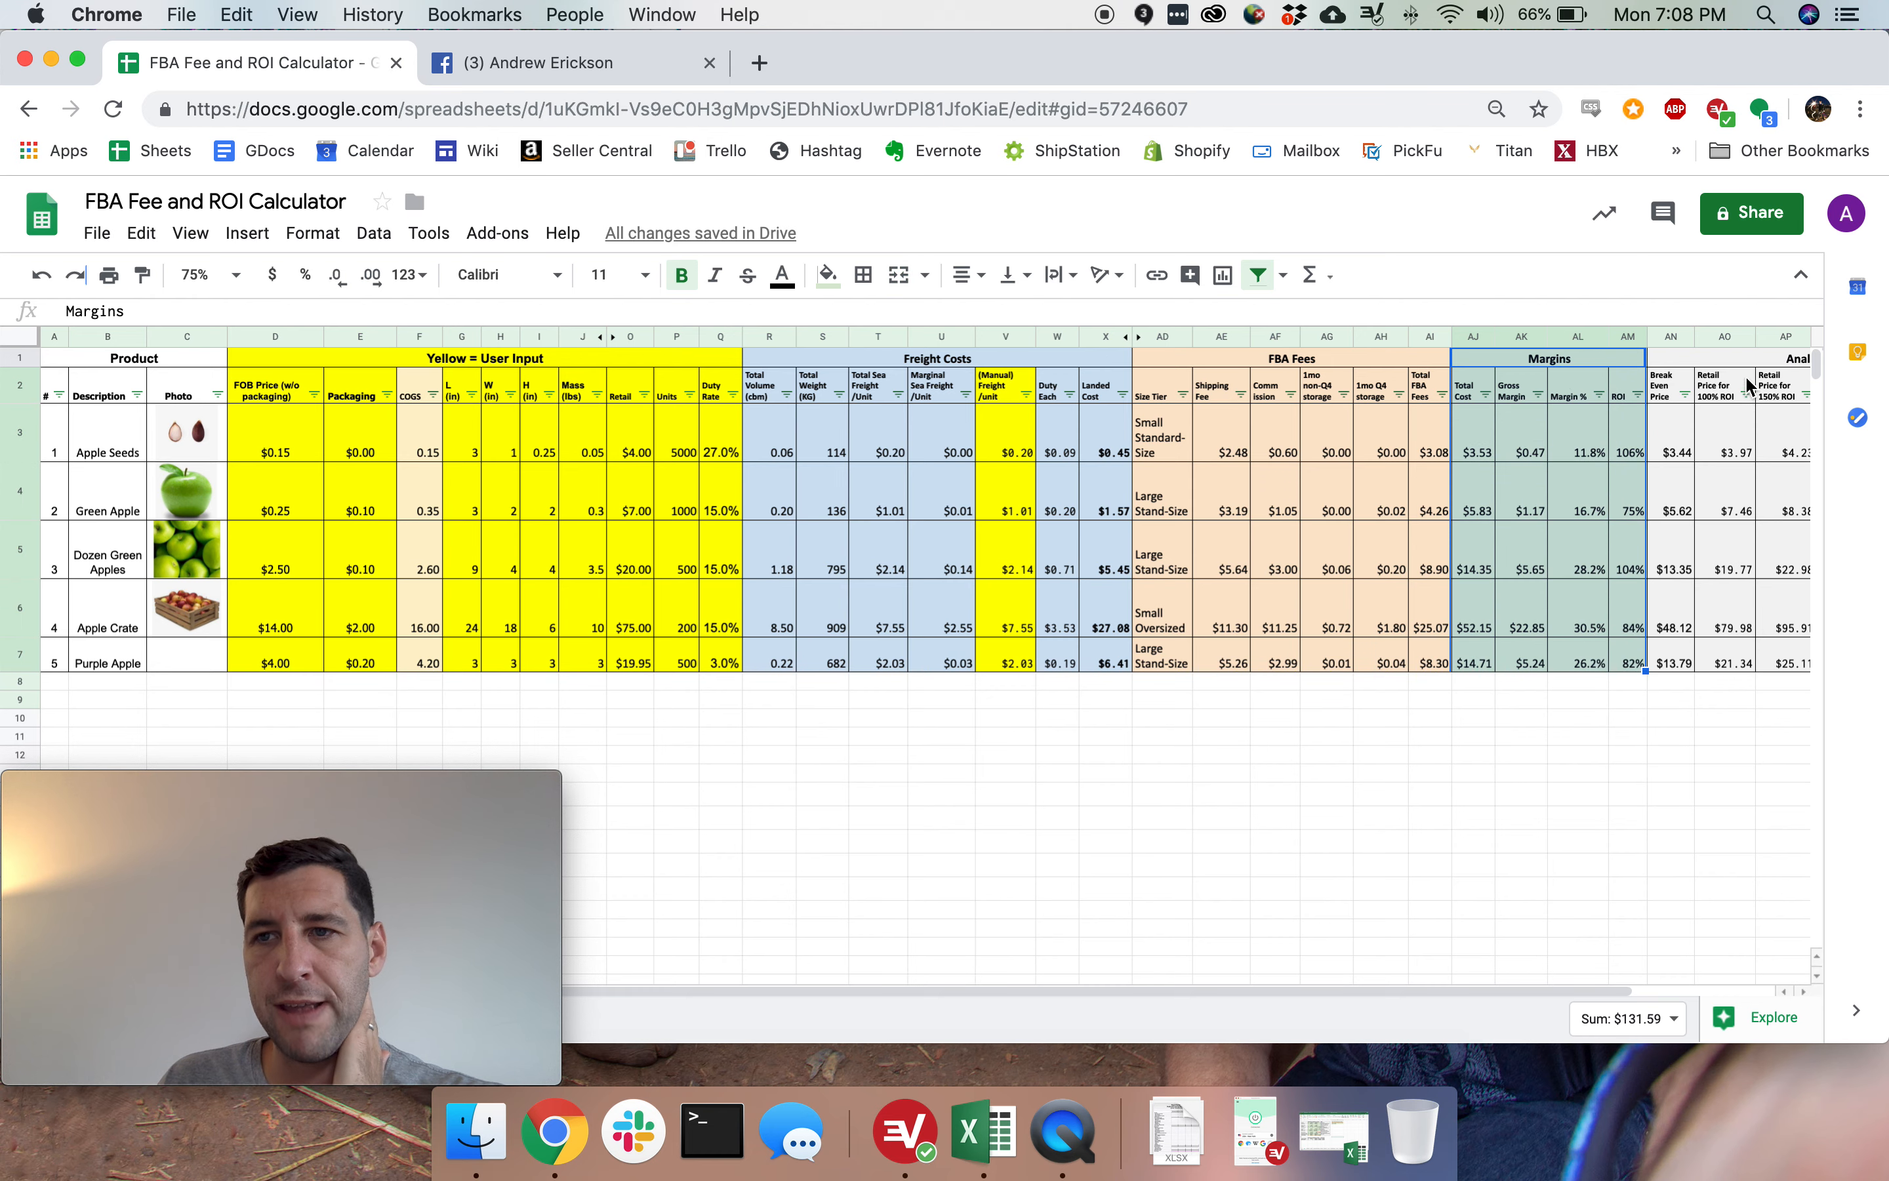
left_click(1742, 352)
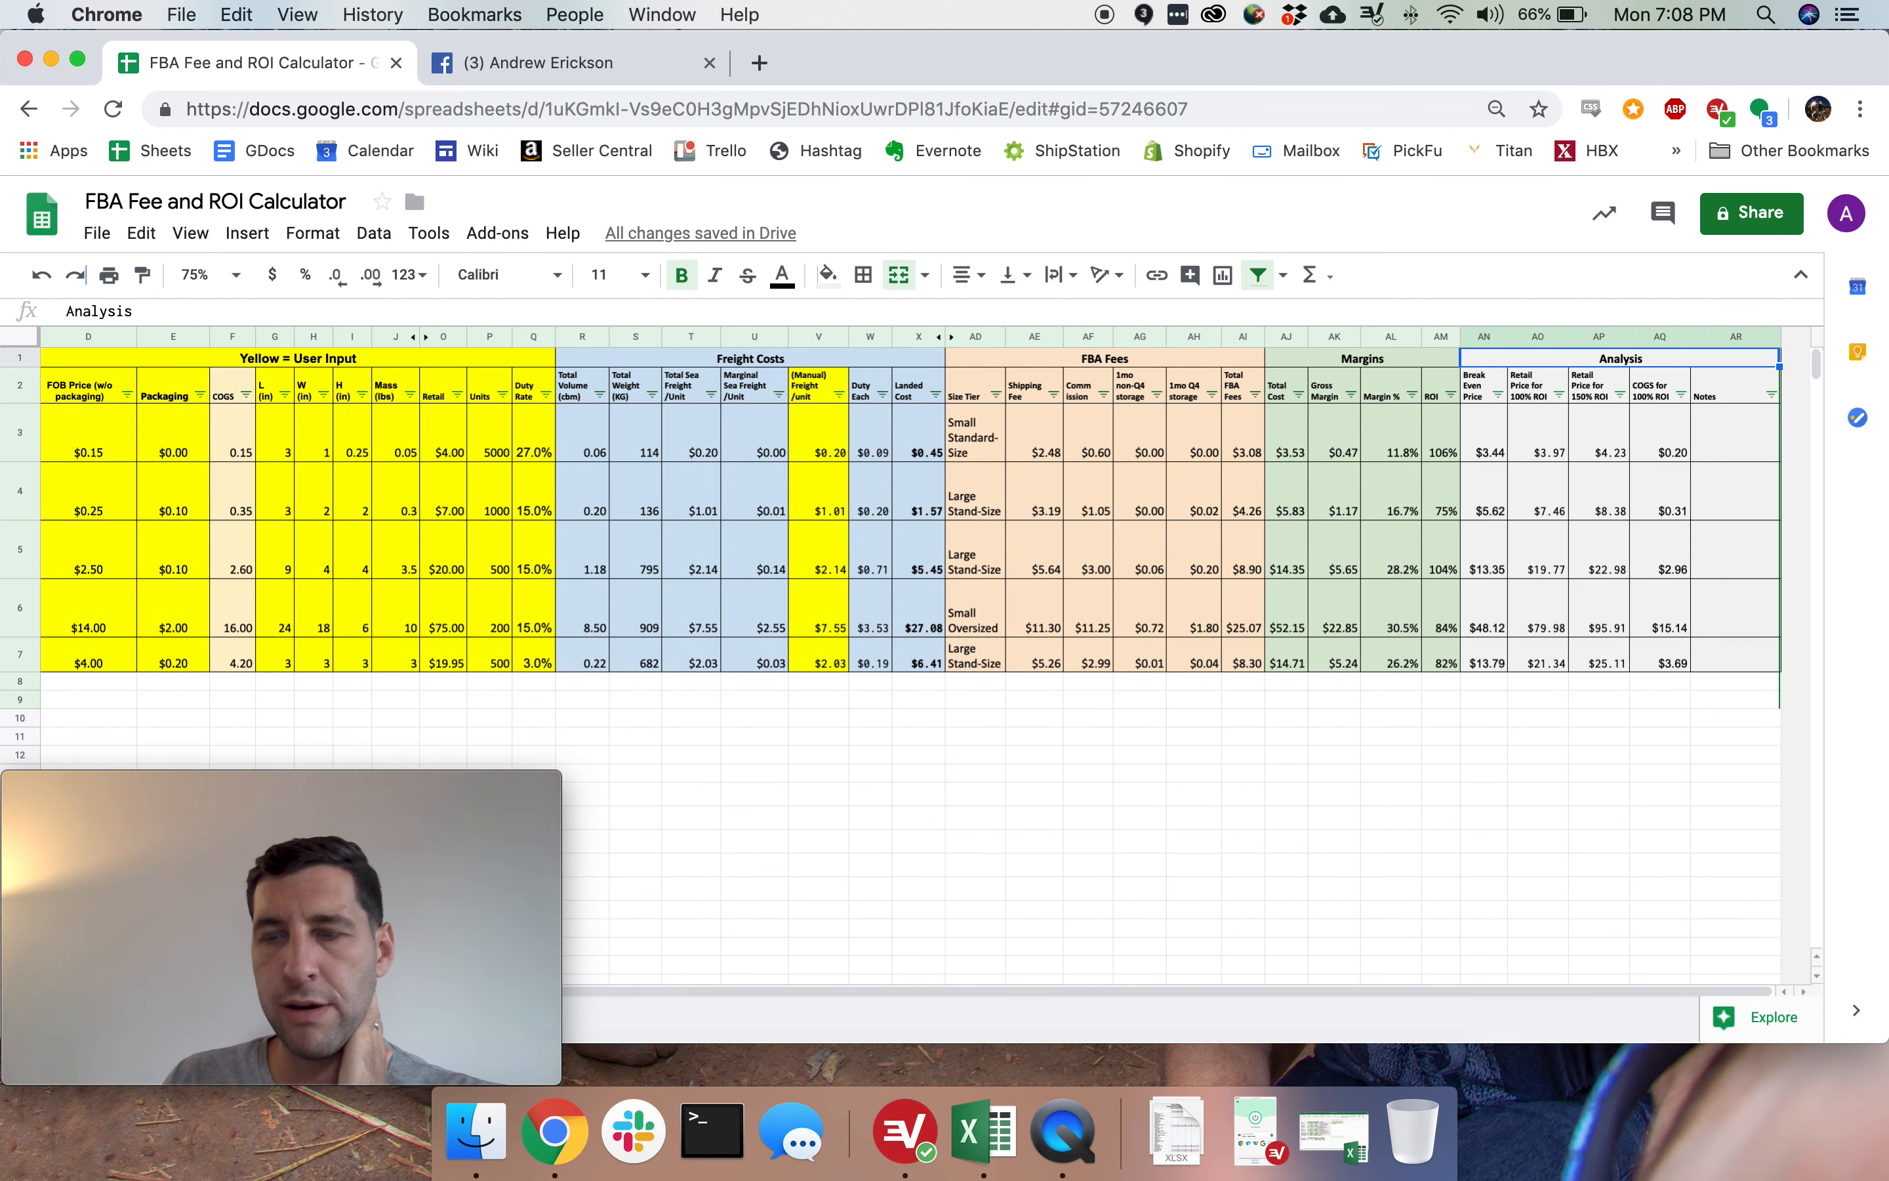
left_click(1675, 531)
left_click_drag(1660, 365, 1679, 655)
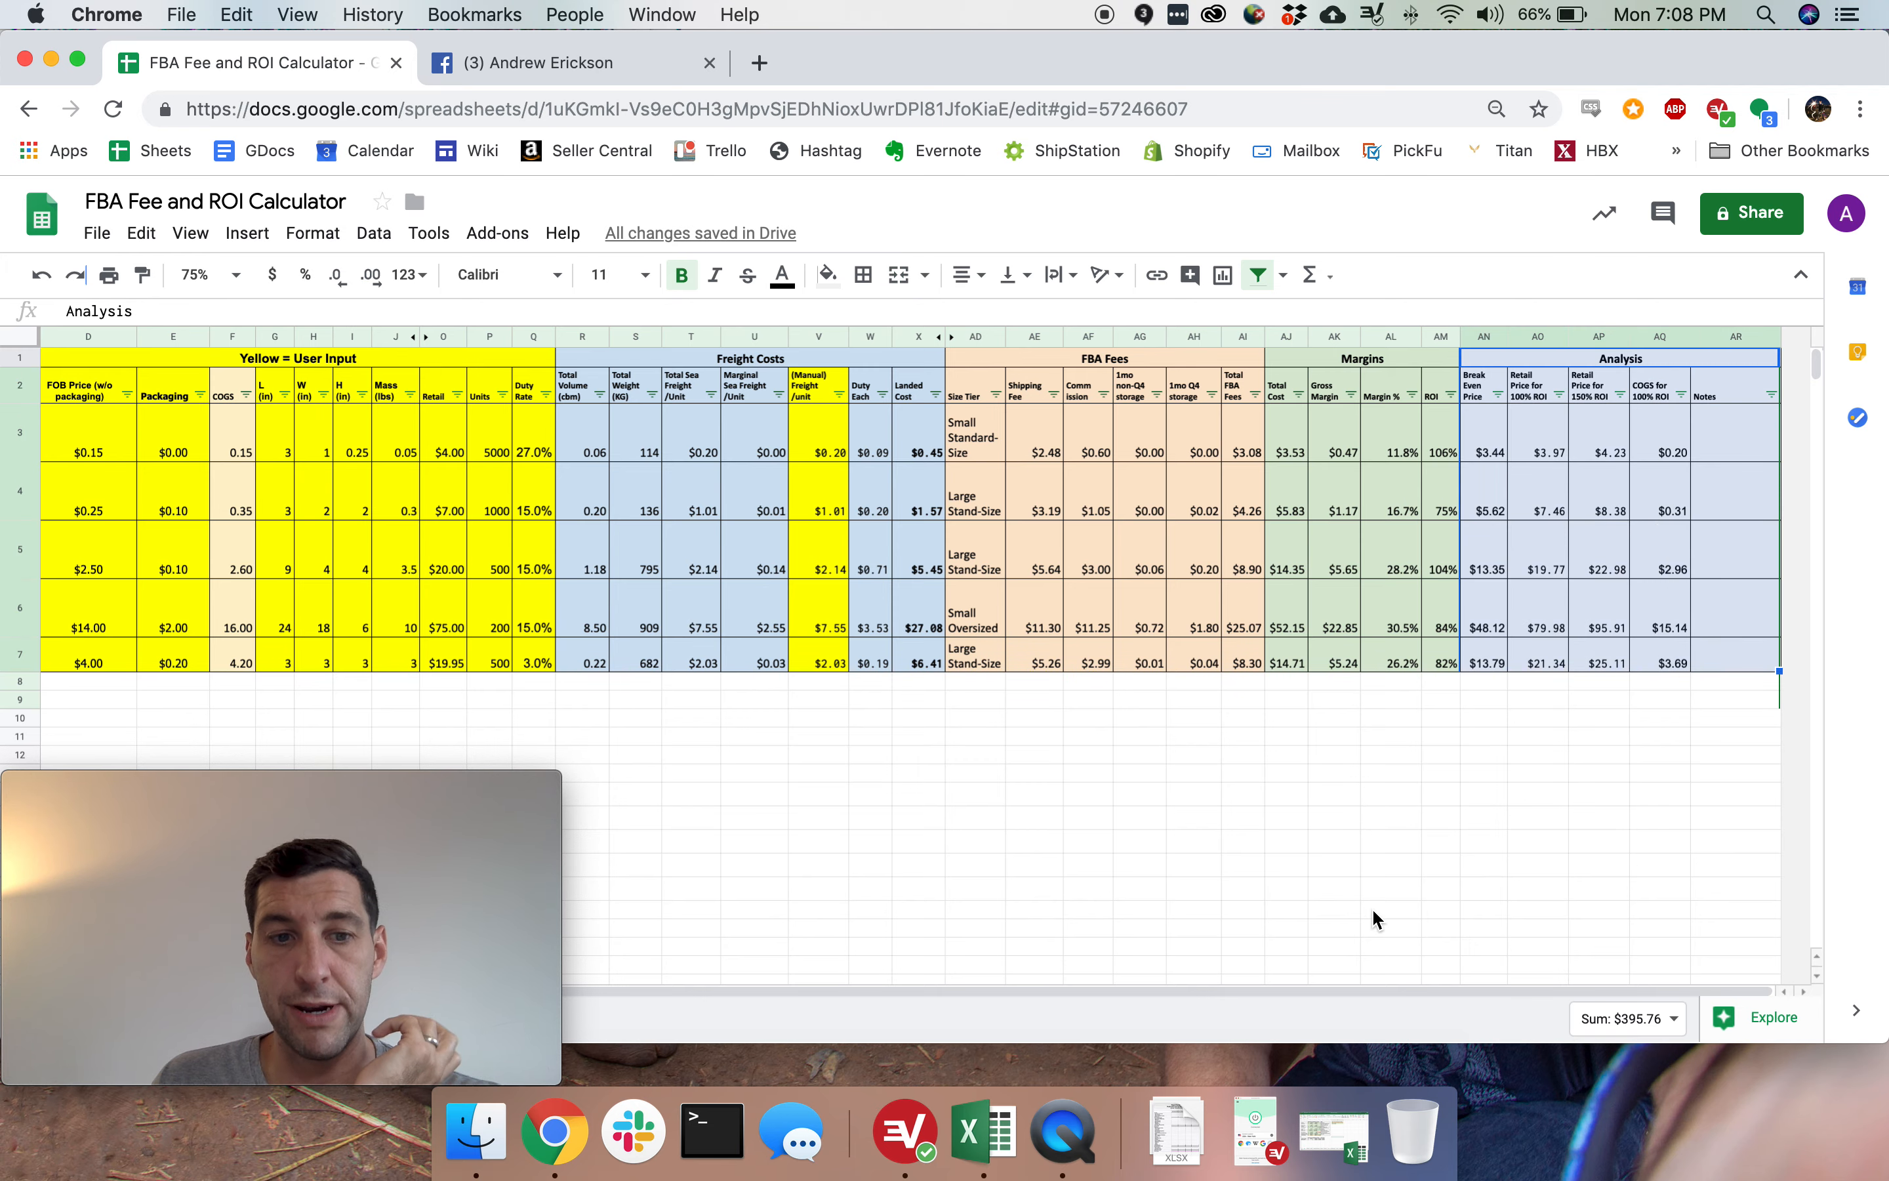
Review Green Apple's dimensions, retail price, units and duty rate, and inspect its Total Volume formula.
left_click_drag(1350, 992, 1046, 992)
left_click(275, 505)
left_click_drag(275, 505, 544, 507)
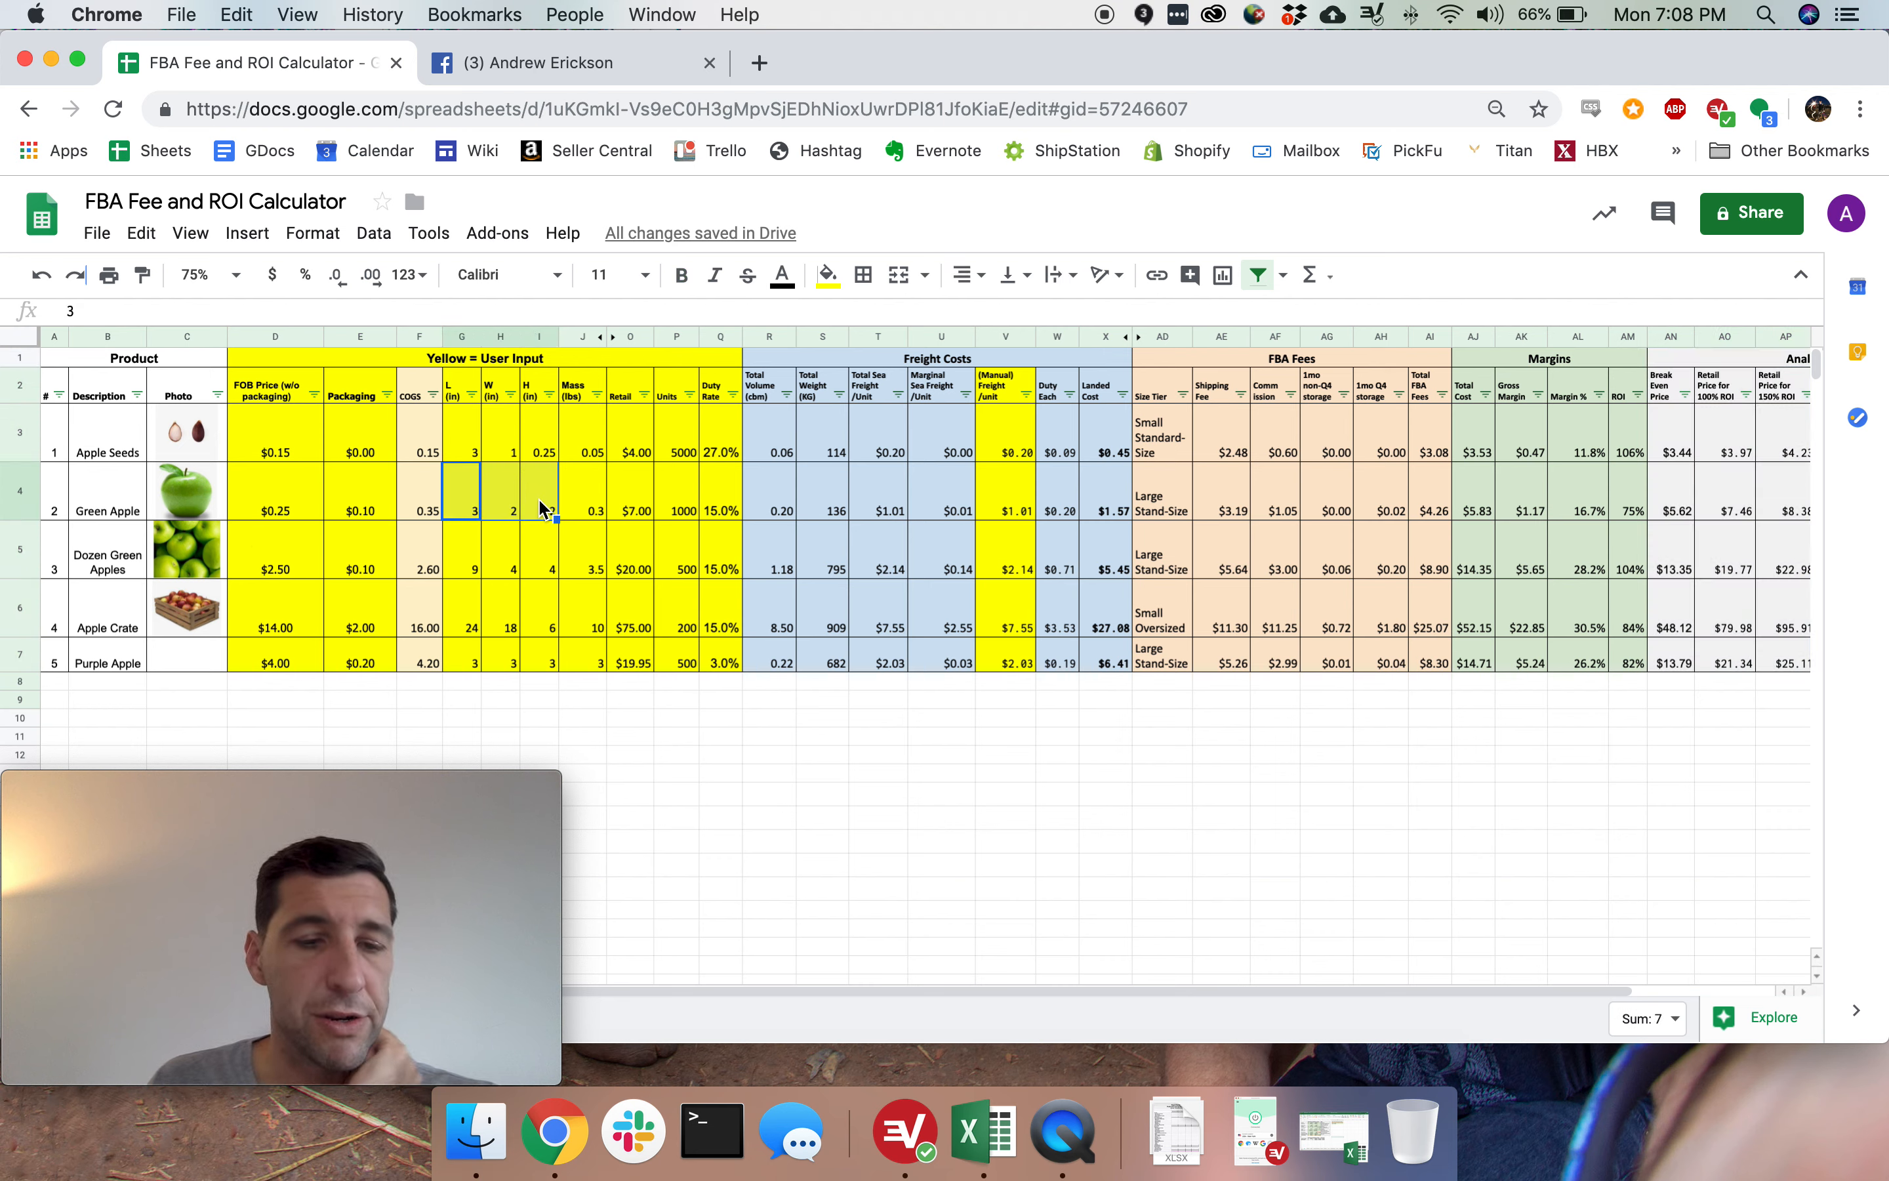
left_click(628, 506)
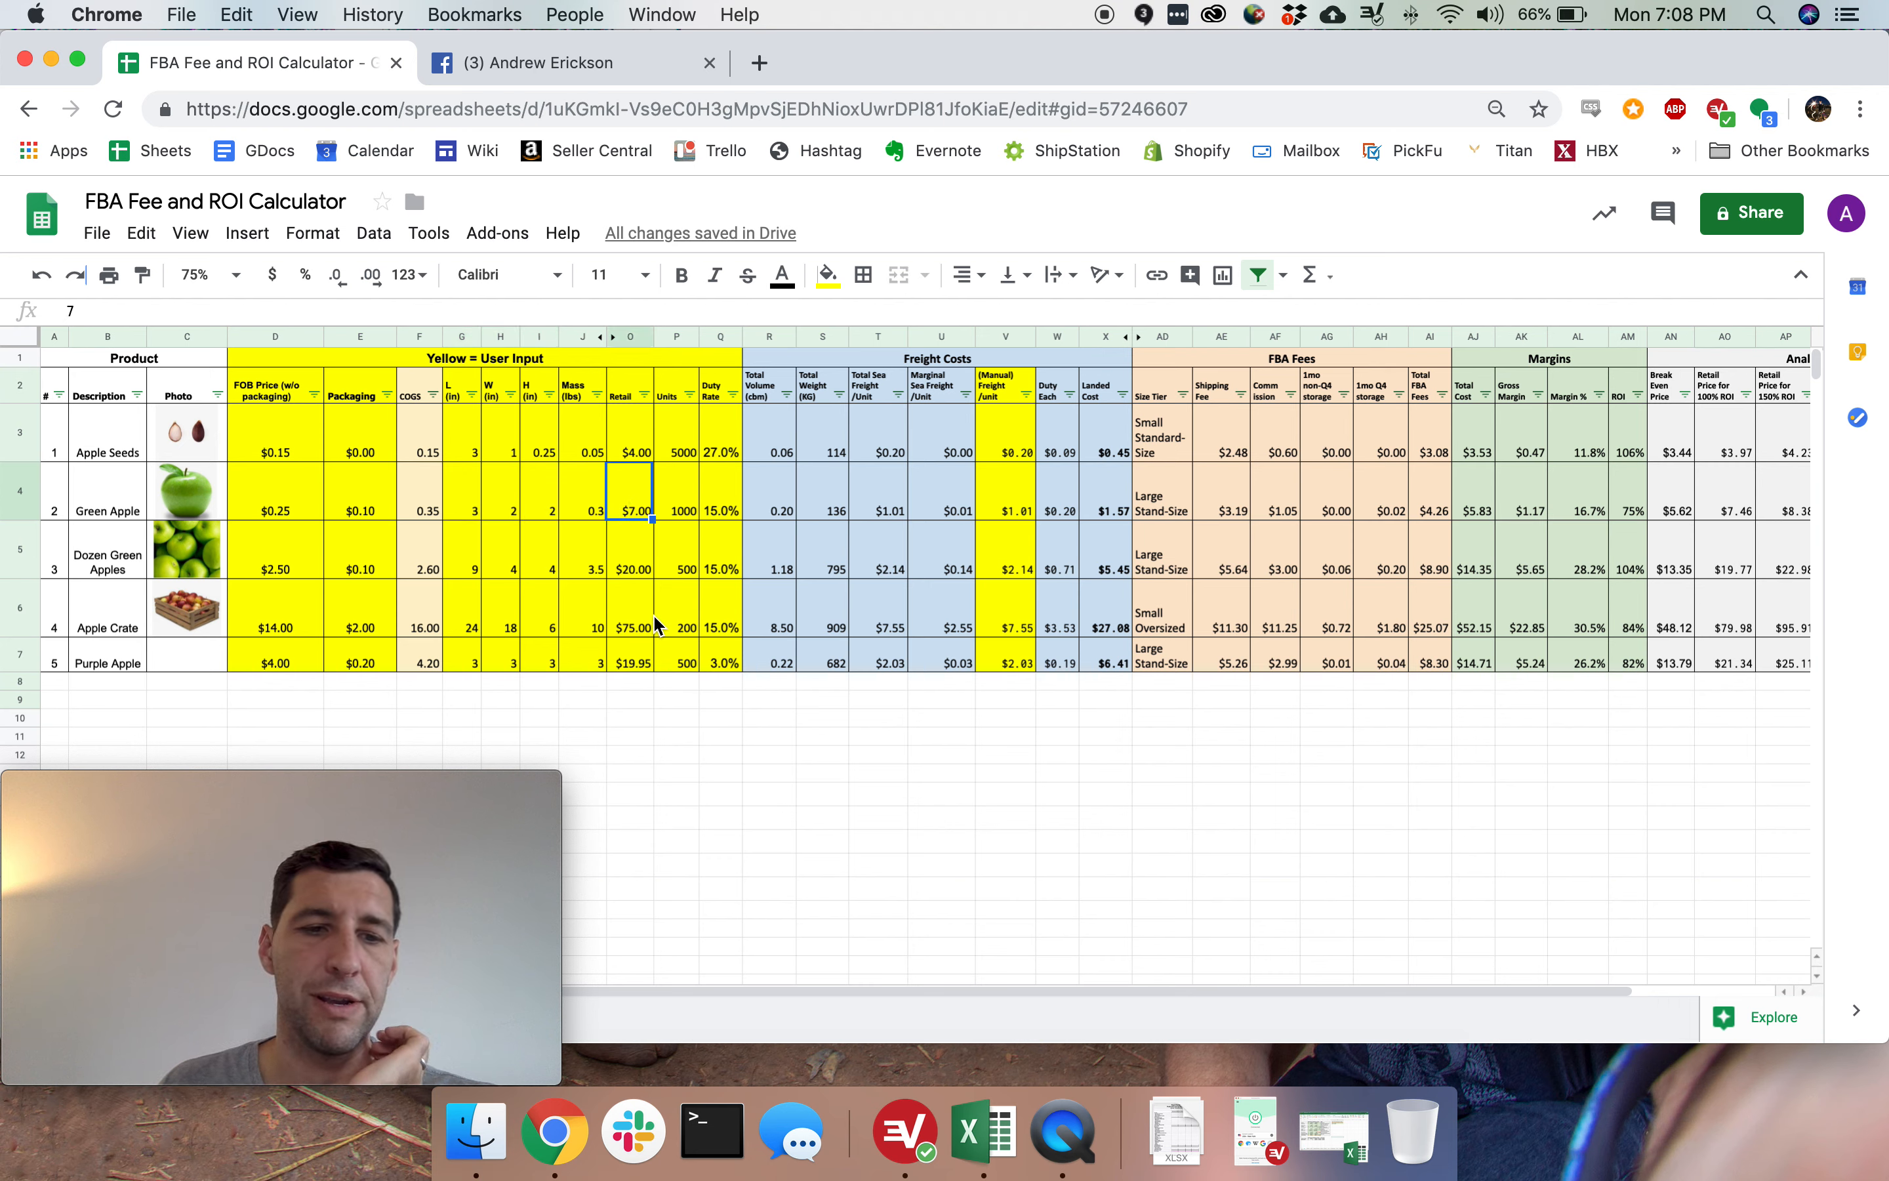
key("Right")
key("Right")
key("Right")
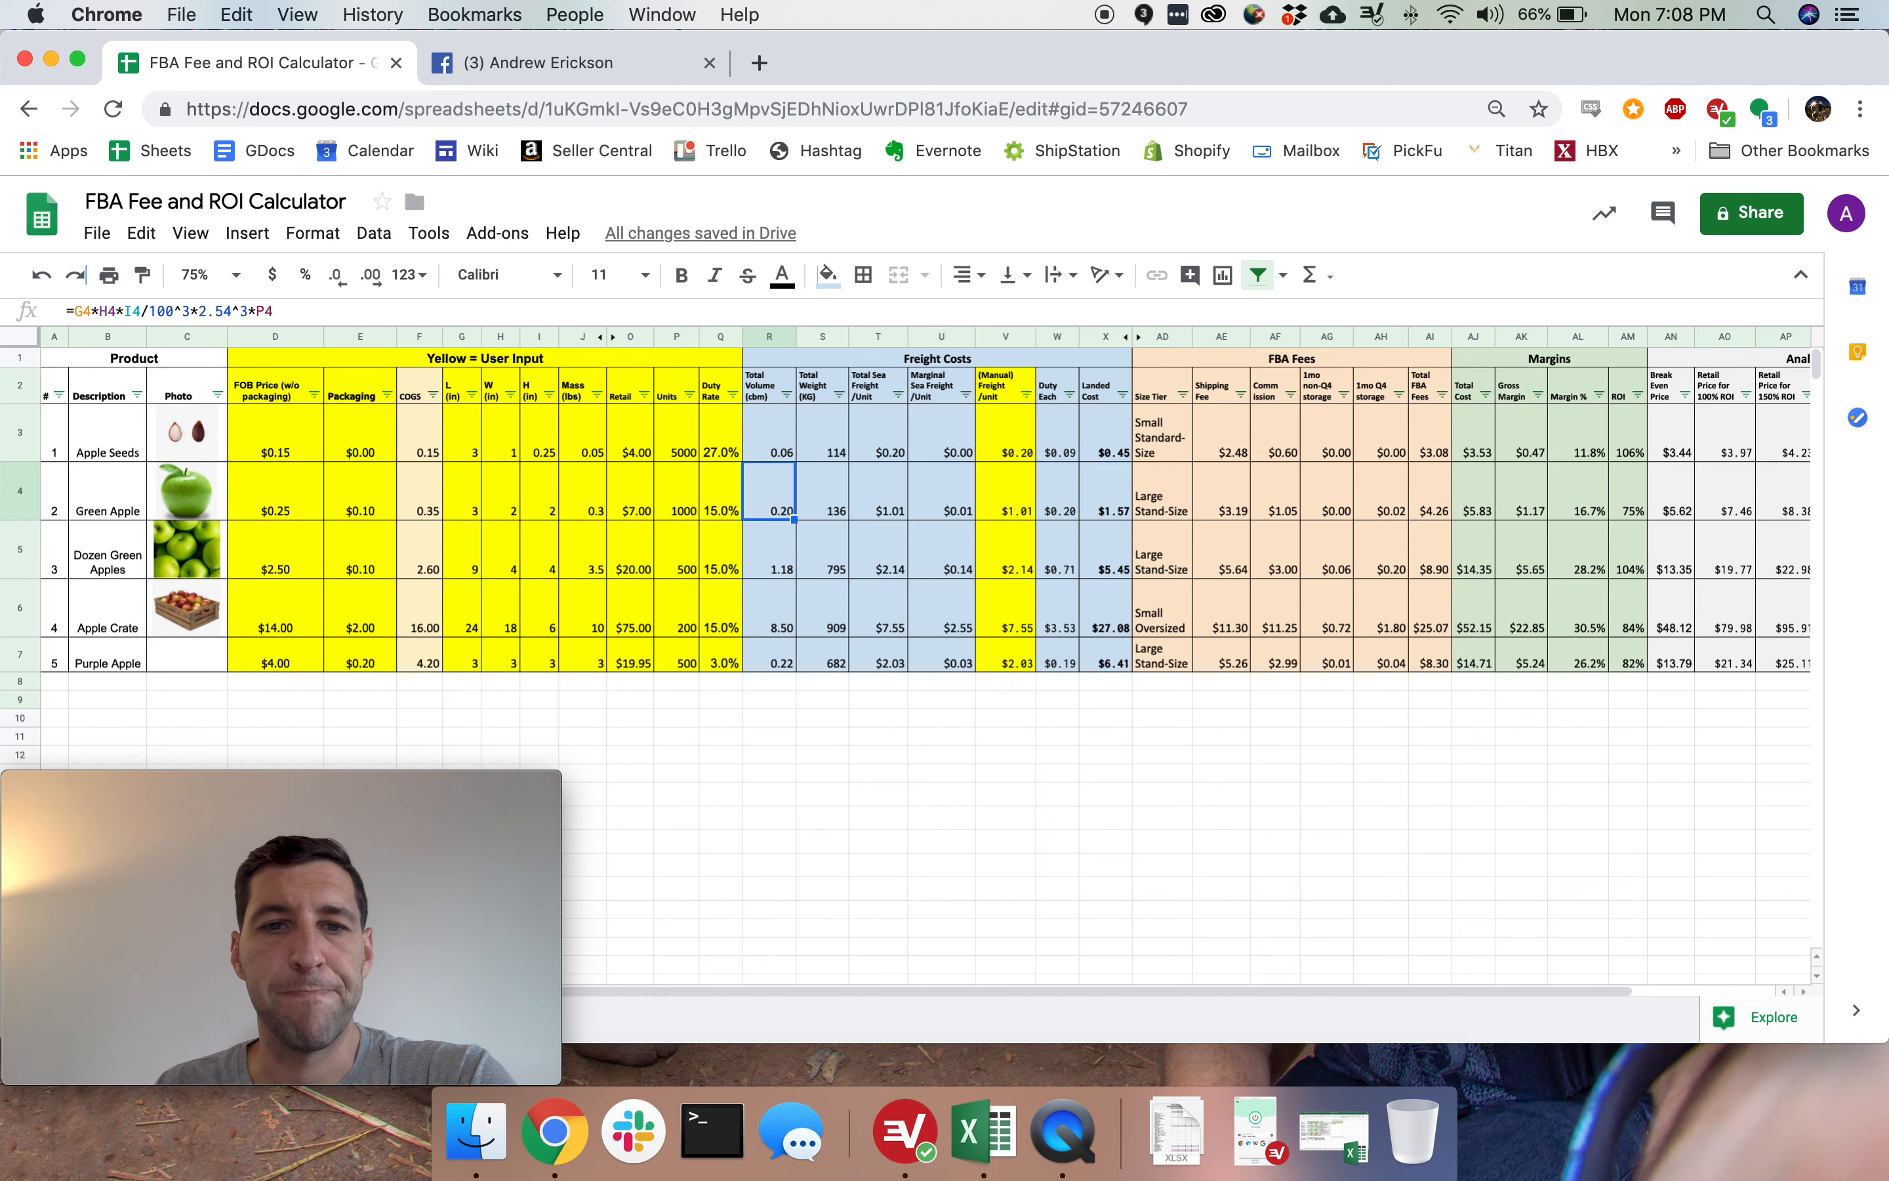
Inspect Green Apple's formulas for Total Cost, Gross Margin, Margin % and ROI in the Margins section.
left_click_drag(781, 988, 1363, 961)
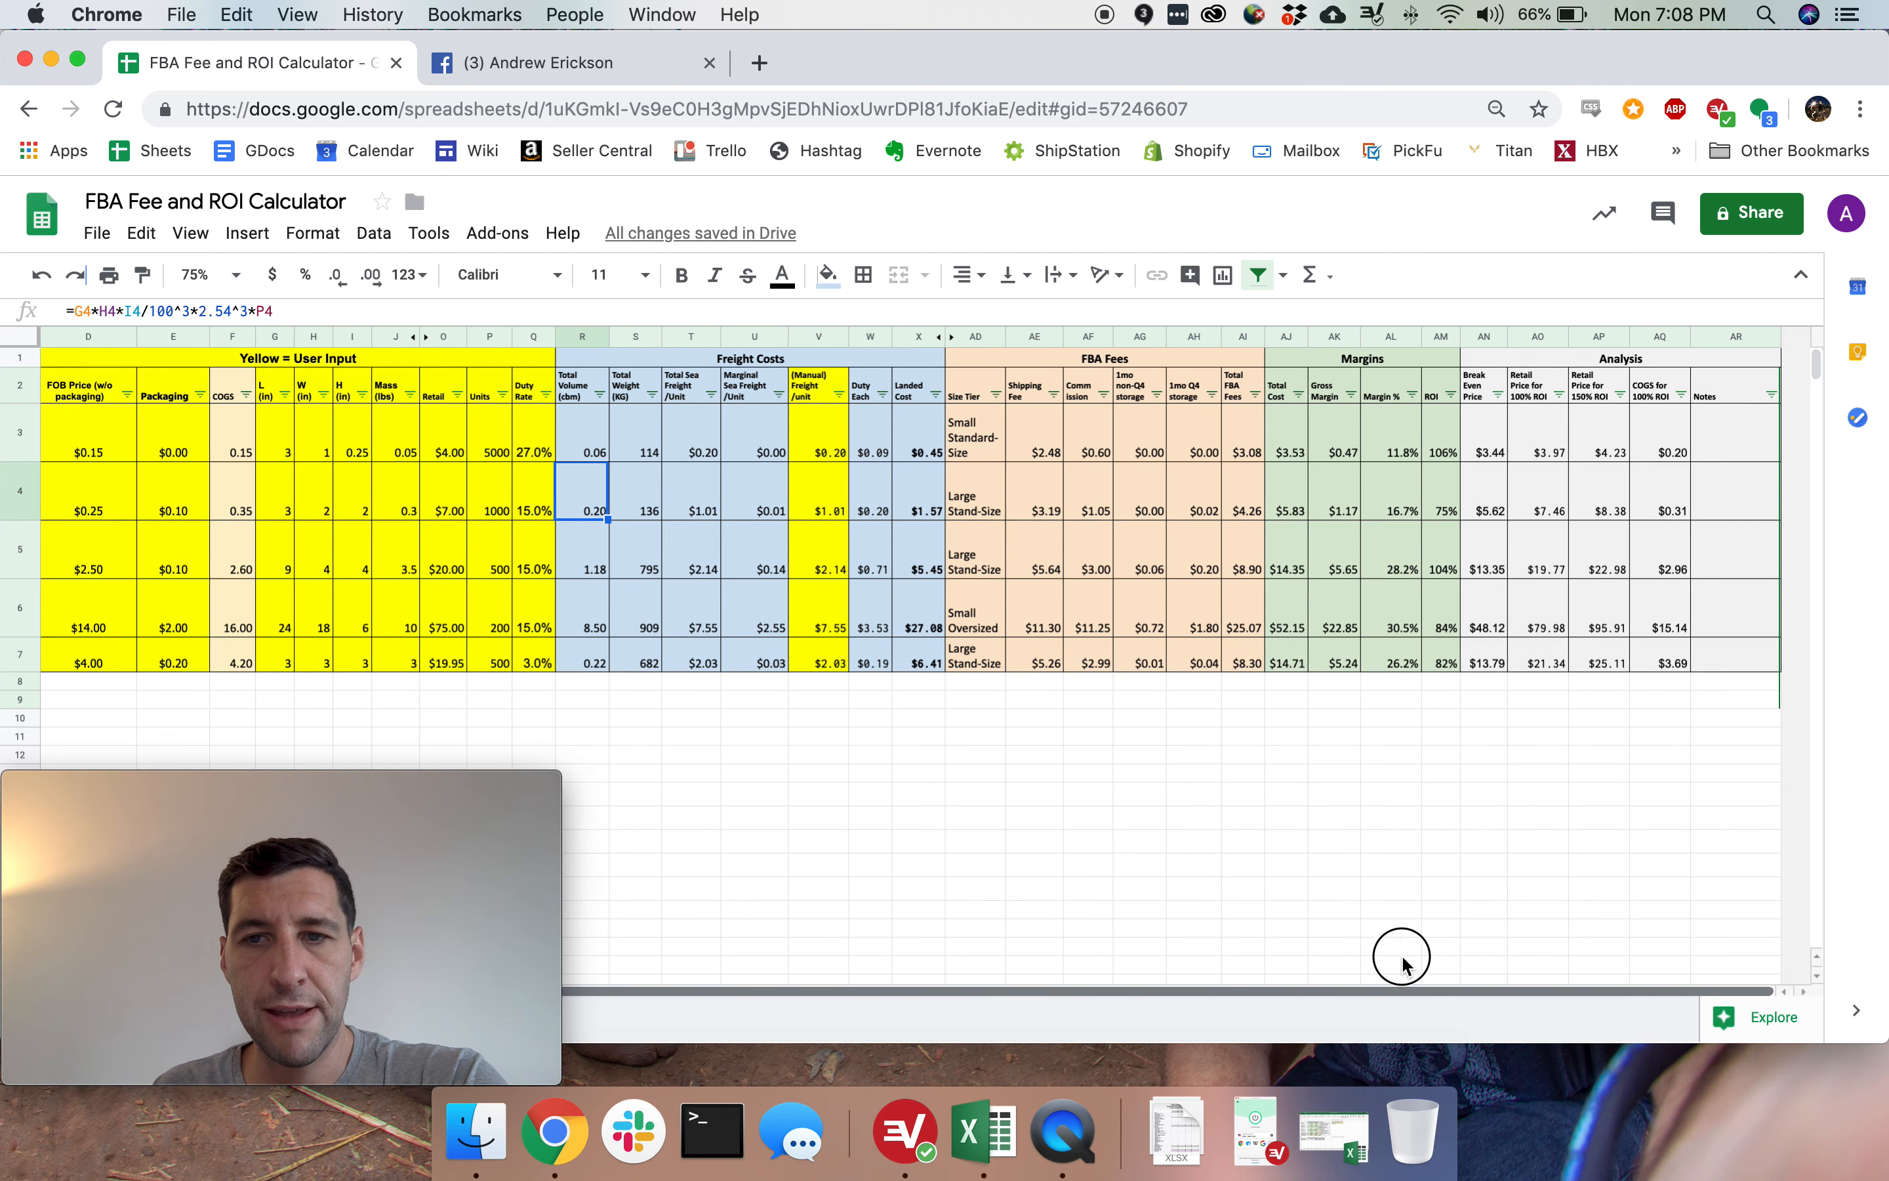
left_click(1442, 514)
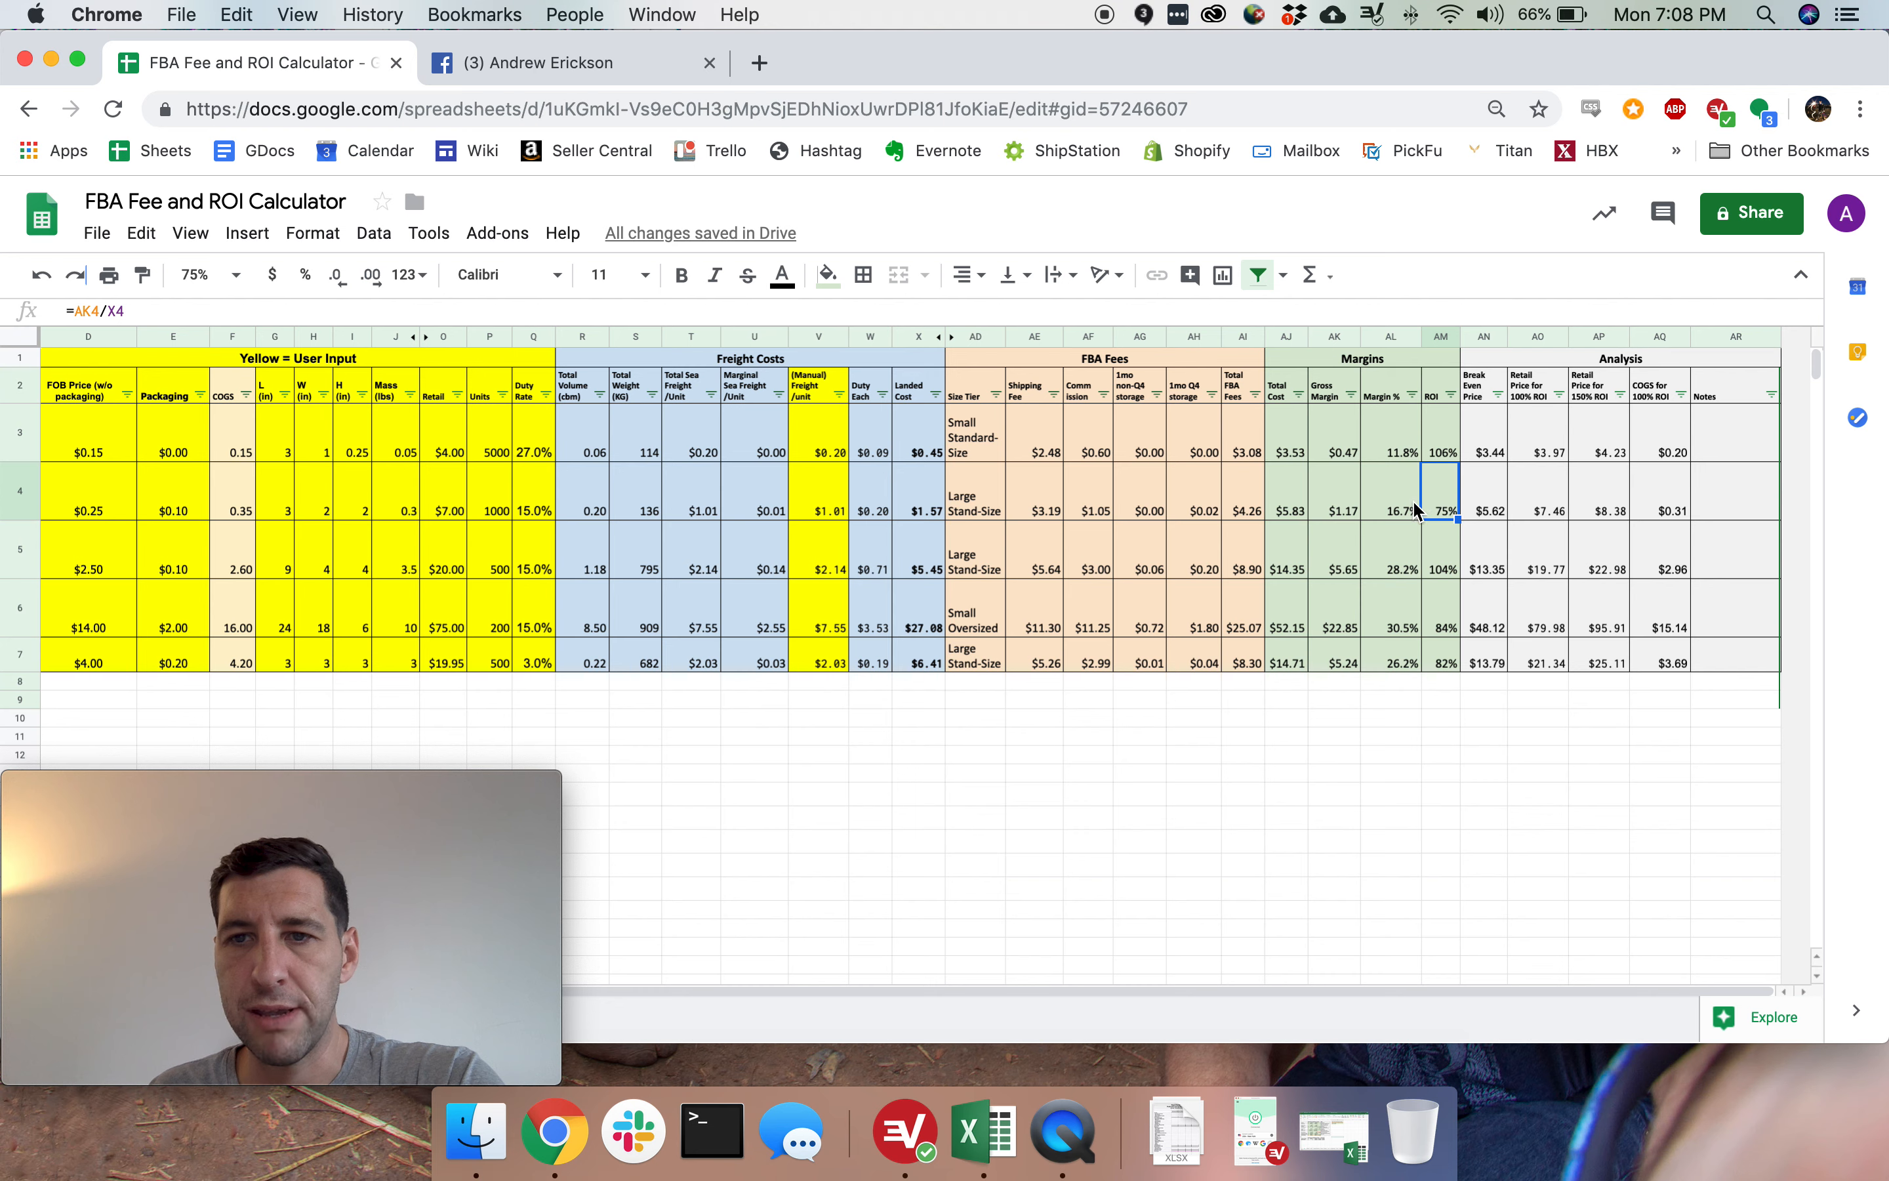
left_click(1301, 508)
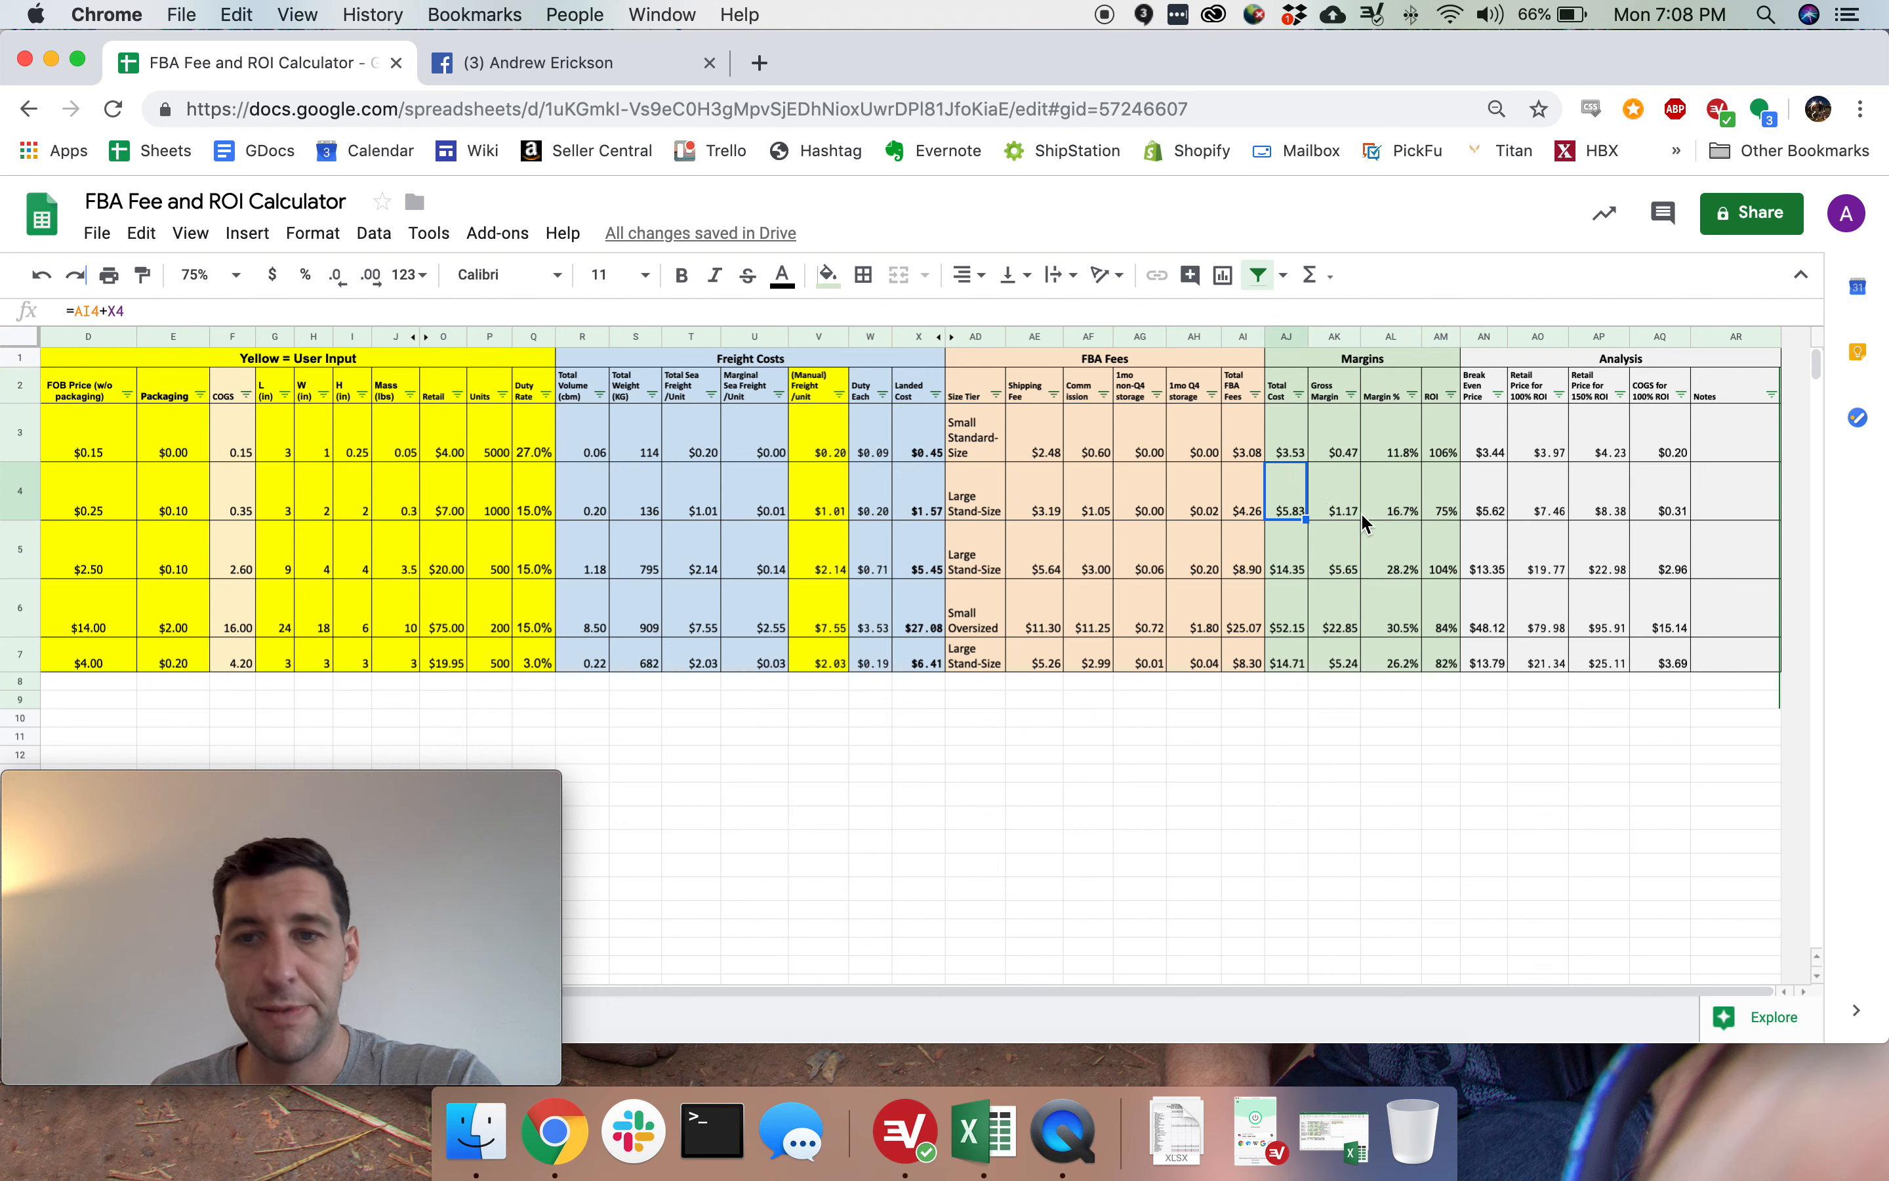
key("Right")
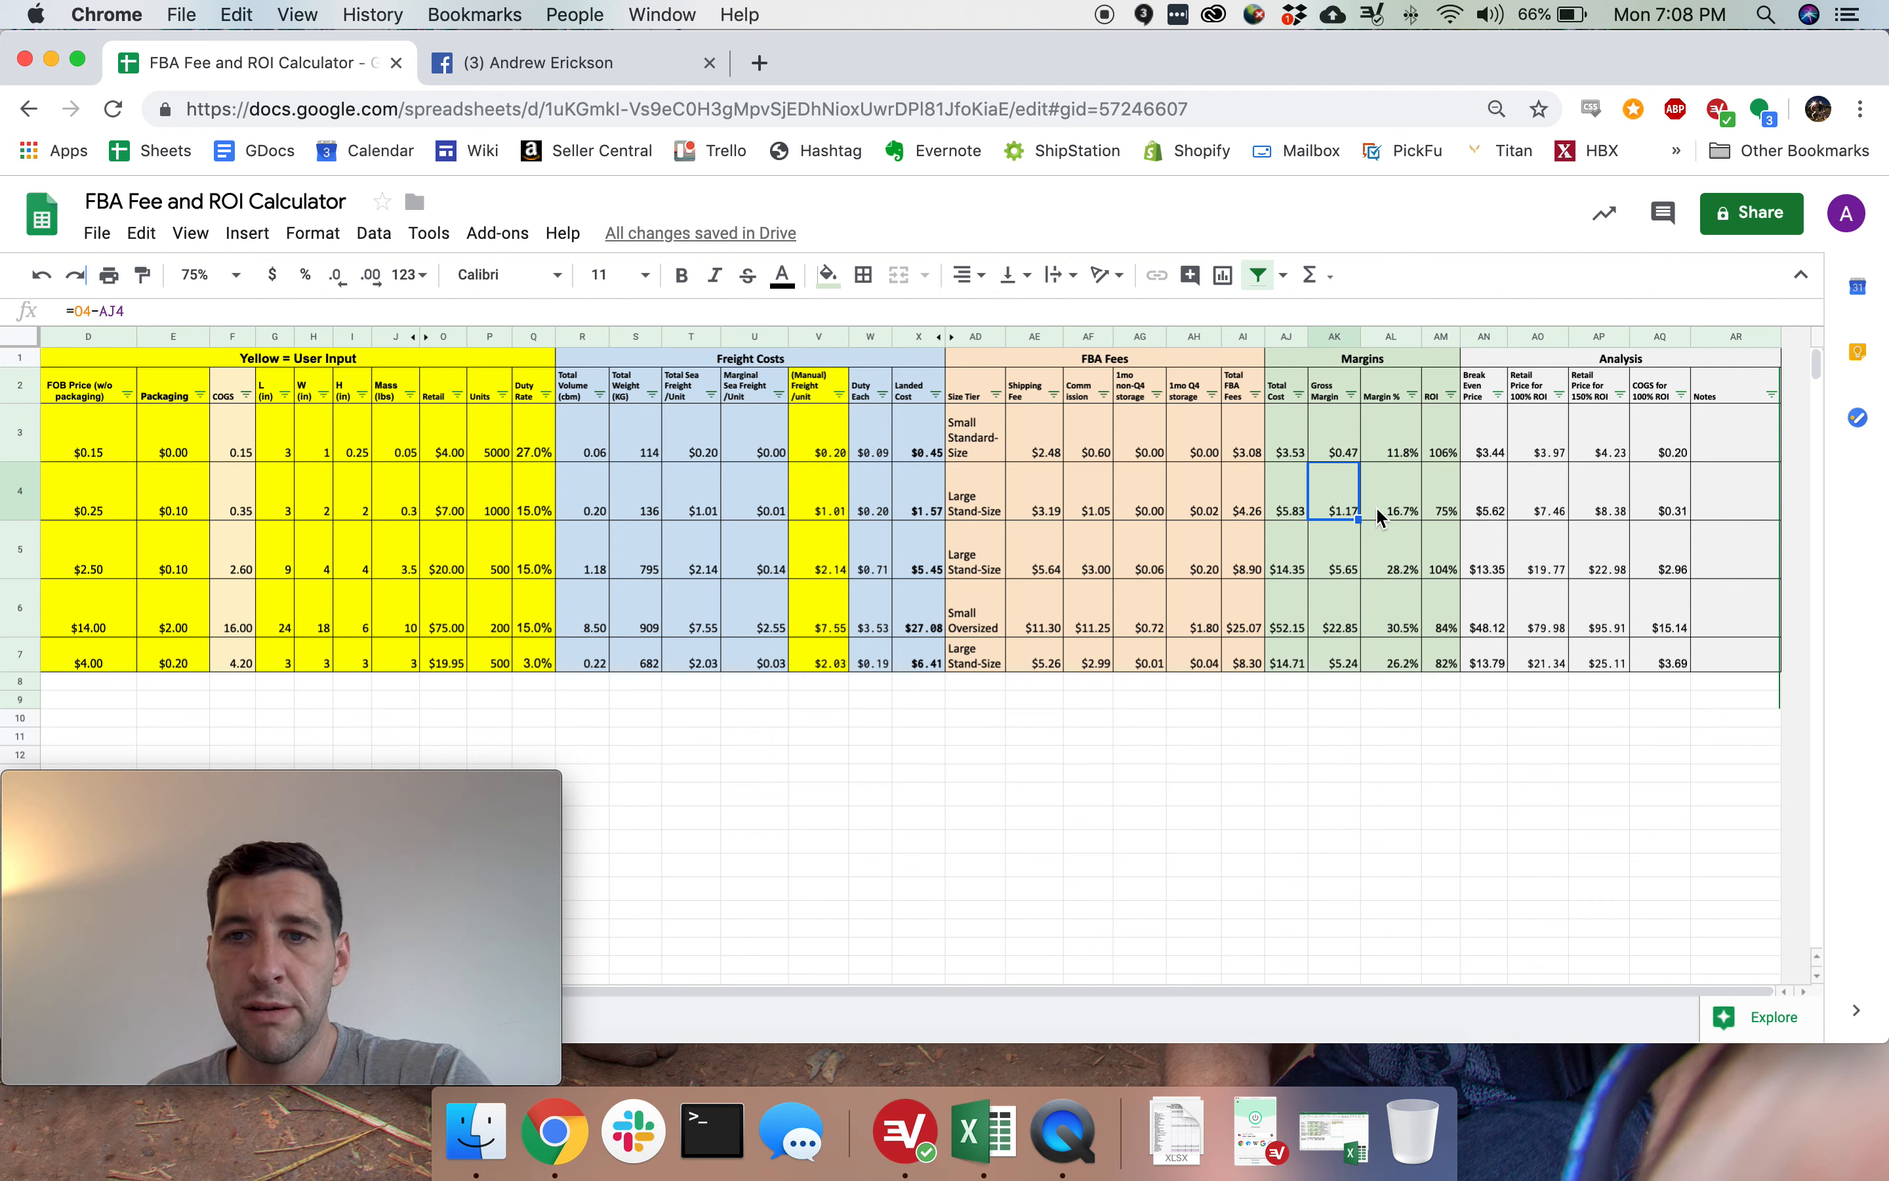
left_click(1383, 507)
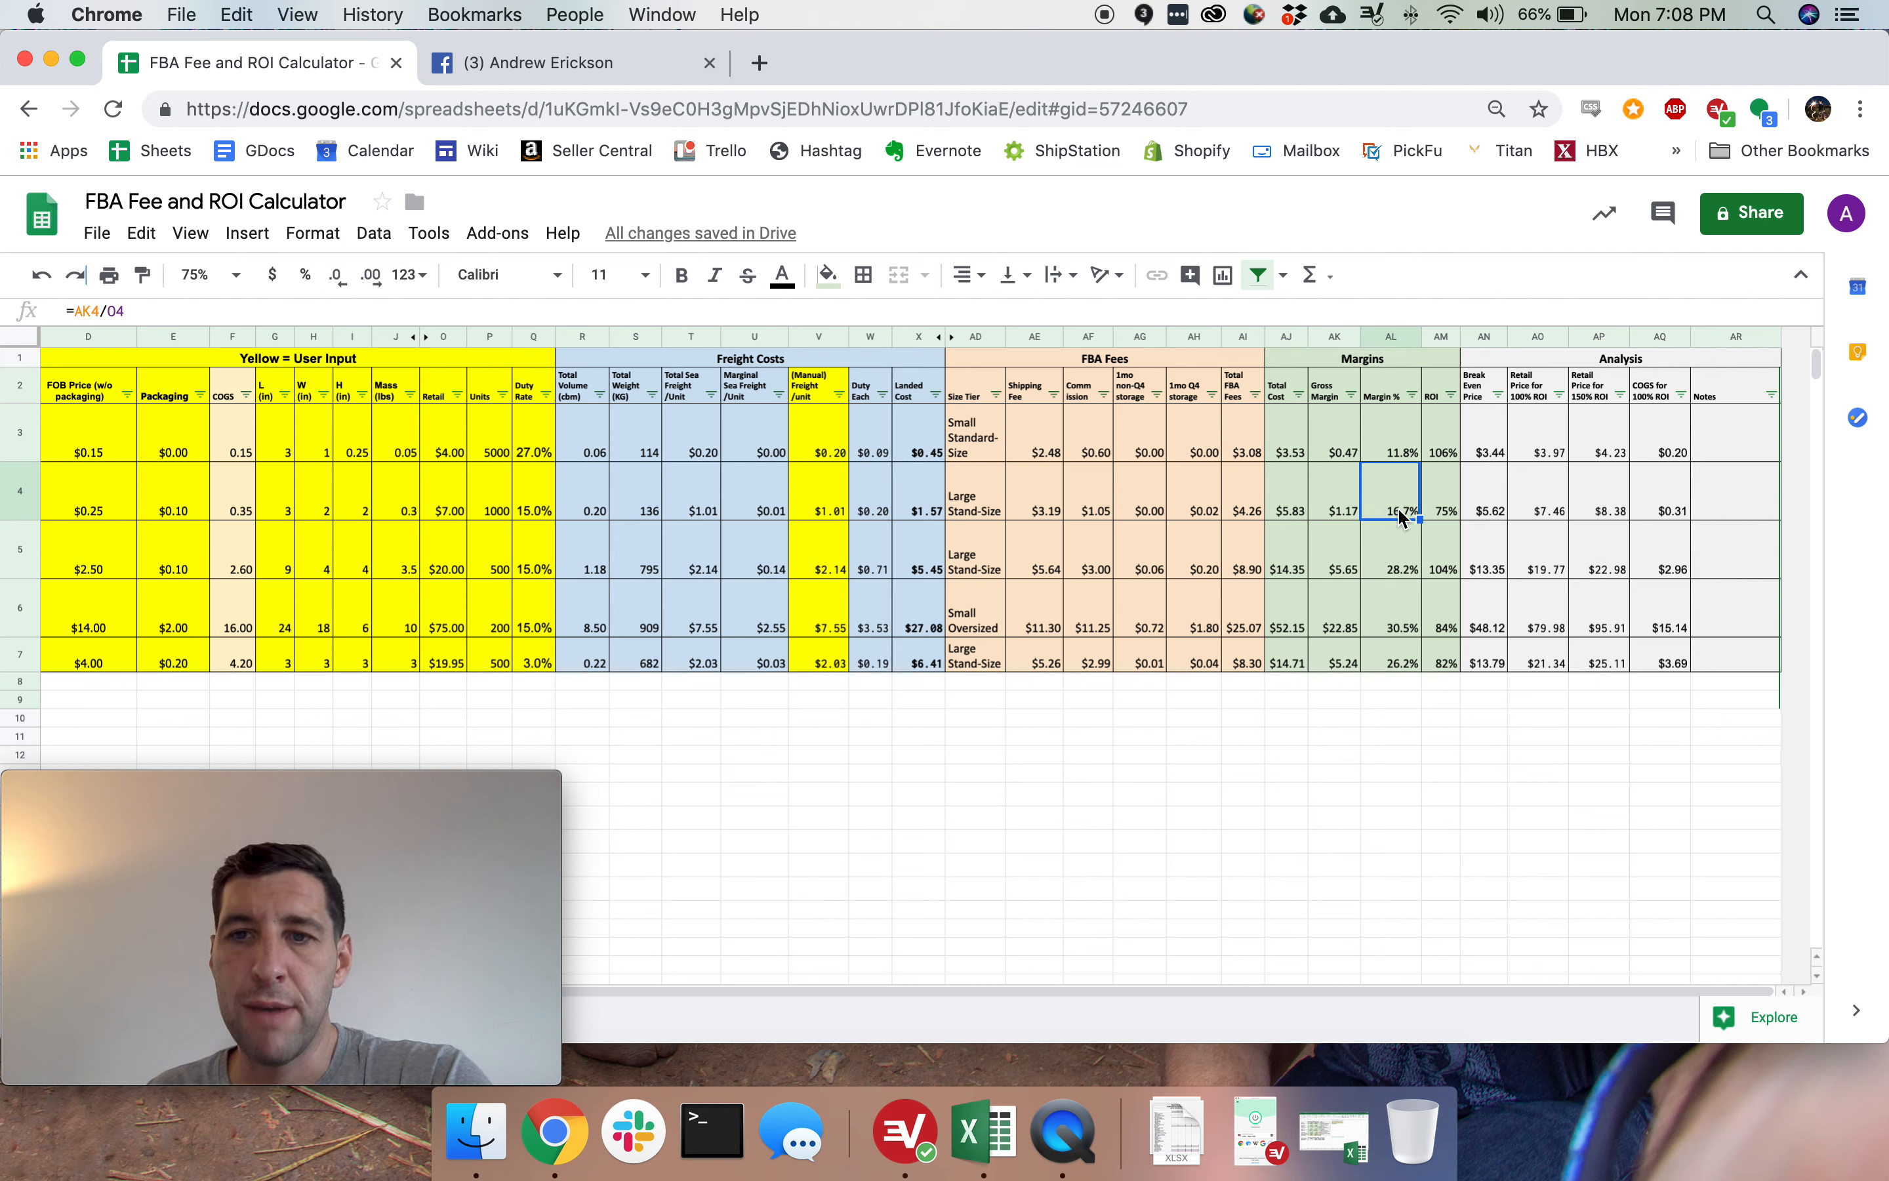
left_click(1442, 512)
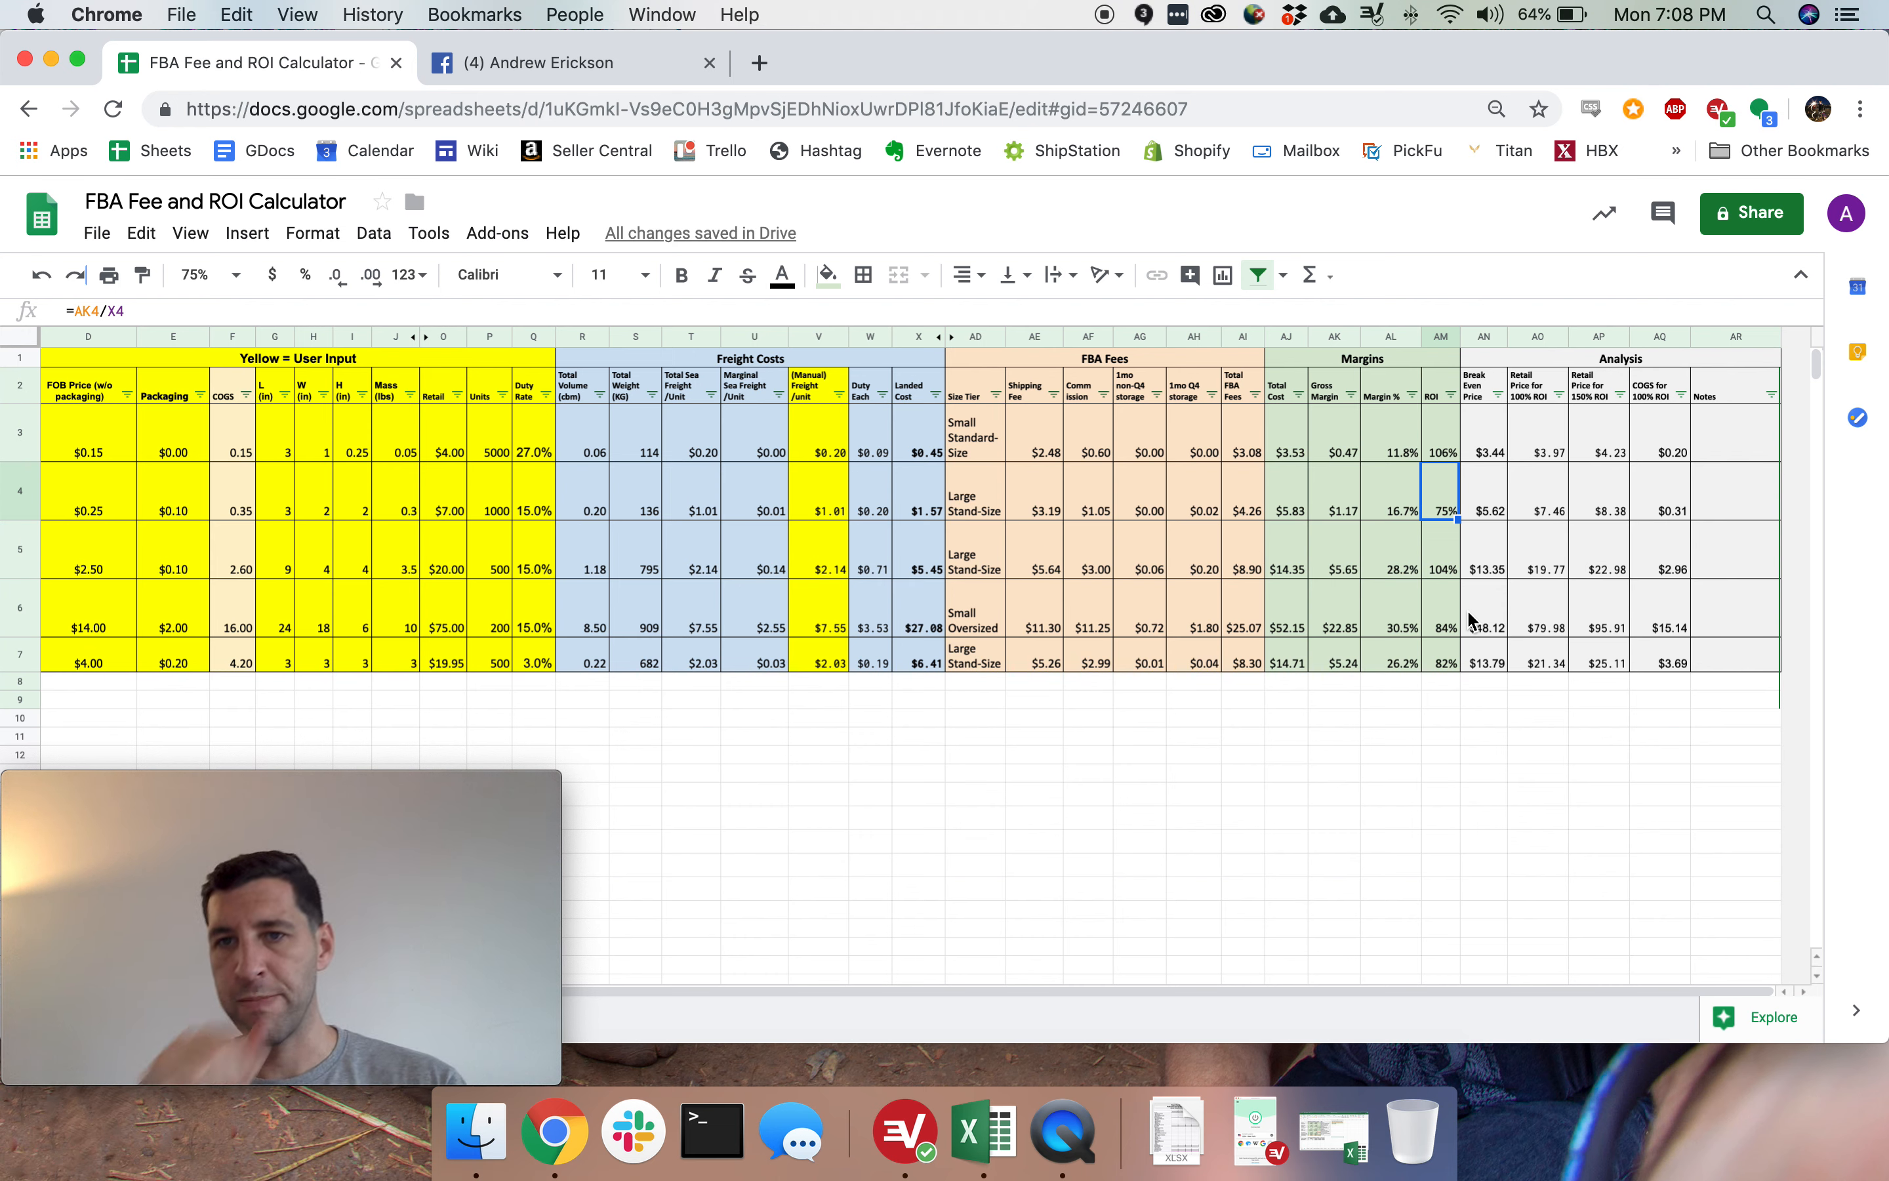
left_click_drag(1488, 516, 1668, 513)
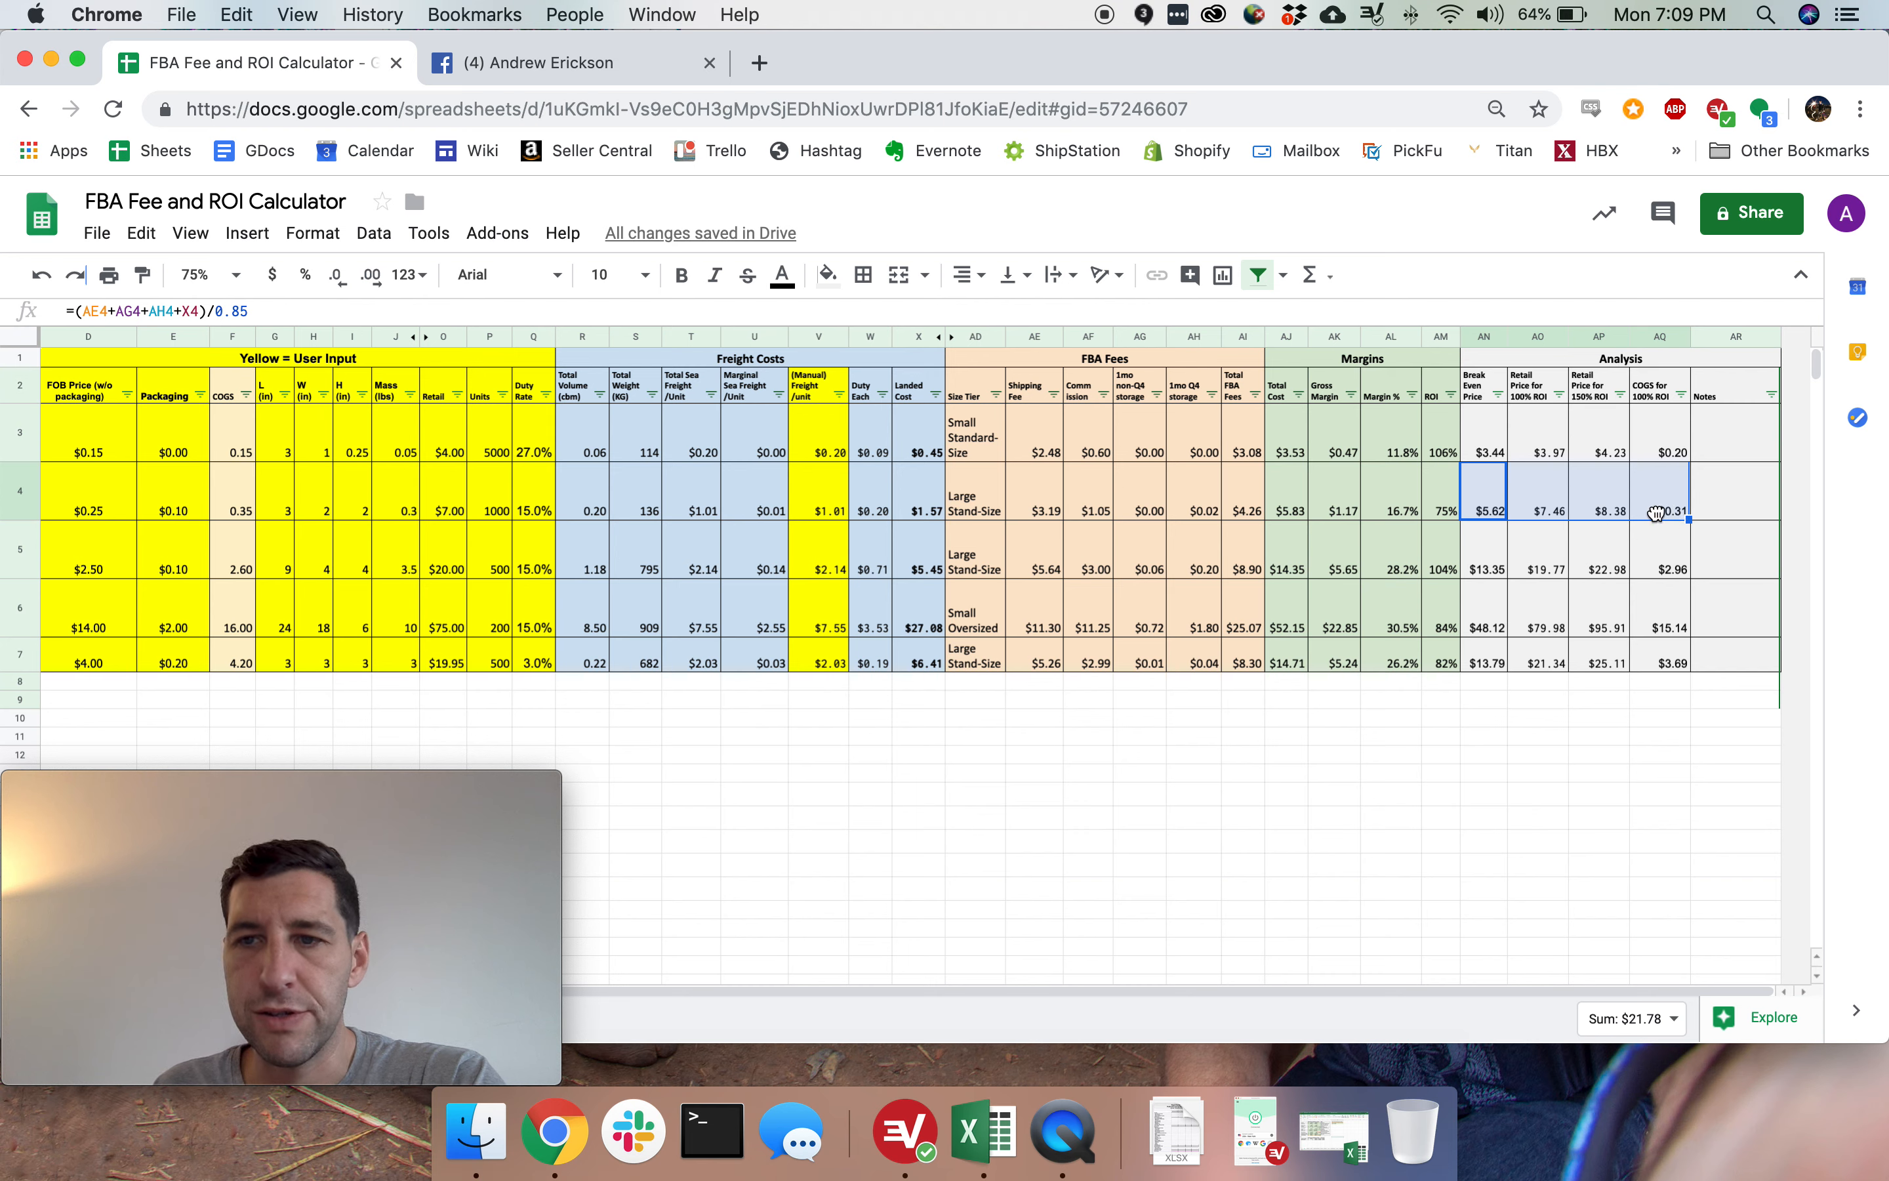
left_click_drag(1571, 521, 1570, 532)
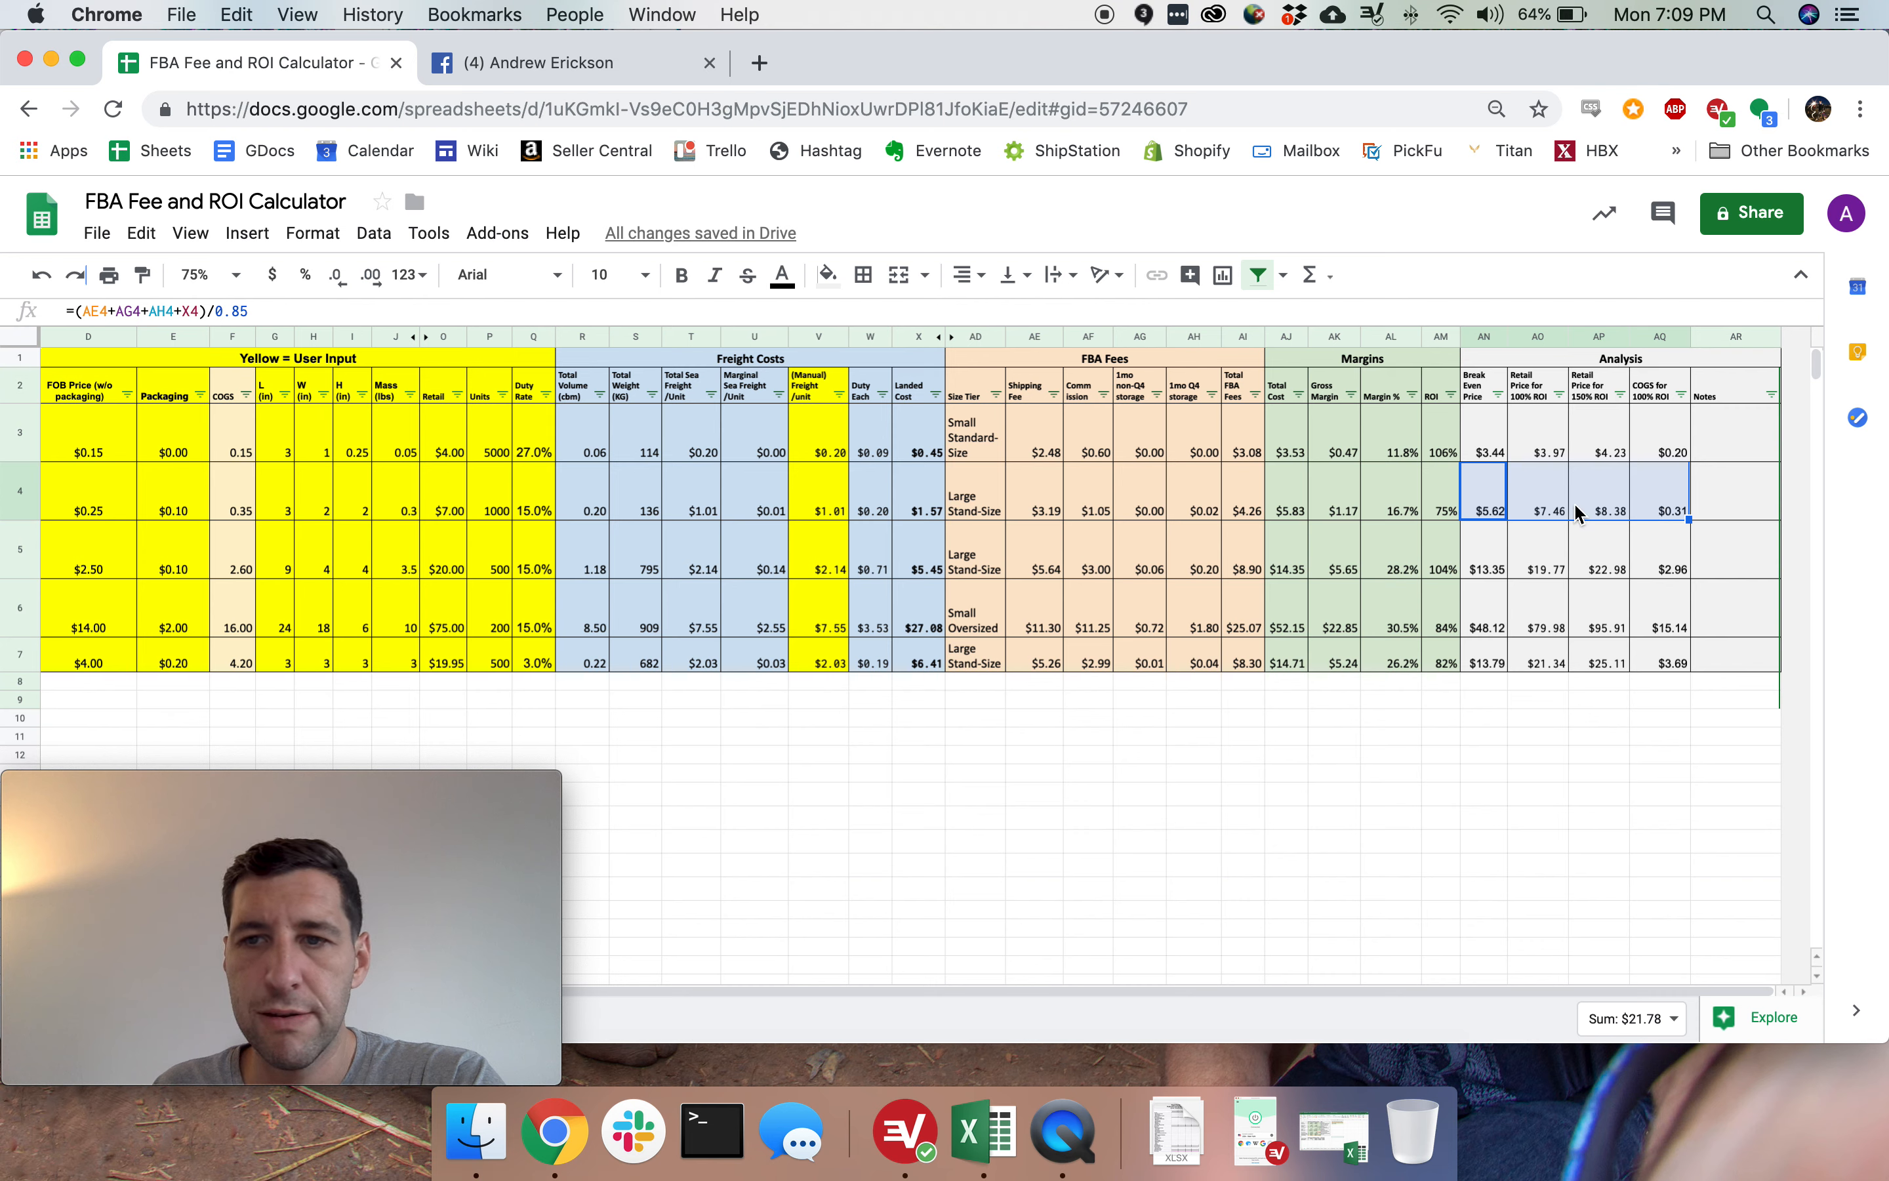
left_click(1575, 508)
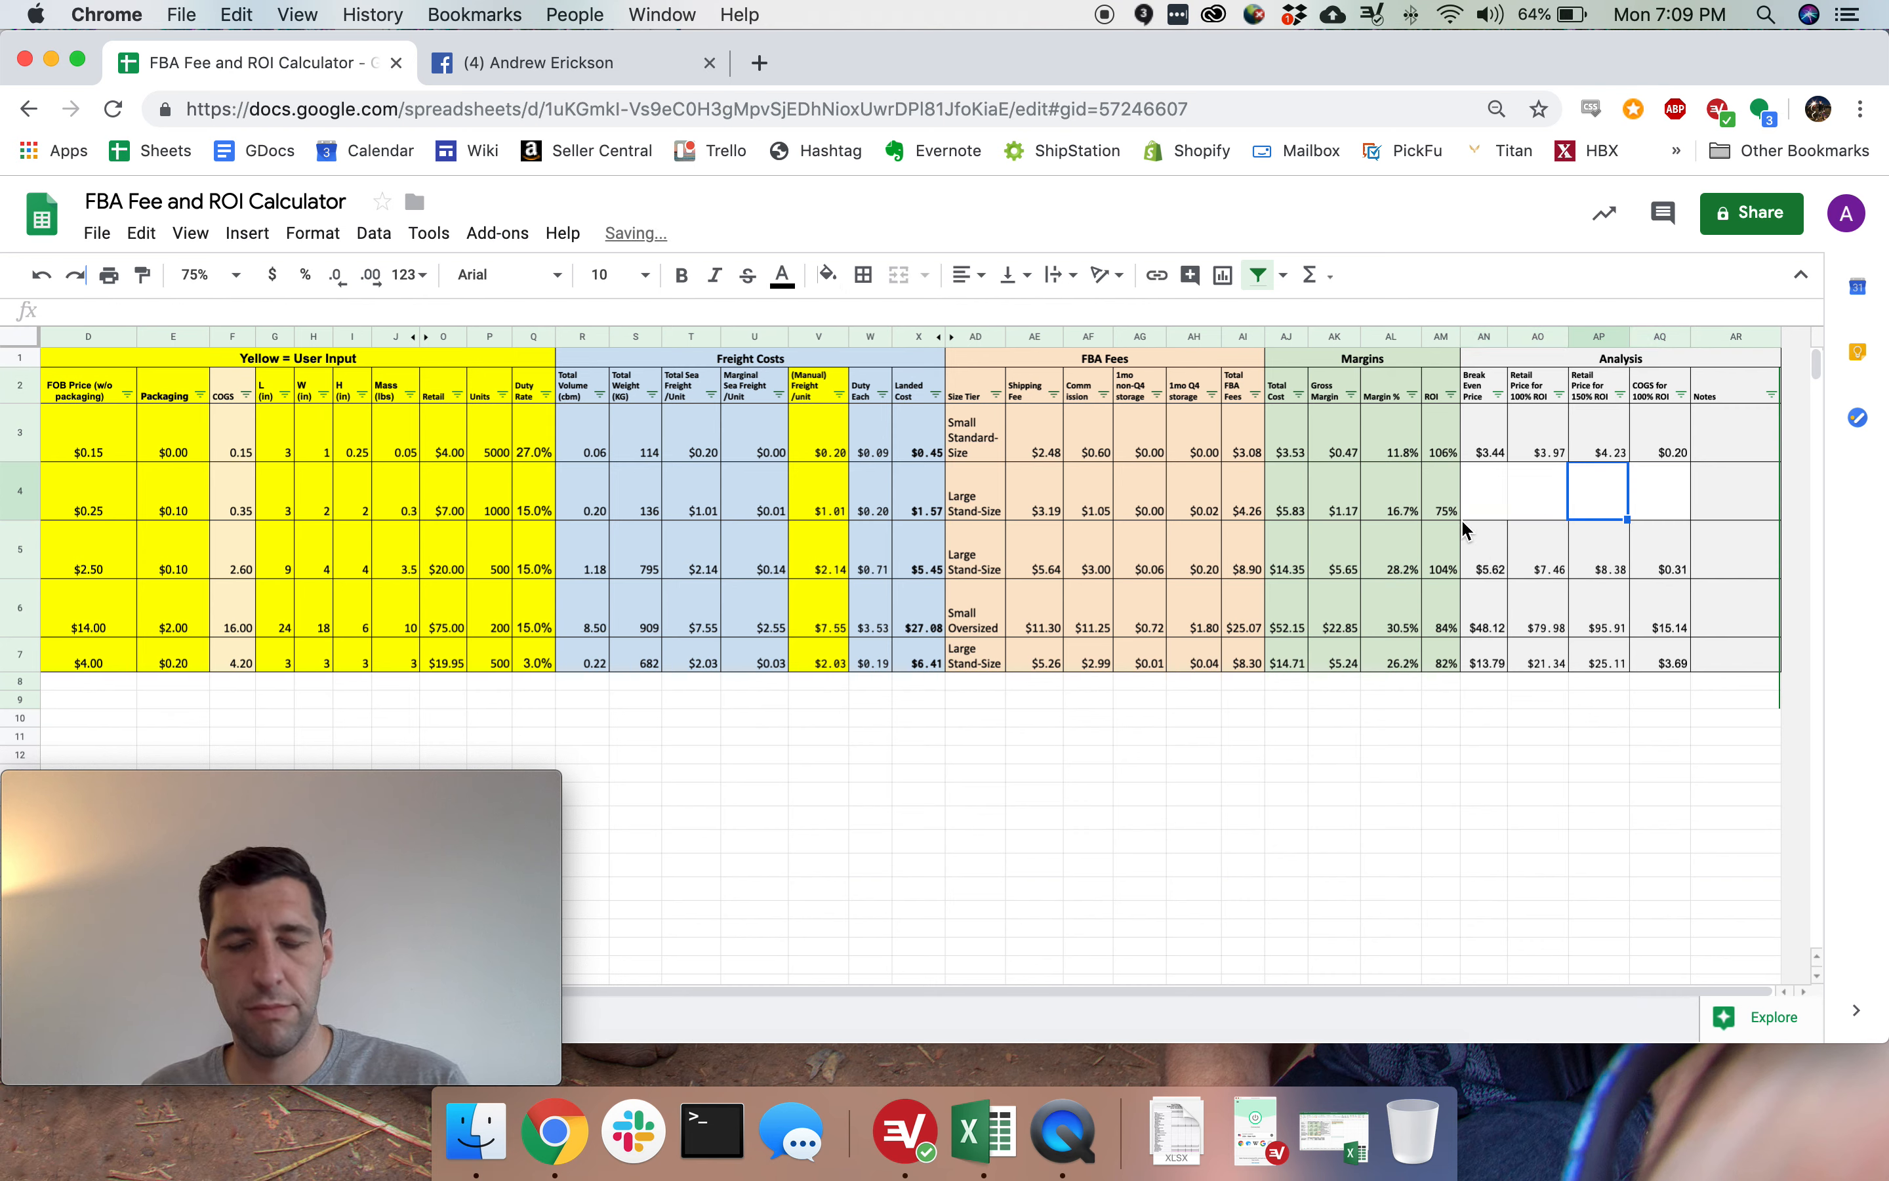
key("super+z")
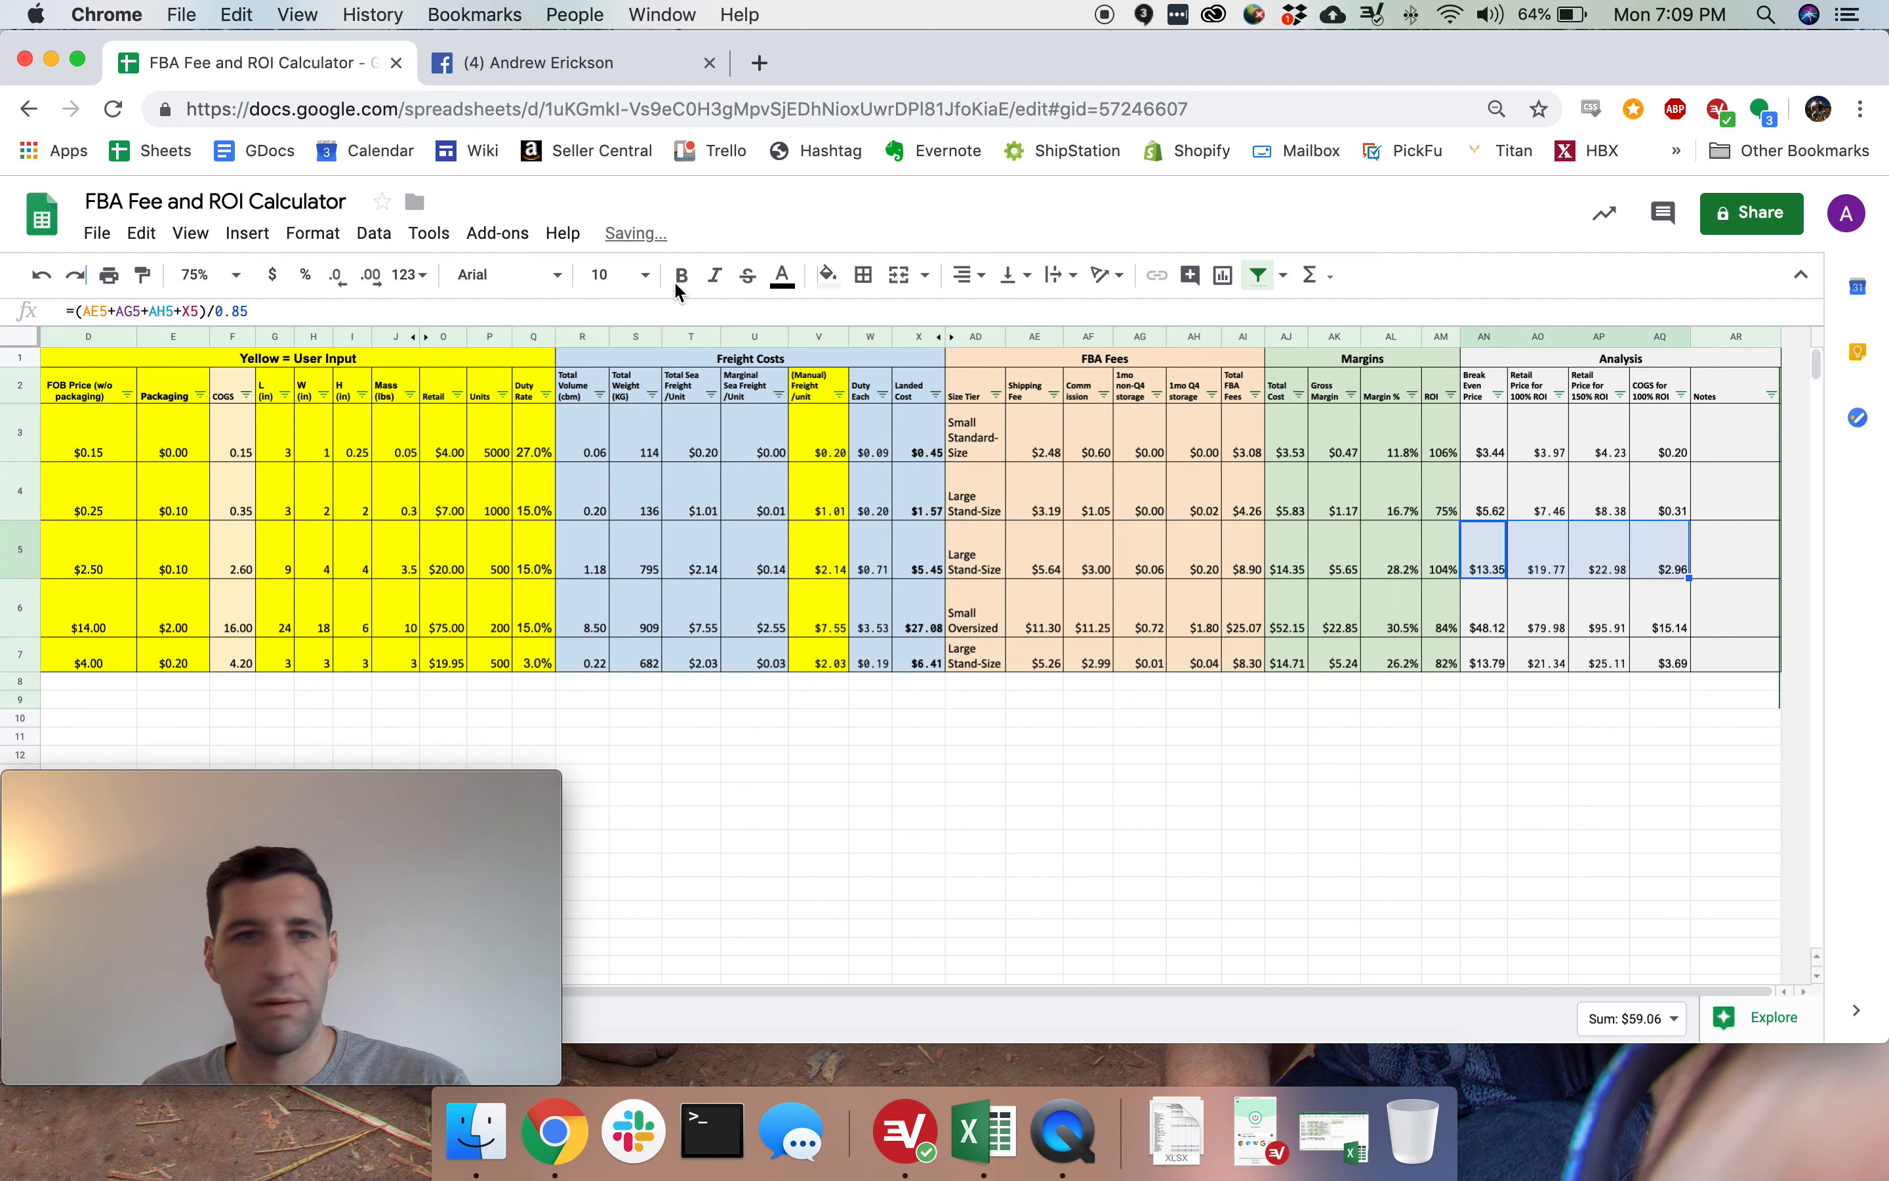
Set the sheet's zoom level to 125%.
left_click(188, 234)
left_click(199, 275)
left_click(235, 275)
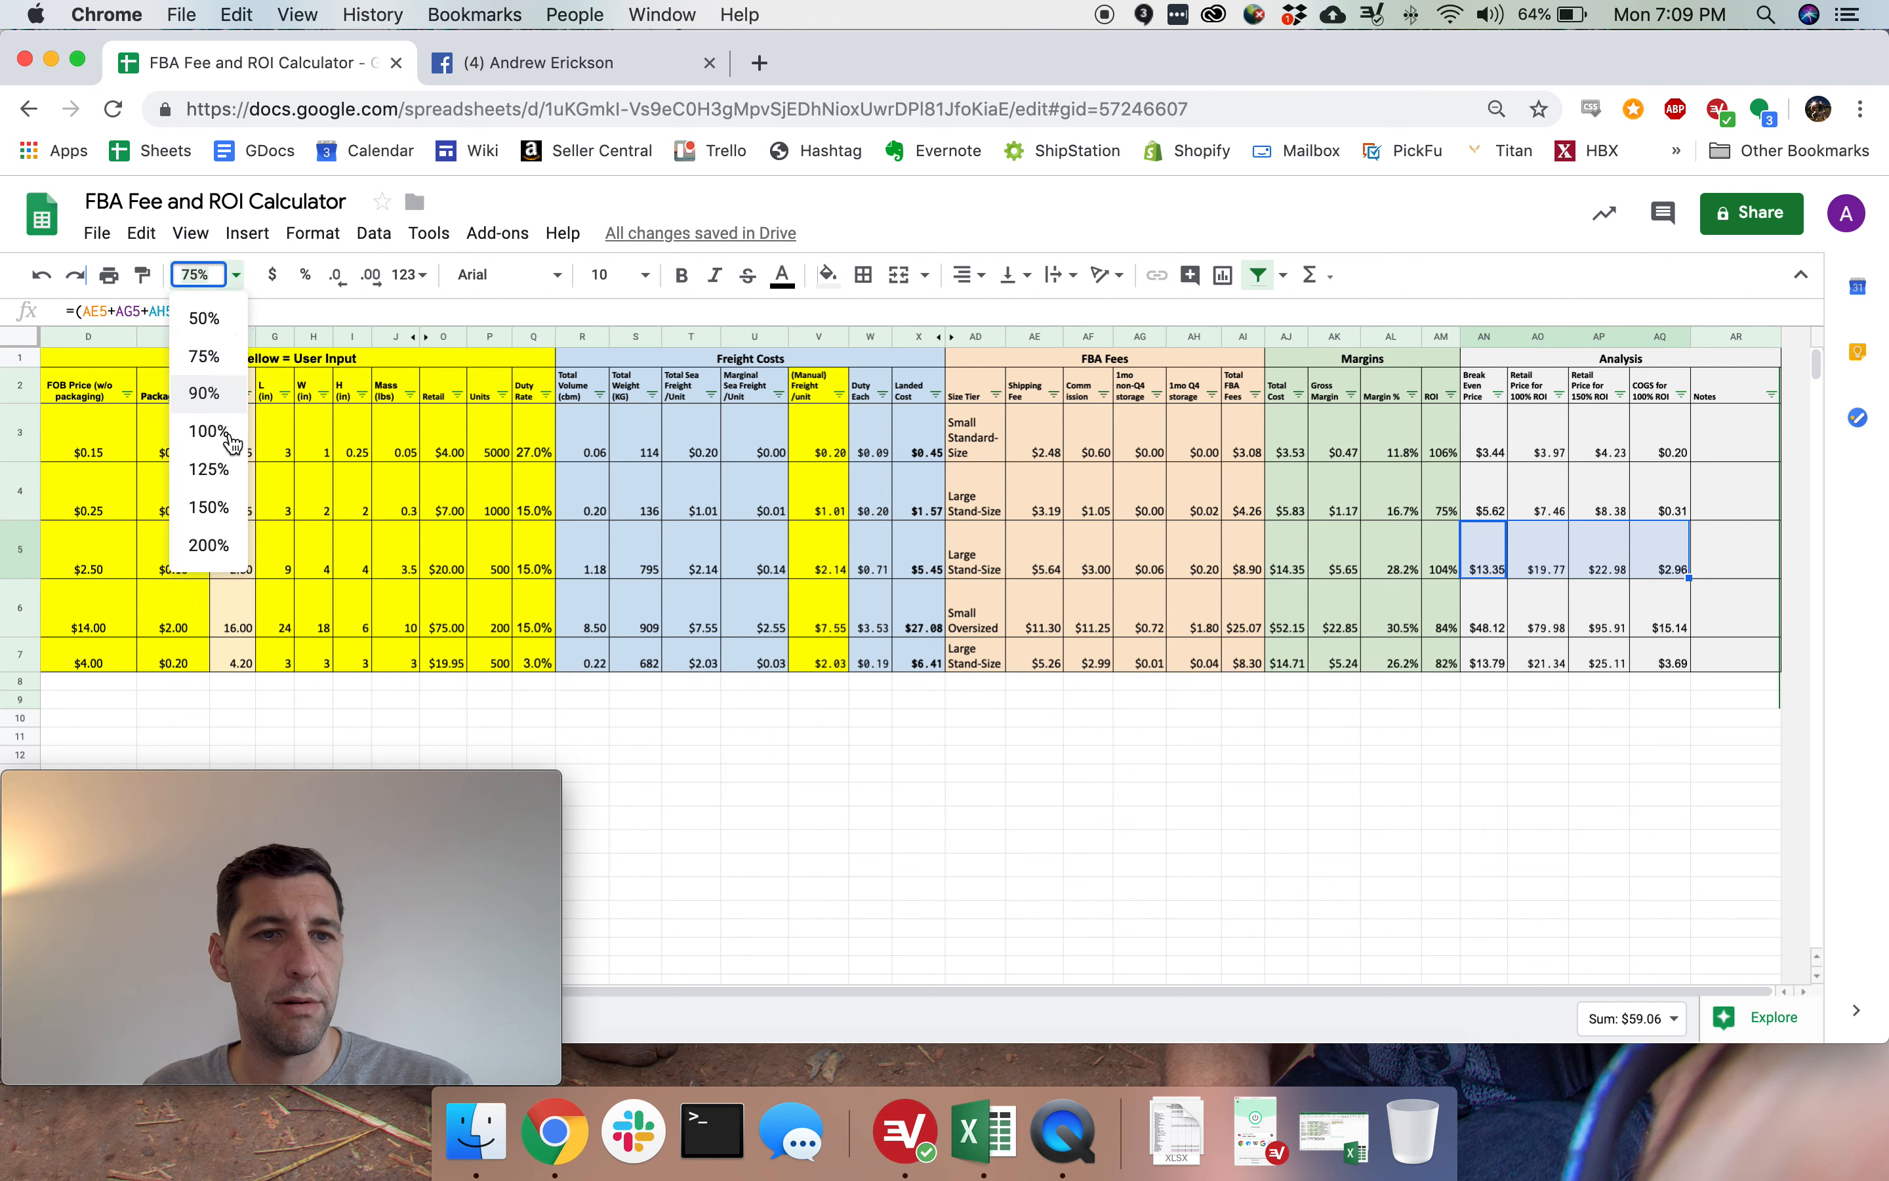
key("Return")
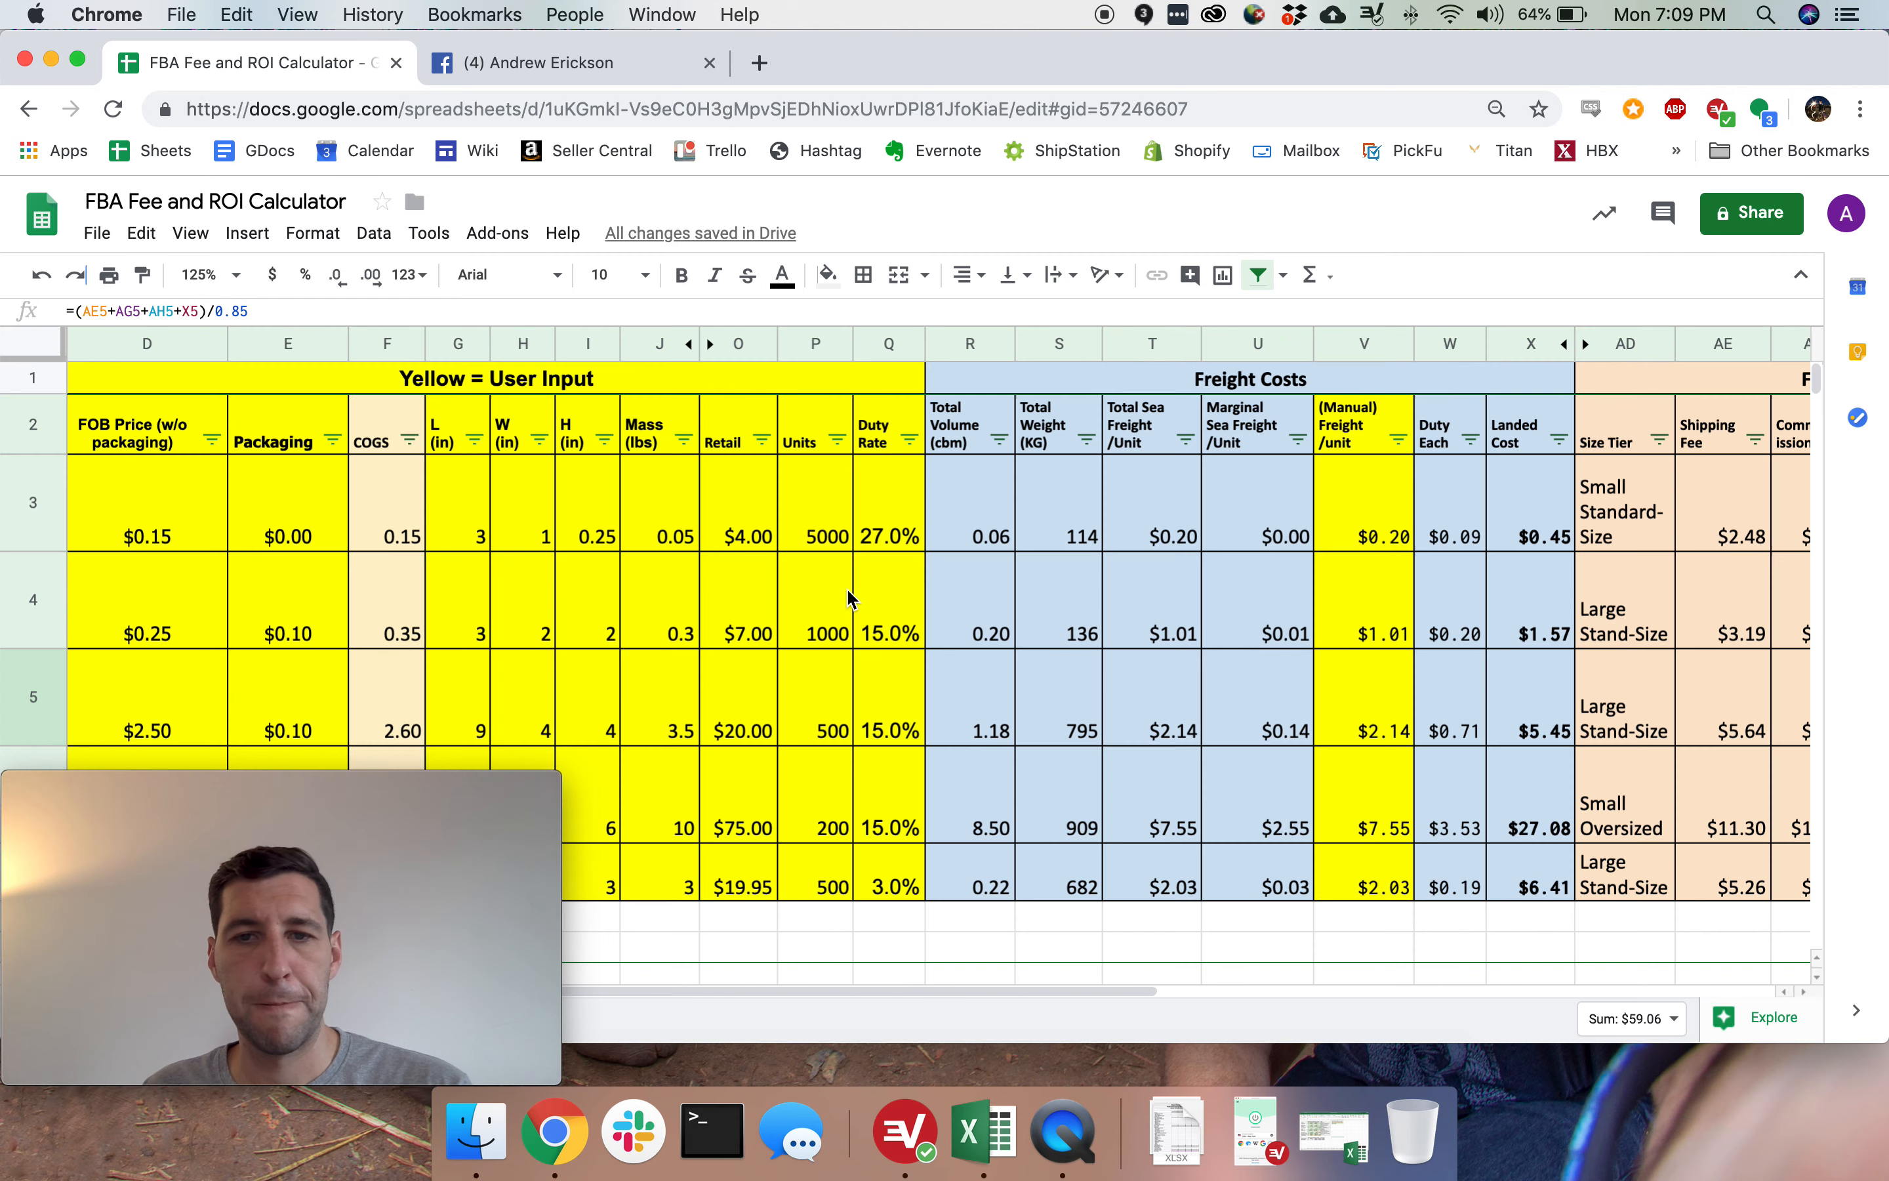
Inspect Green Apple's Analysis formulas for break-even price, retail price at 100% and 150% ROI, and COGS for 100% ROI.
left_click(1317, 994)
left_click_drag(1318, 994, 1793, 975)
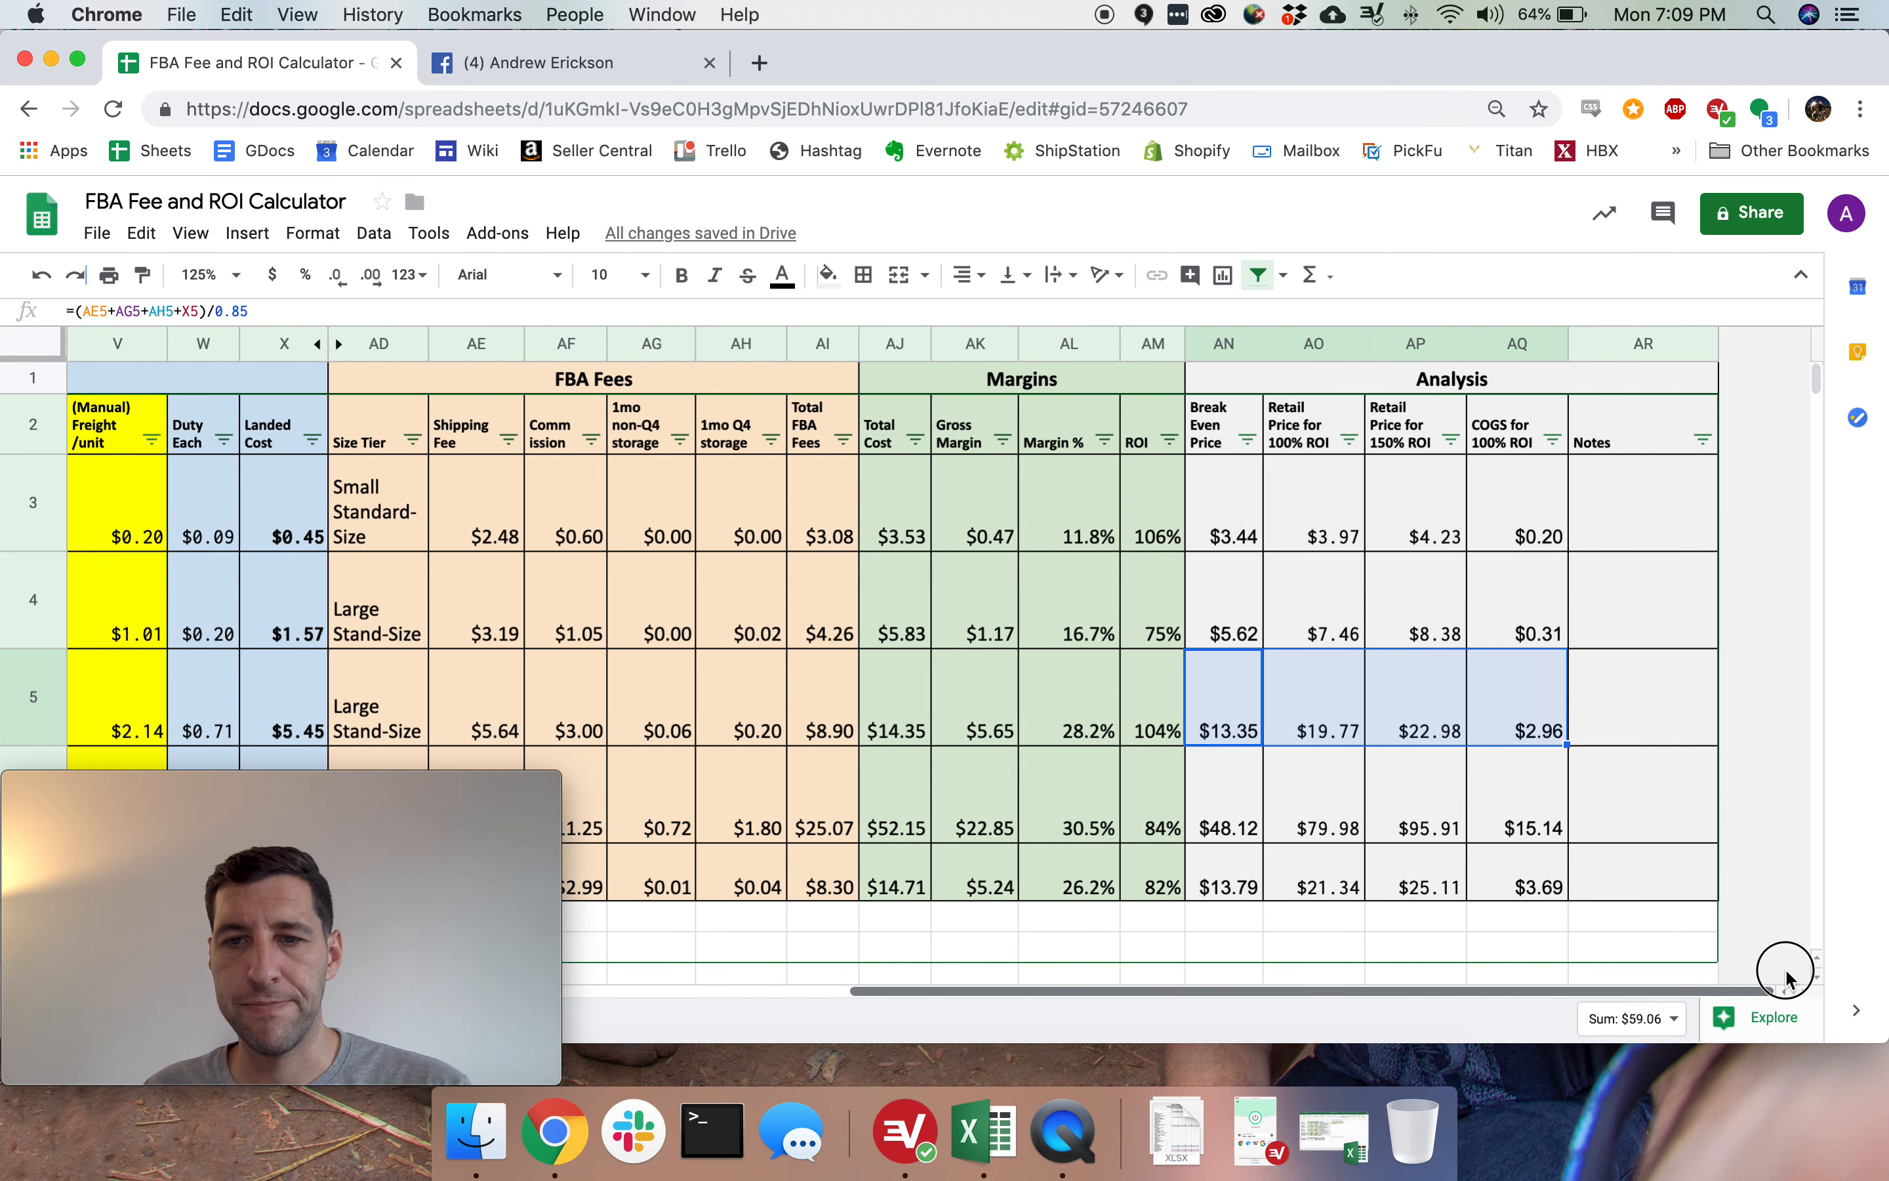
left_click(1227, 619)
left_click_drag(1435, 617, 1238, 617)
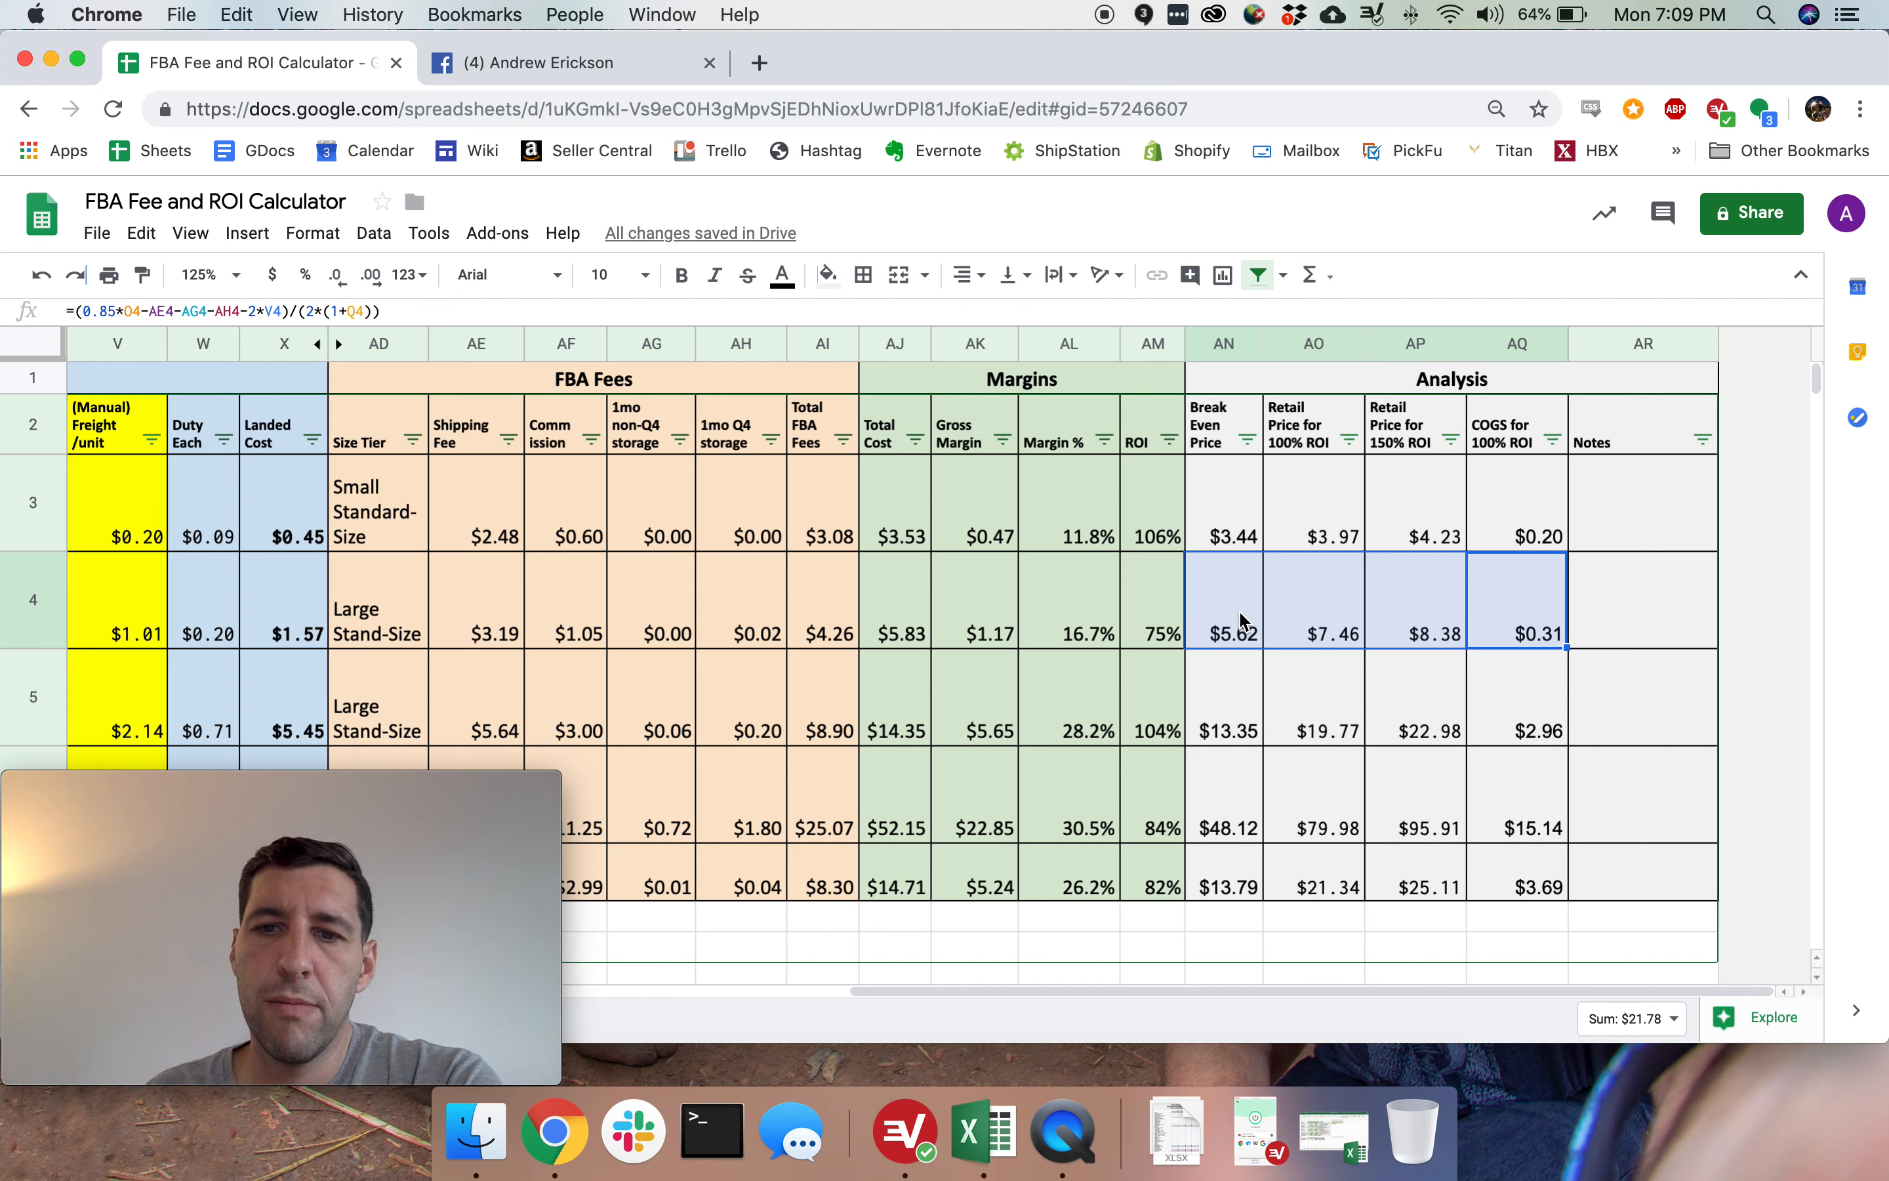
left_click(1238, 610)
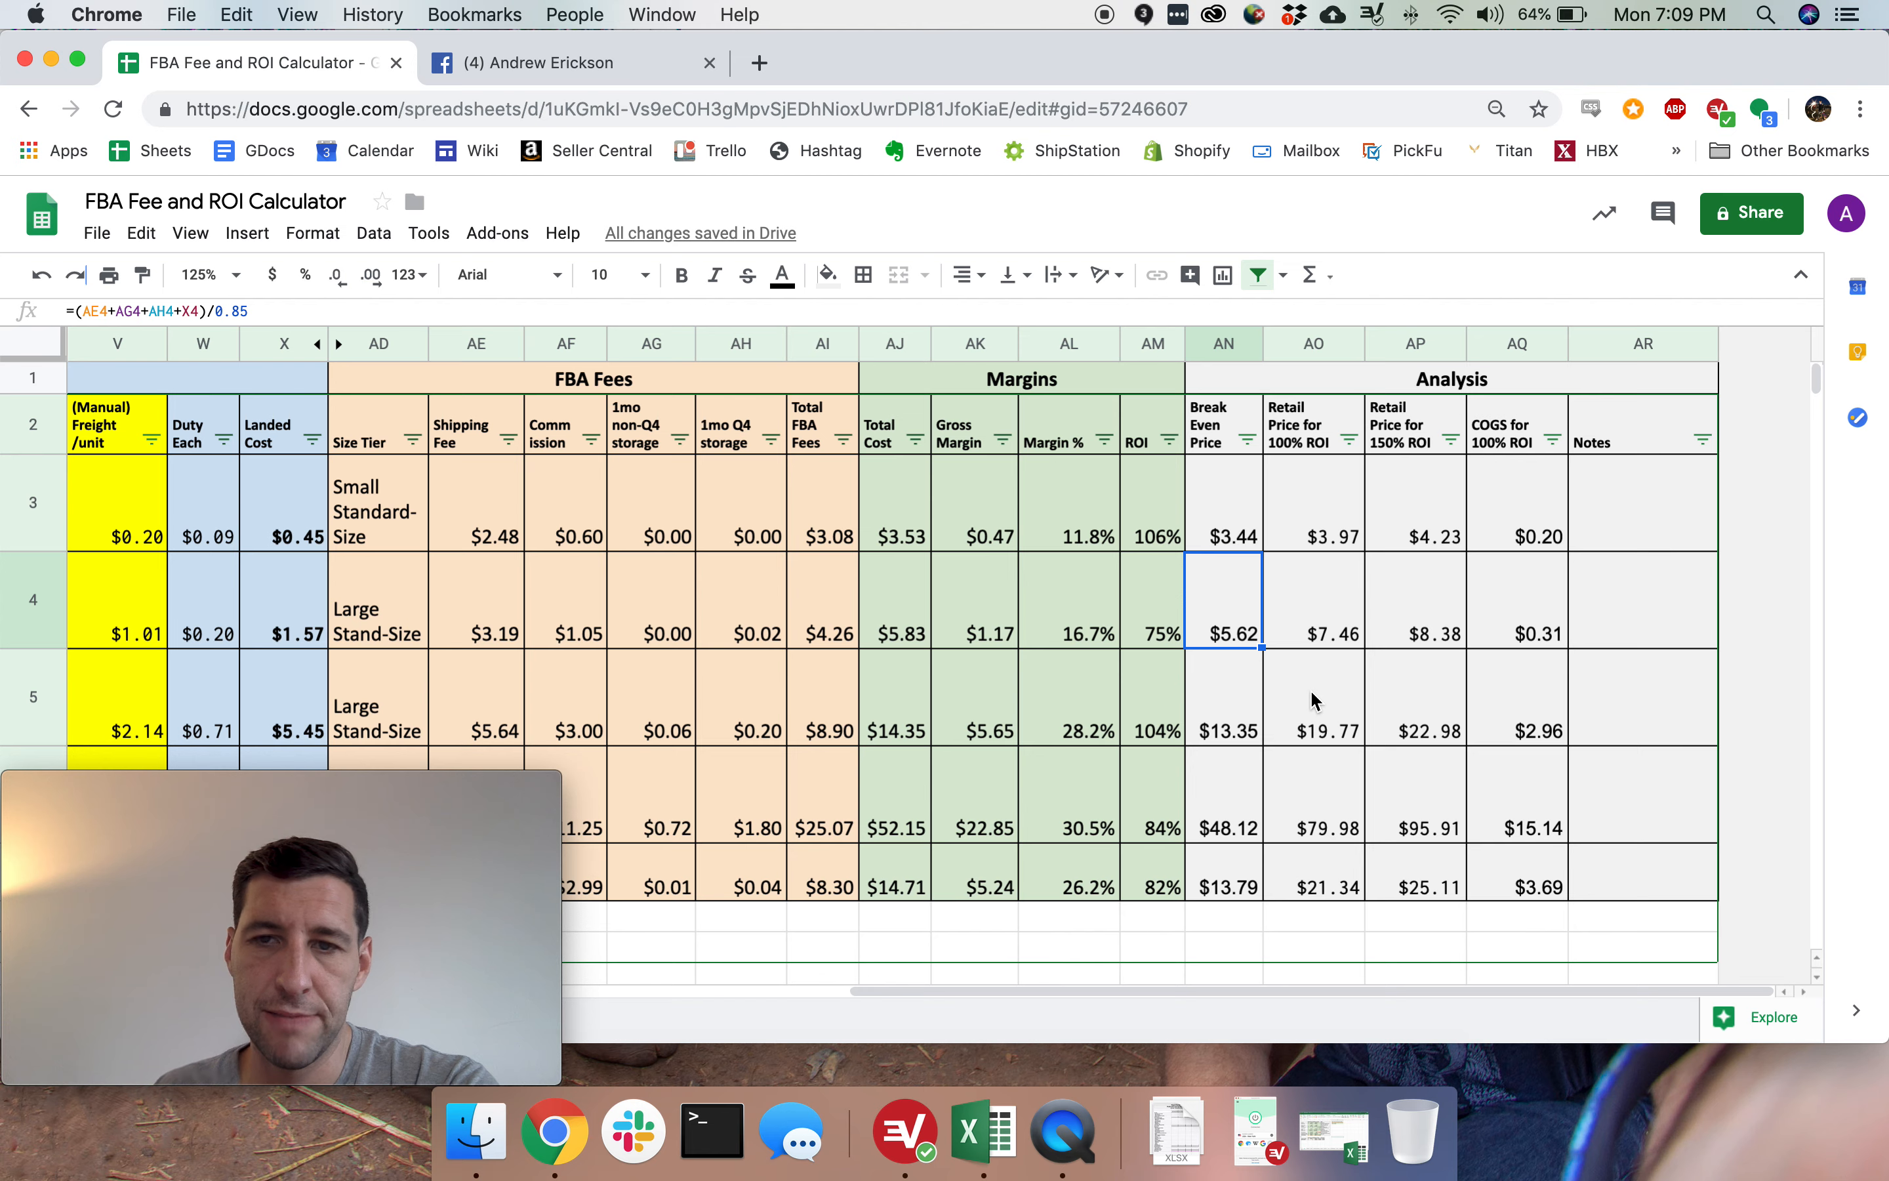
key("Right")
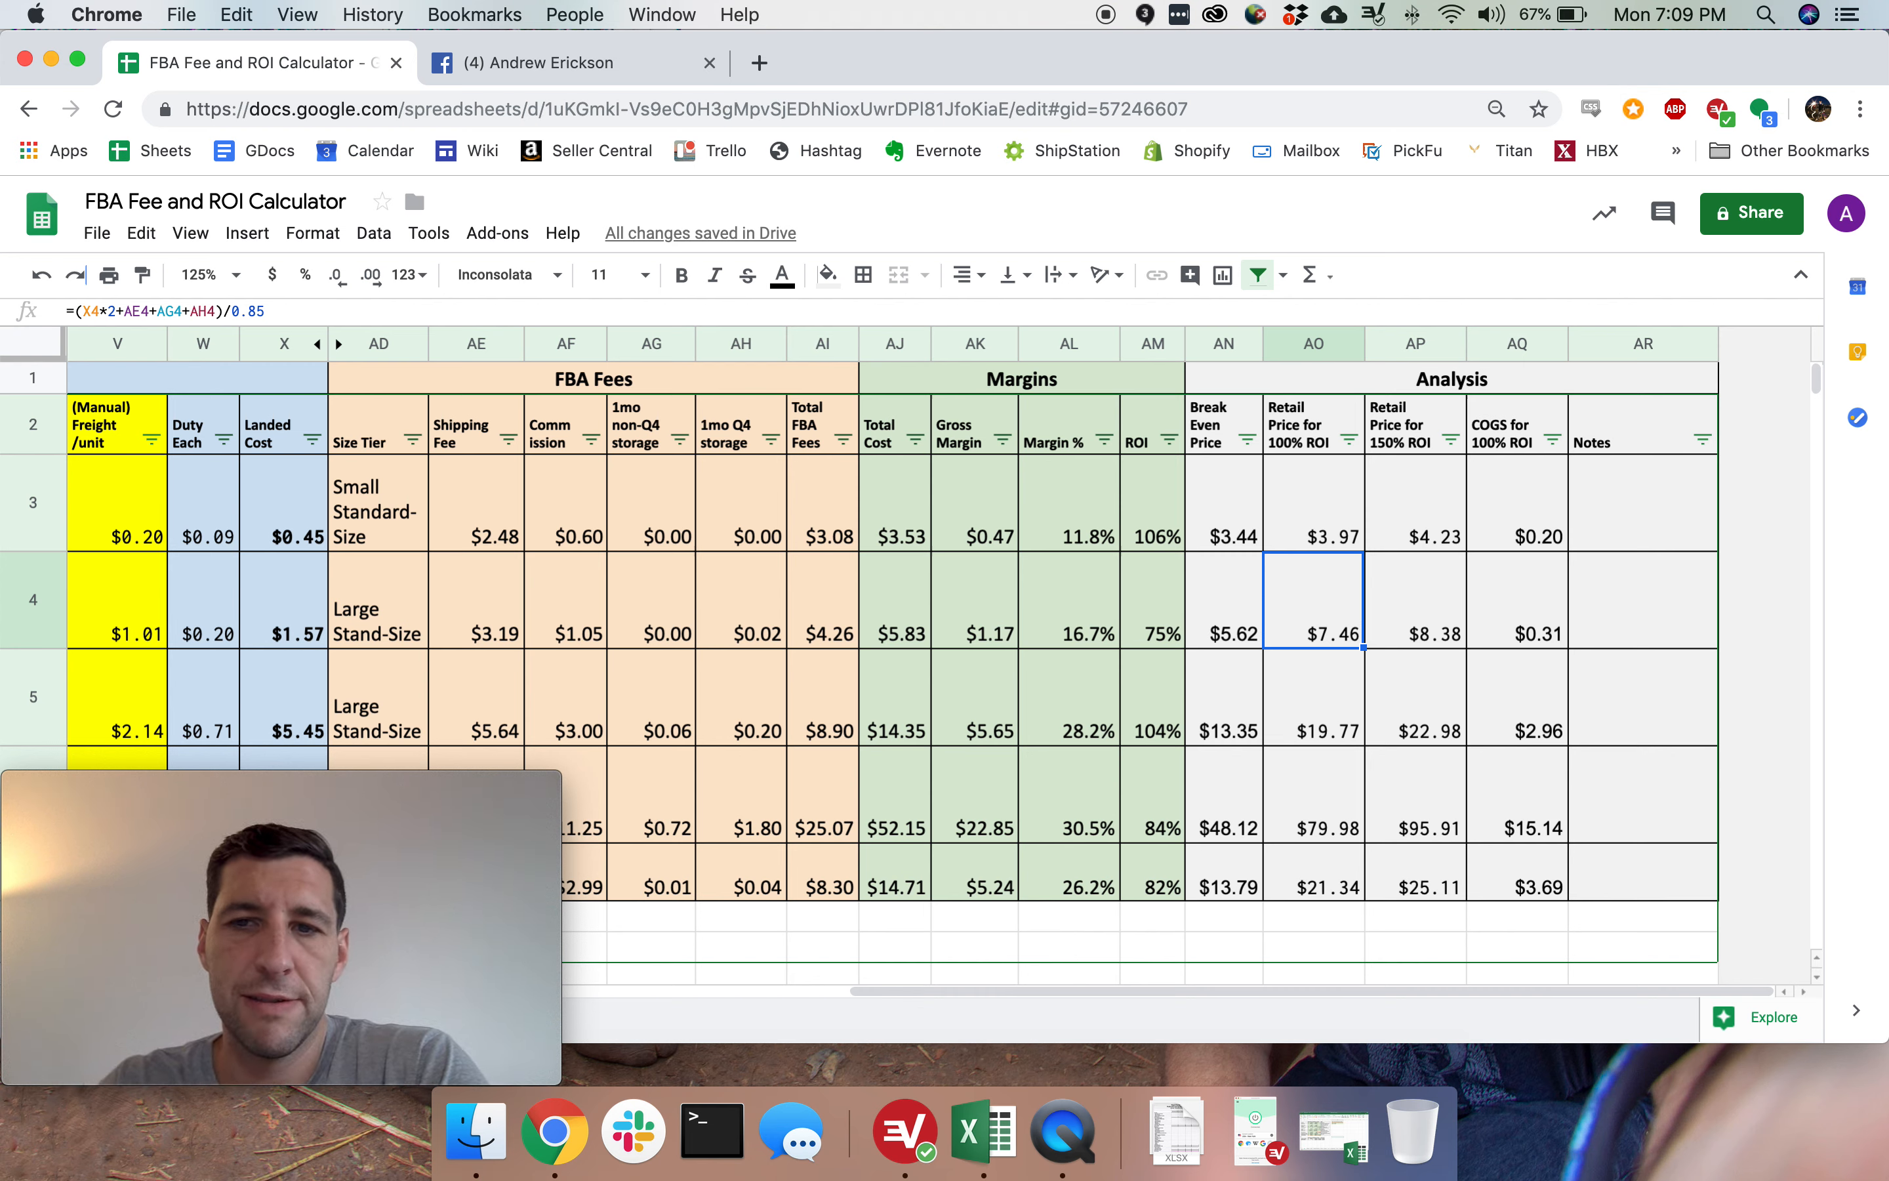
key("Right")
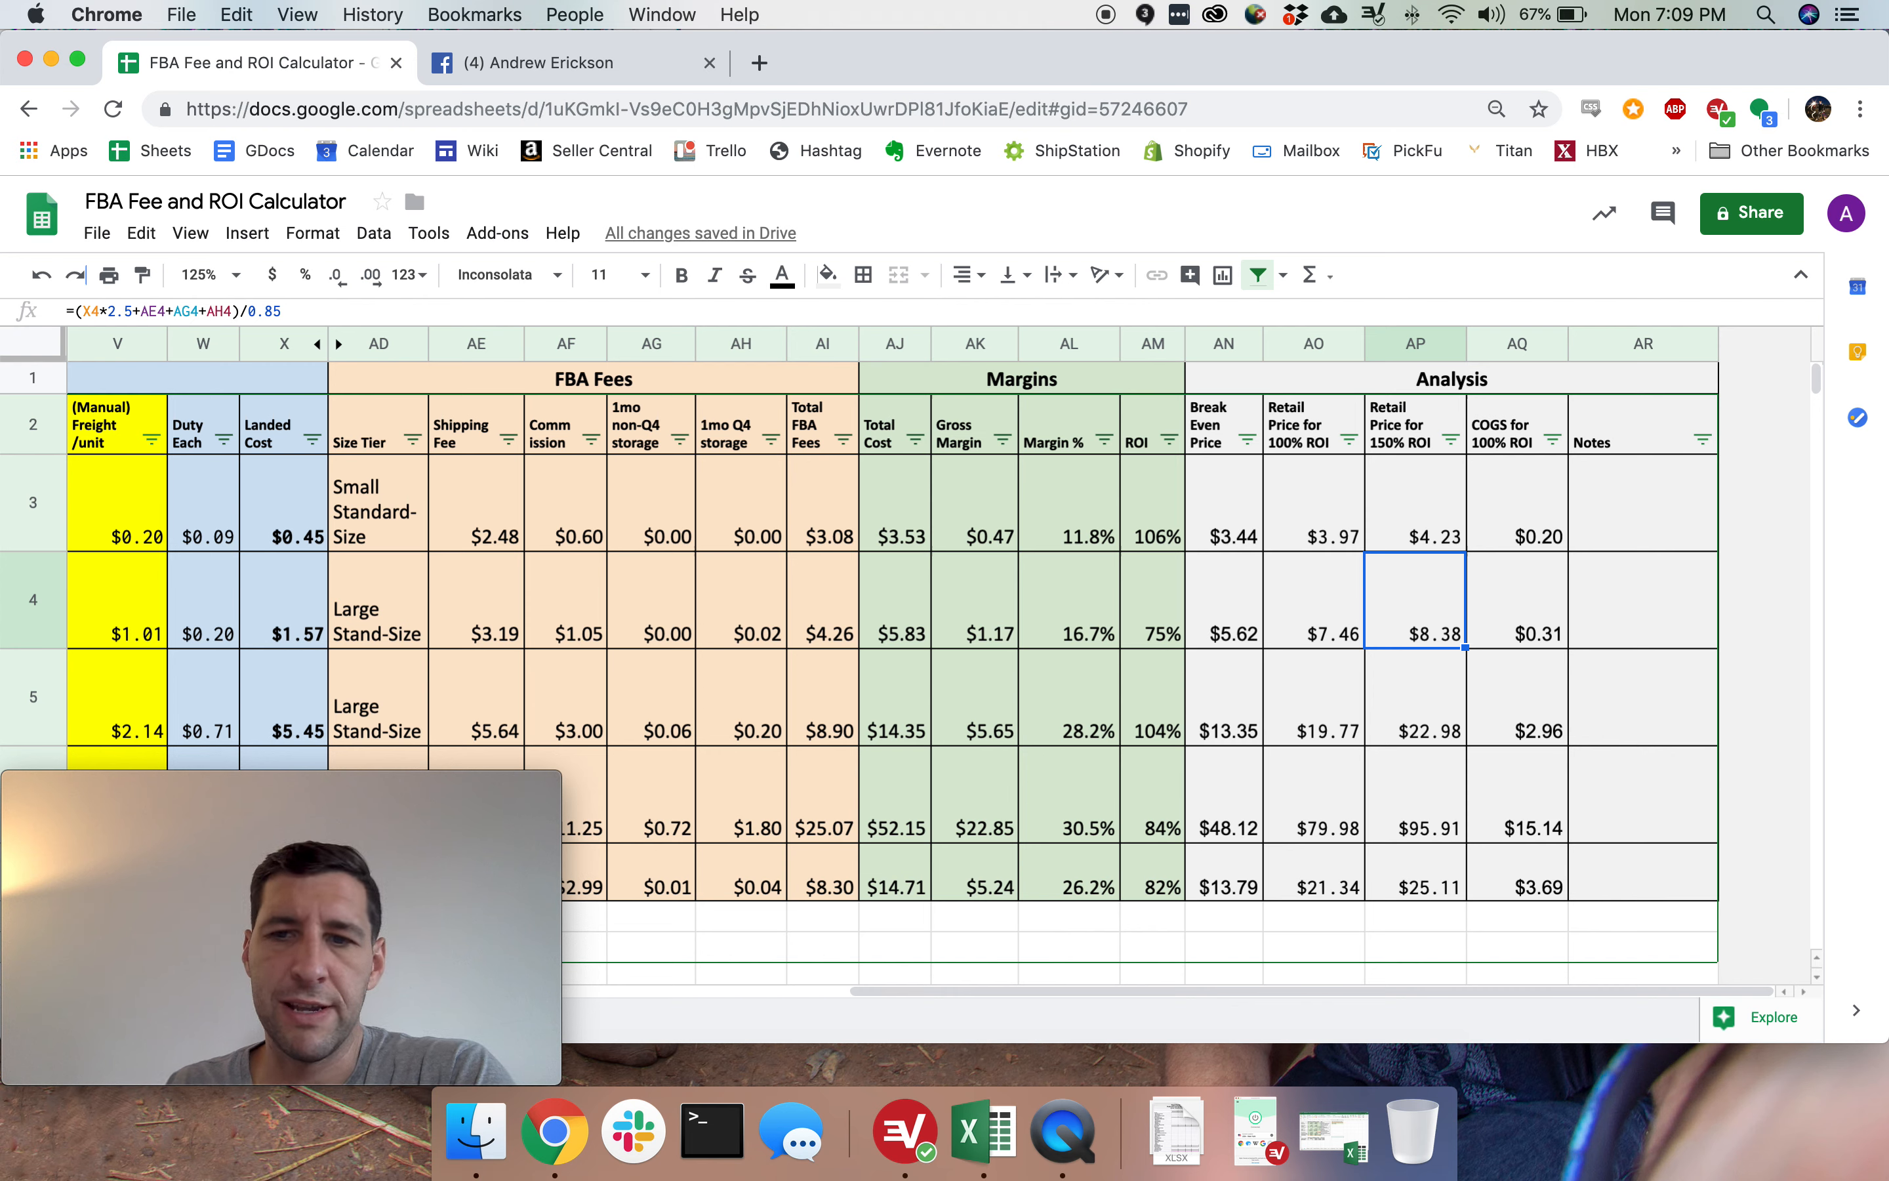
key("Right")
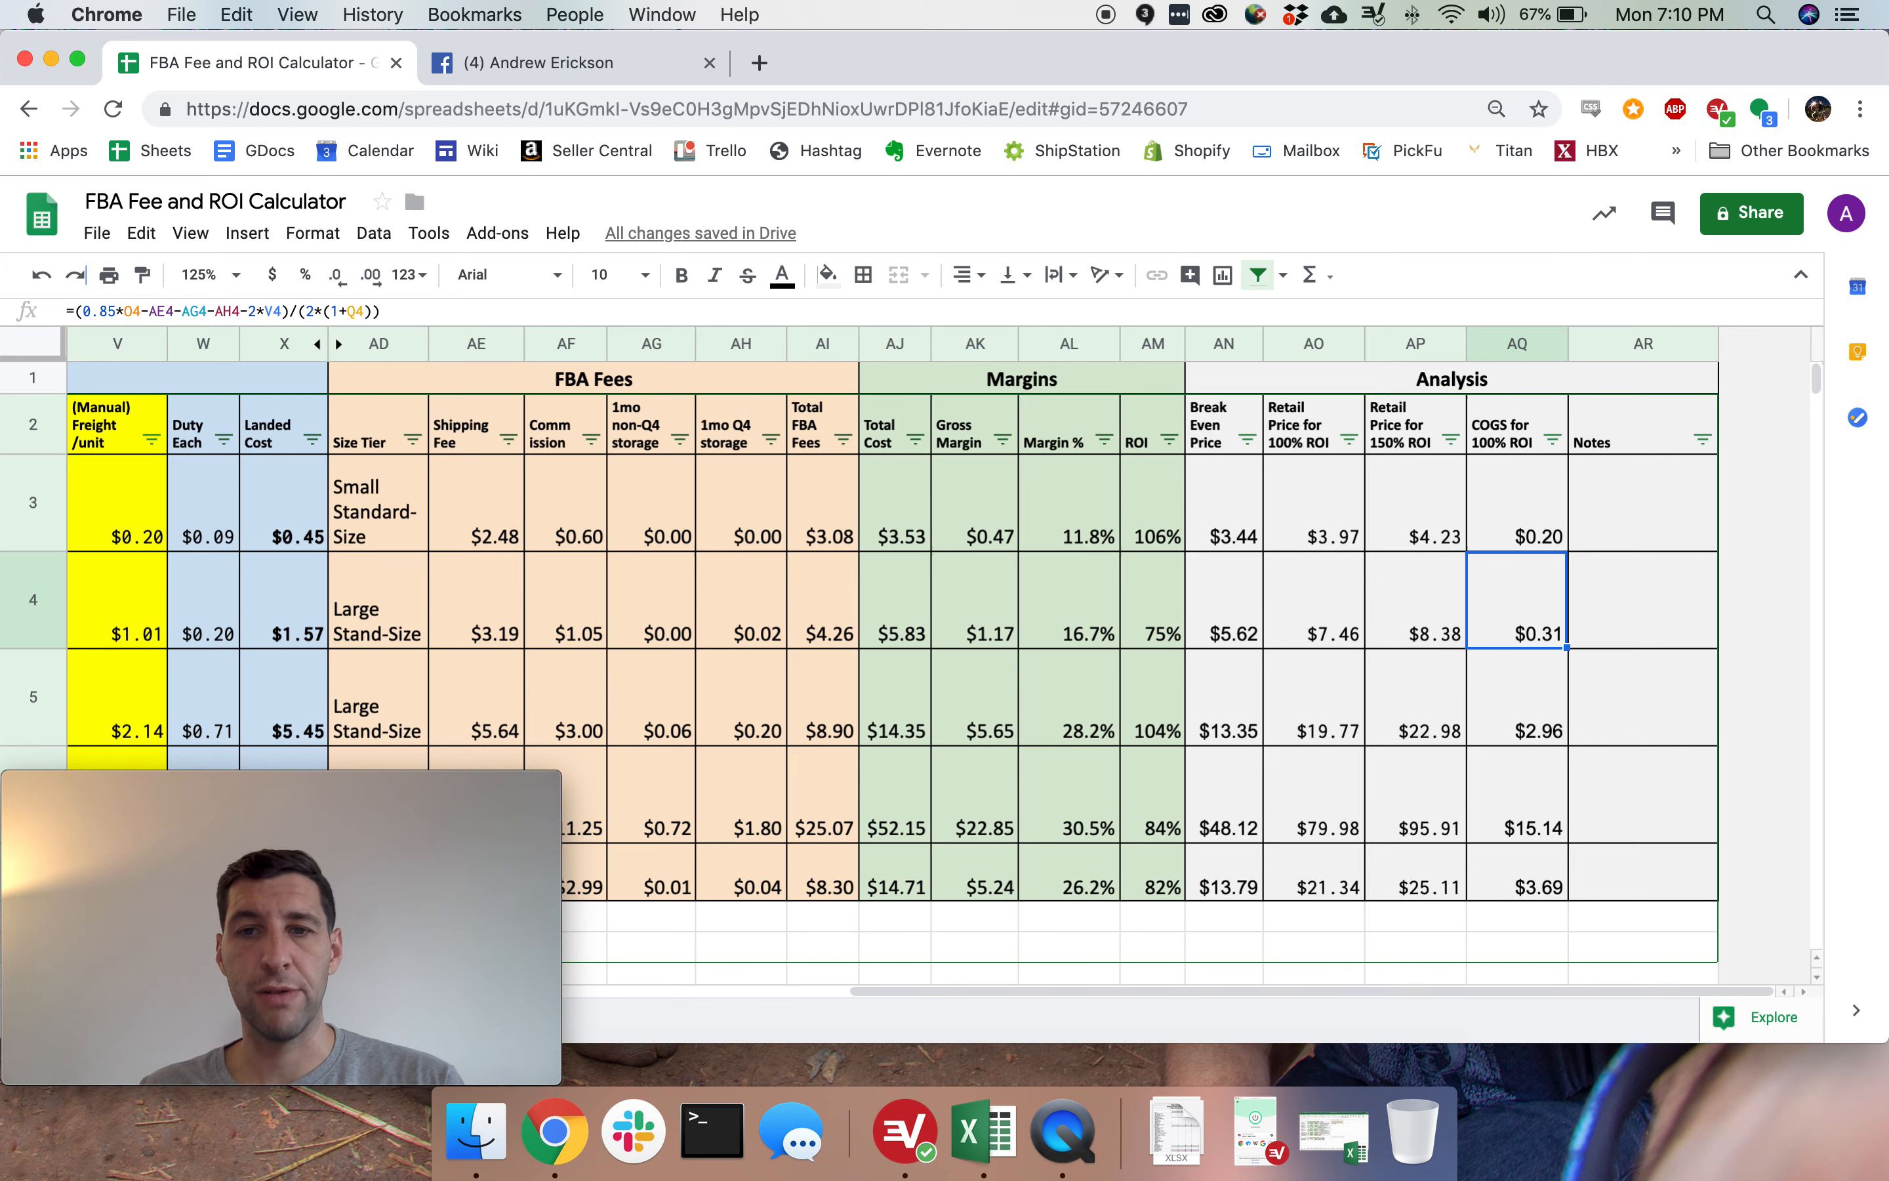
Go to the colour legend below the product table and select its FBA Fees entry in row 16.
key("super+Left")
key("Down")
key("Down")
key("Down")
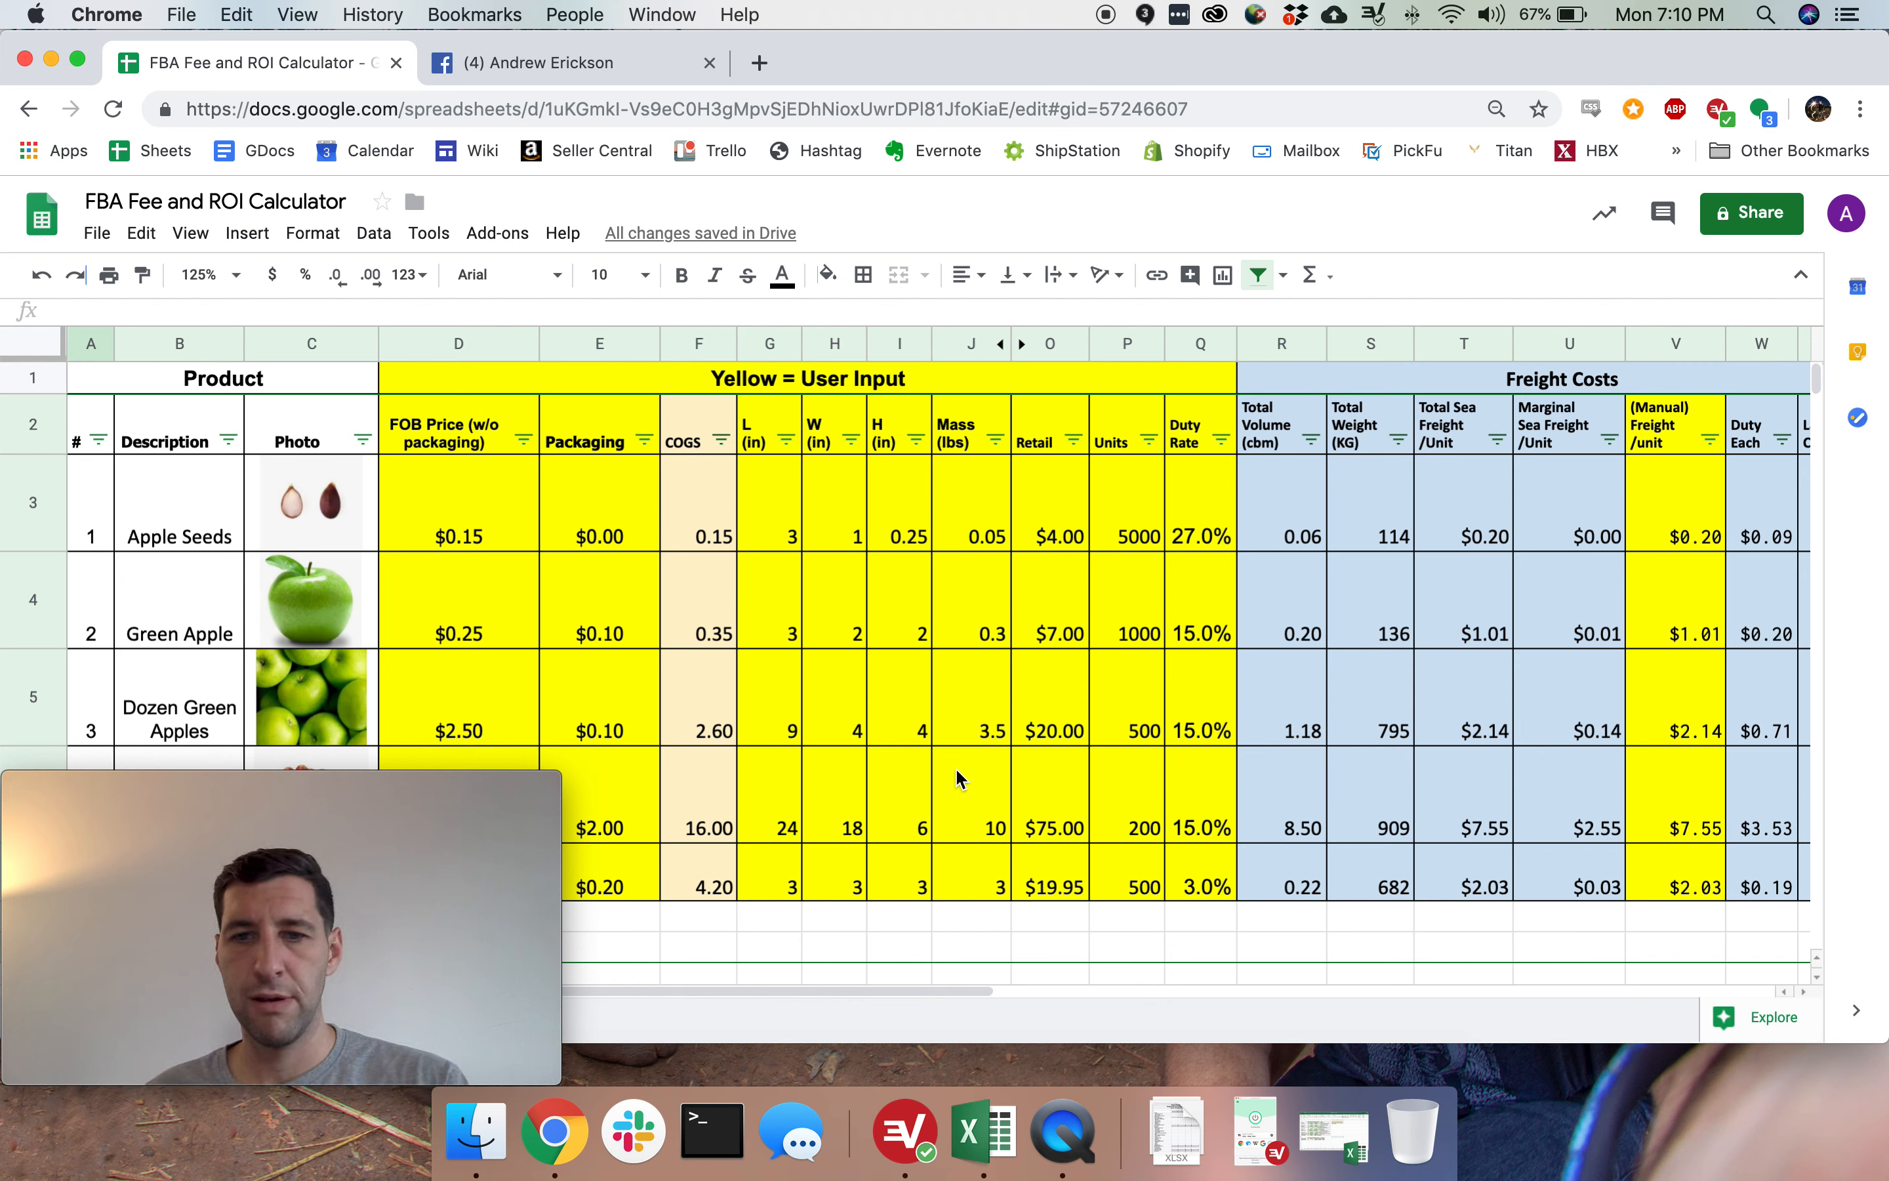
left_click(960, 927)
key("Down")
key("Down")
key("Down")
key("Down")
key("Down")
key("Down")
key("Down")
key("Down")
key("Down")
key("Down")
key("Down")
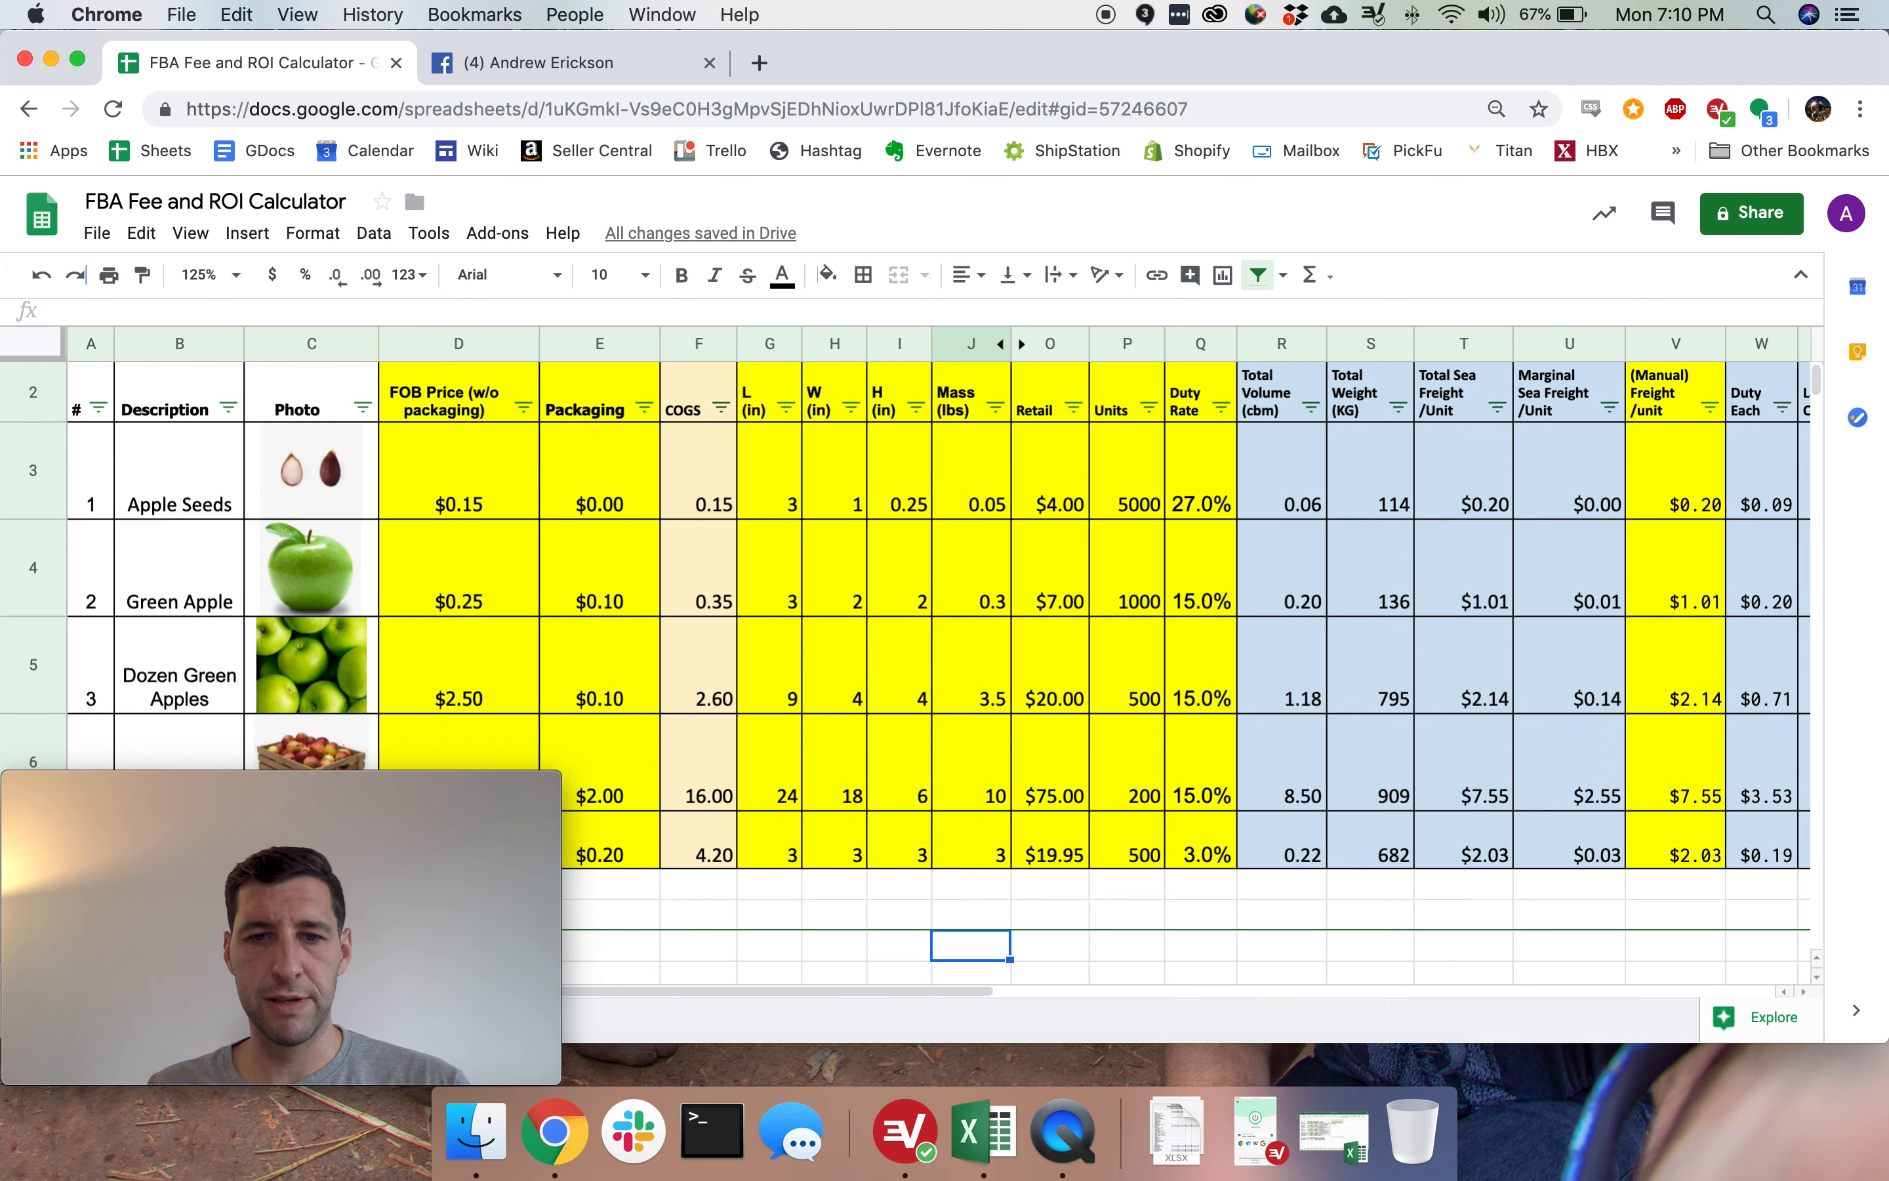
key("Down")
key("Down")
key("Down")
key("Down")
key("Down")
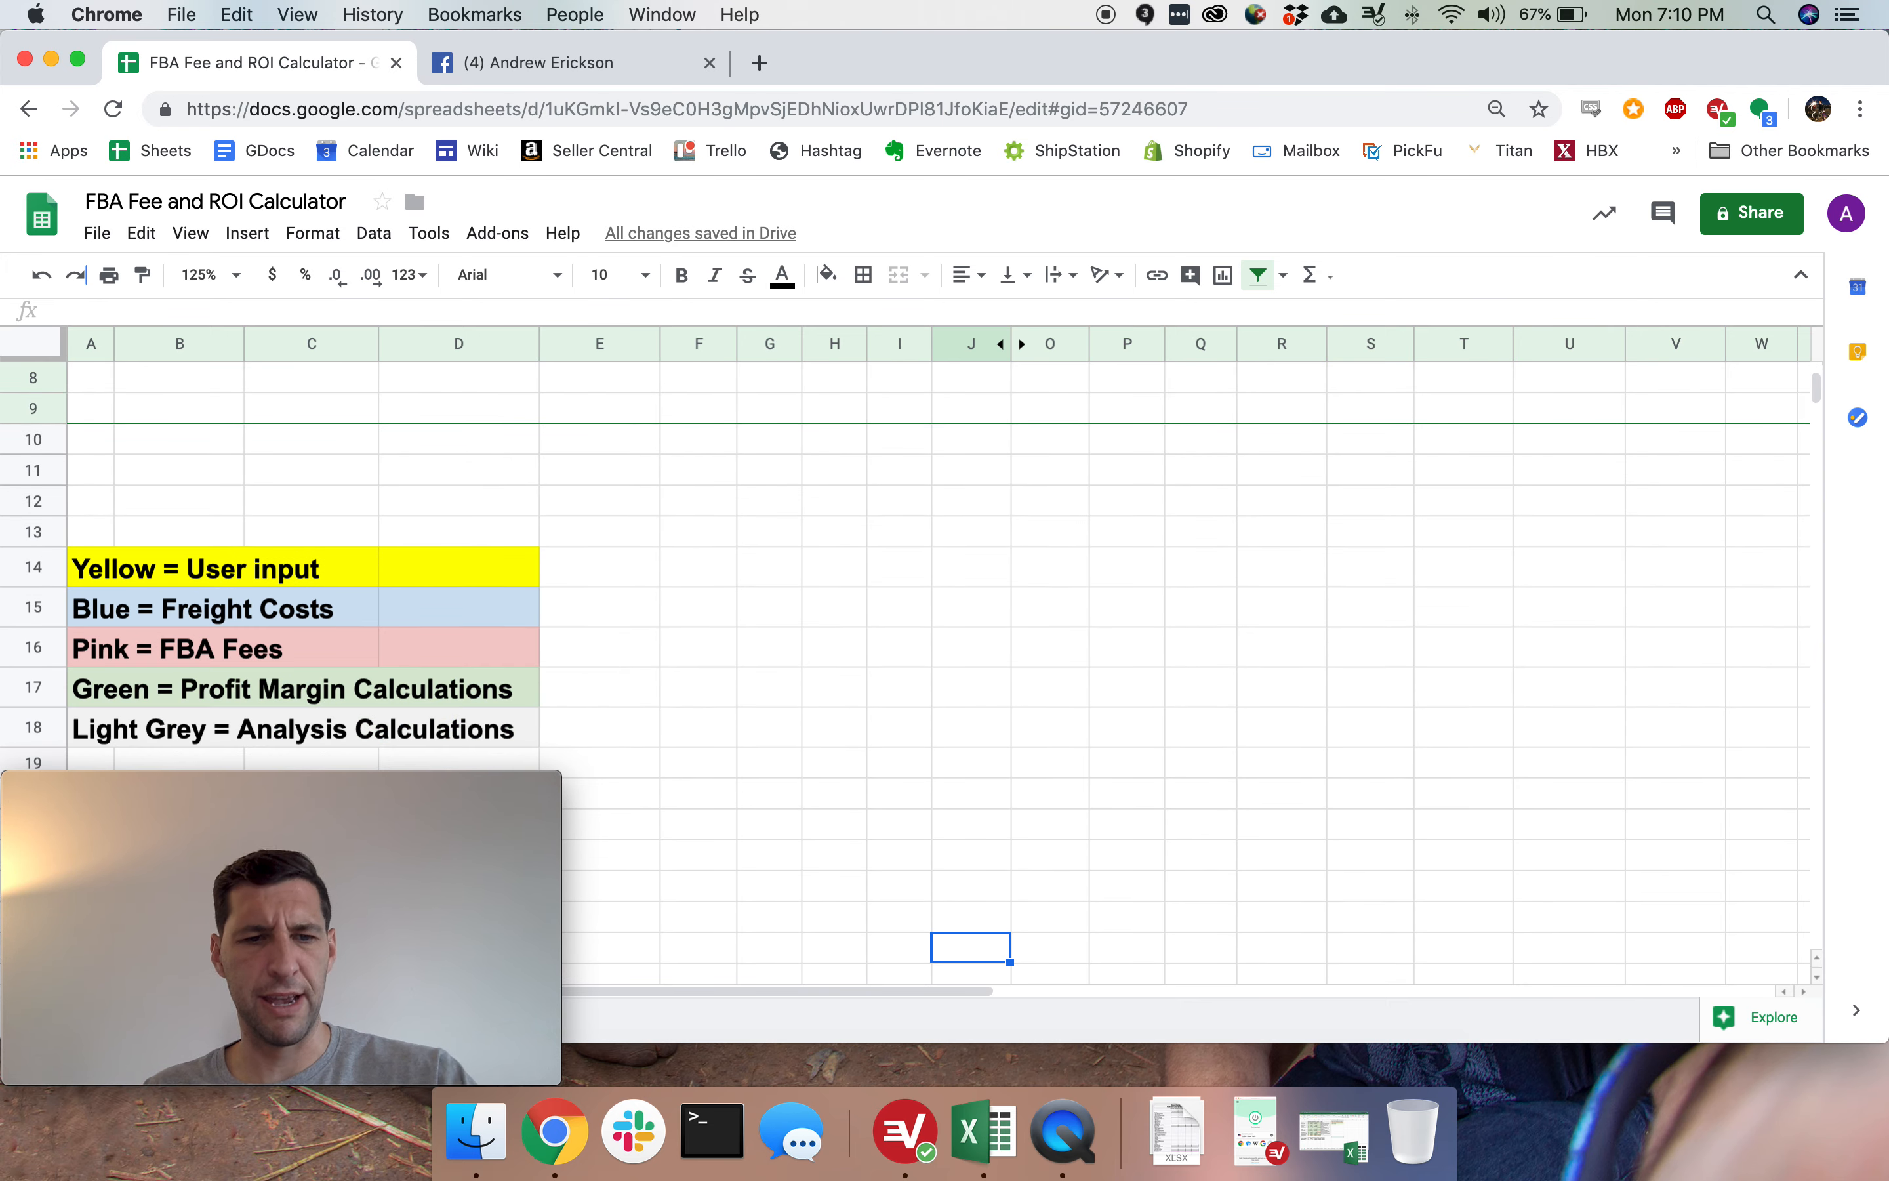
left_click(121, 664)
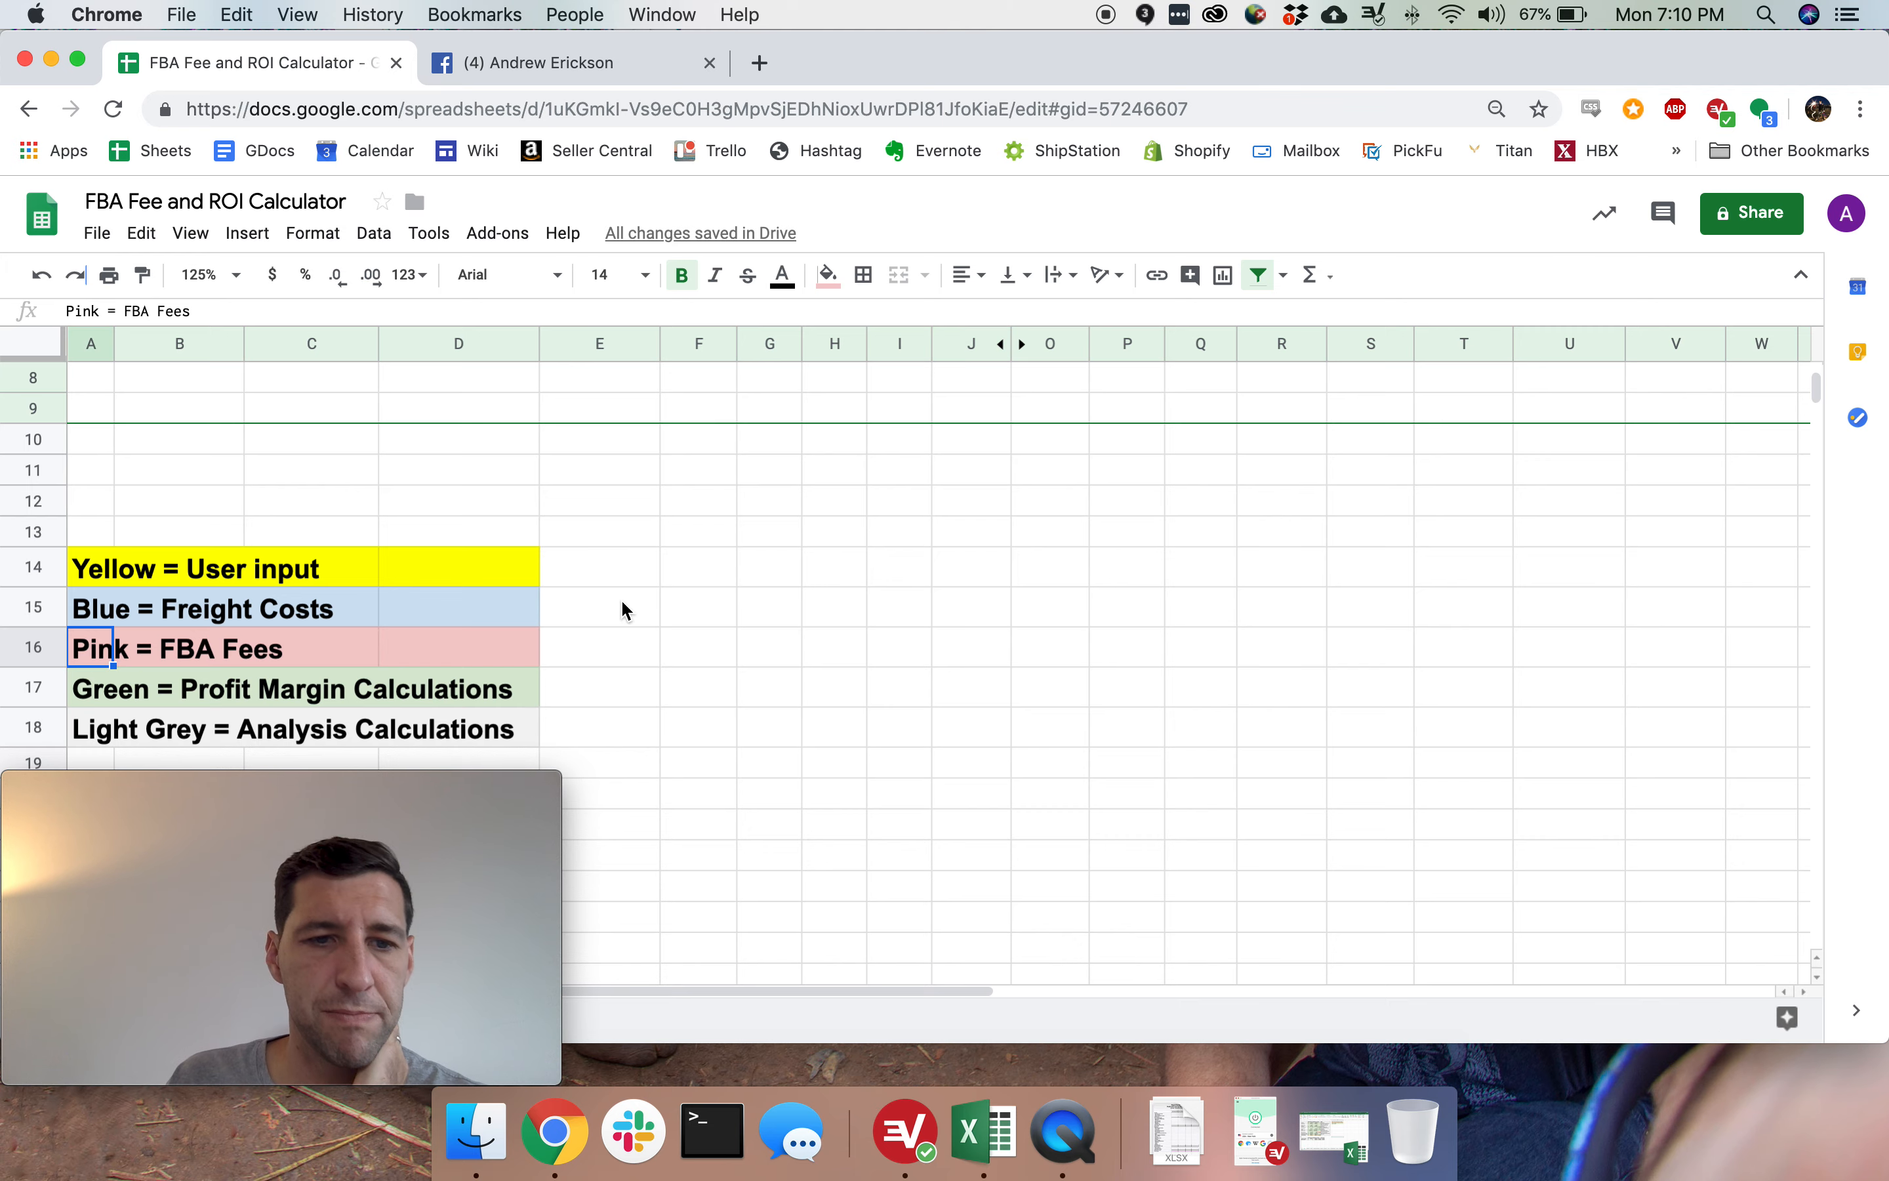
Freeze the top two header rows of the product table.
scroll(713, 614, "down", 3)
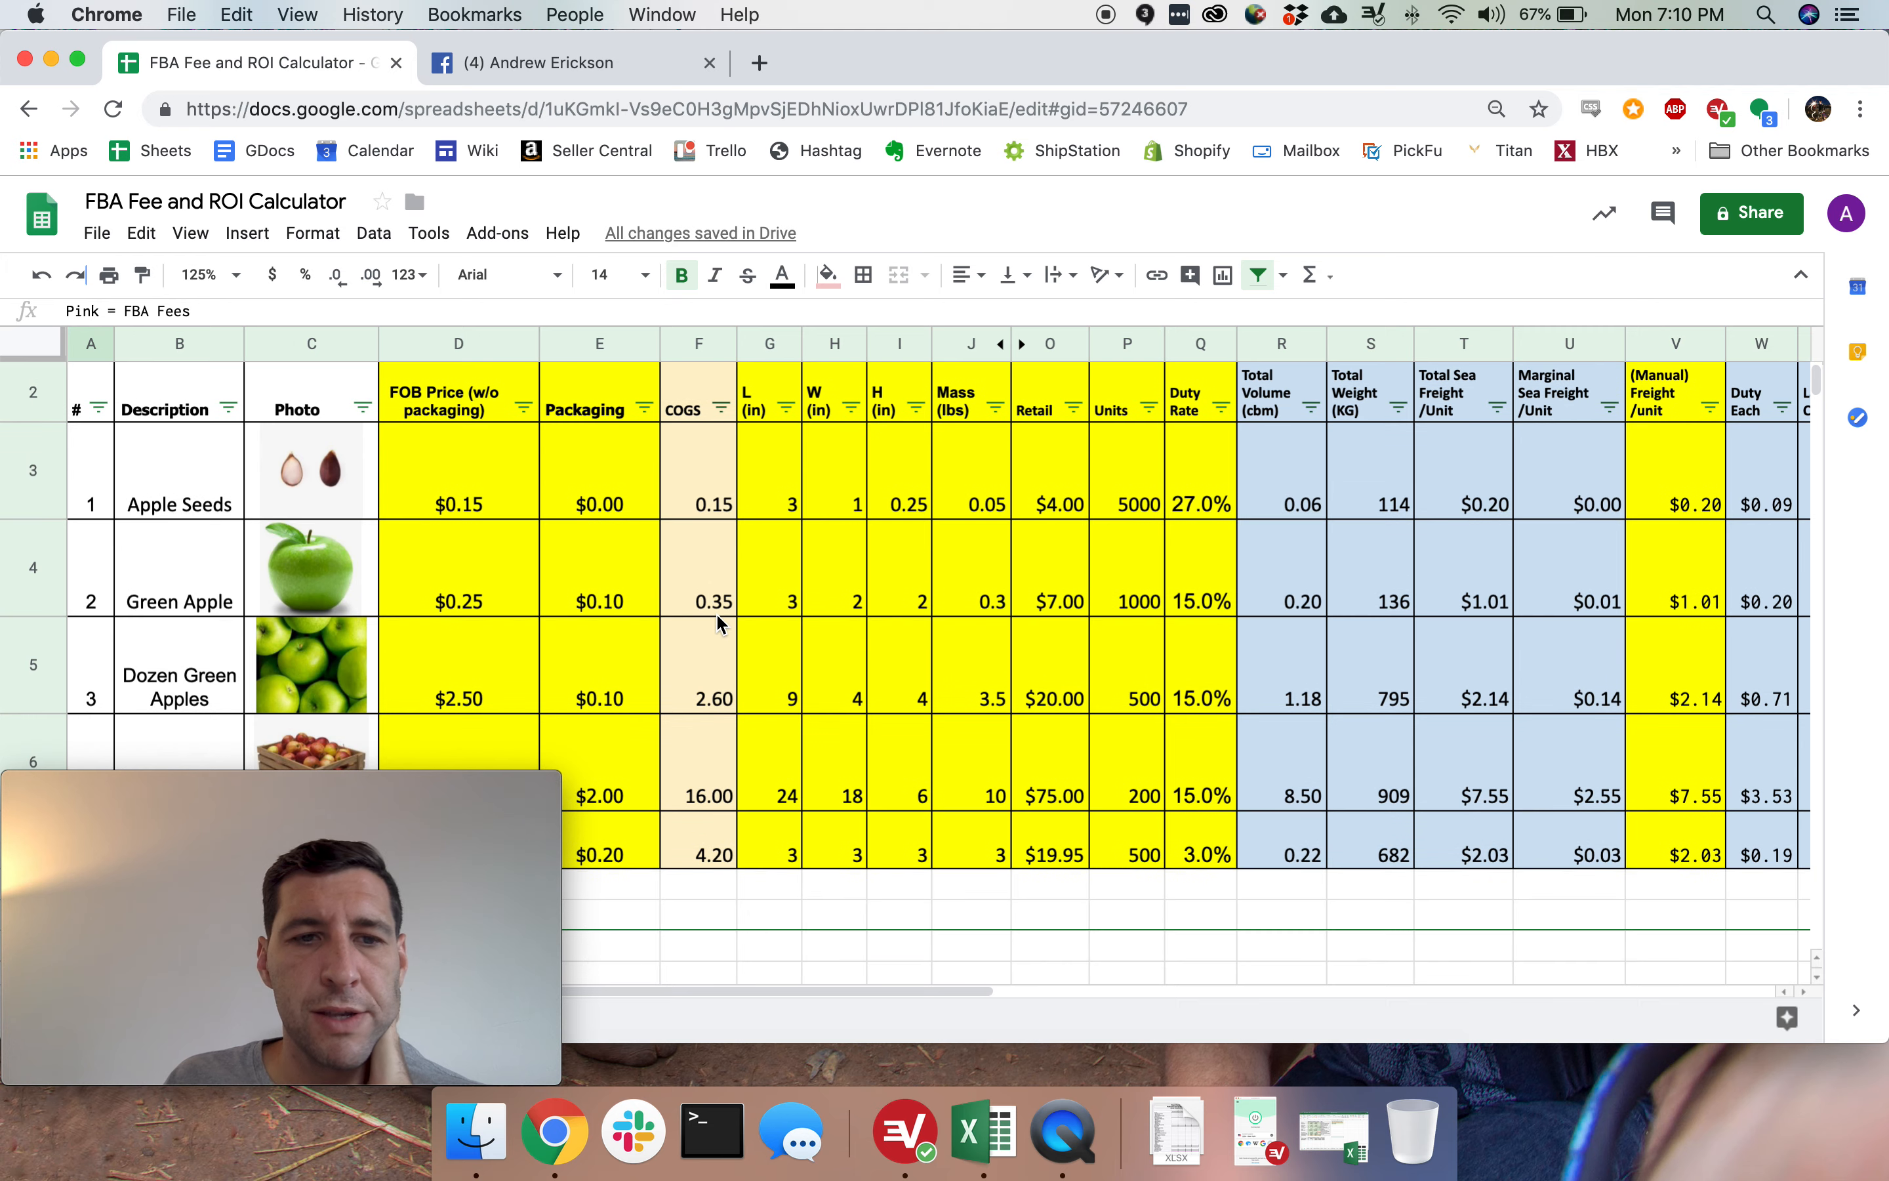
scroll(716, 614, "up", 3)
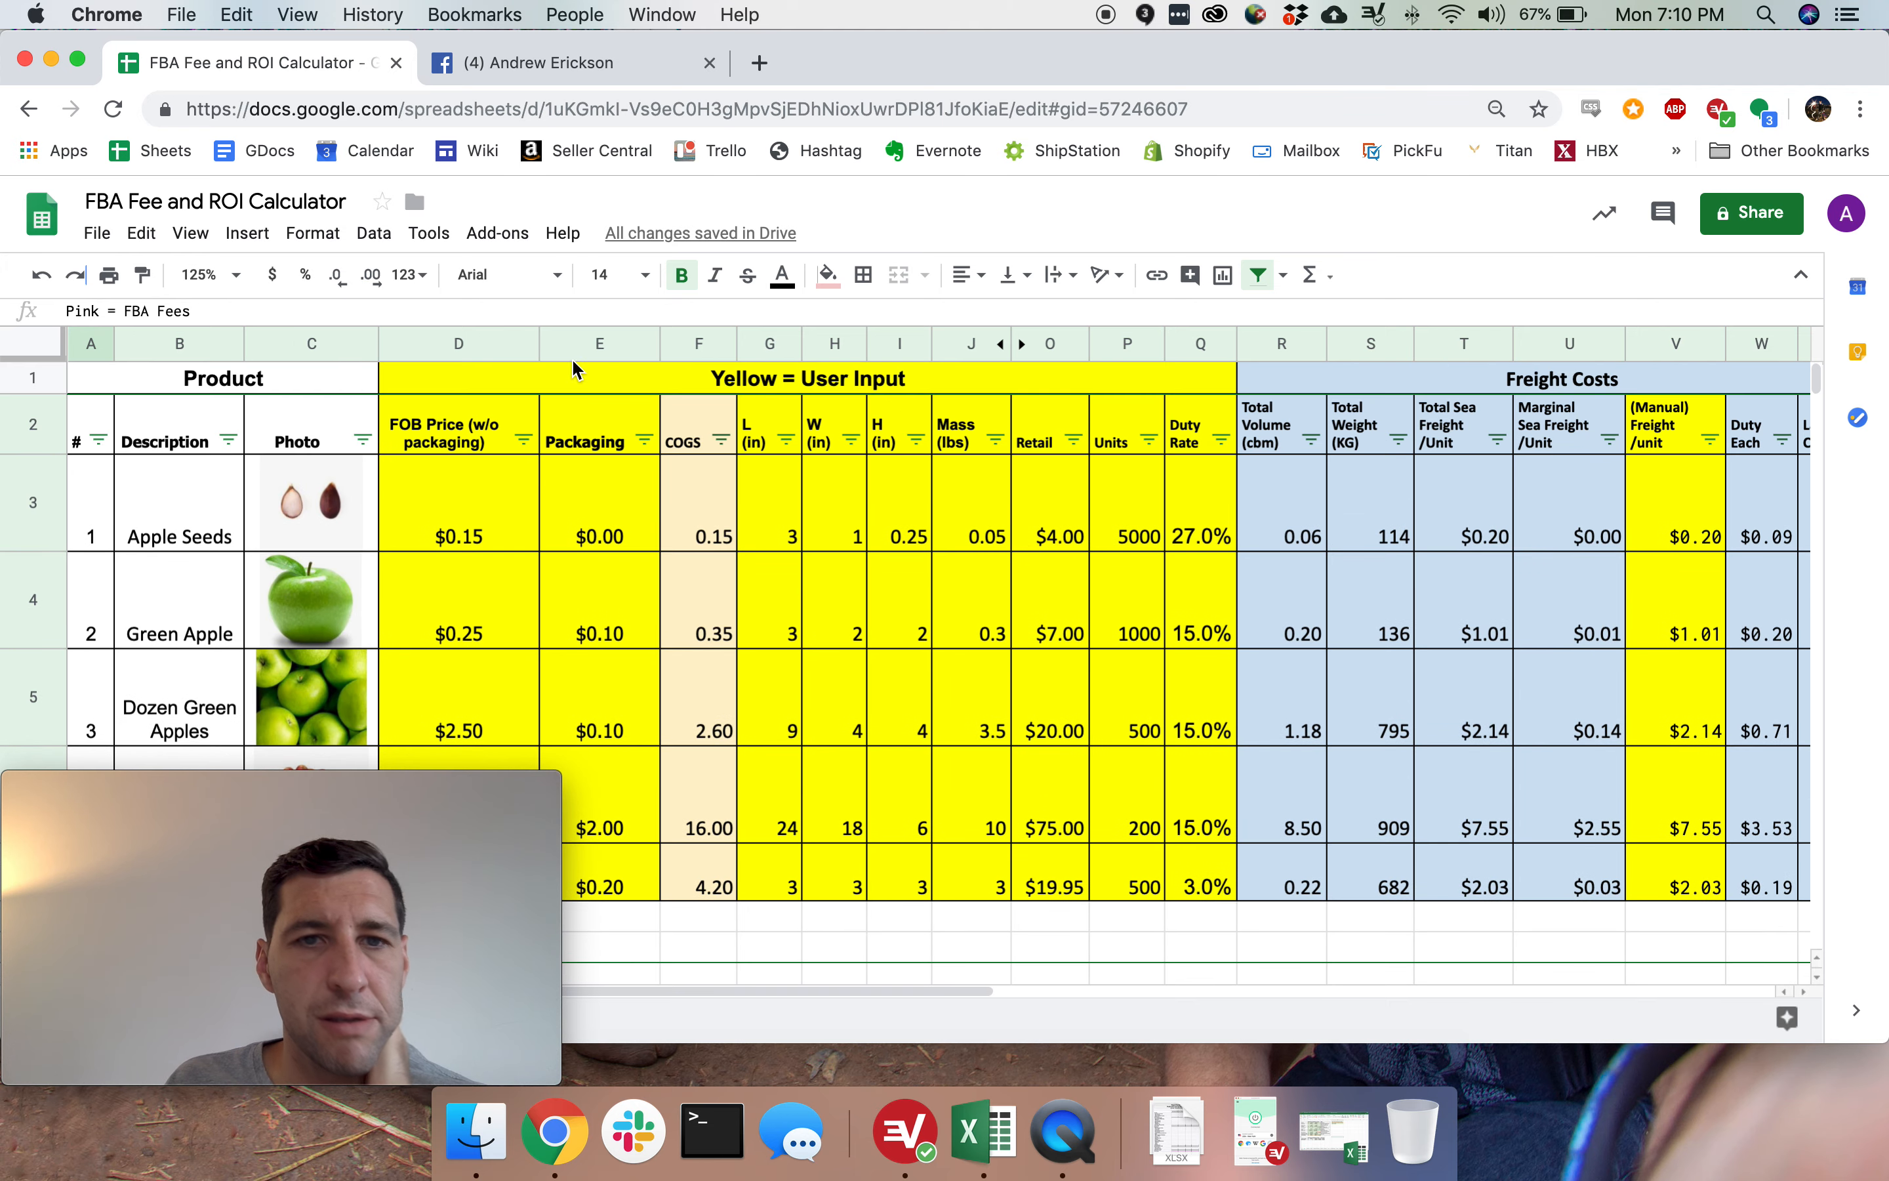
left_click(193, 235)
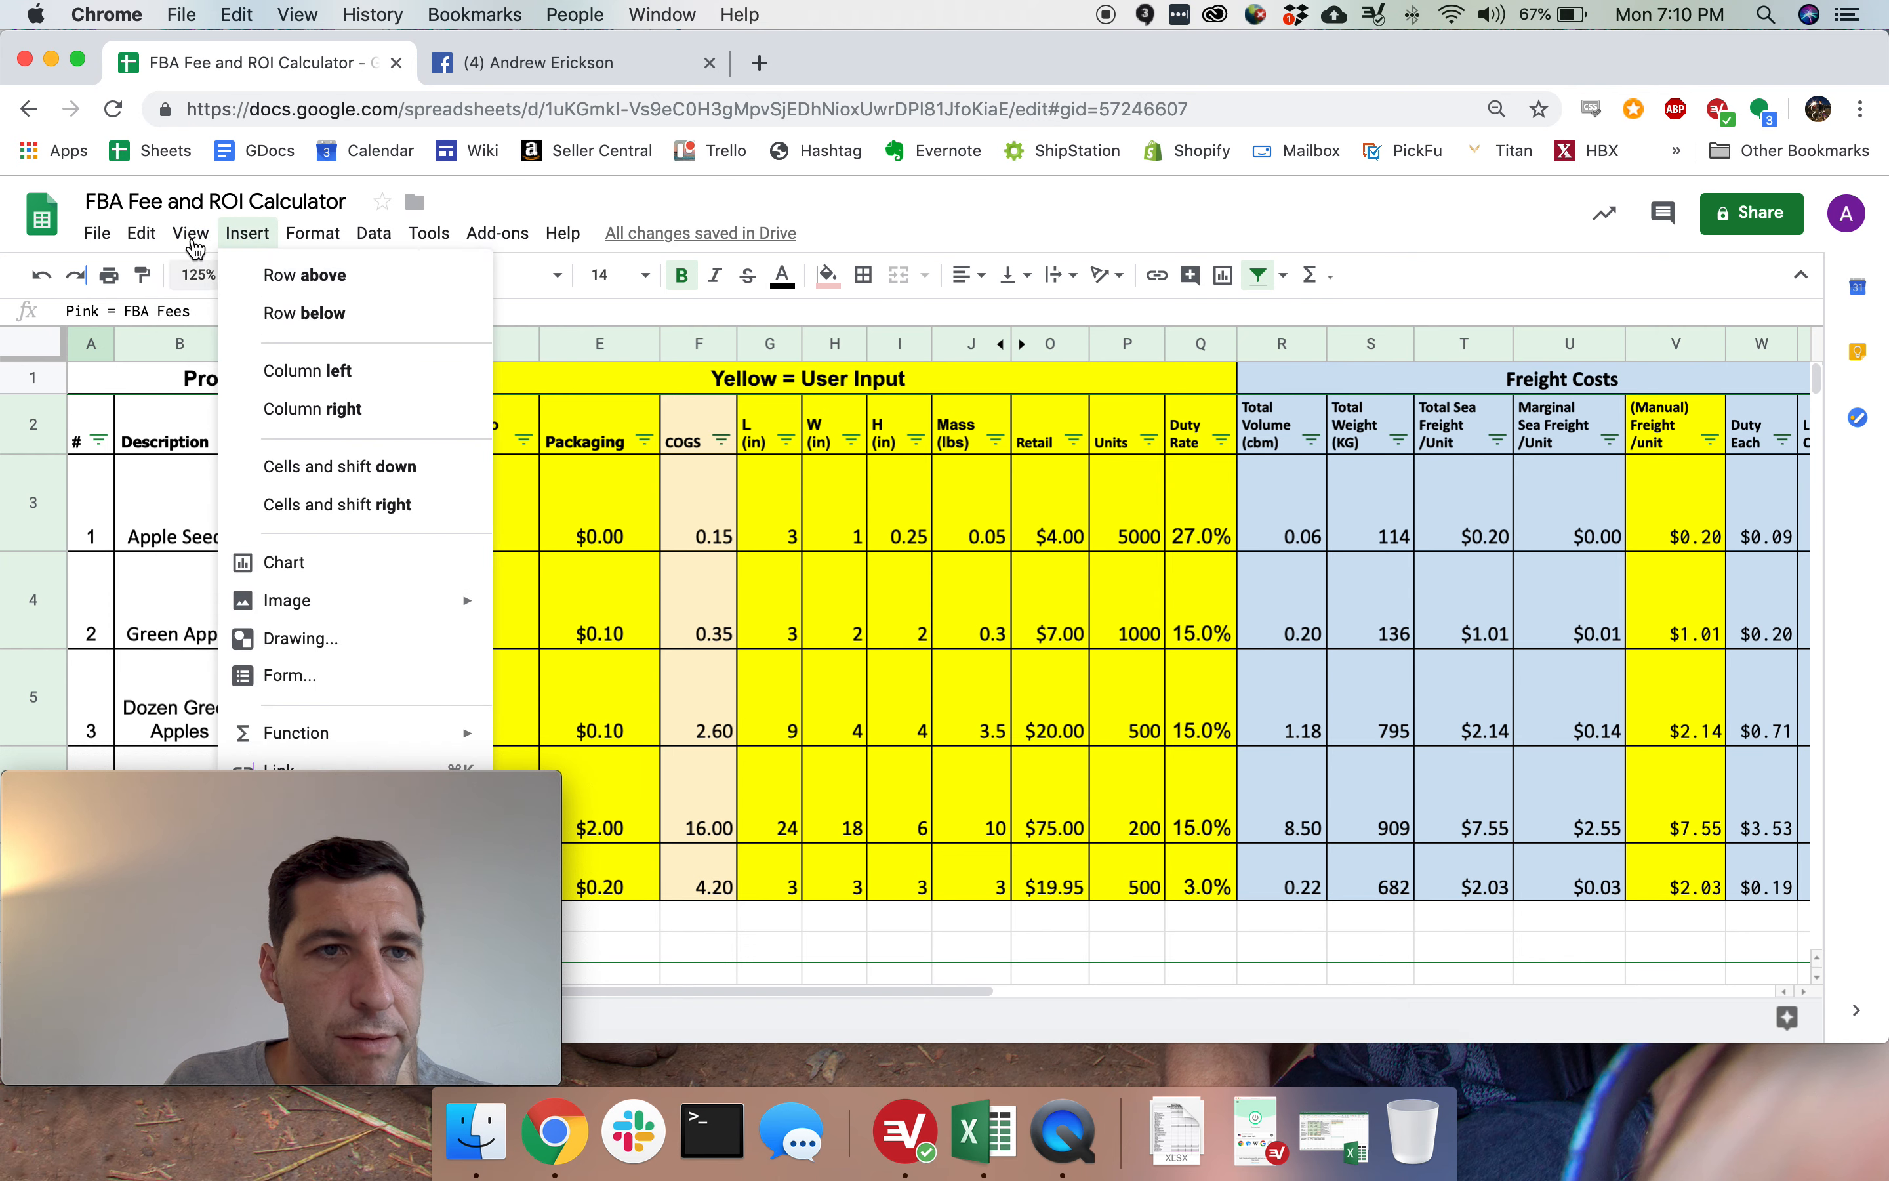
mouse_move(257, 288)
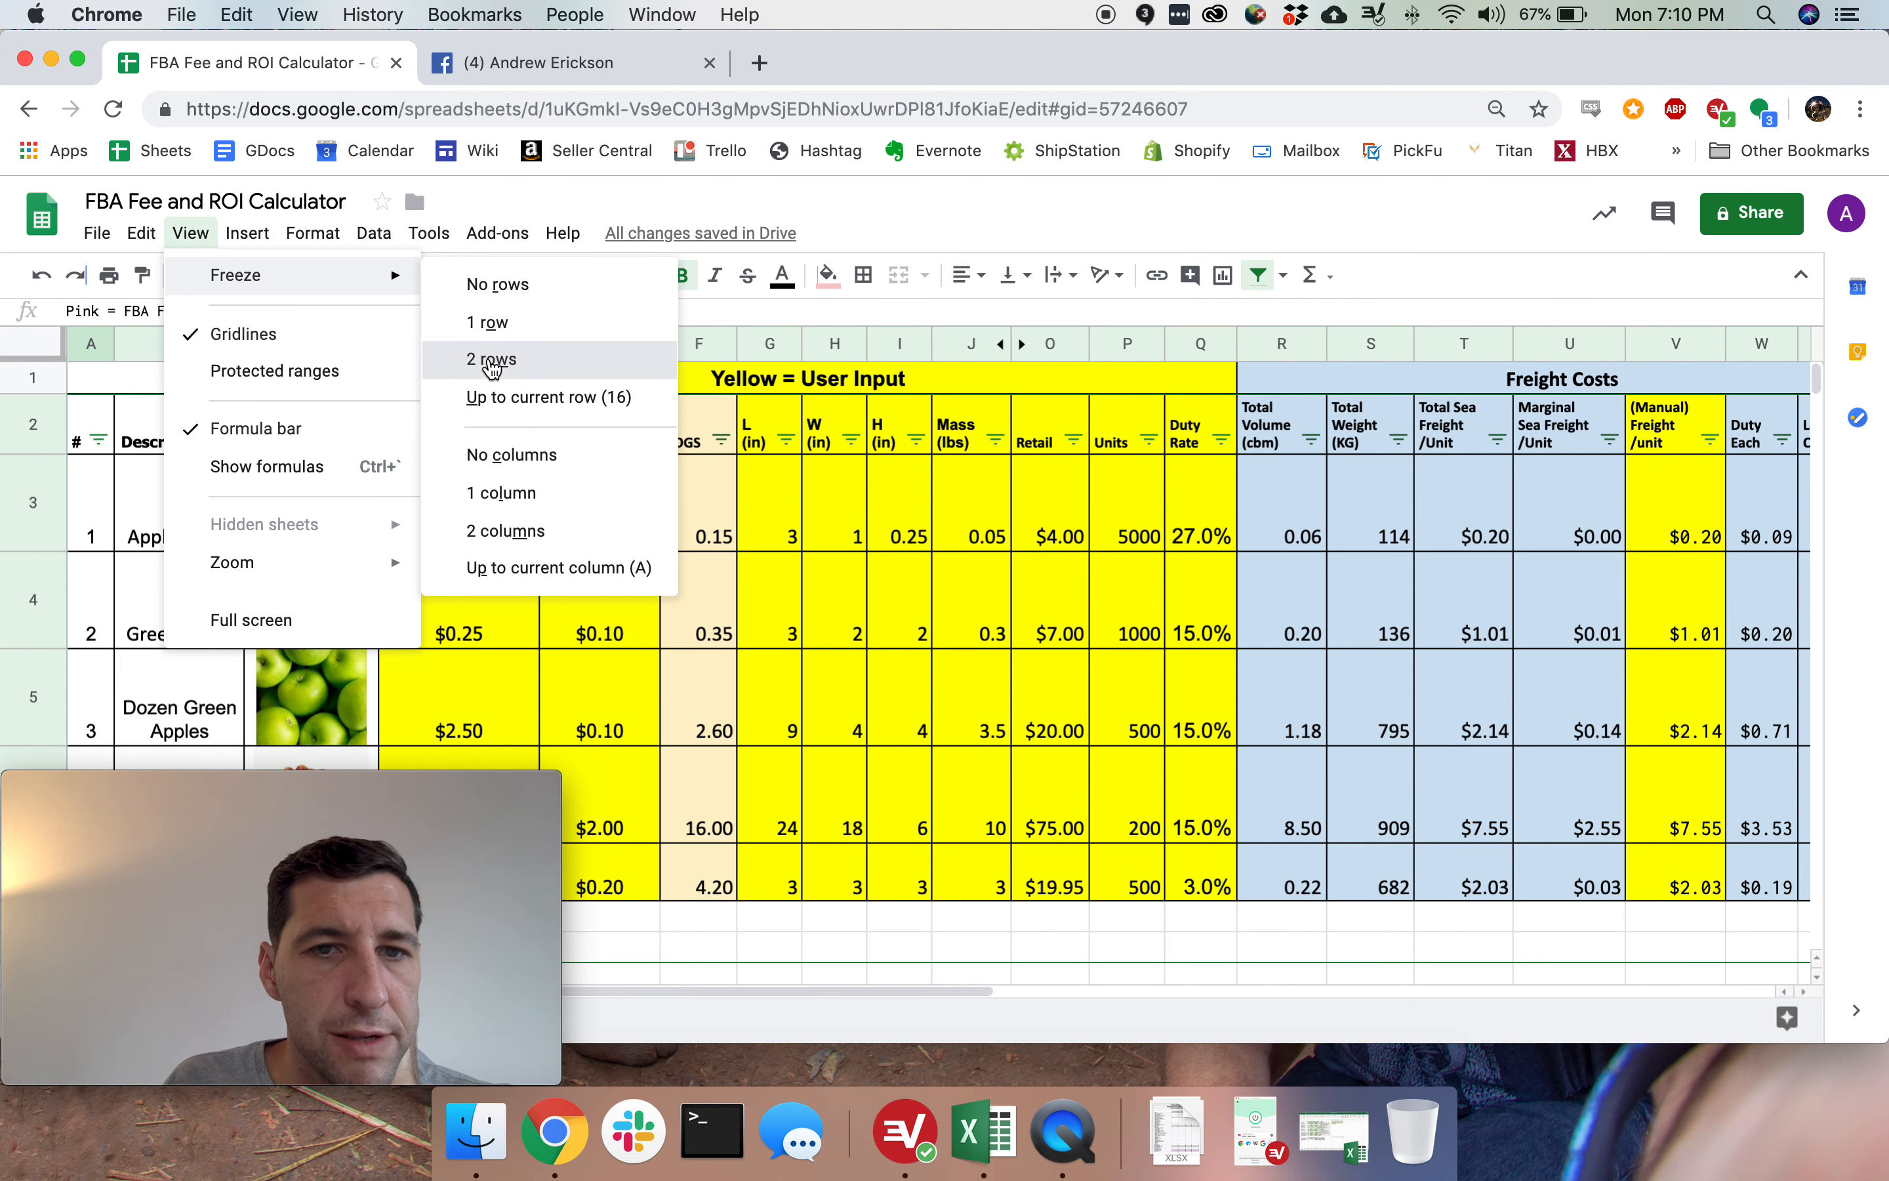
left_click(492, 362)
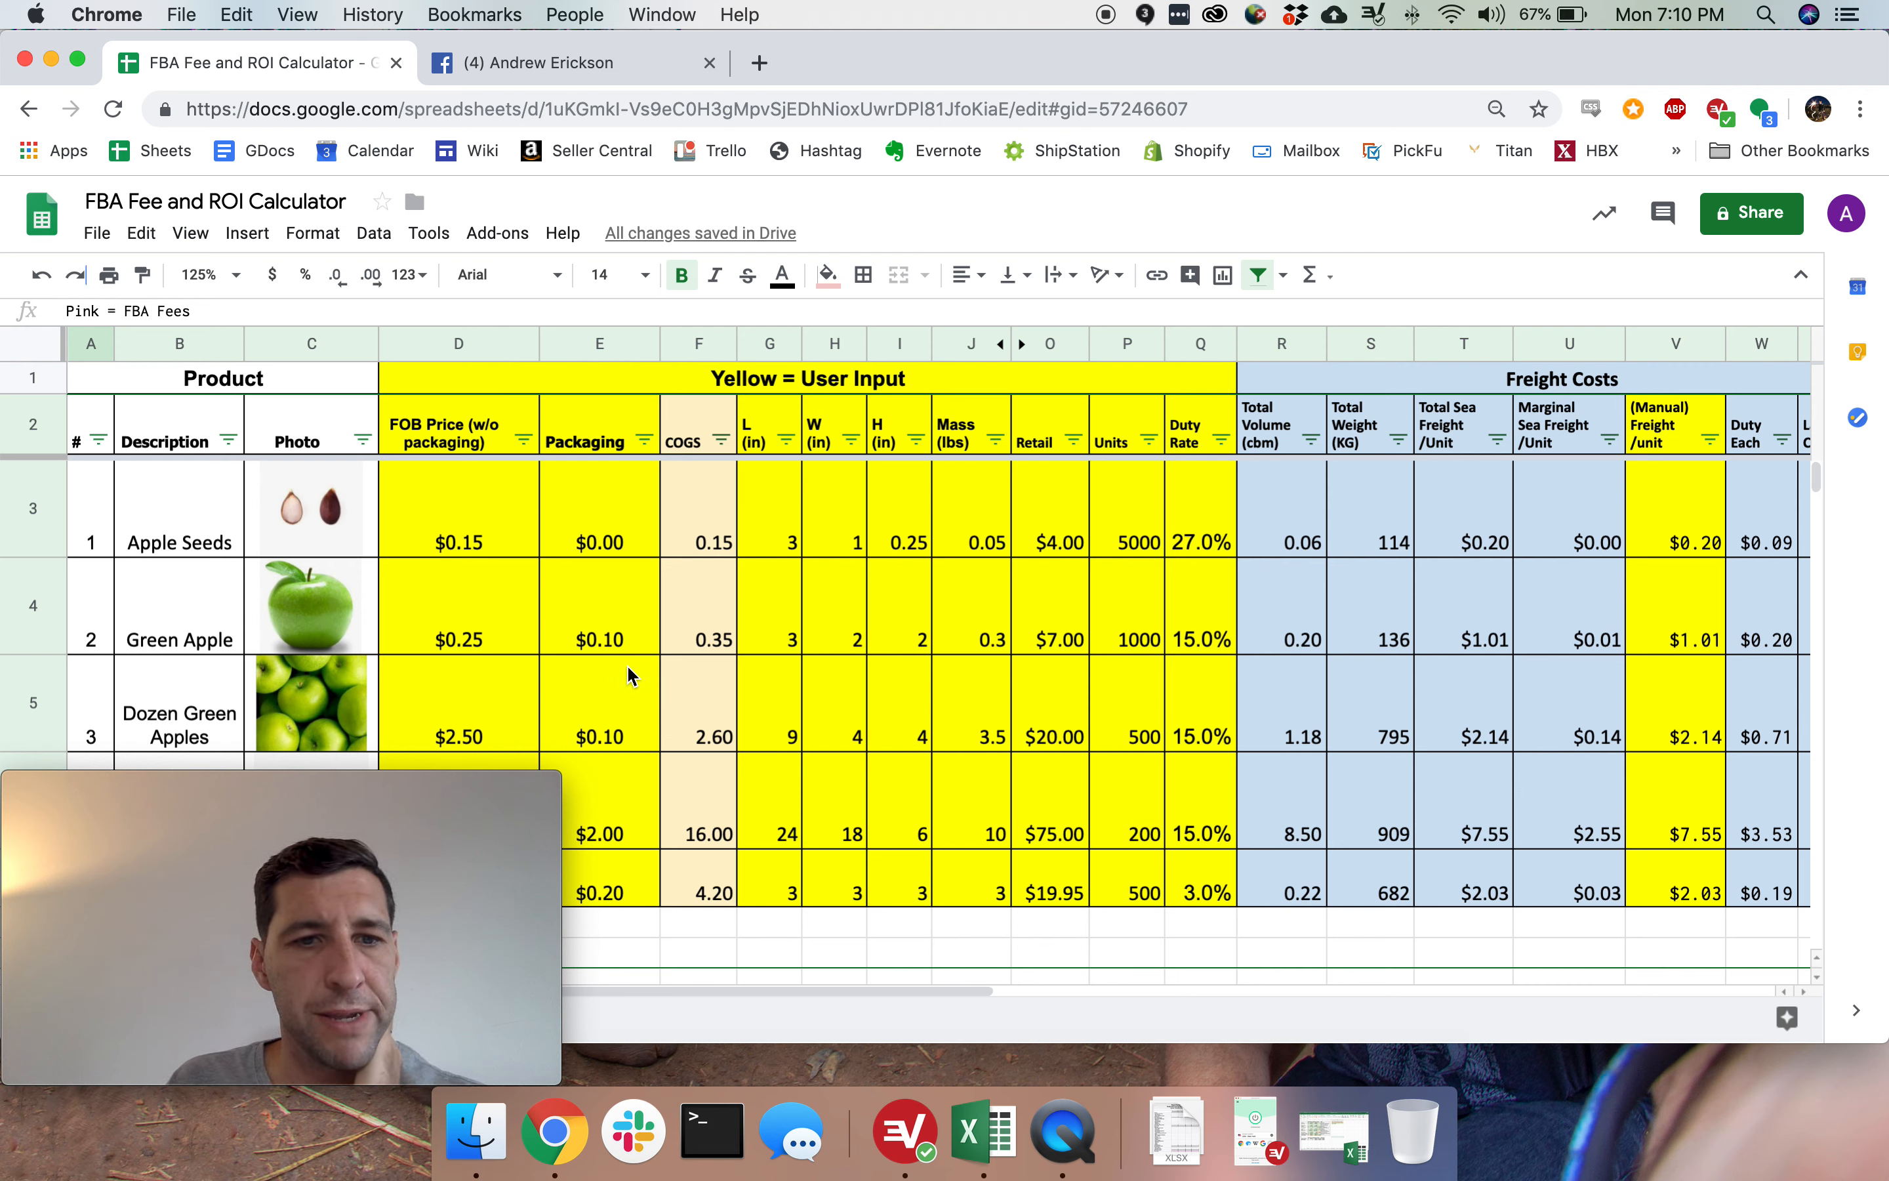
Set Apple Crate's FOB price to $12 and its packaging cost to $1 in row 6.
left_click(656, 668)
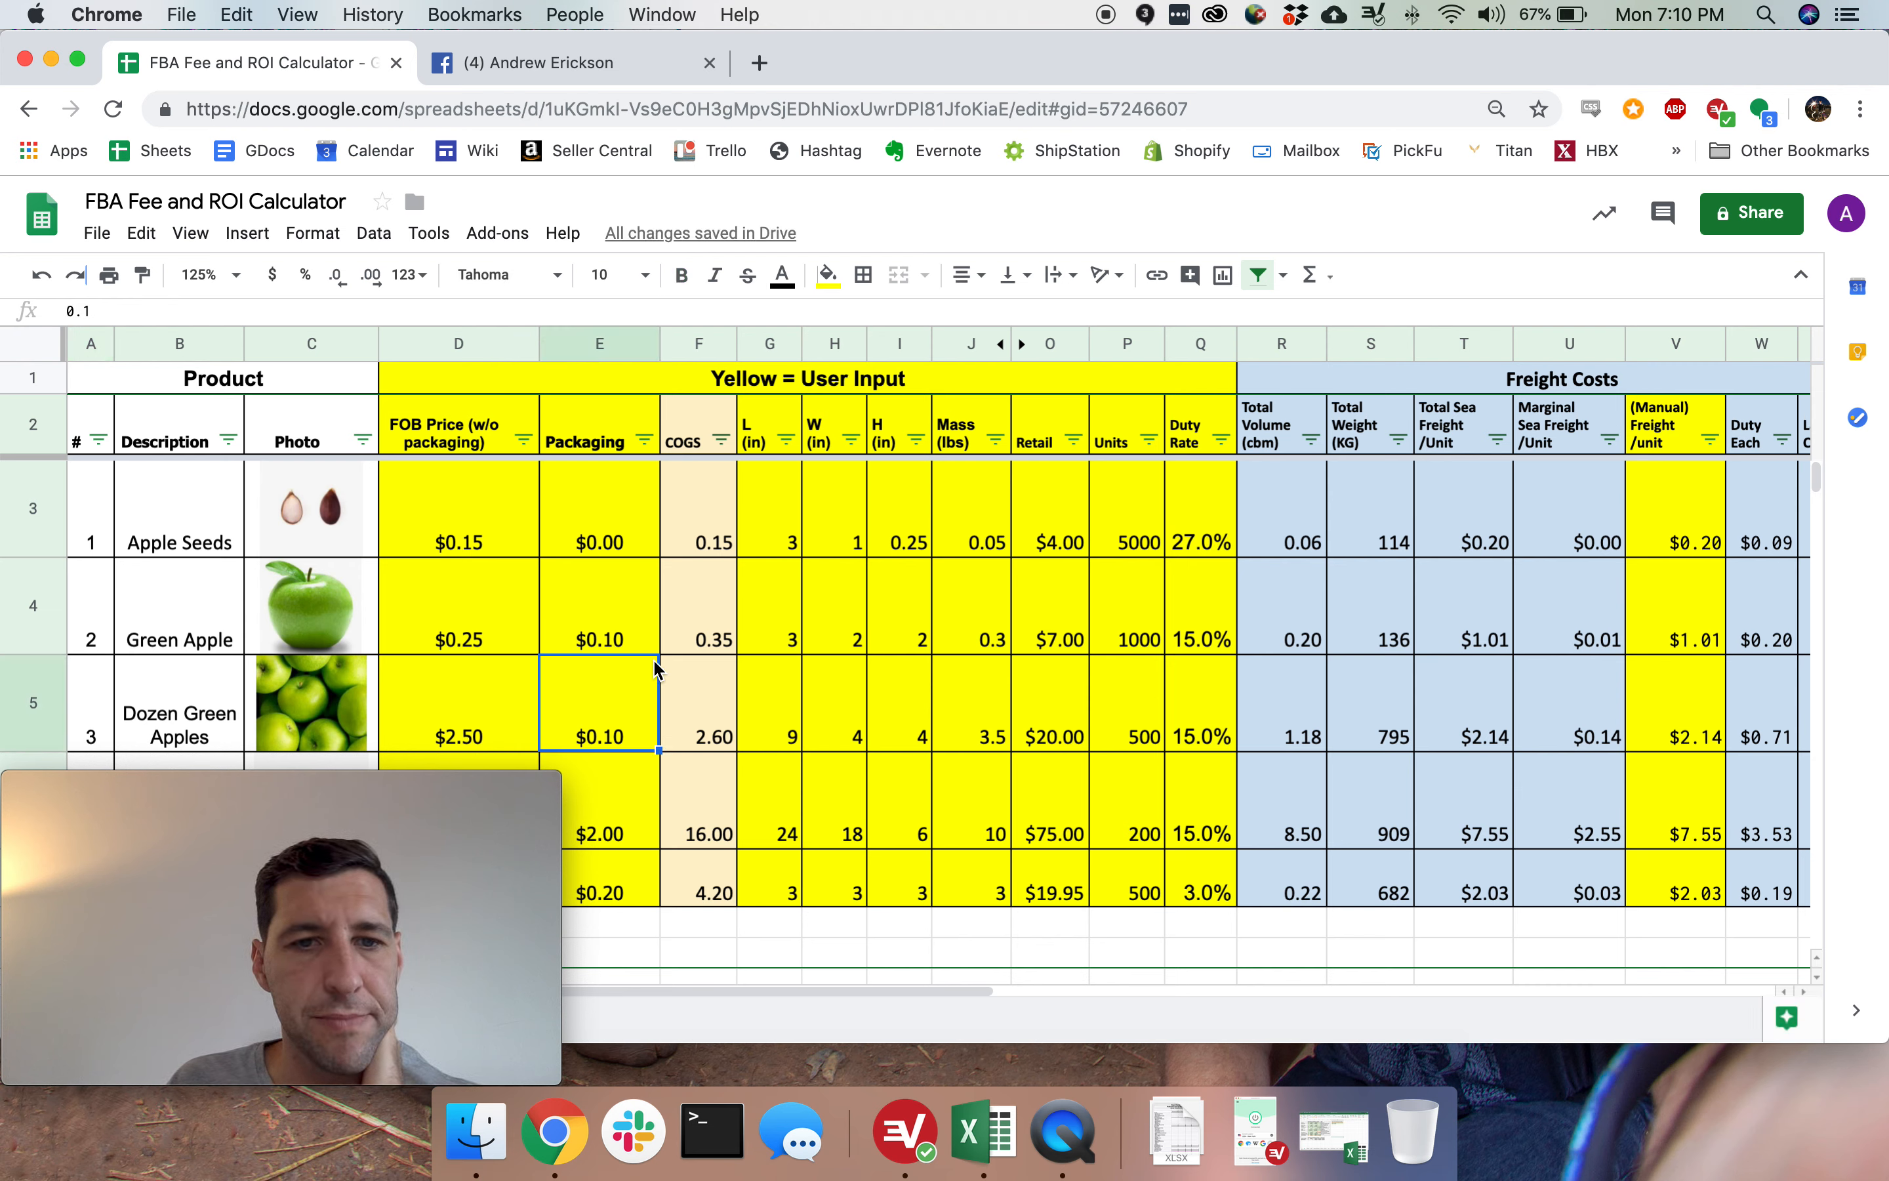
left_click(637, 790)
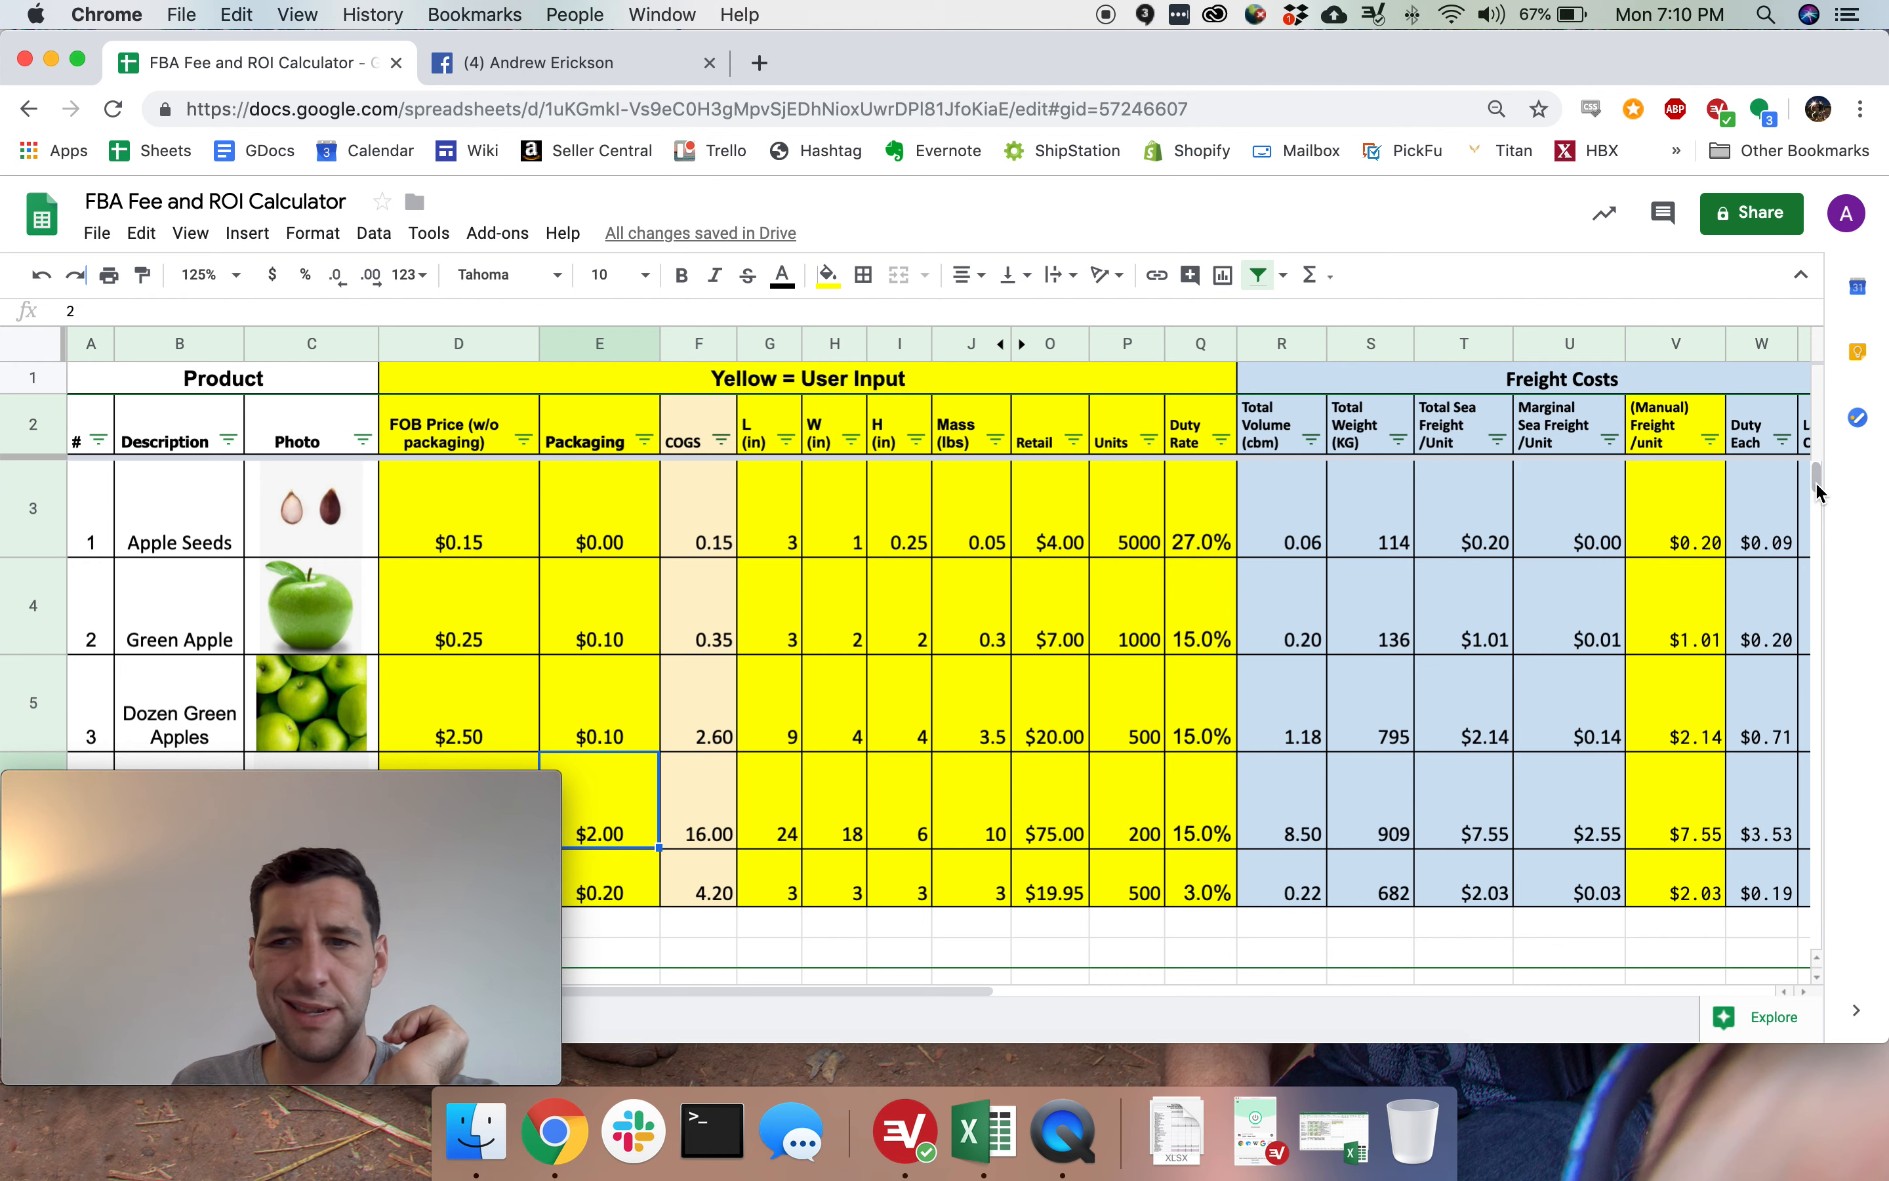
left_click_drag(1817, 488, 1817, 482)
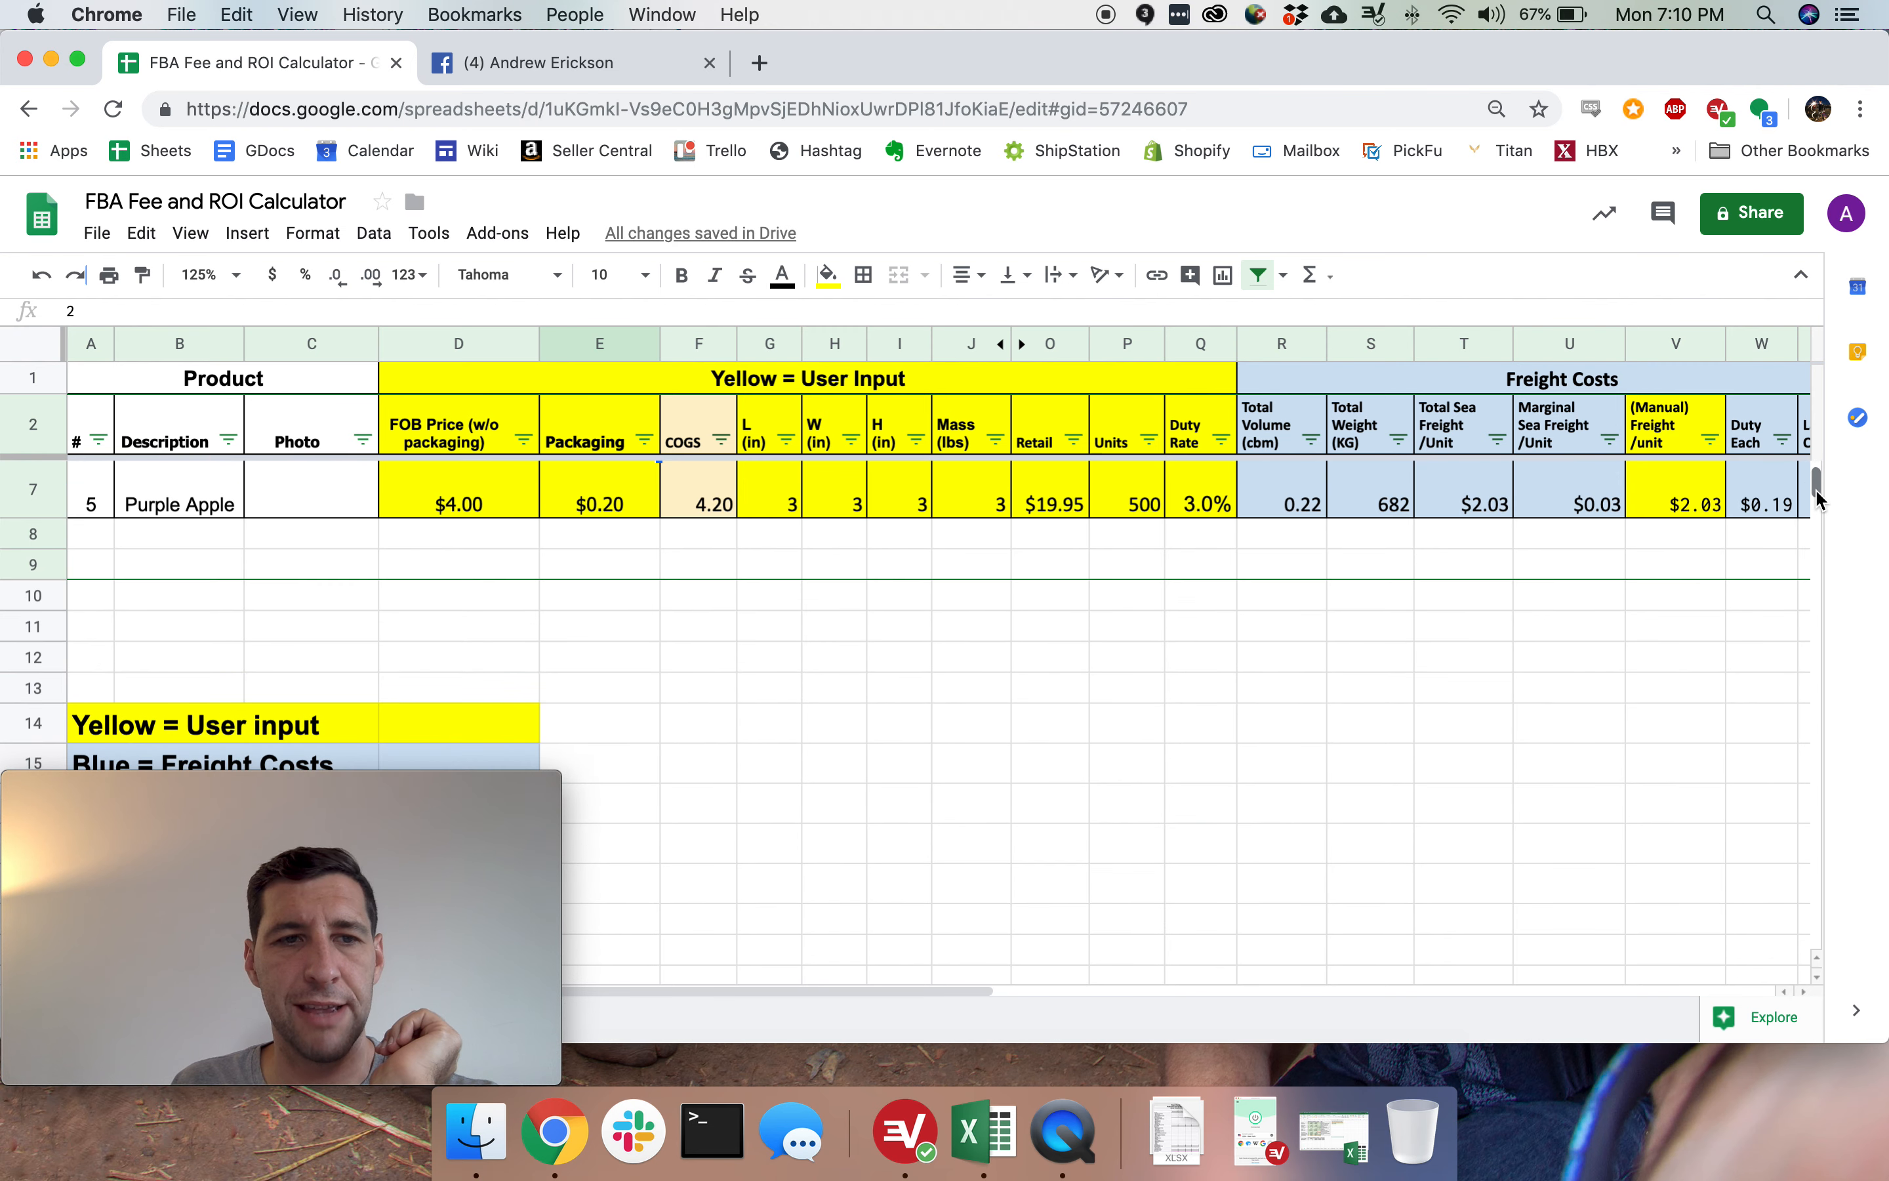
left_click(1818, 959)
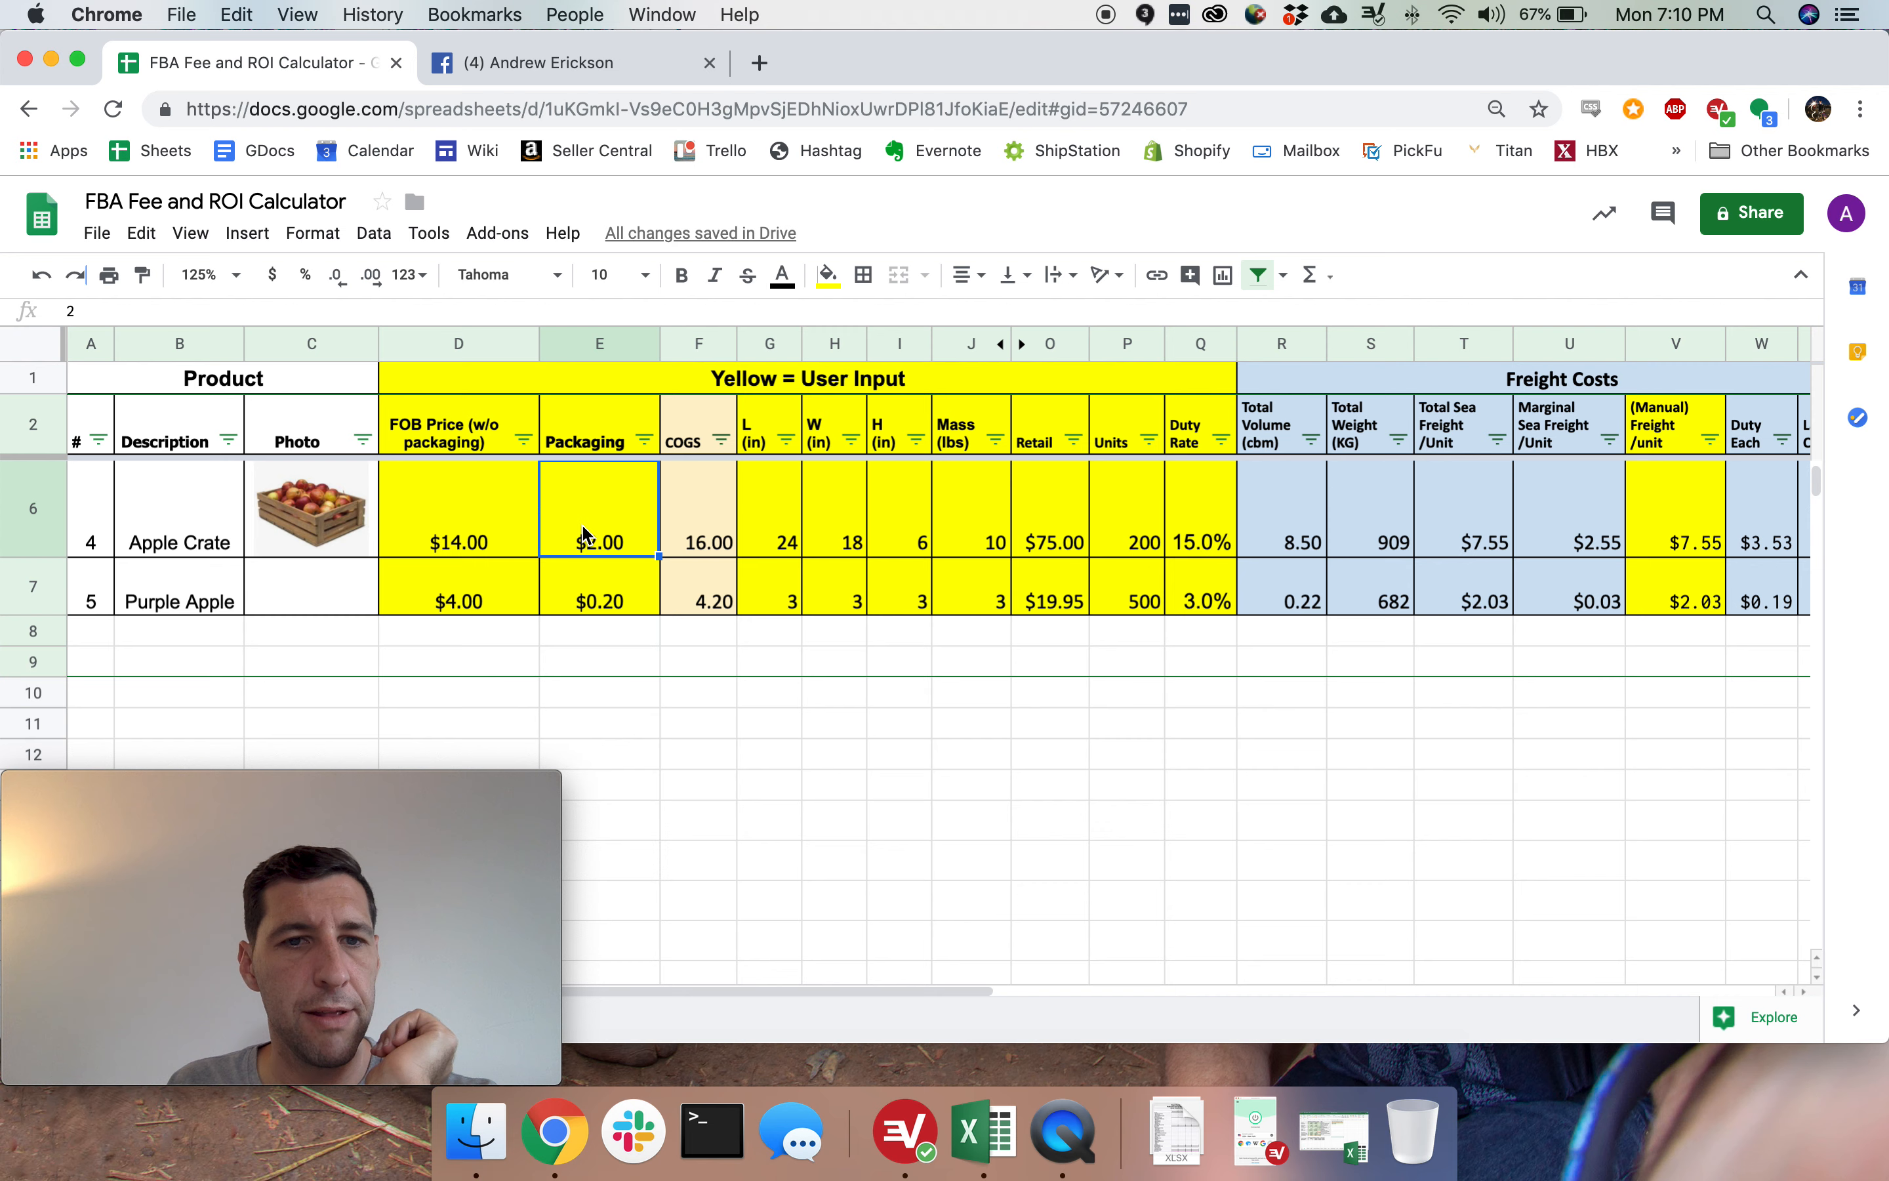
left_click(466, 517)
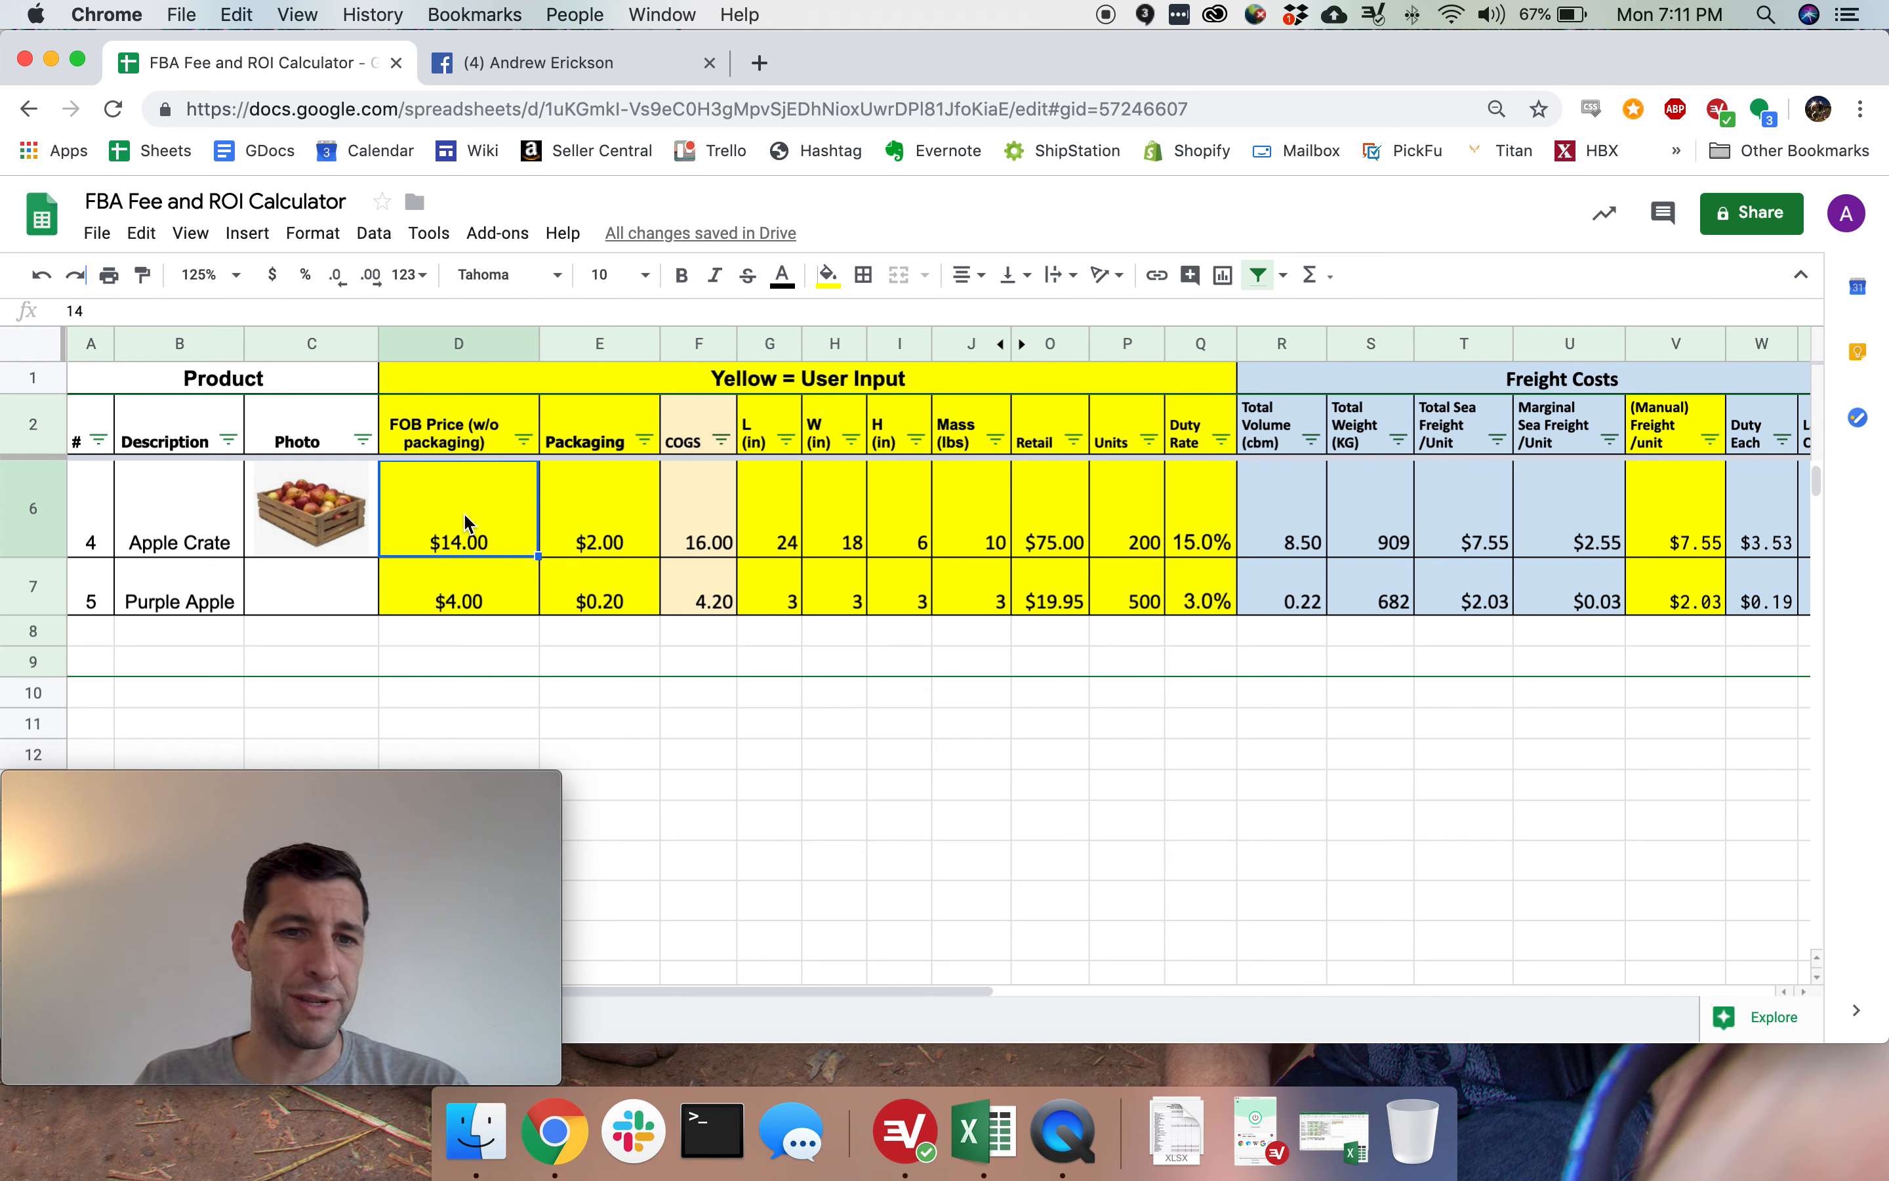
key("Right")
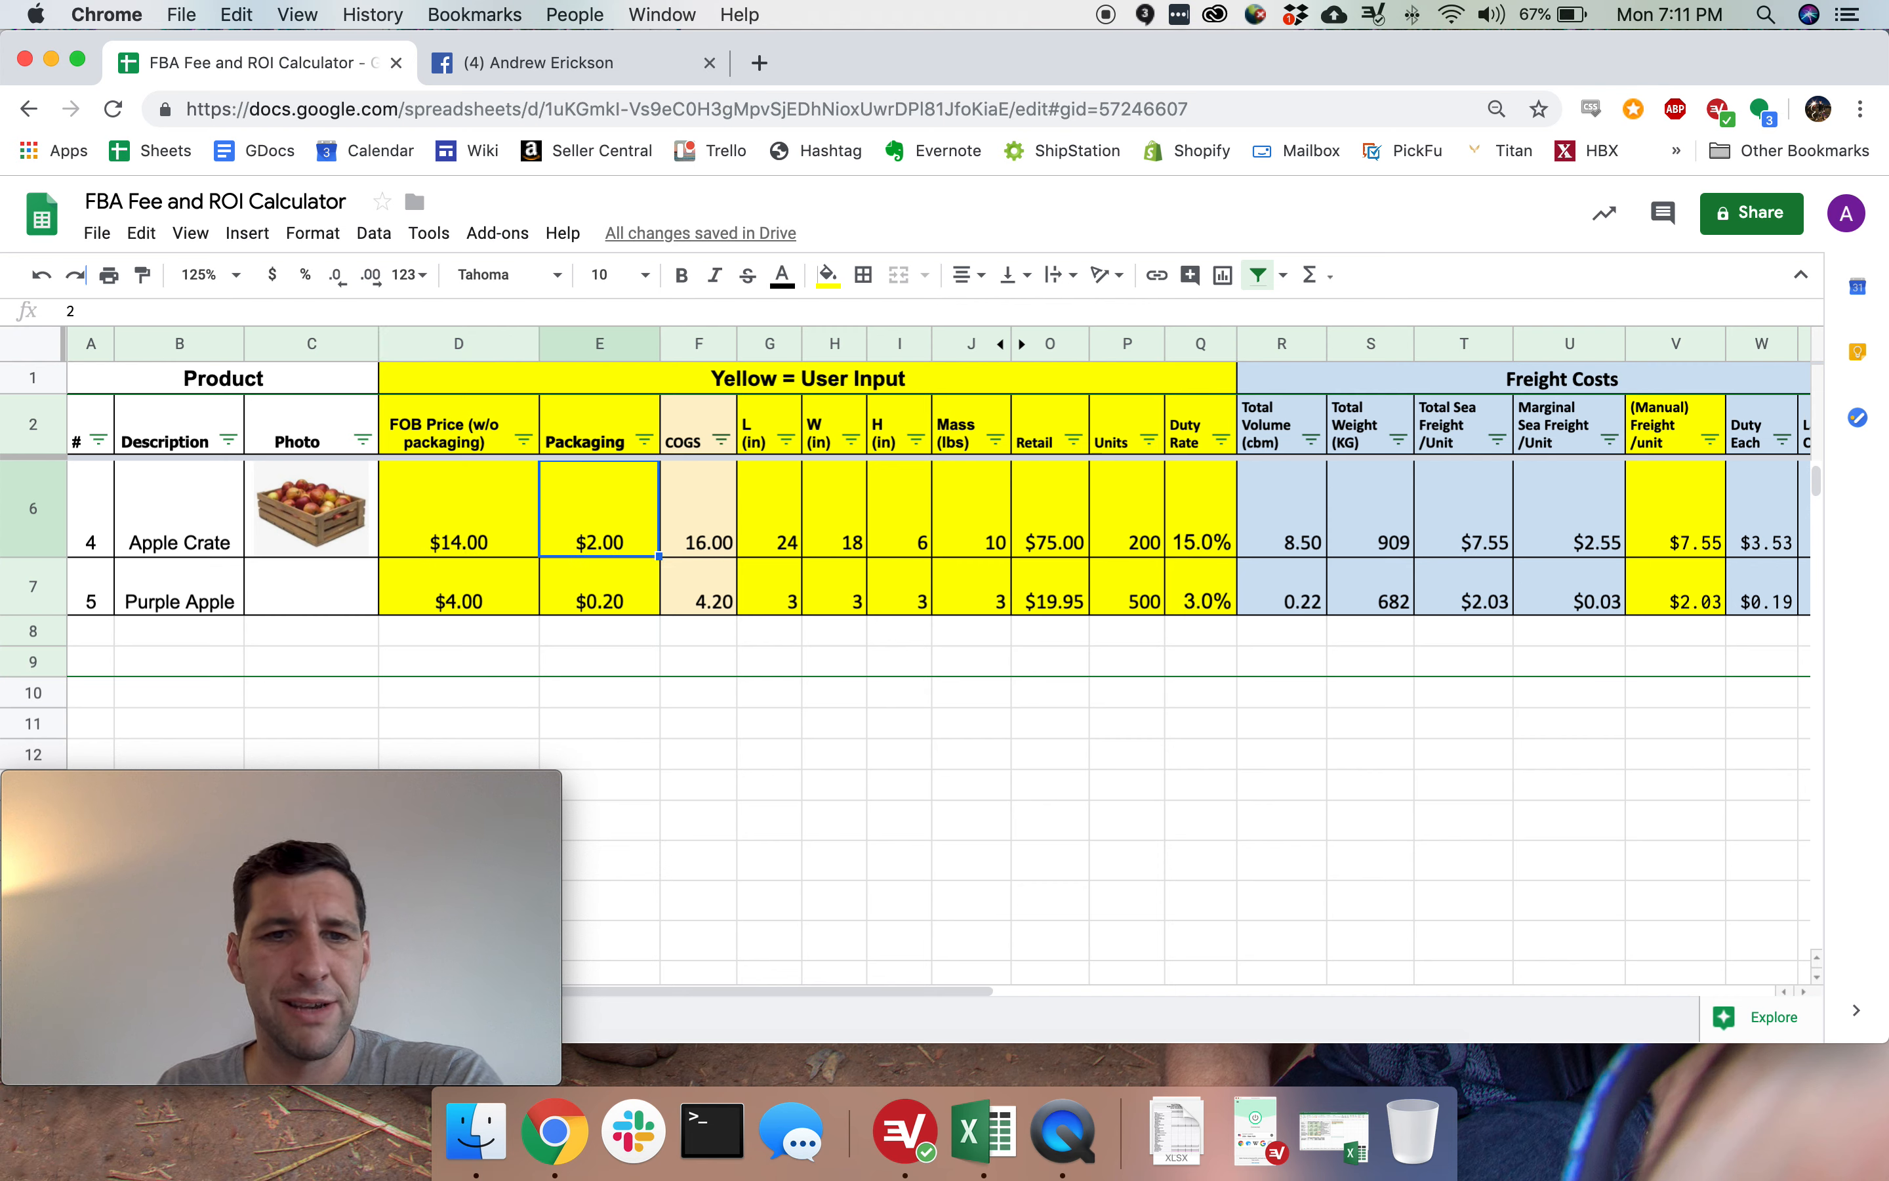
left_click(459, 509)
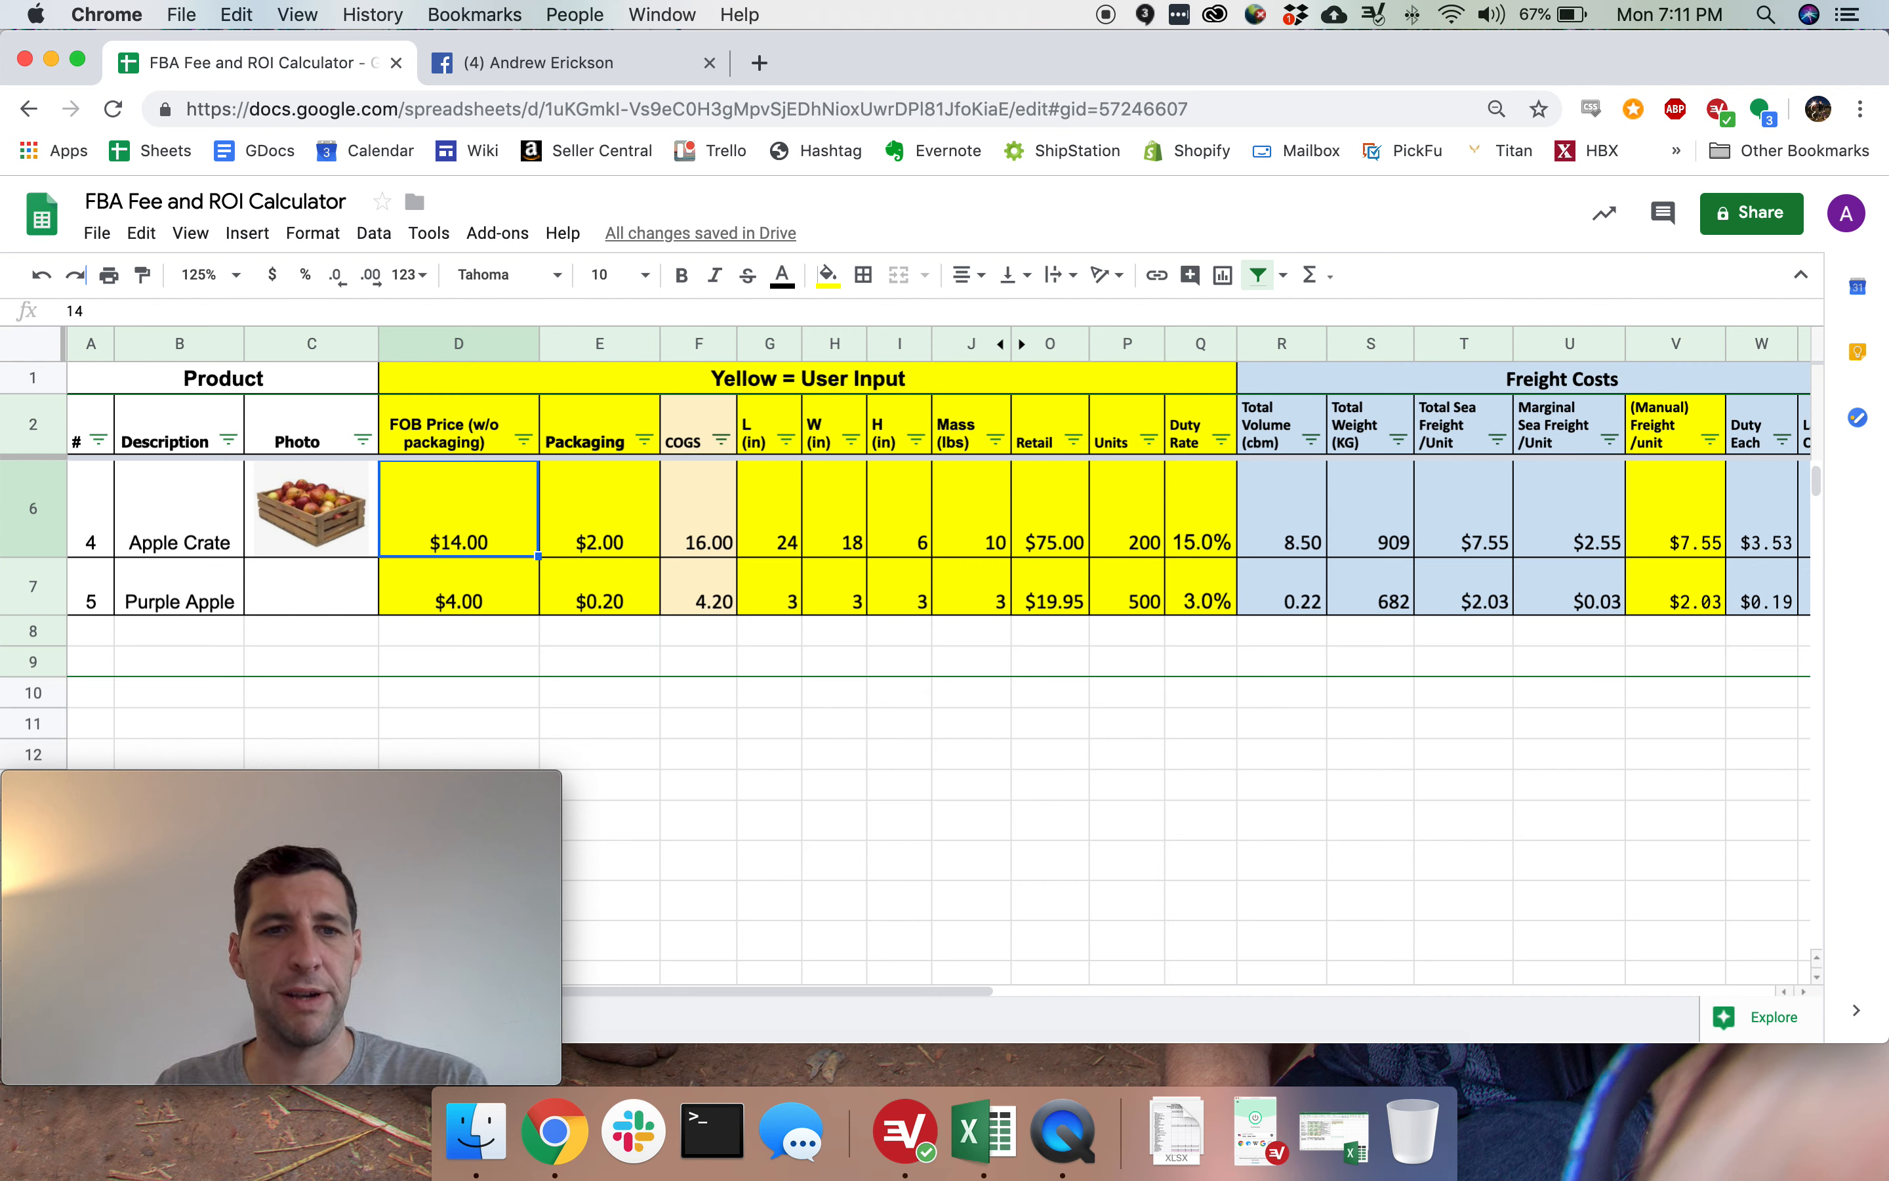
type("12")
key("Tab")
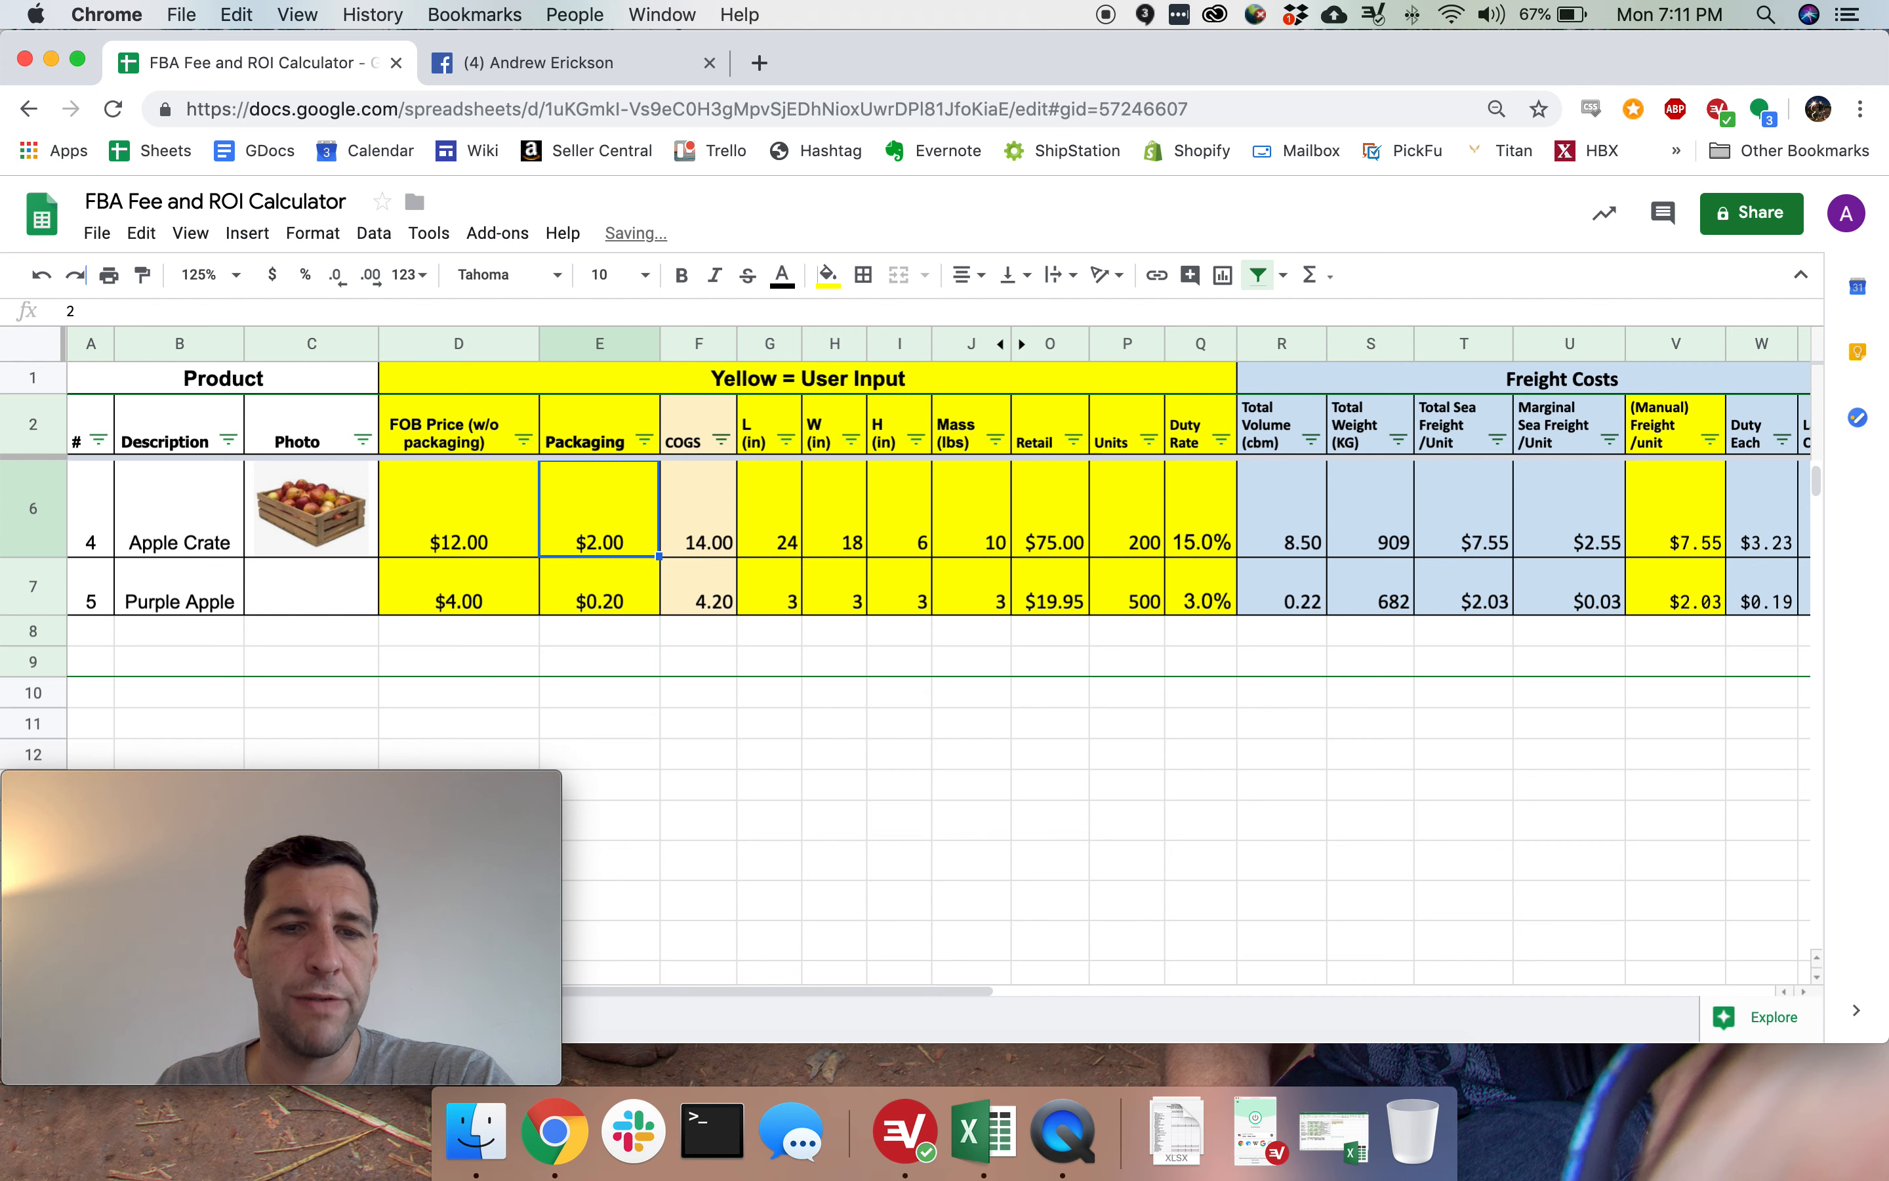
type("1")
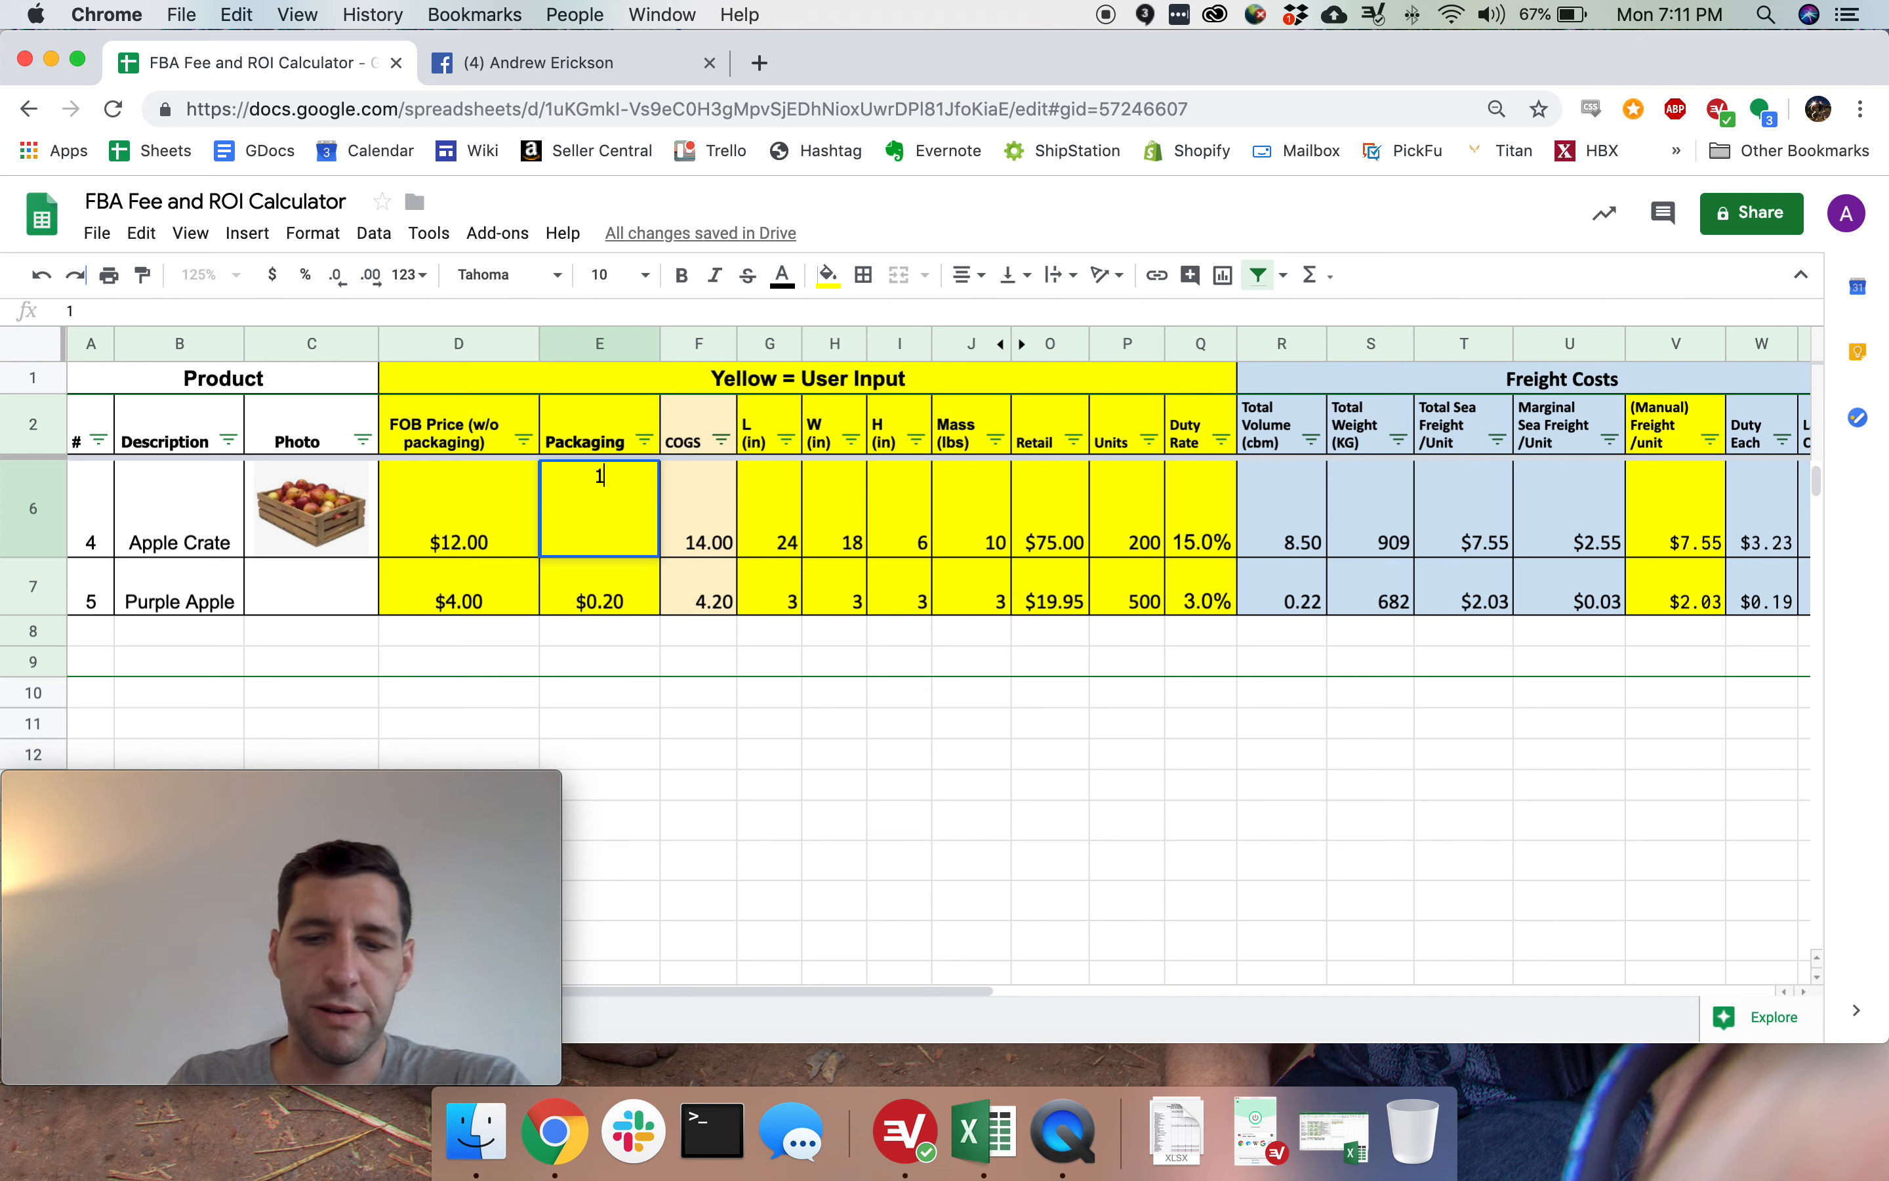
key("Tab")
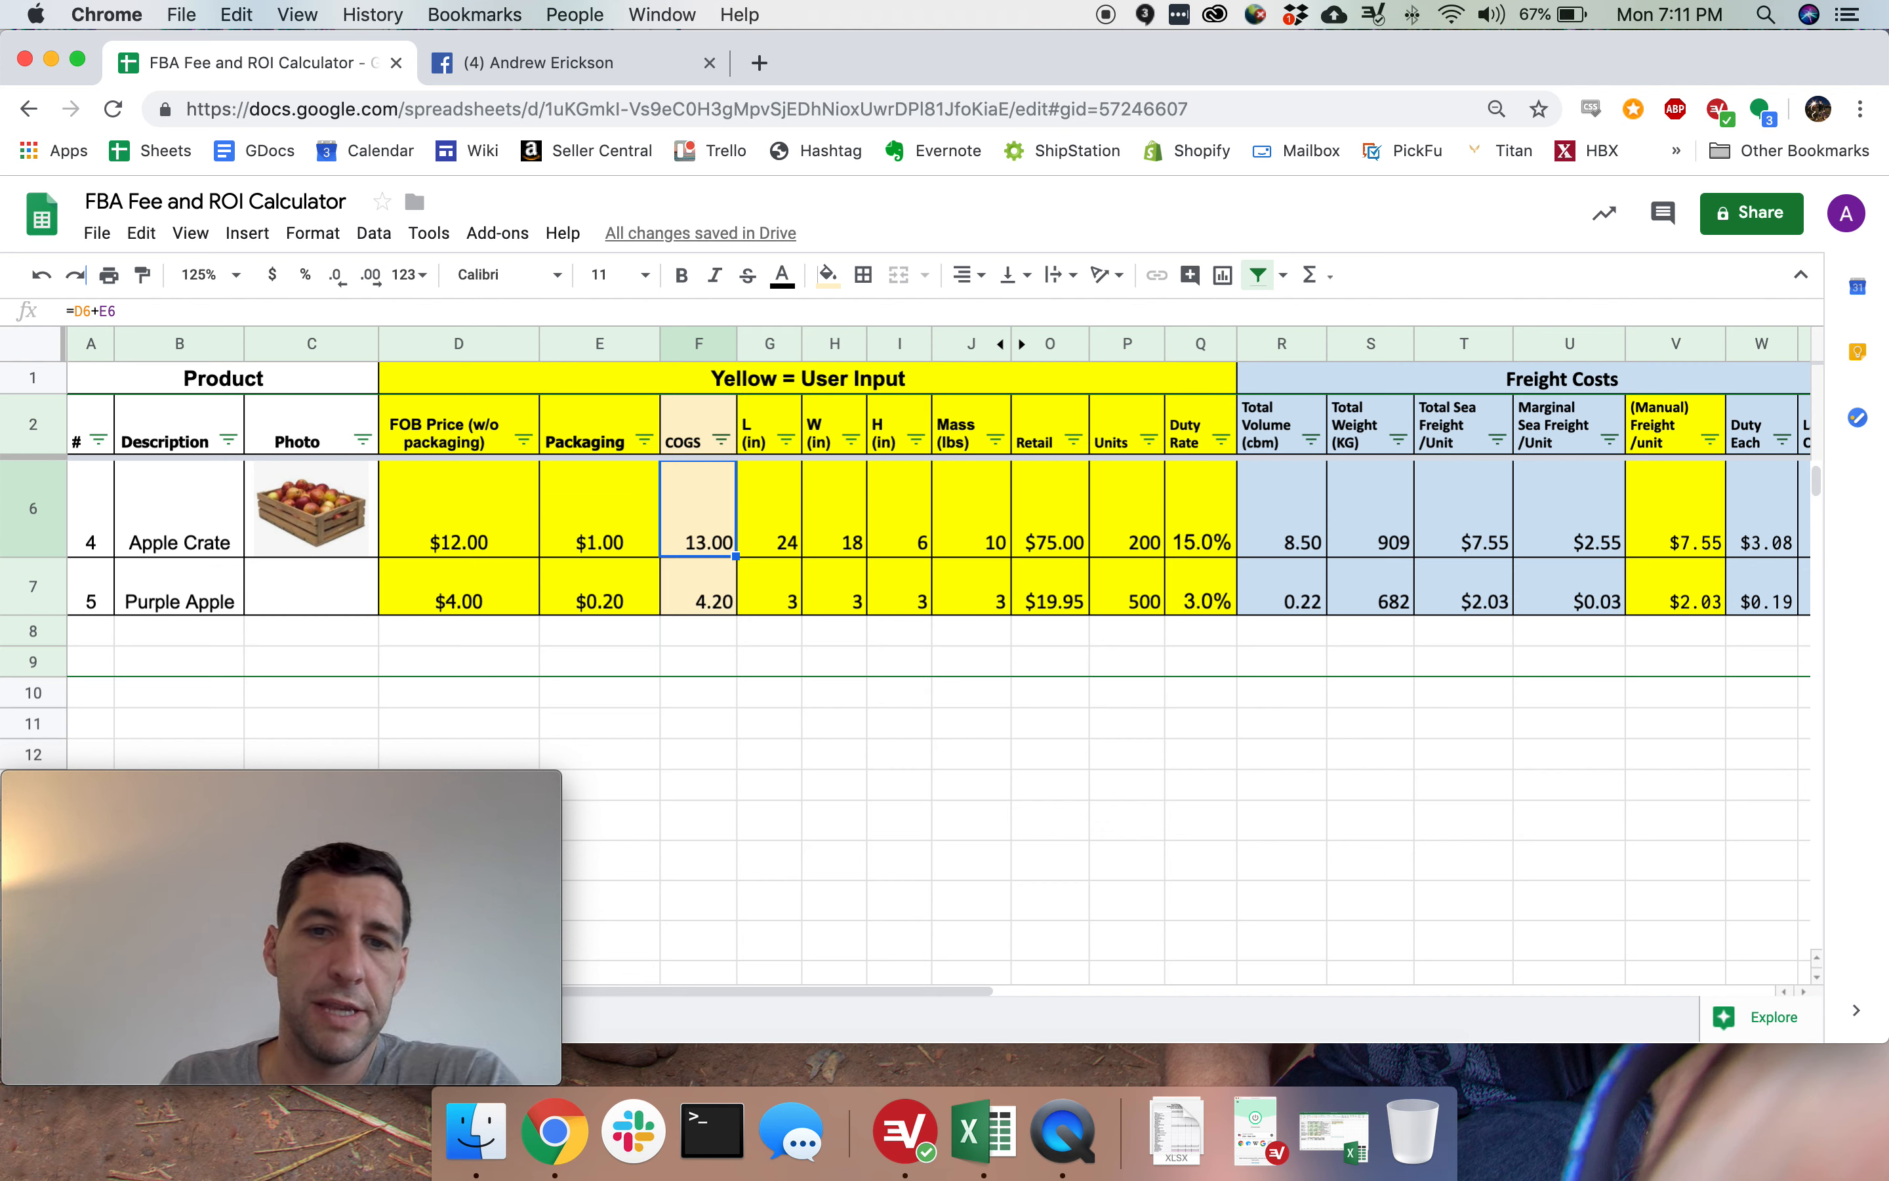
Review Apple Crate's length, width, height, mass, retail price and units inputs.
key("Tab")
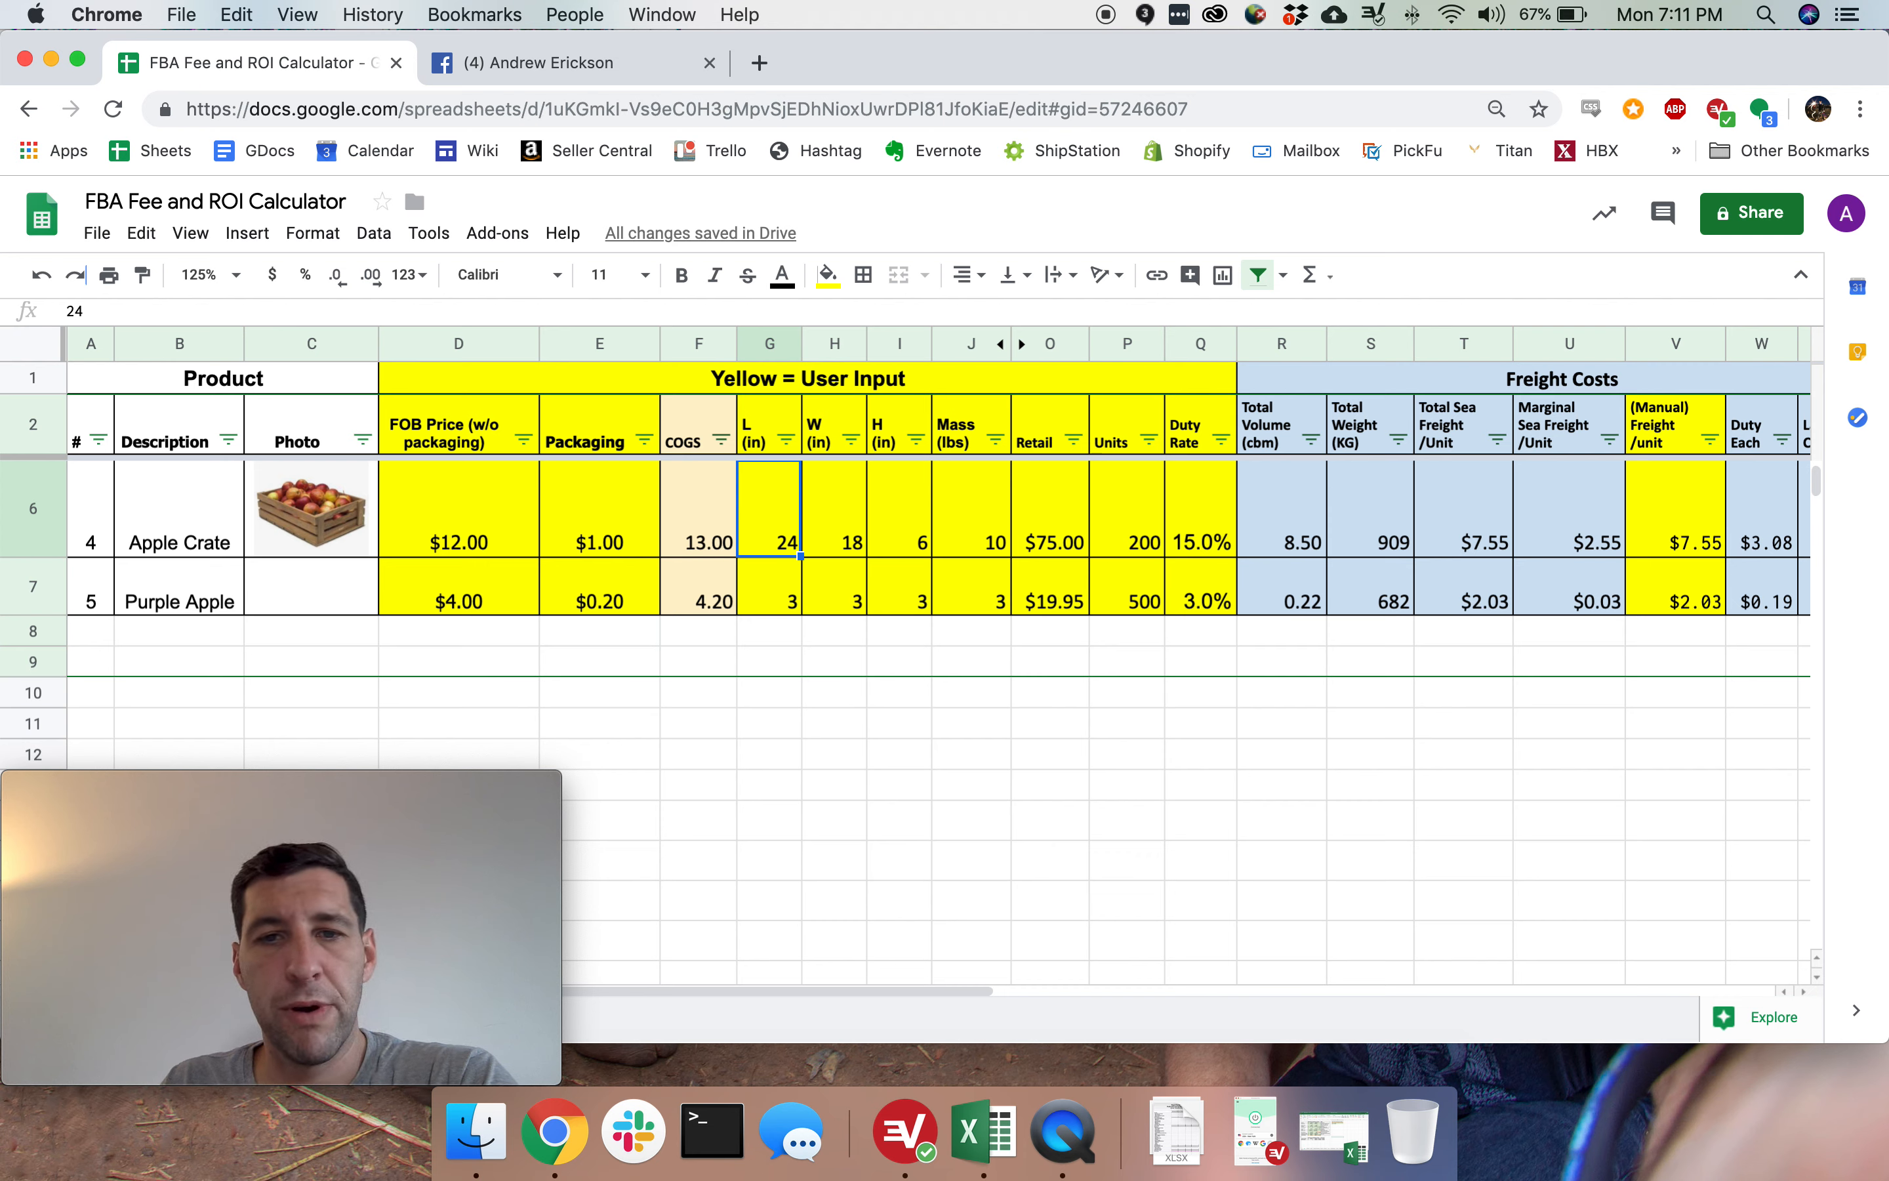
key("Tab")
key("Tab")
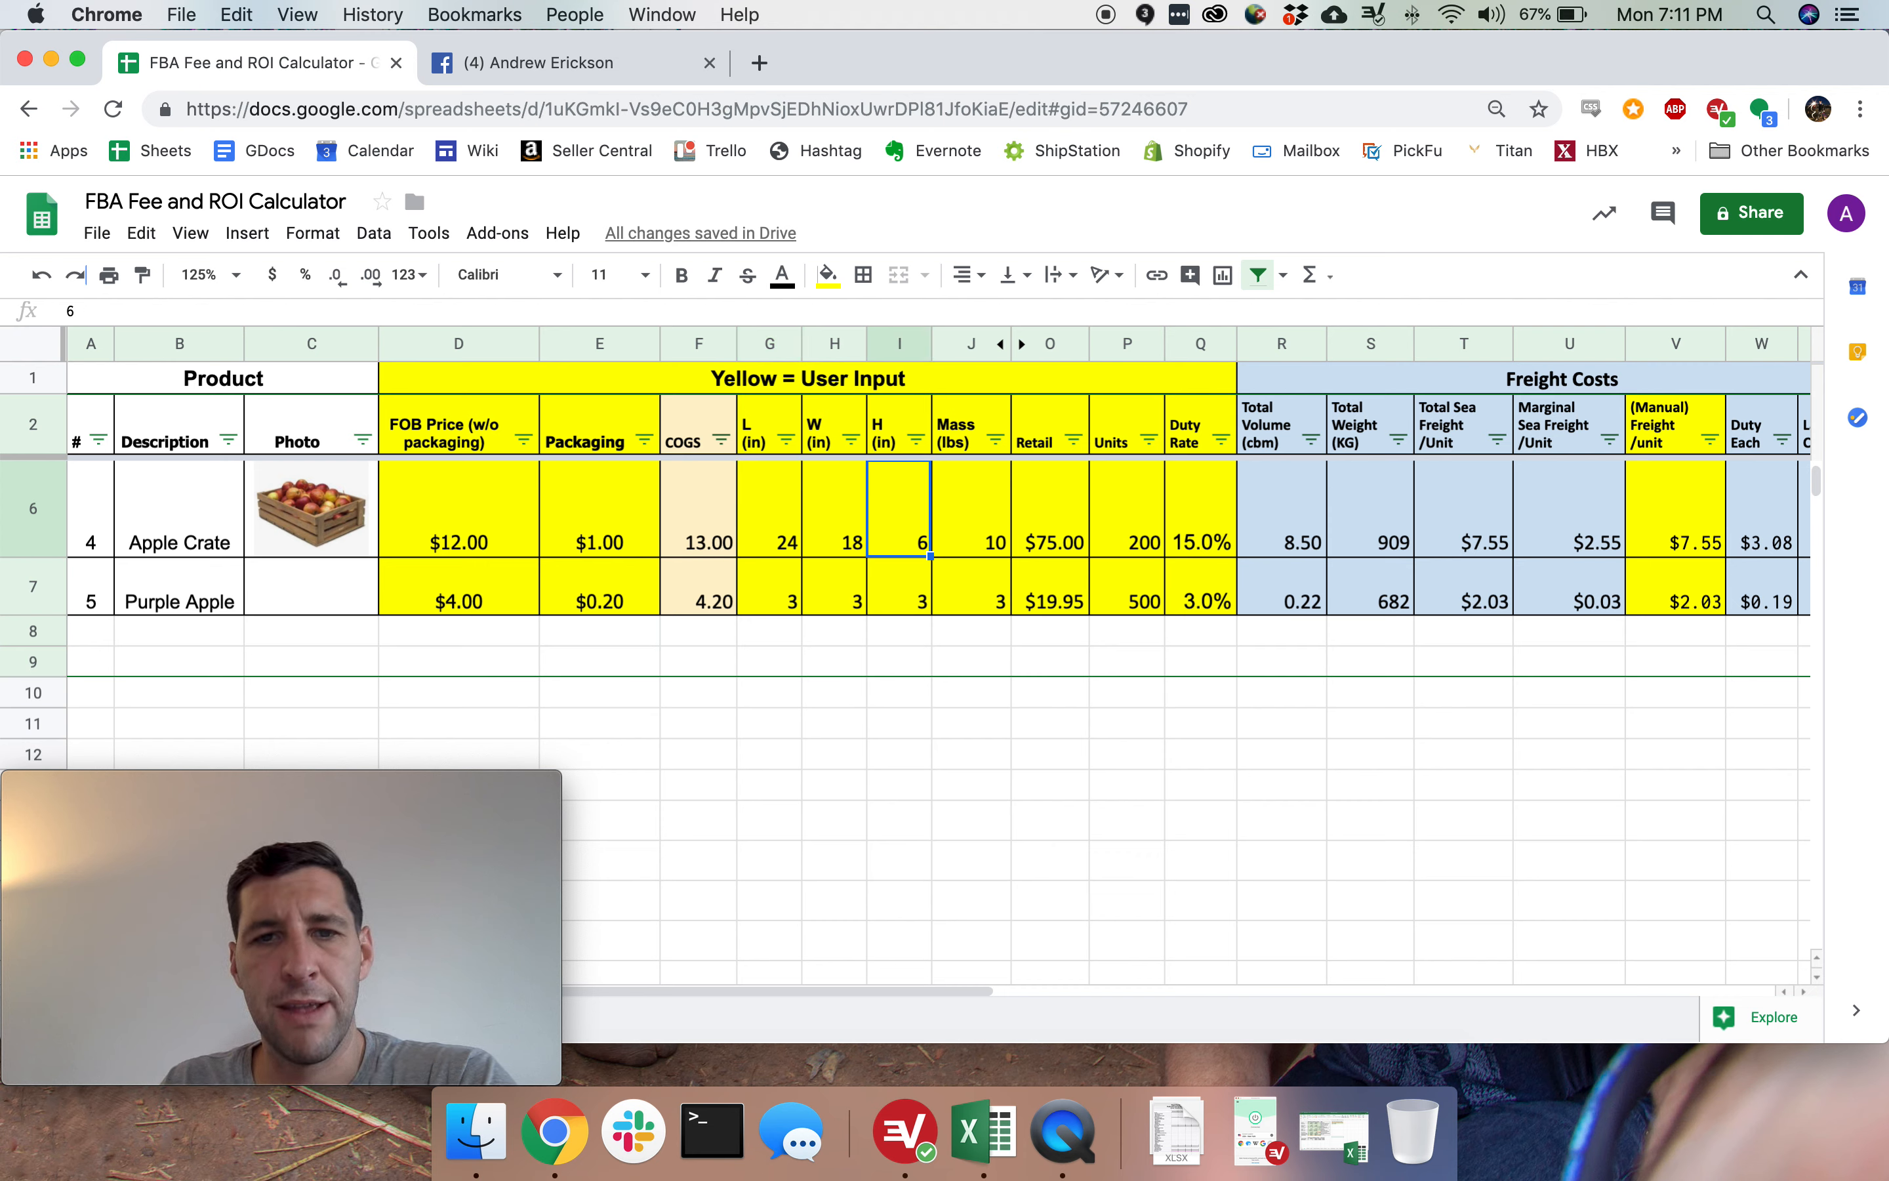
left_click(834, 508)
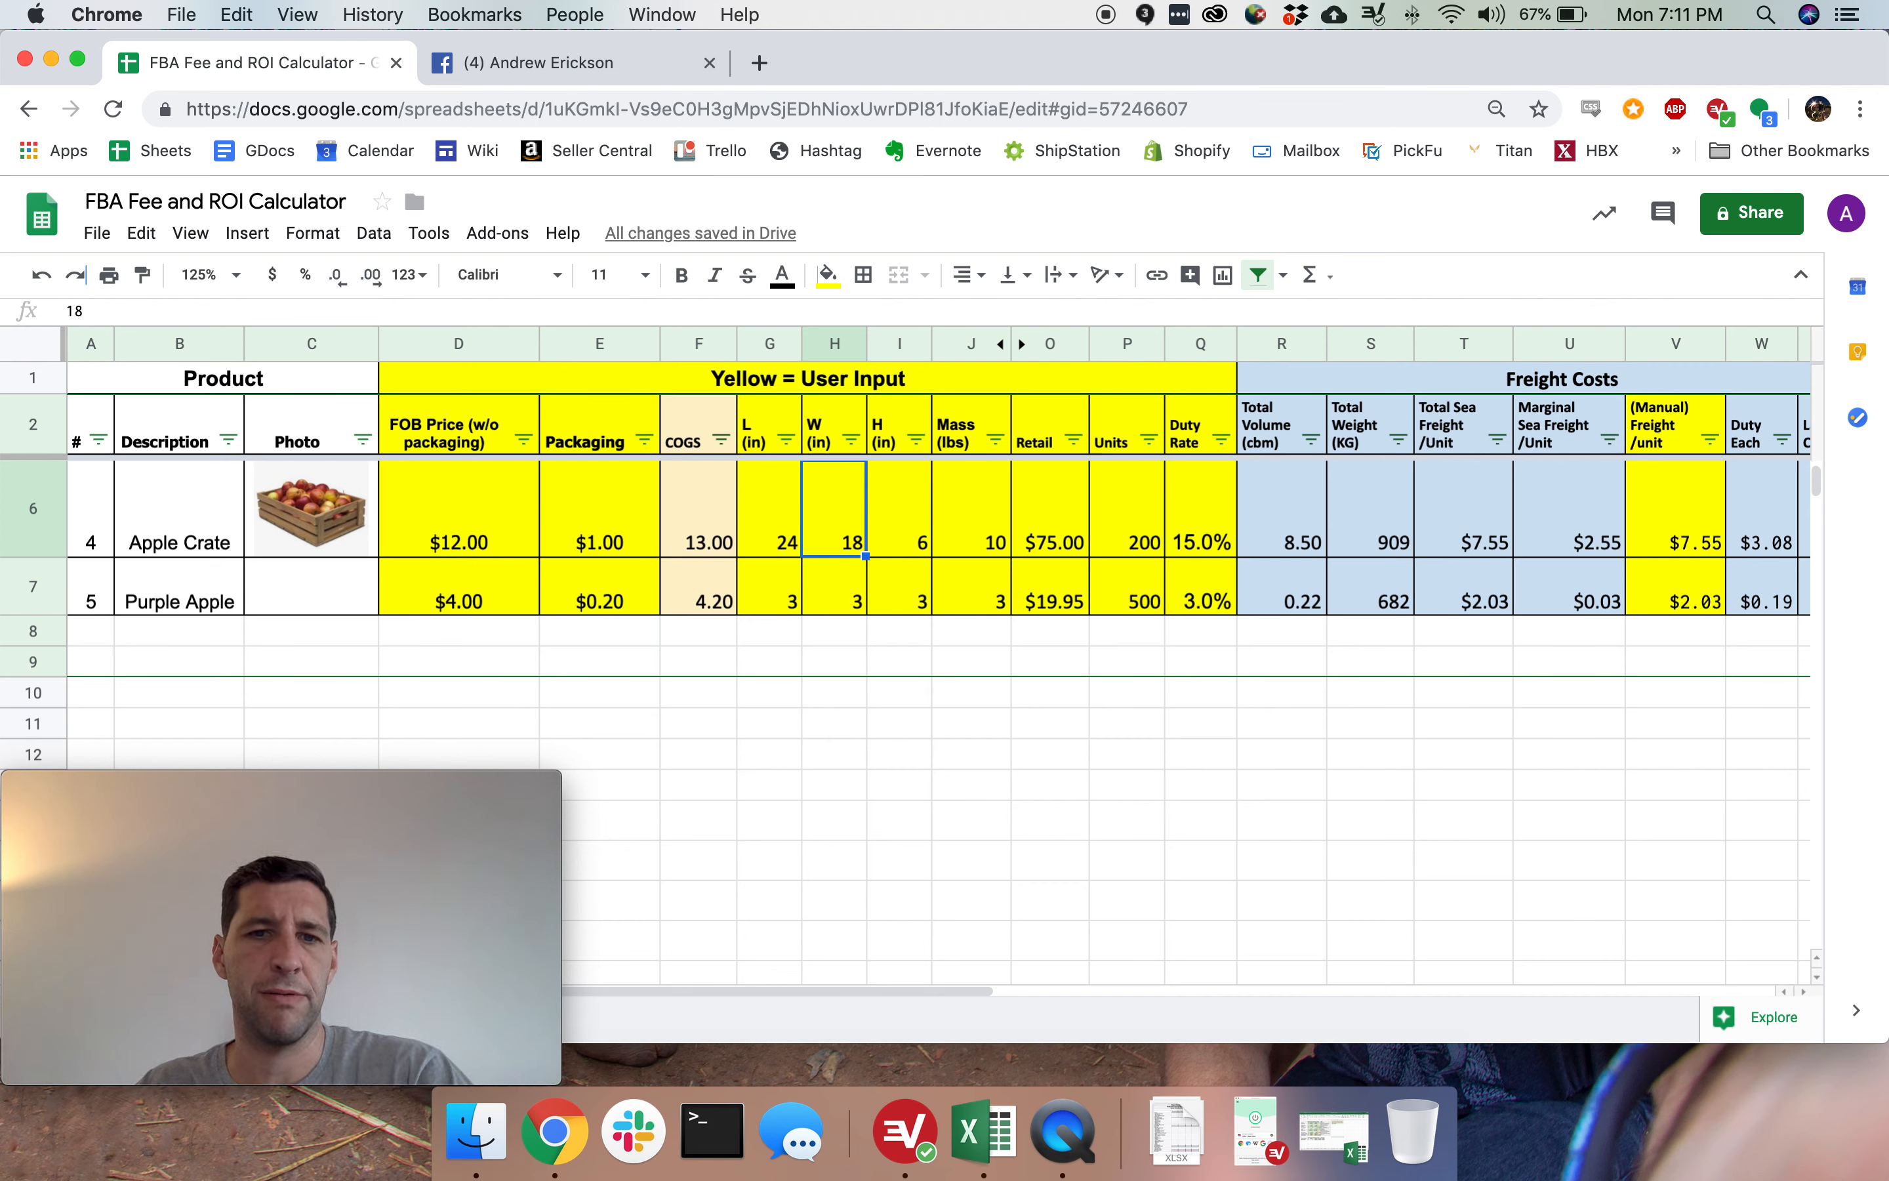
key("Tab")
key("Tab")
key("Tab")
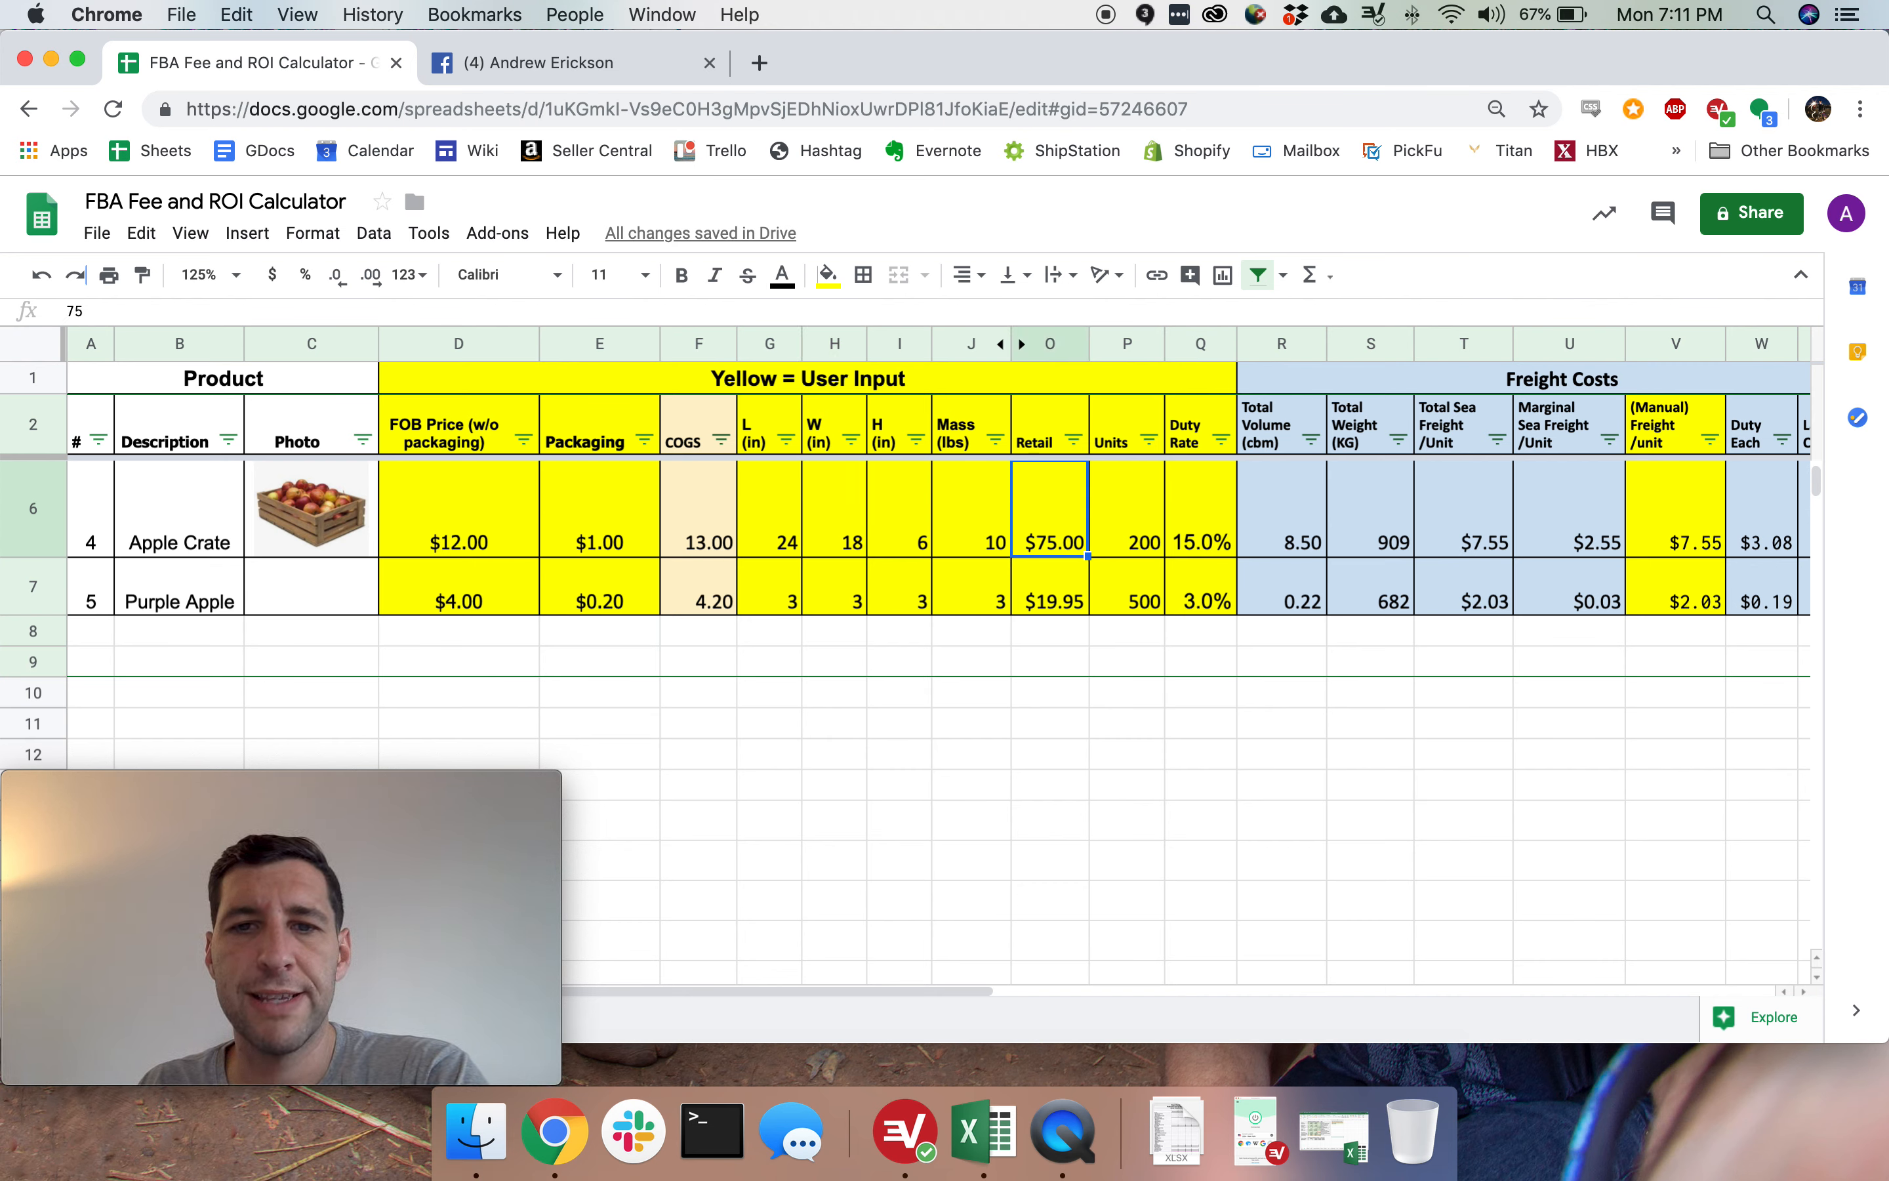
key("Right")
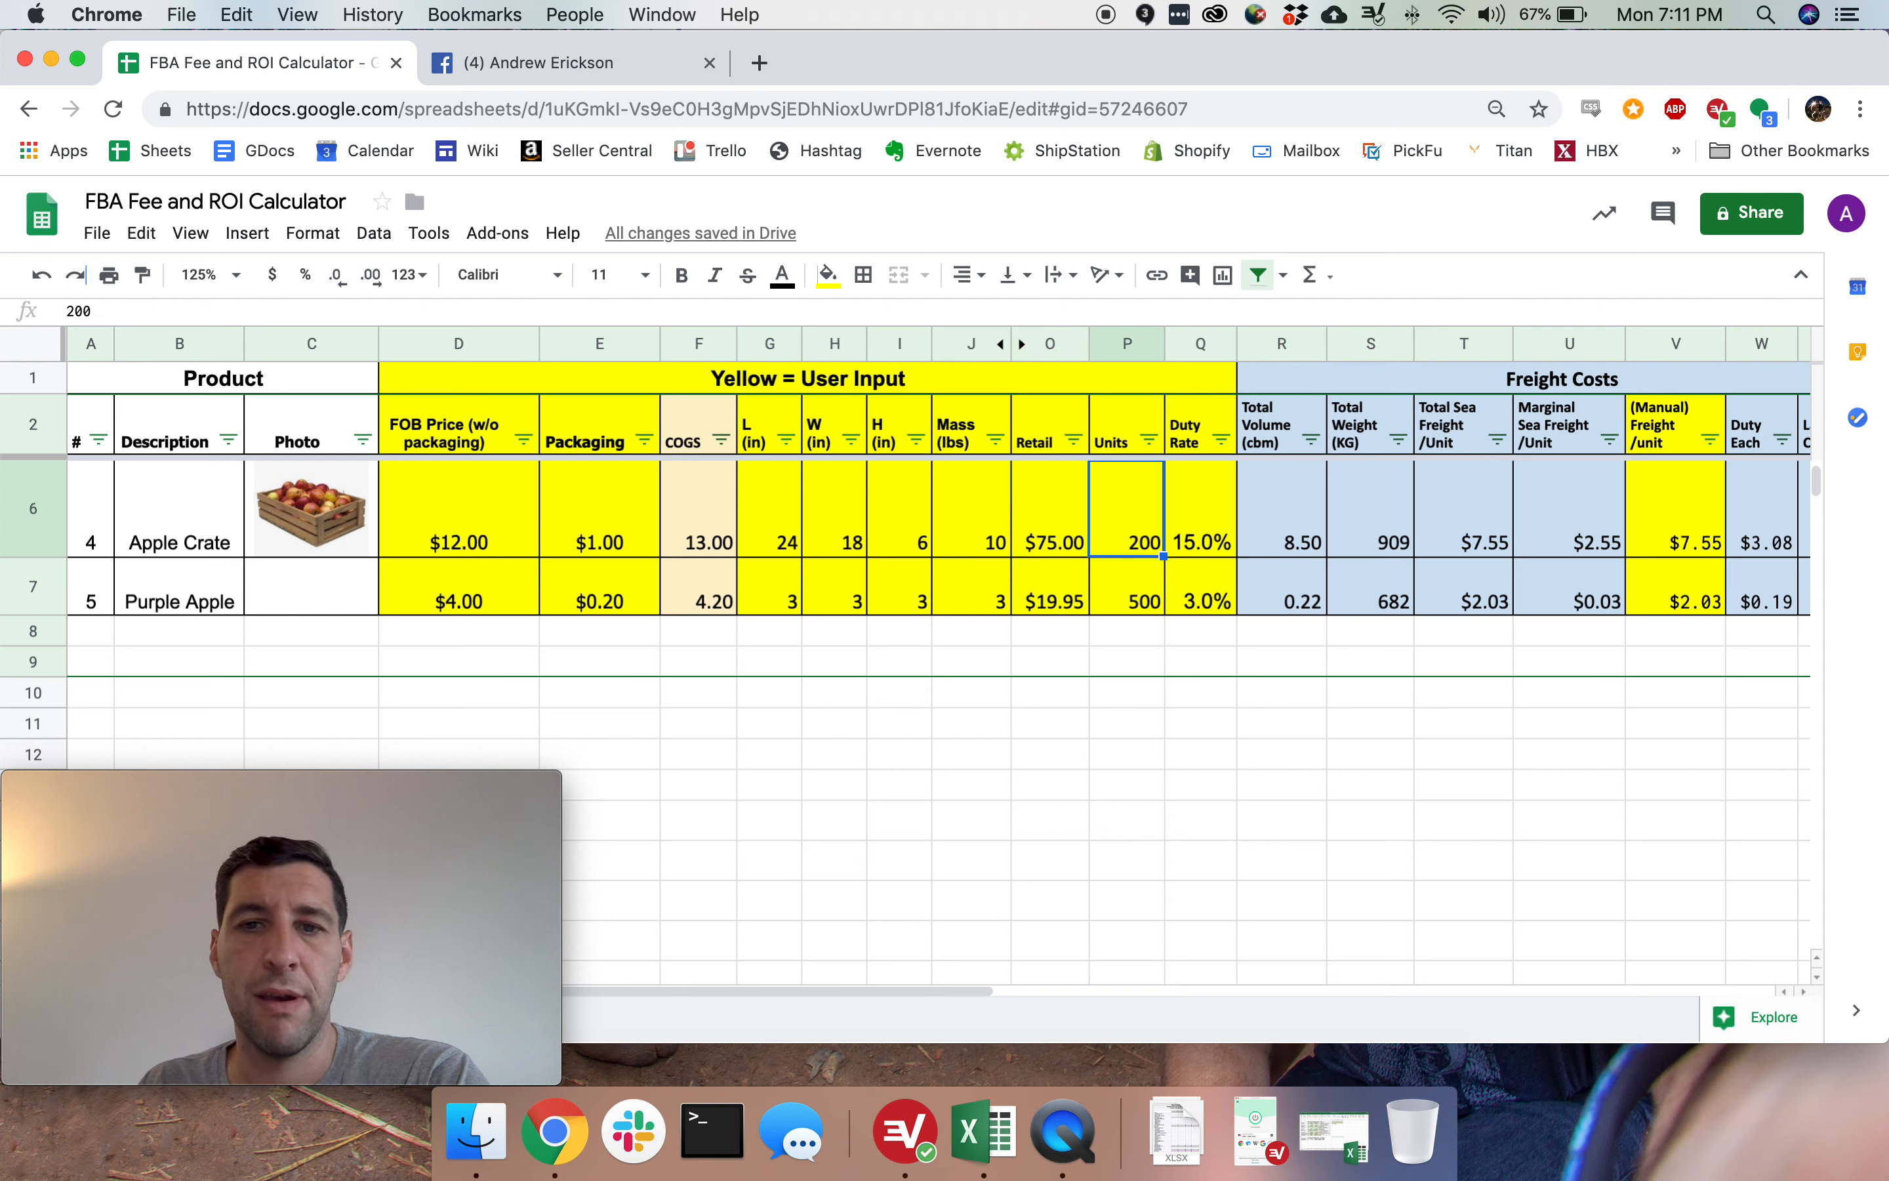
Set Apple Crate's duty rate to 3.5%.
key("Right")
key("Right")
key("Left")
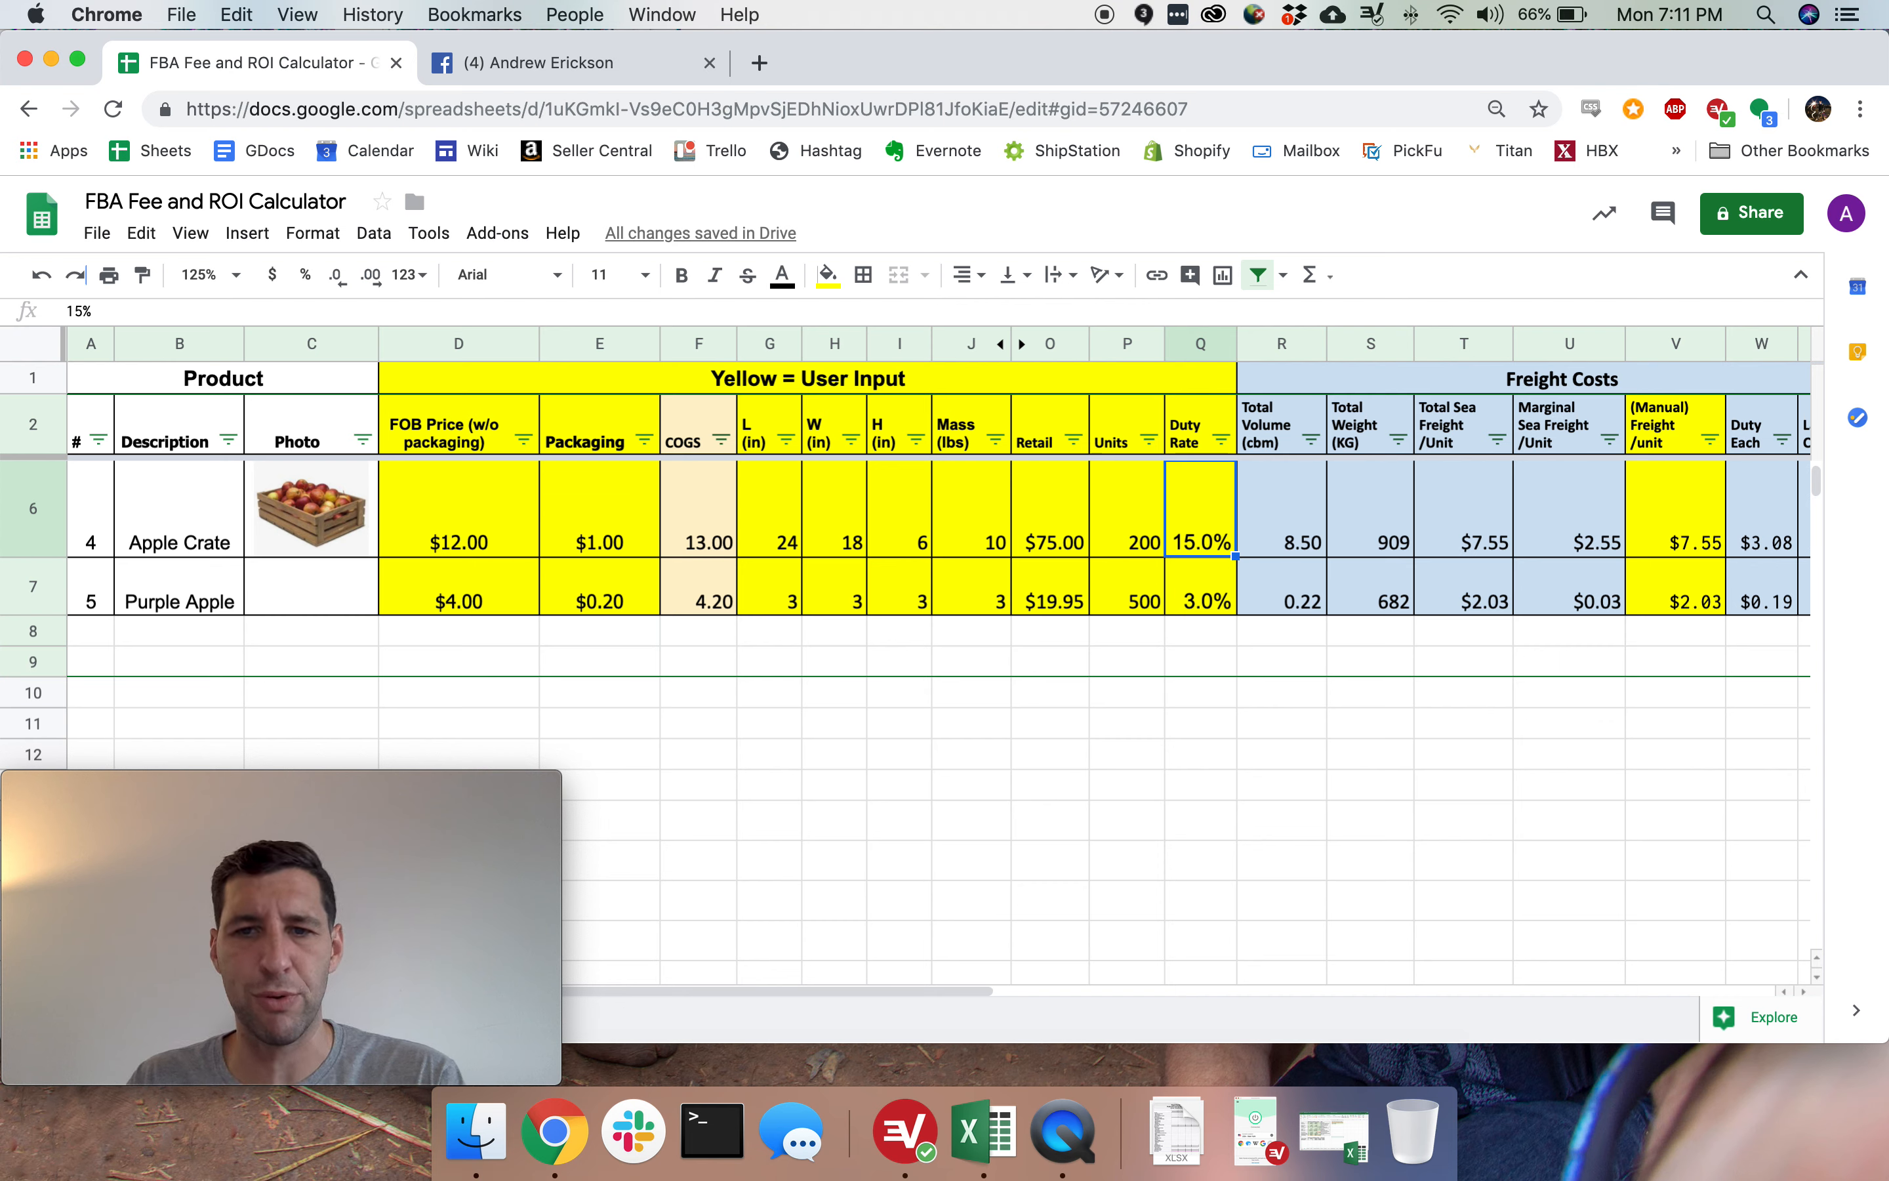
type("3.5")
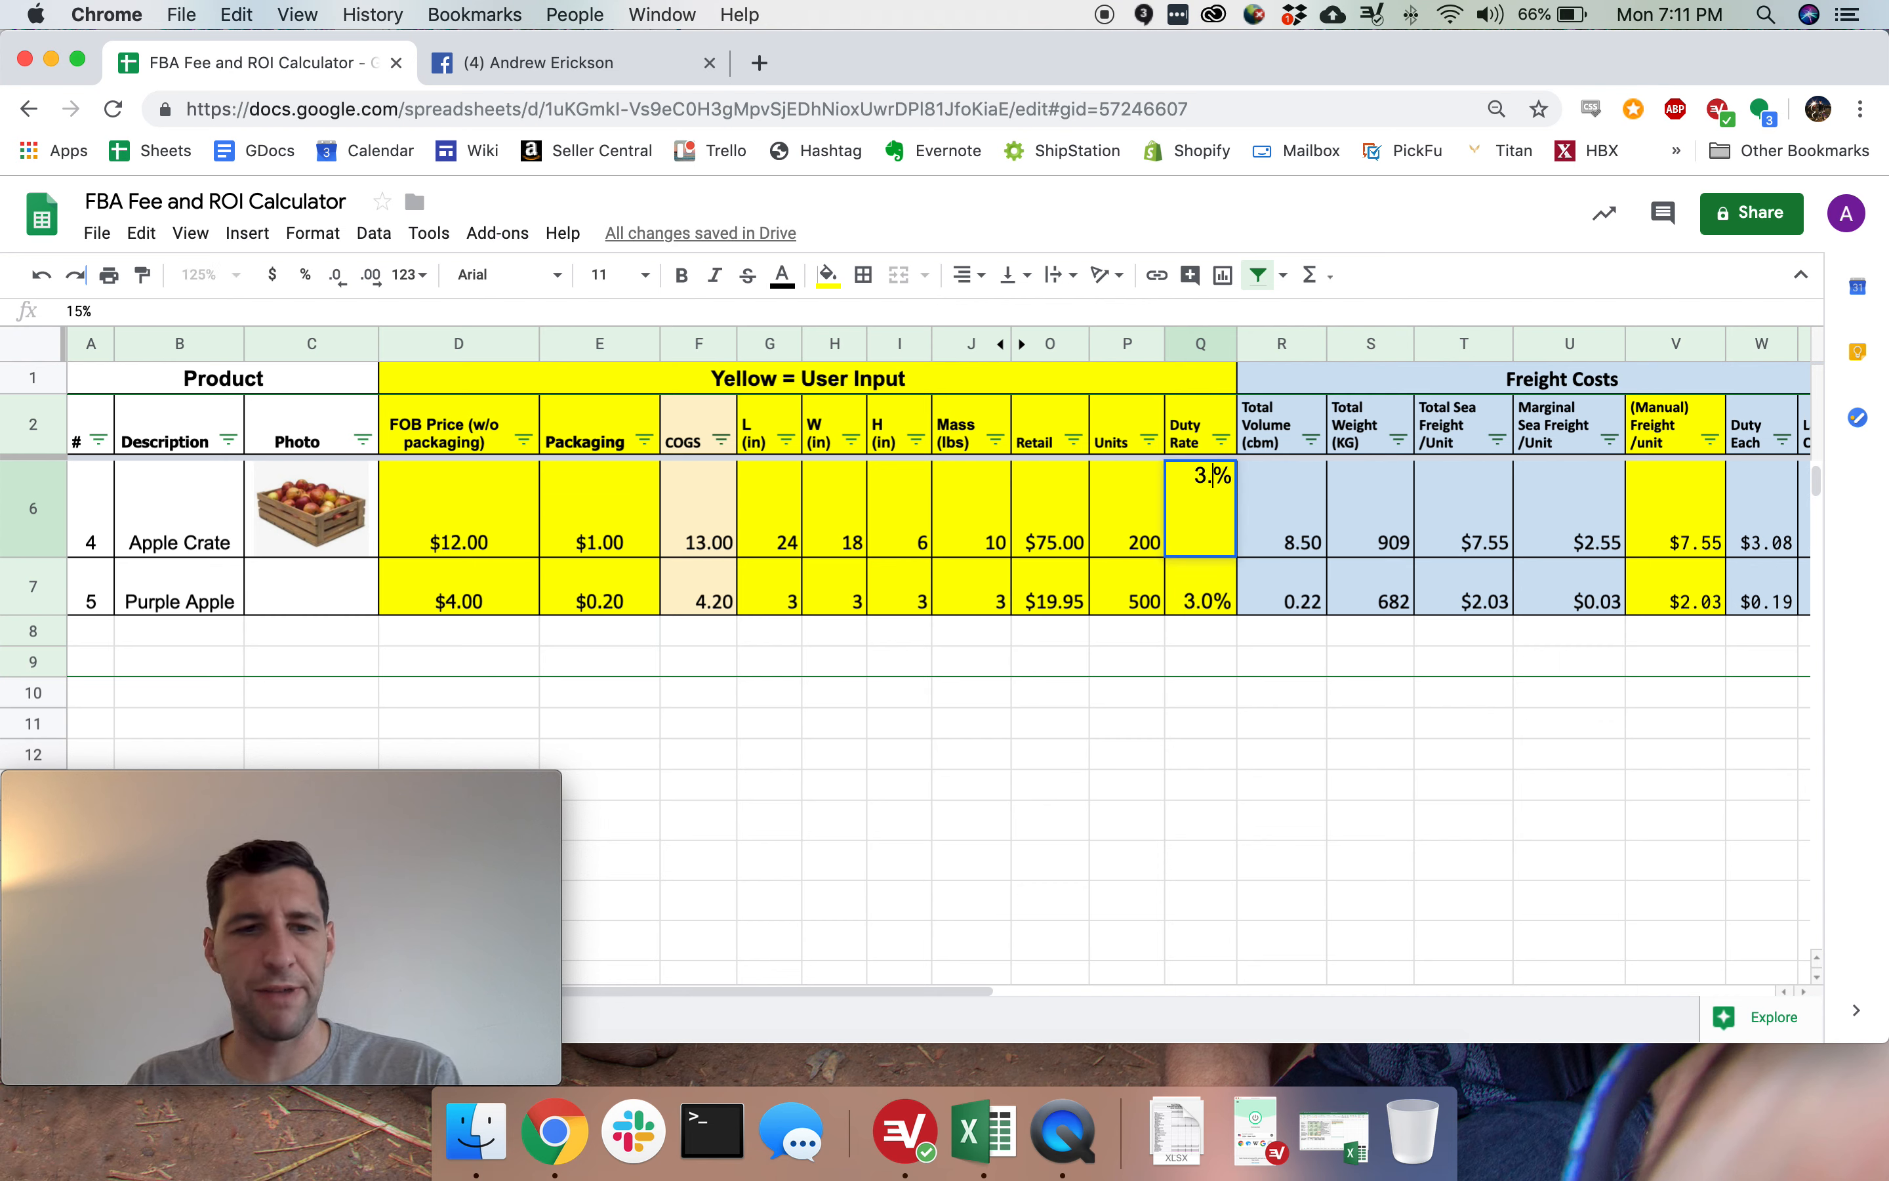
key("Return")
Inspect Apple Crate's Freight Costs formulas from Total Volume and Total Weight across to Landed Cost.
left_click(1282, 508)
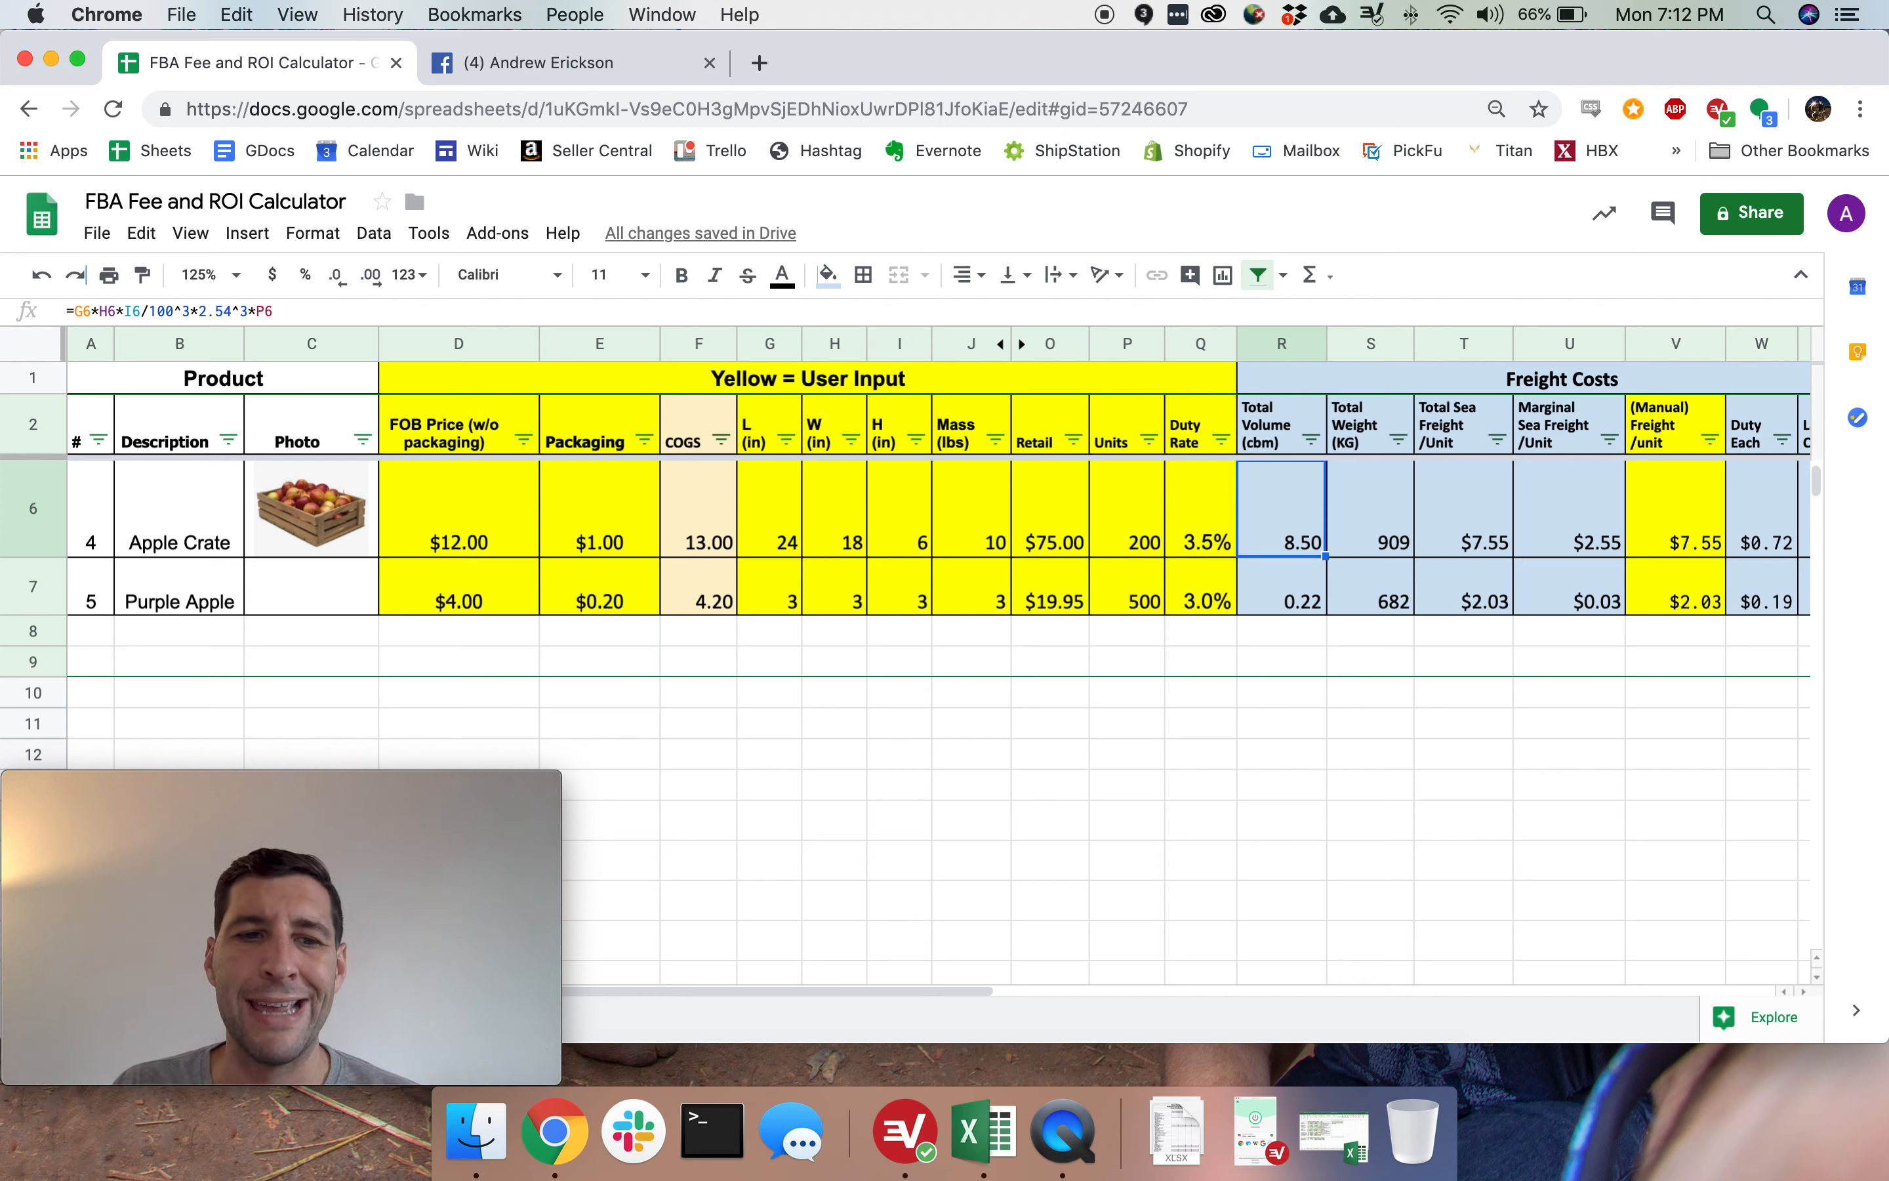
left_click(1371, 509)
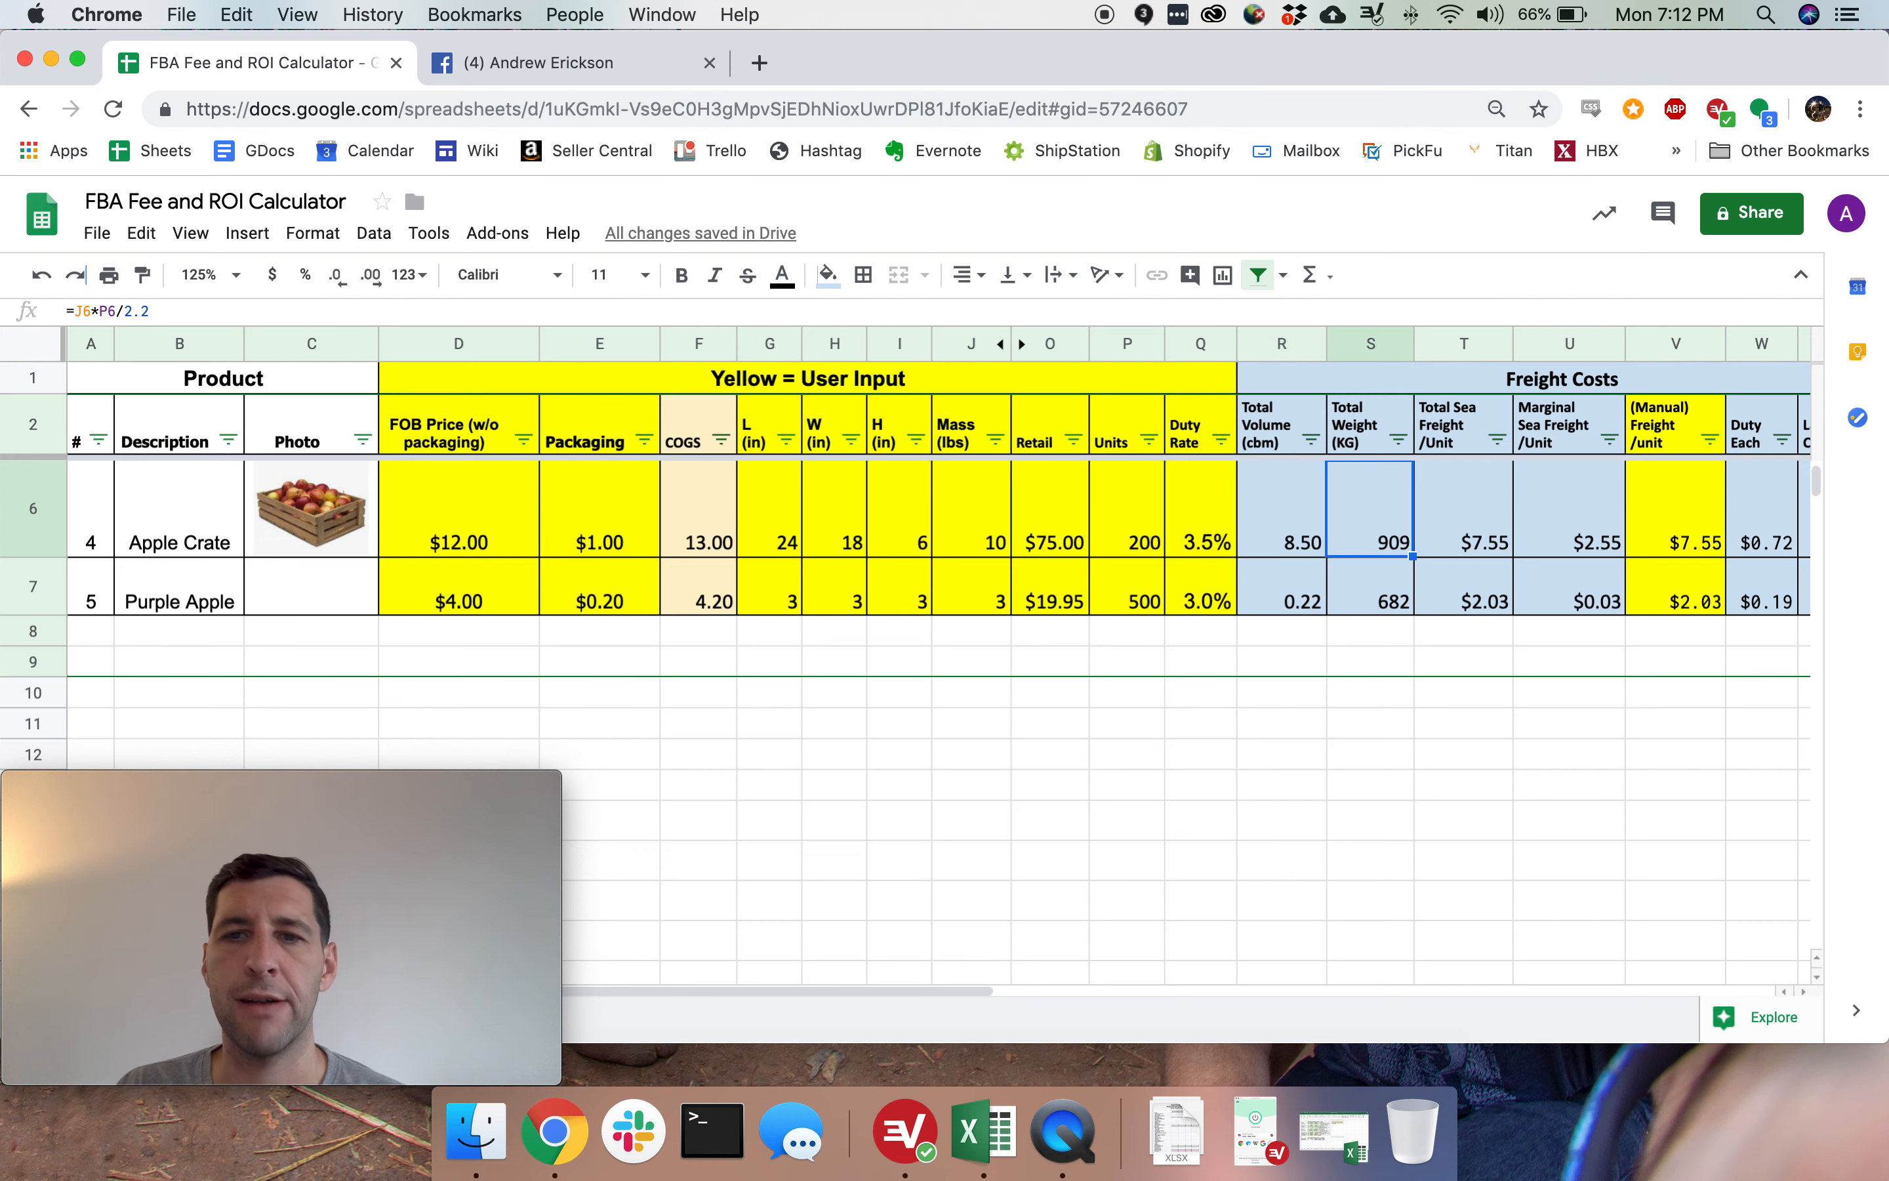
key("Right")
key("Right")
key("Right")
key("Right")
key("Right")
key("Right")
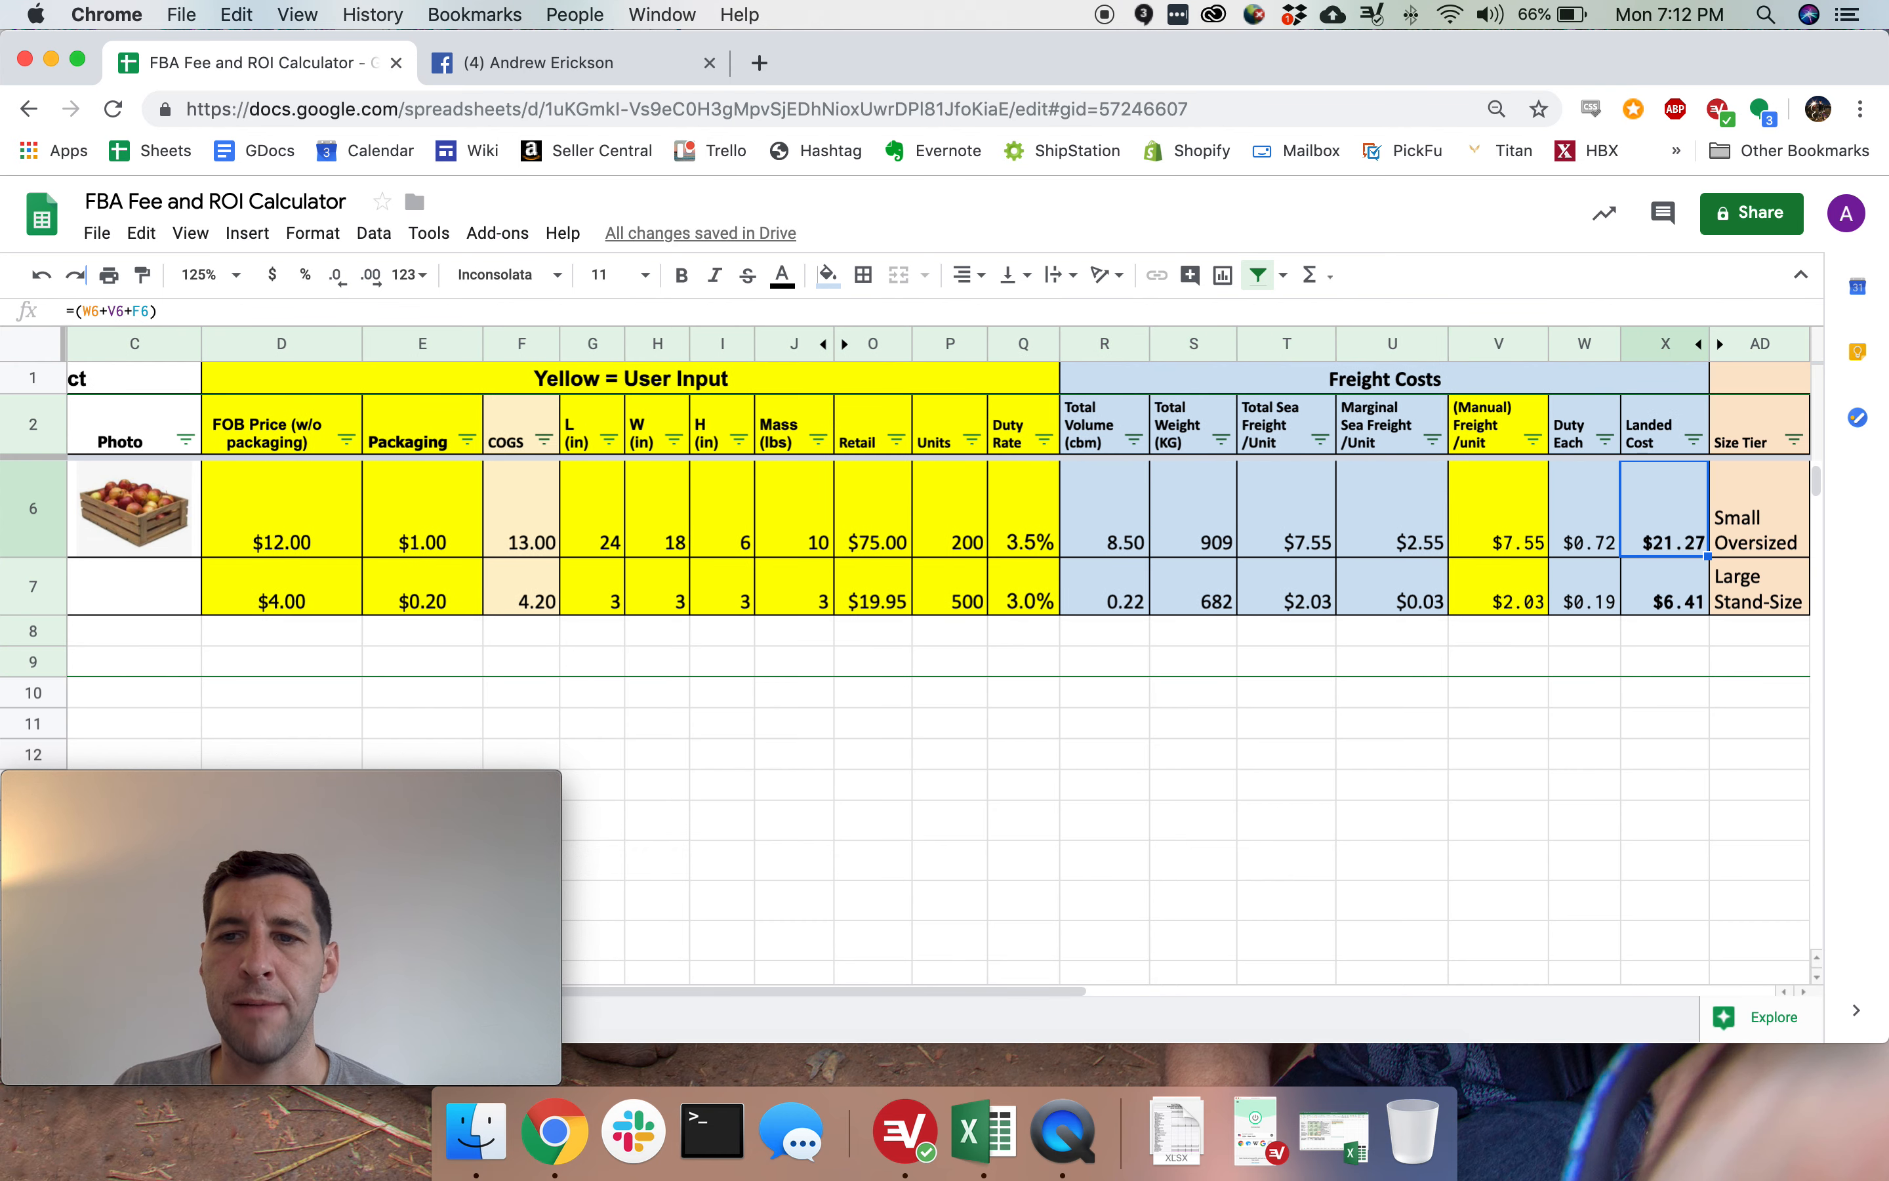
Compare Apple Crate's formulas for Total Sea Freight/Unit and Marginal Sea Freight/Unit.
key("Right")
key("Right")
key("Left")
key("Left")
key("Left")
key("Left")
key("Left")
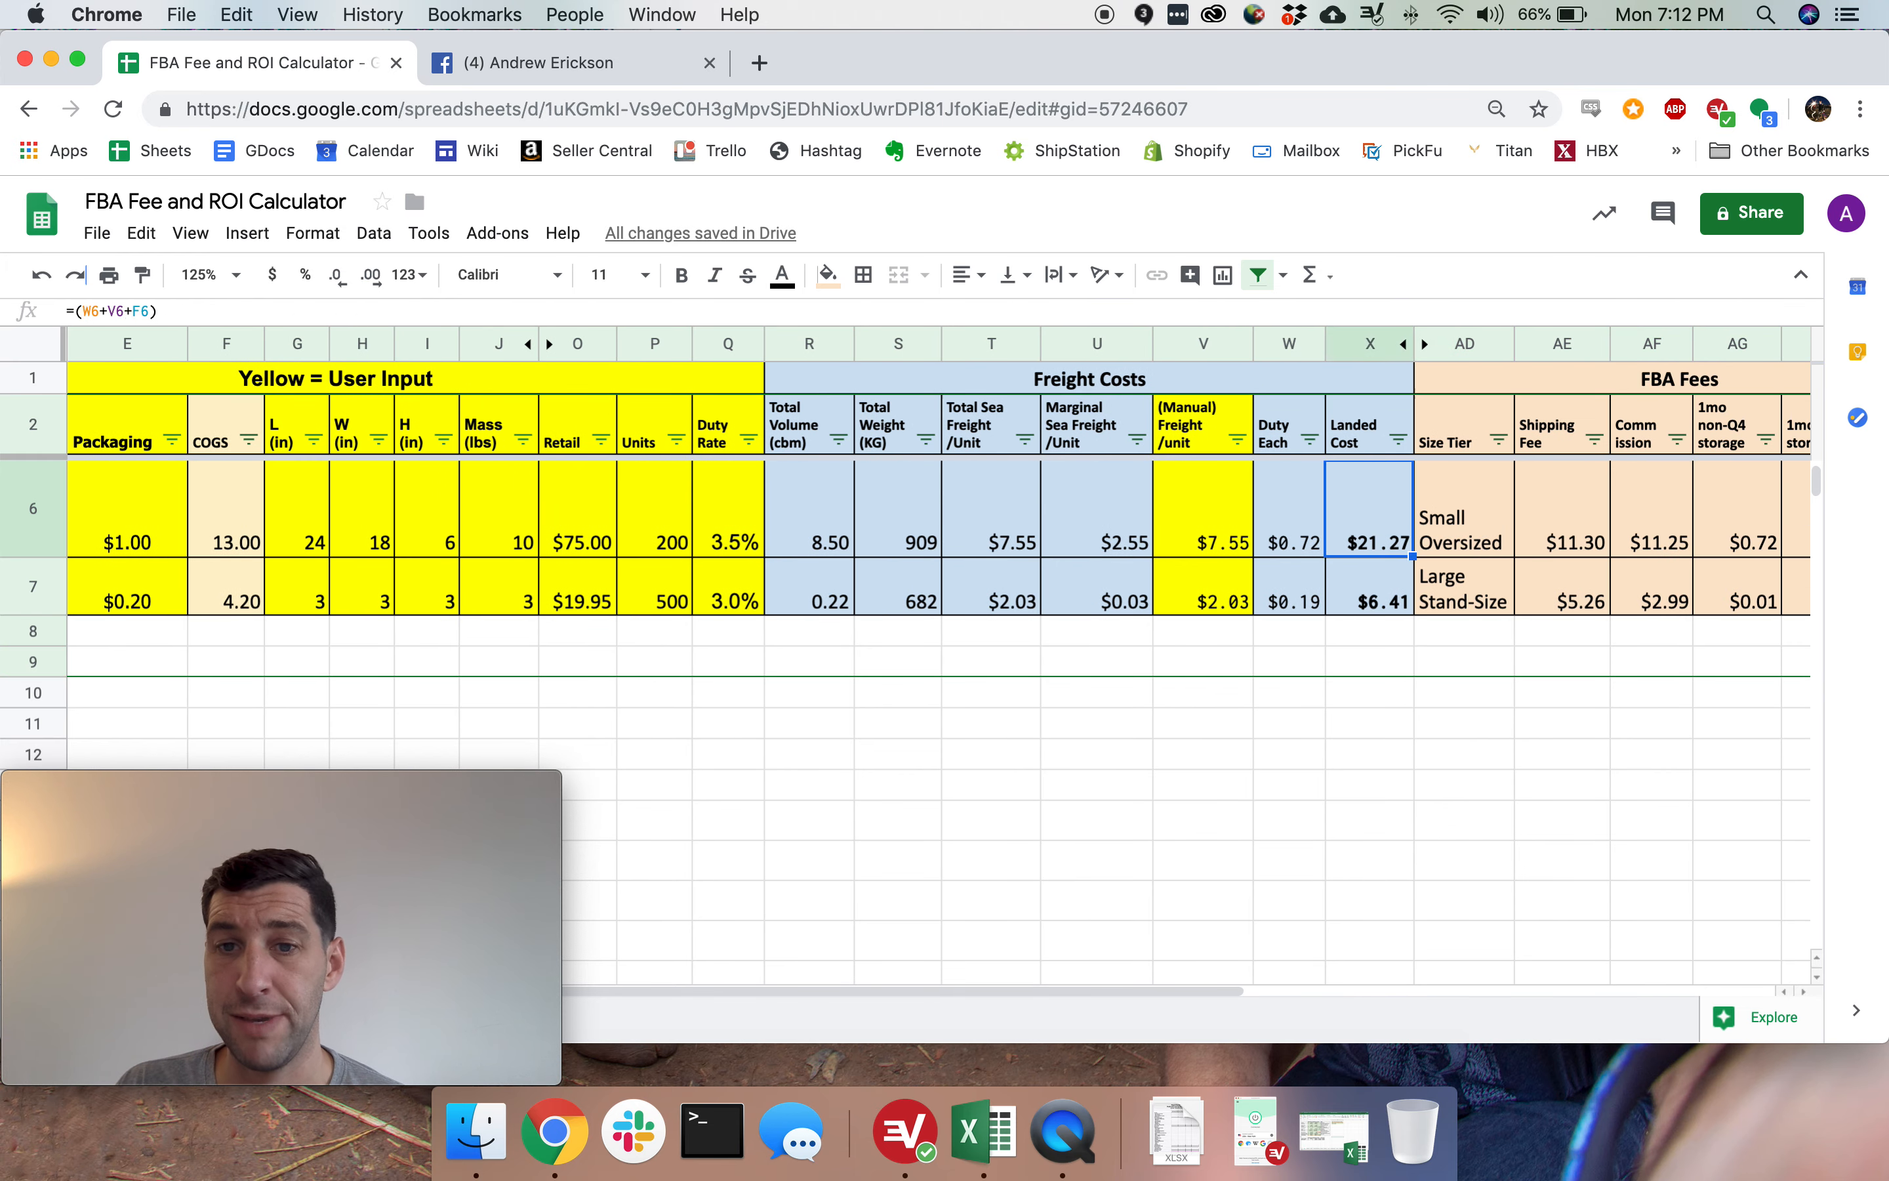
key("Left")
key("Left")
key("Right")
key("Left")
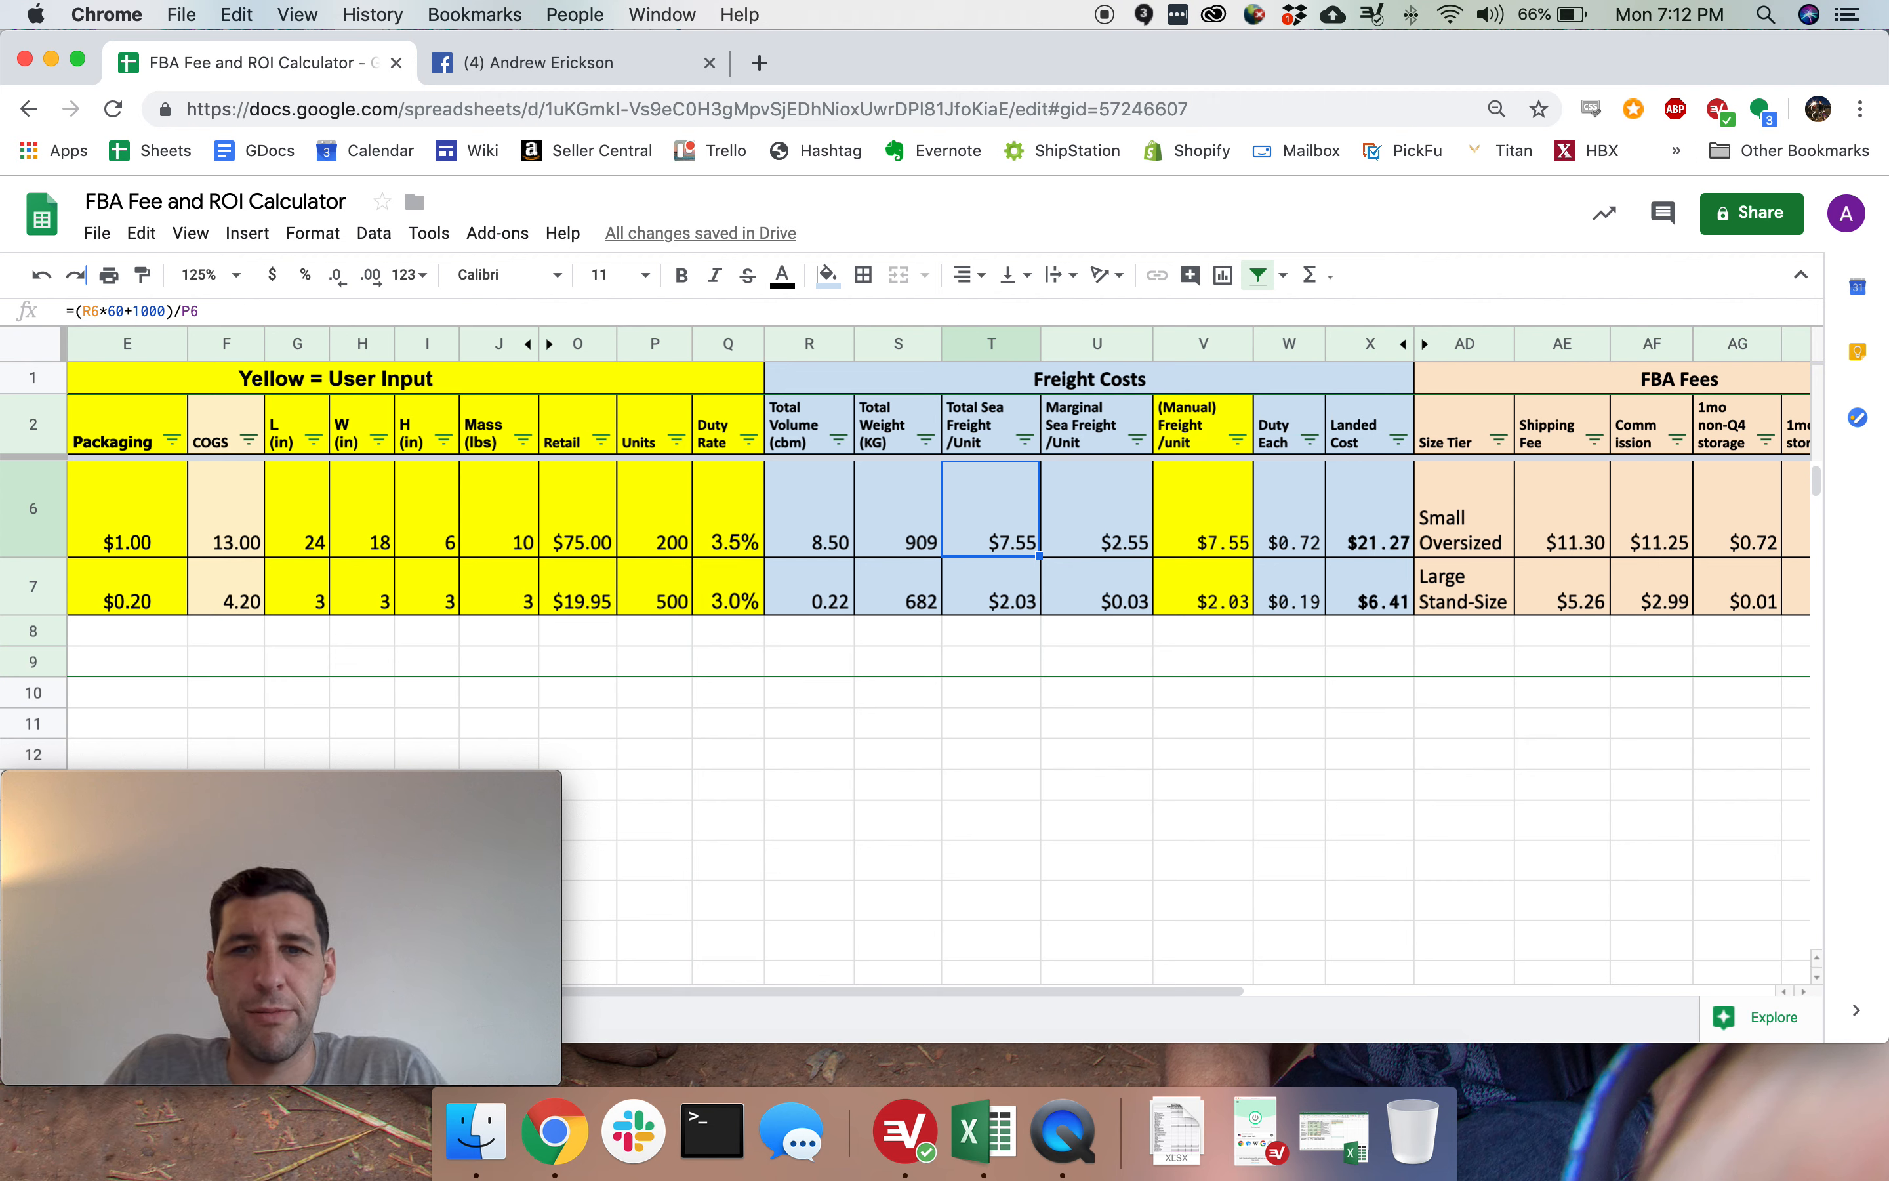
key("Right")
key("Left")
key("Right")
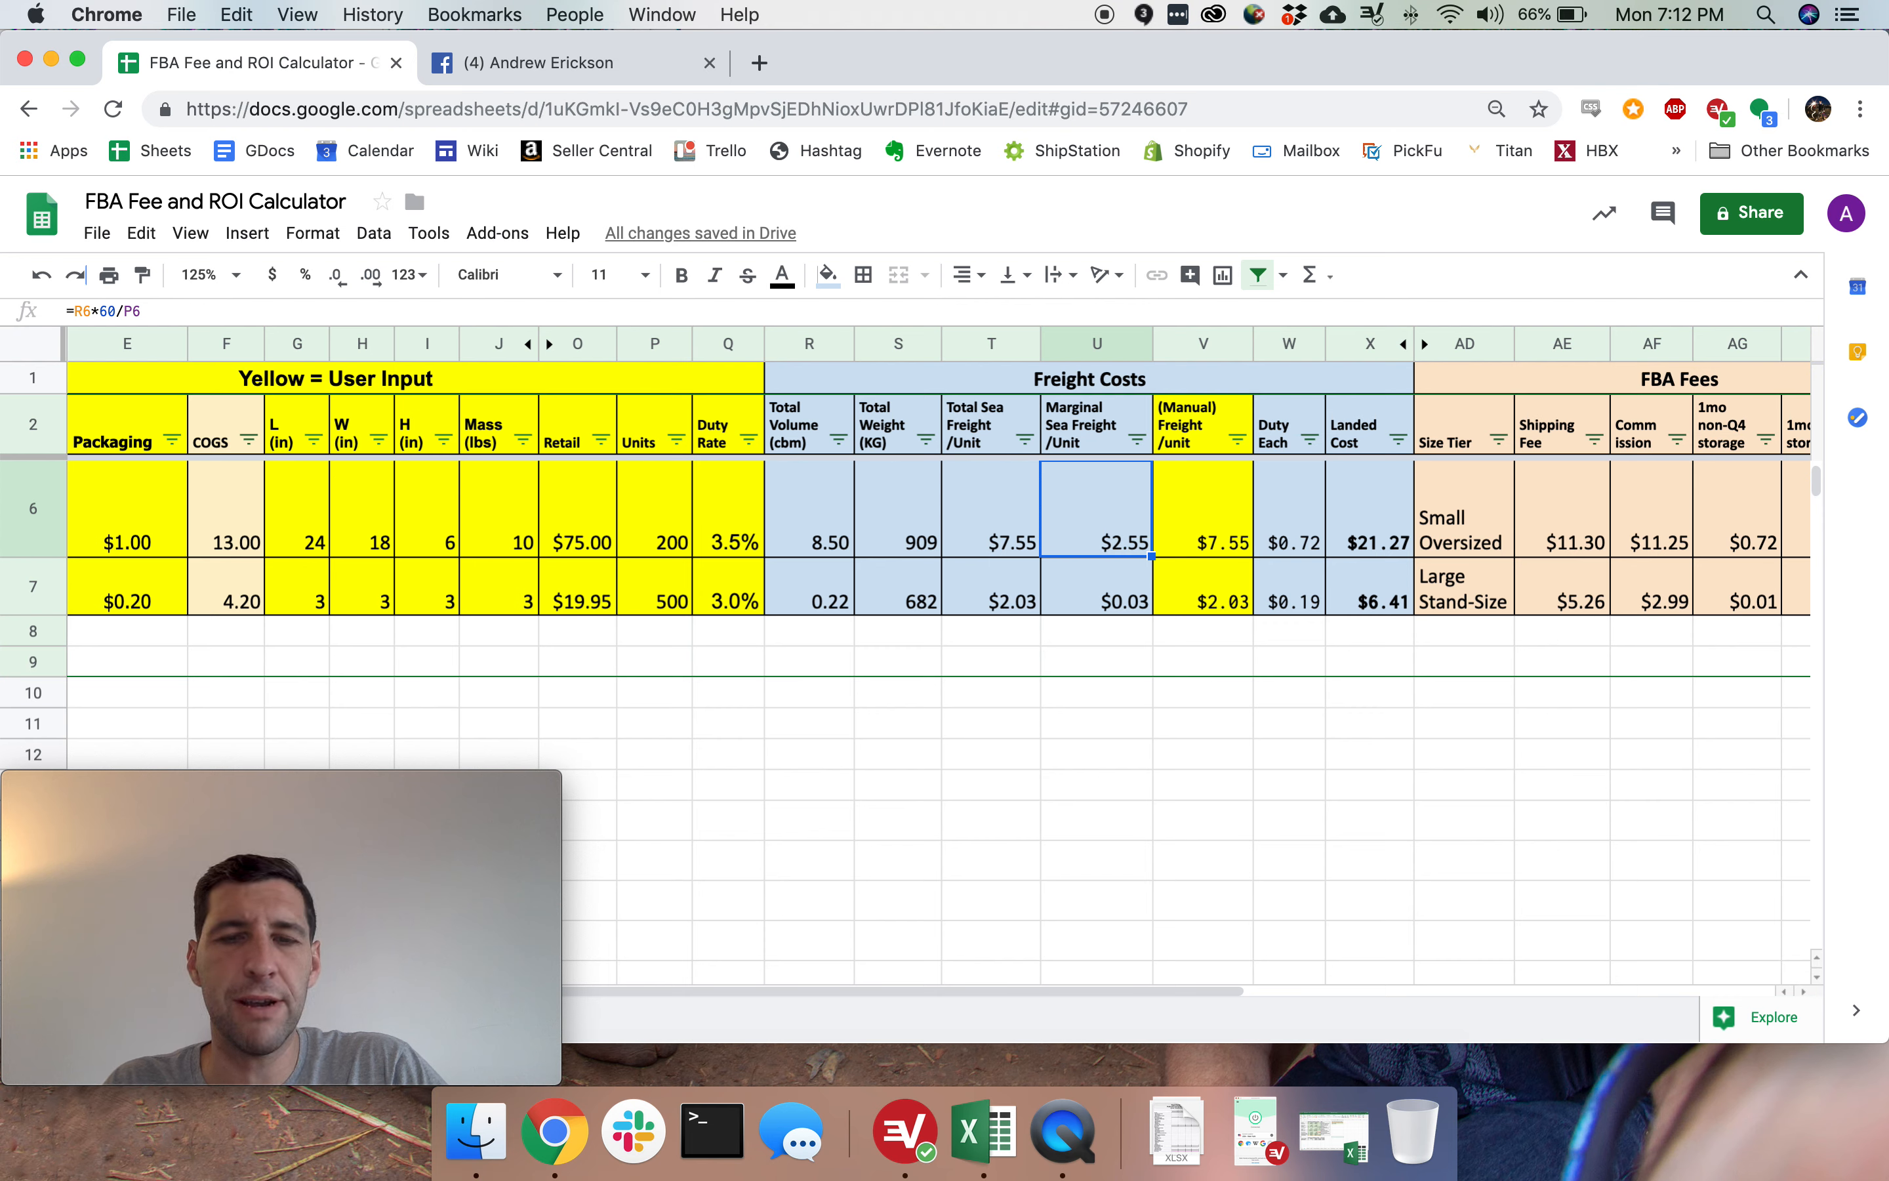
key("Left")
key("Right")
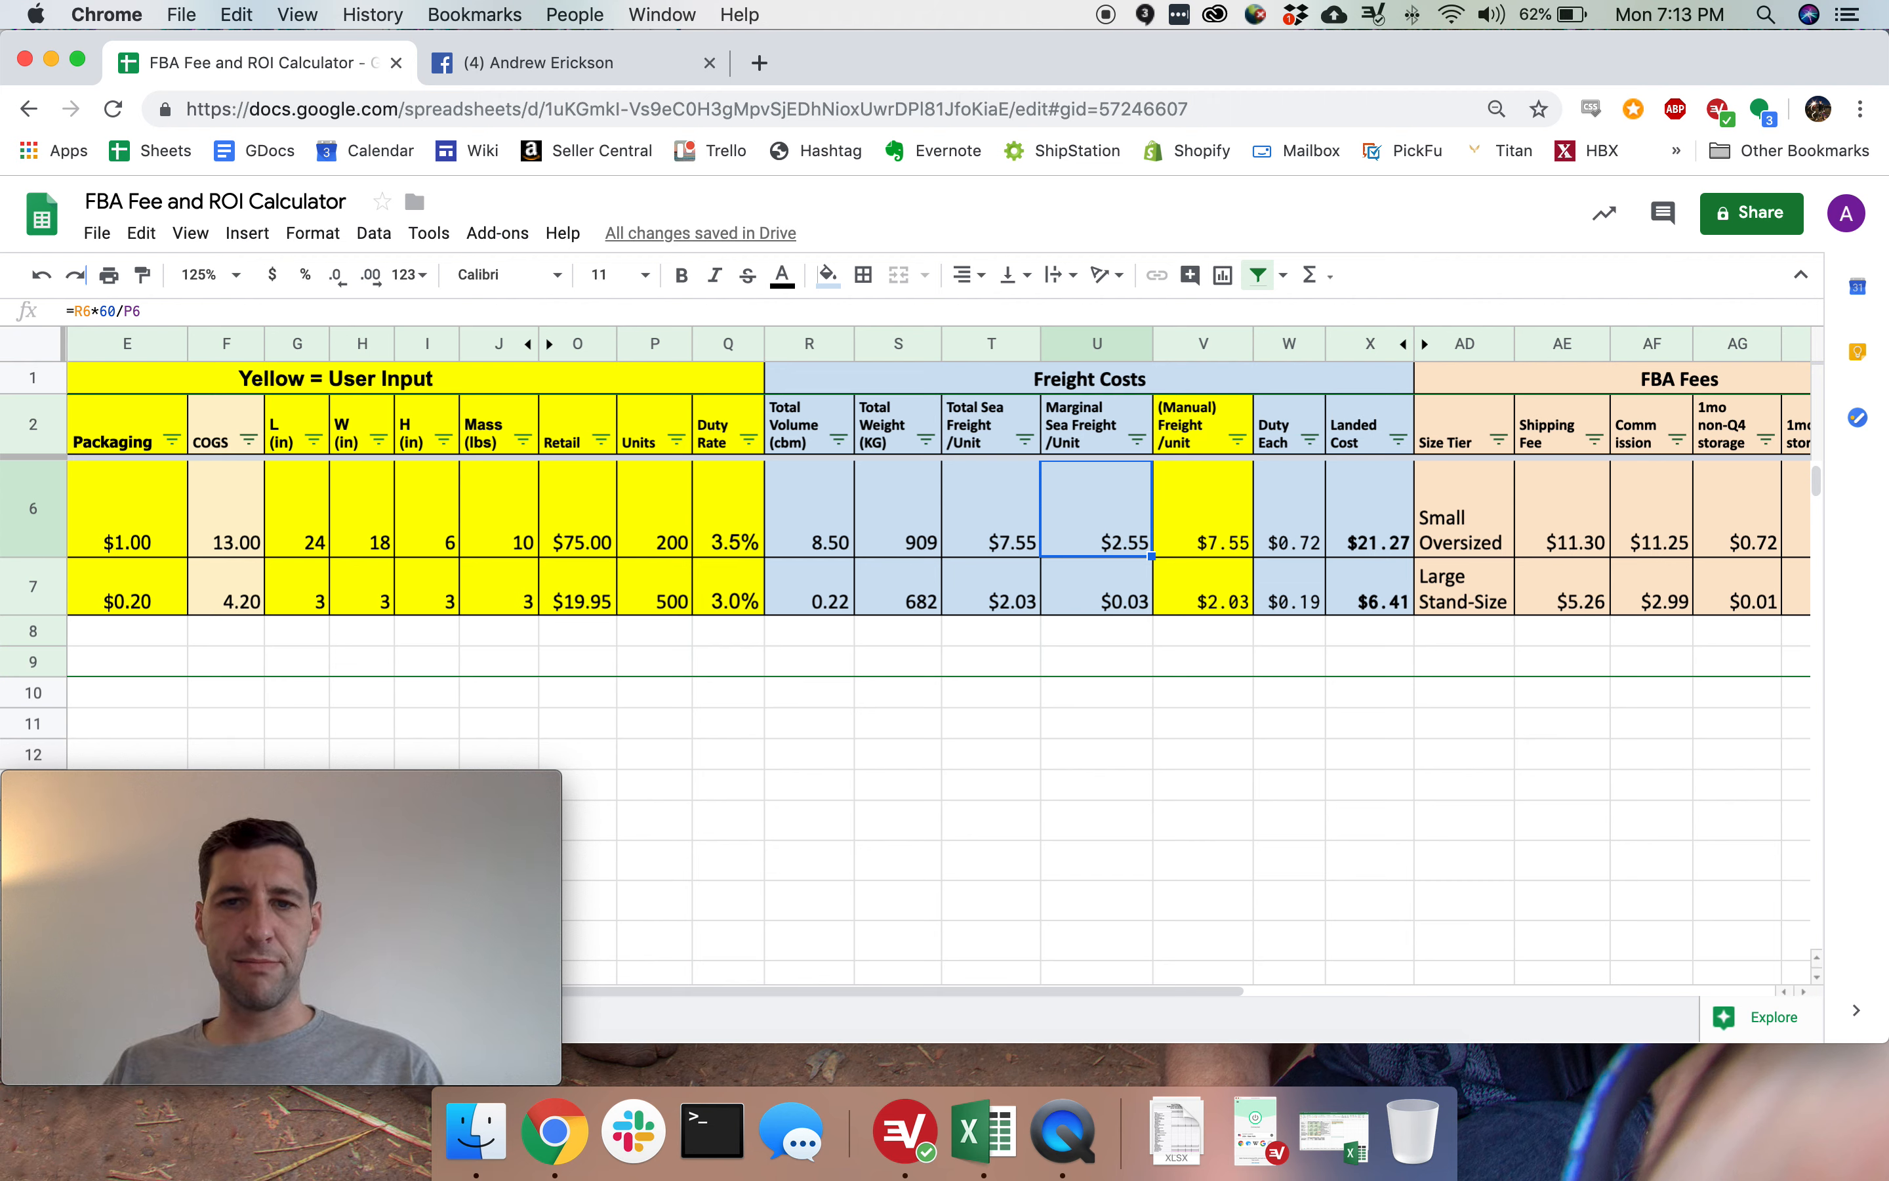
Make Apple Crate's manual freight per unit reference its marginal sea freight with the formula =U6.
left_click(1203, 510)
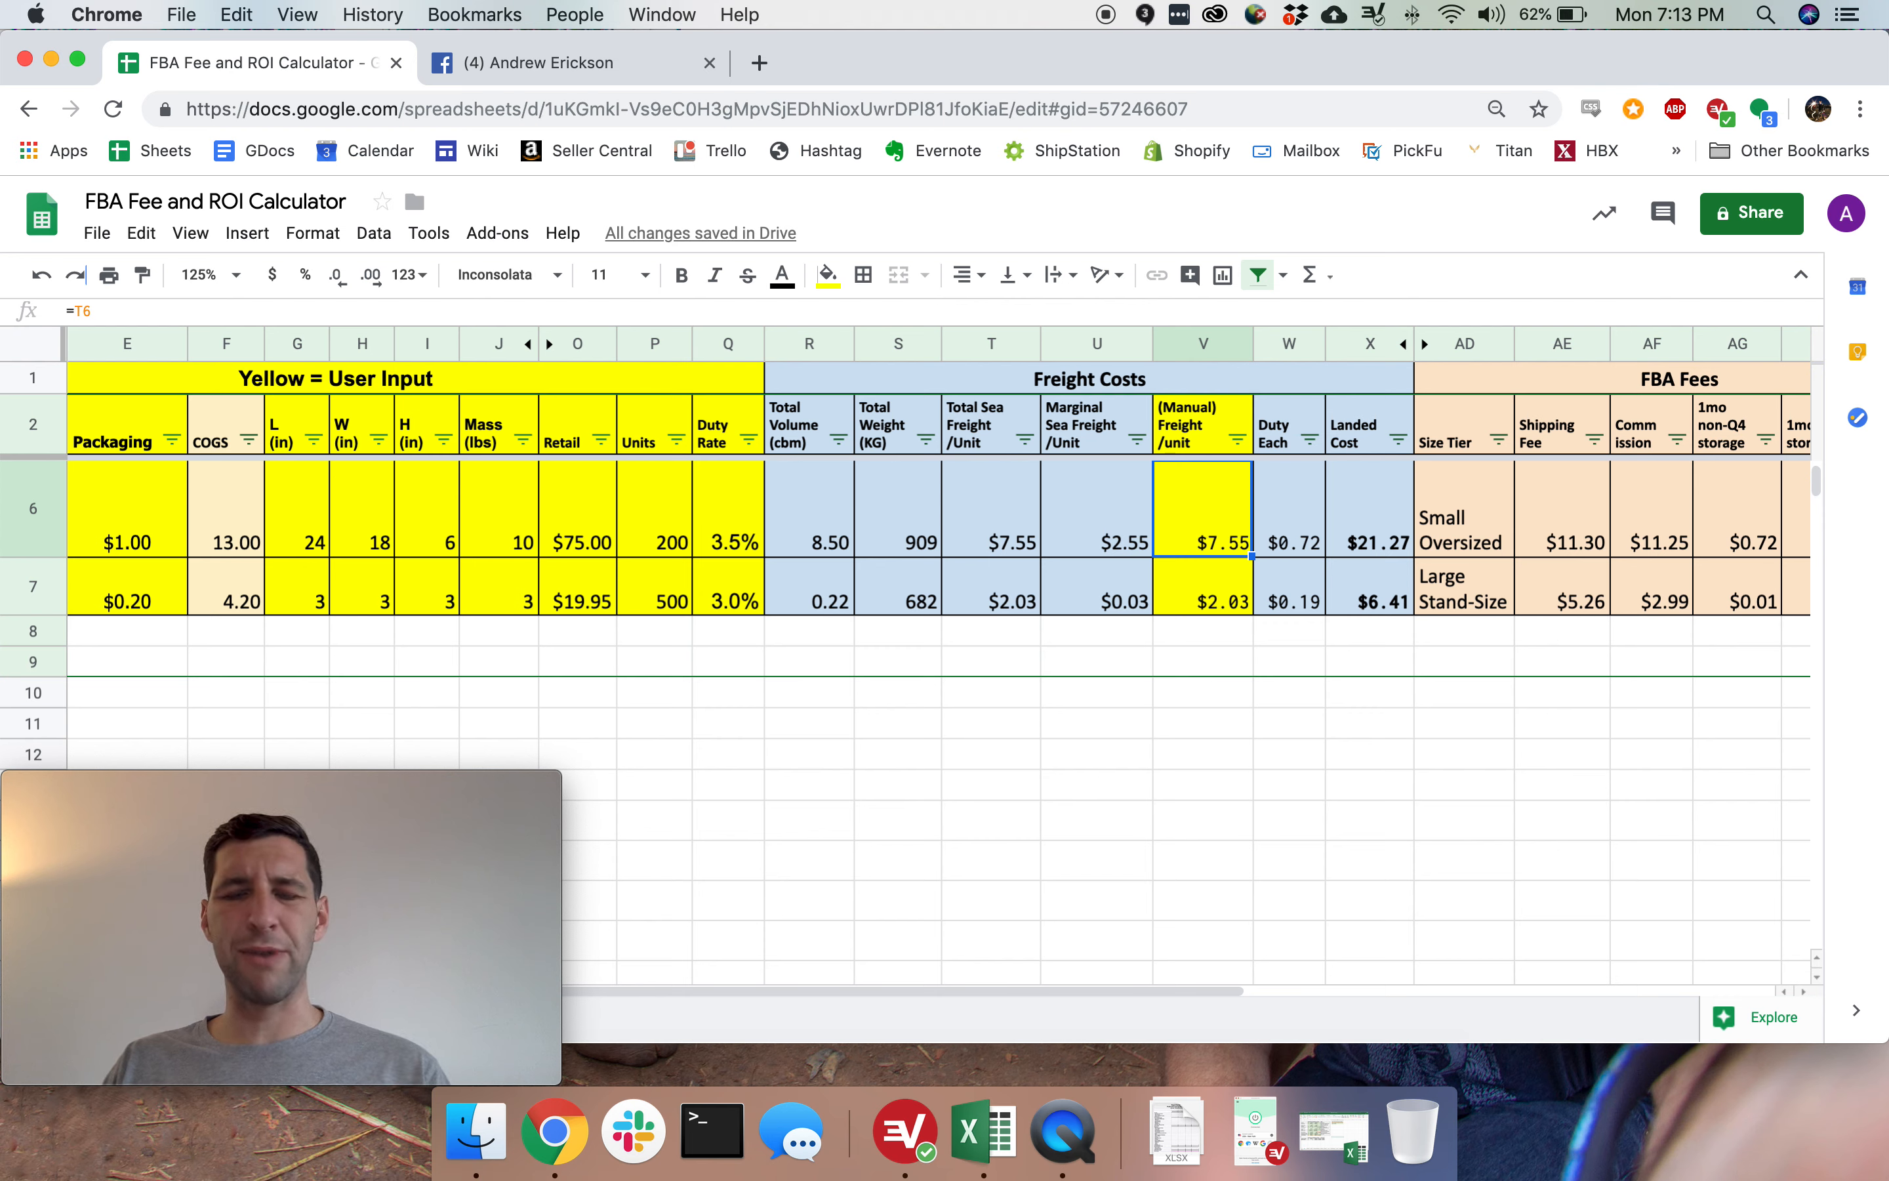
type("=")
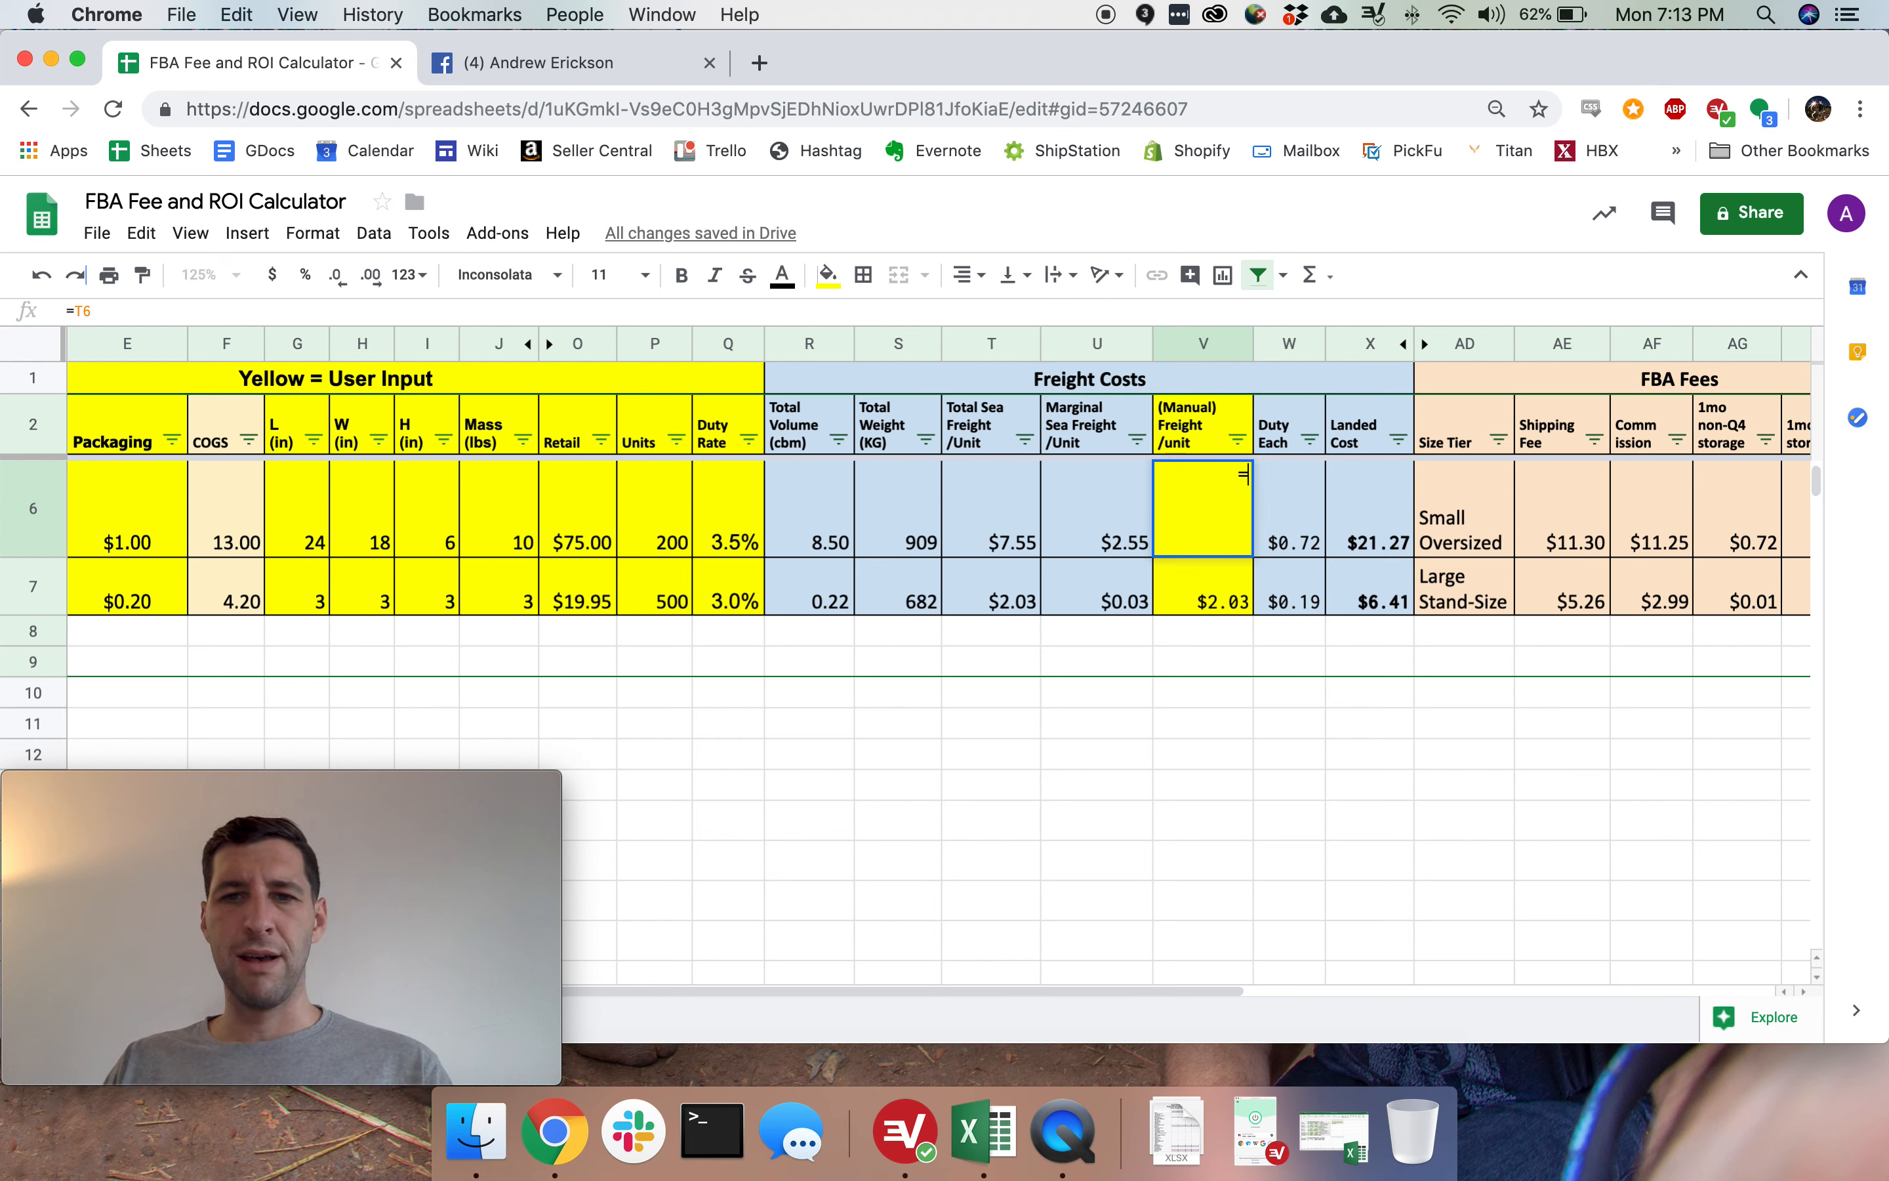
key("Left")
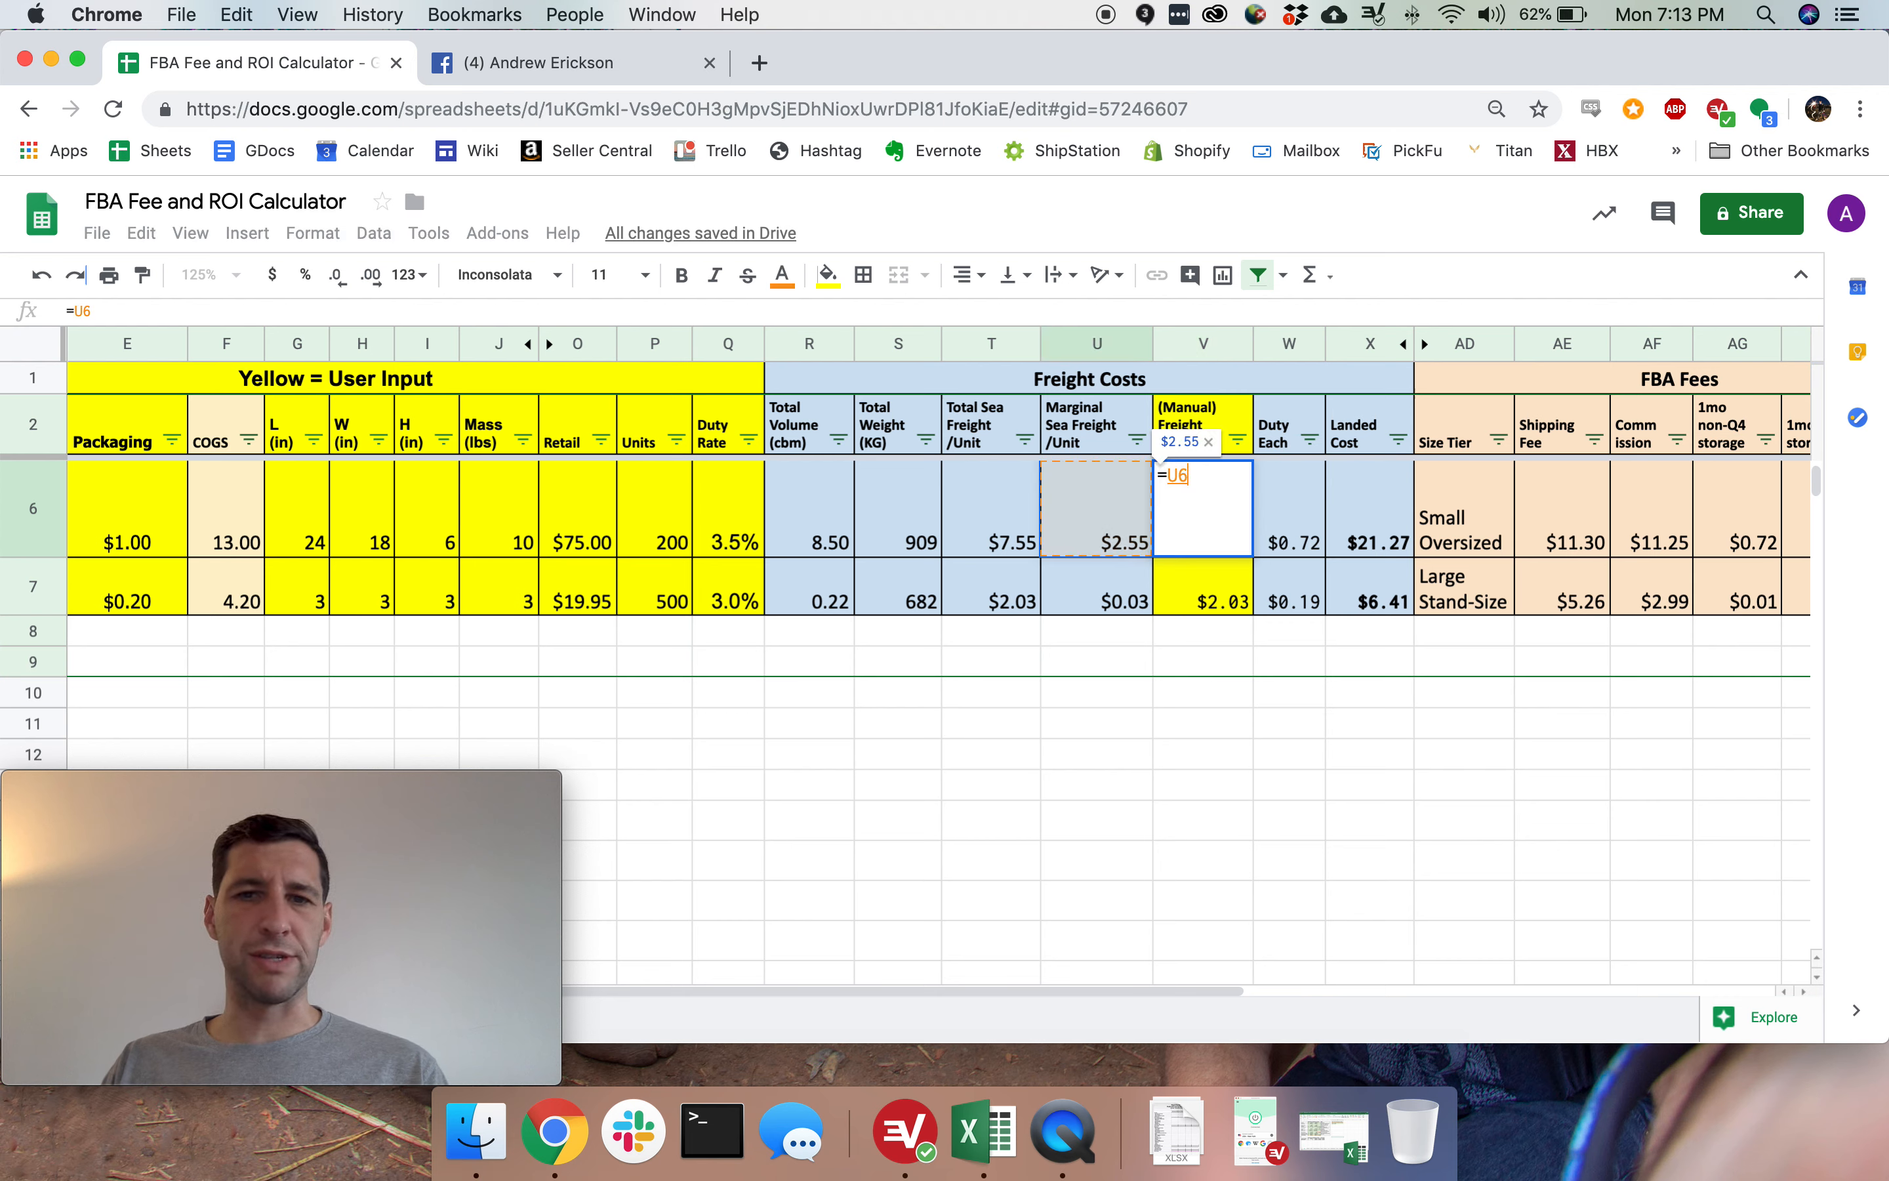
key("Return")
key("Up")
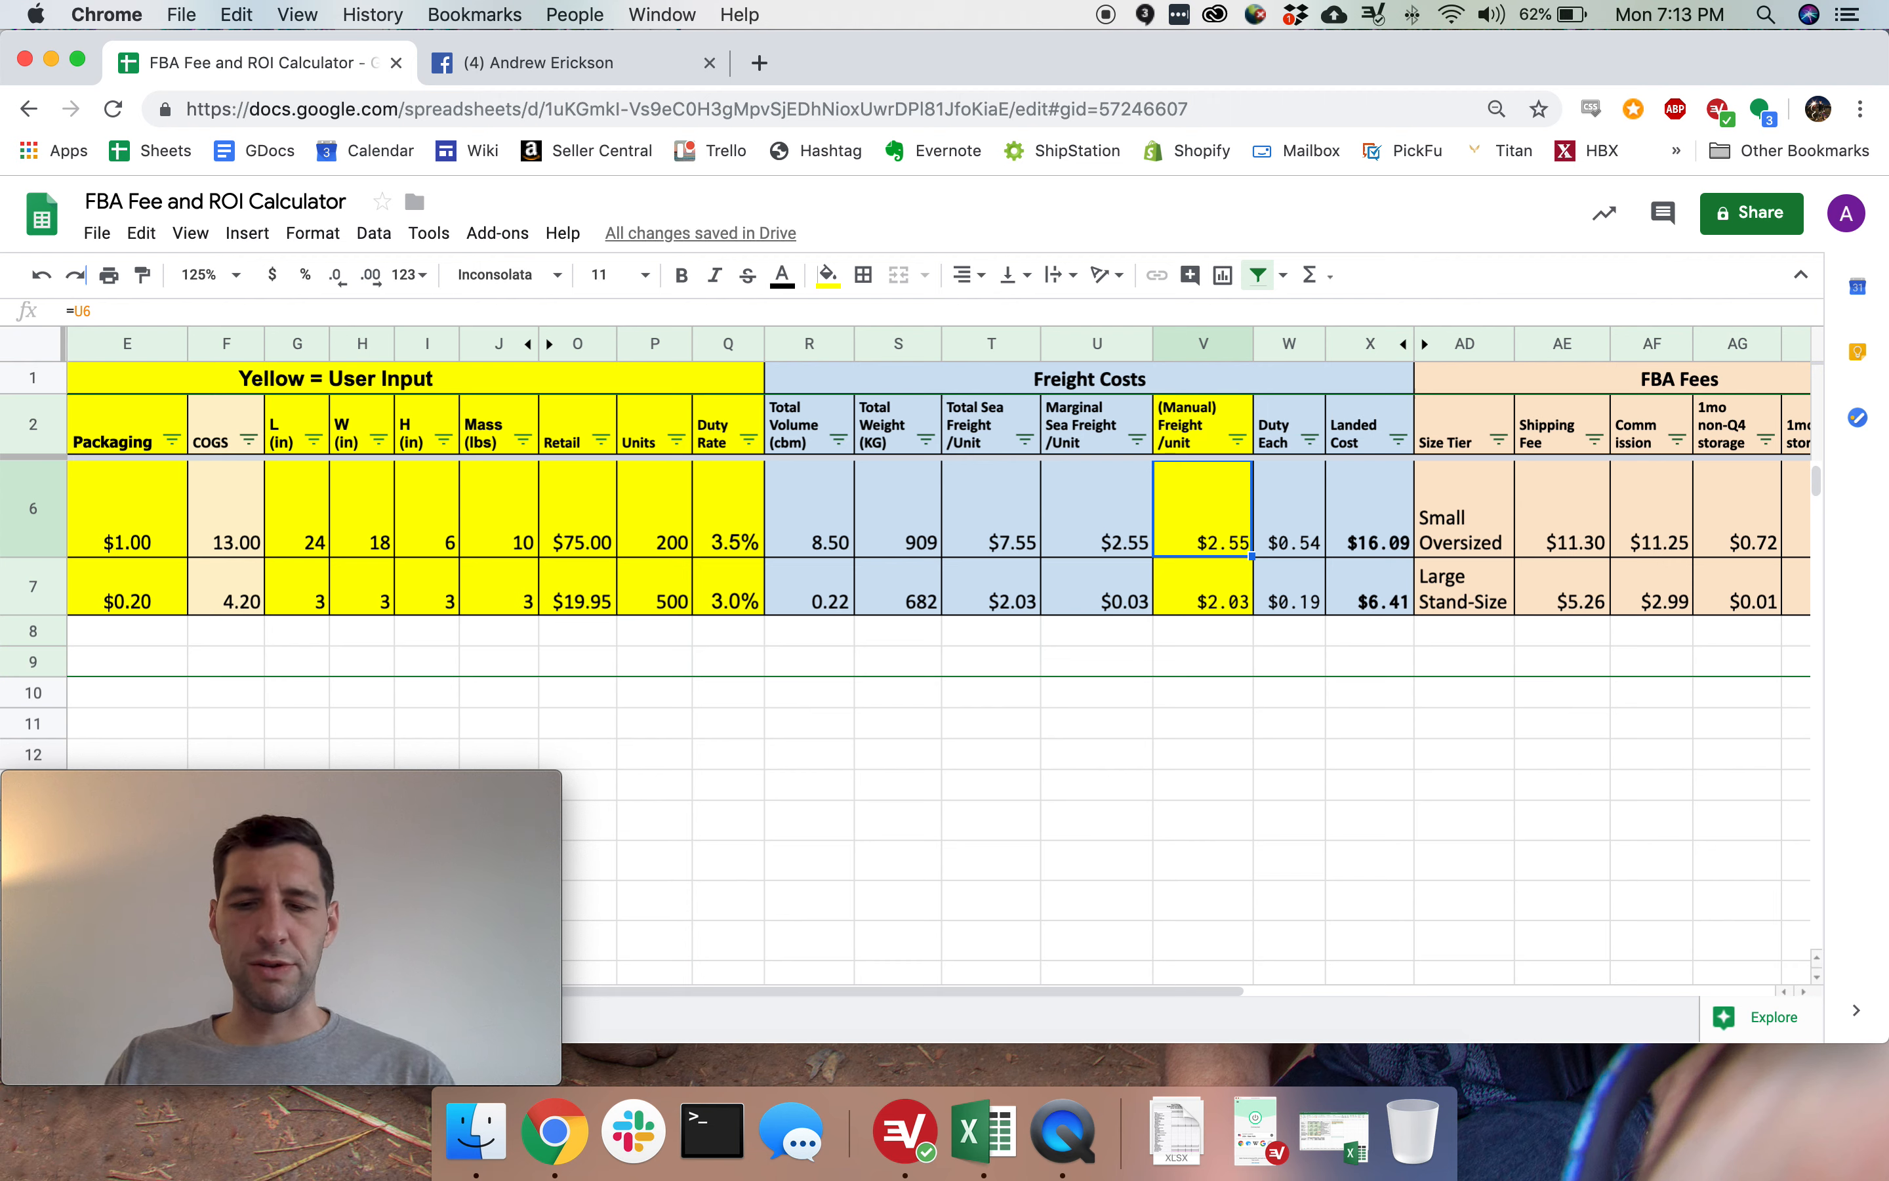
Set Apple Crate's manual freight per unit with the formula =1400/200.
type("=")
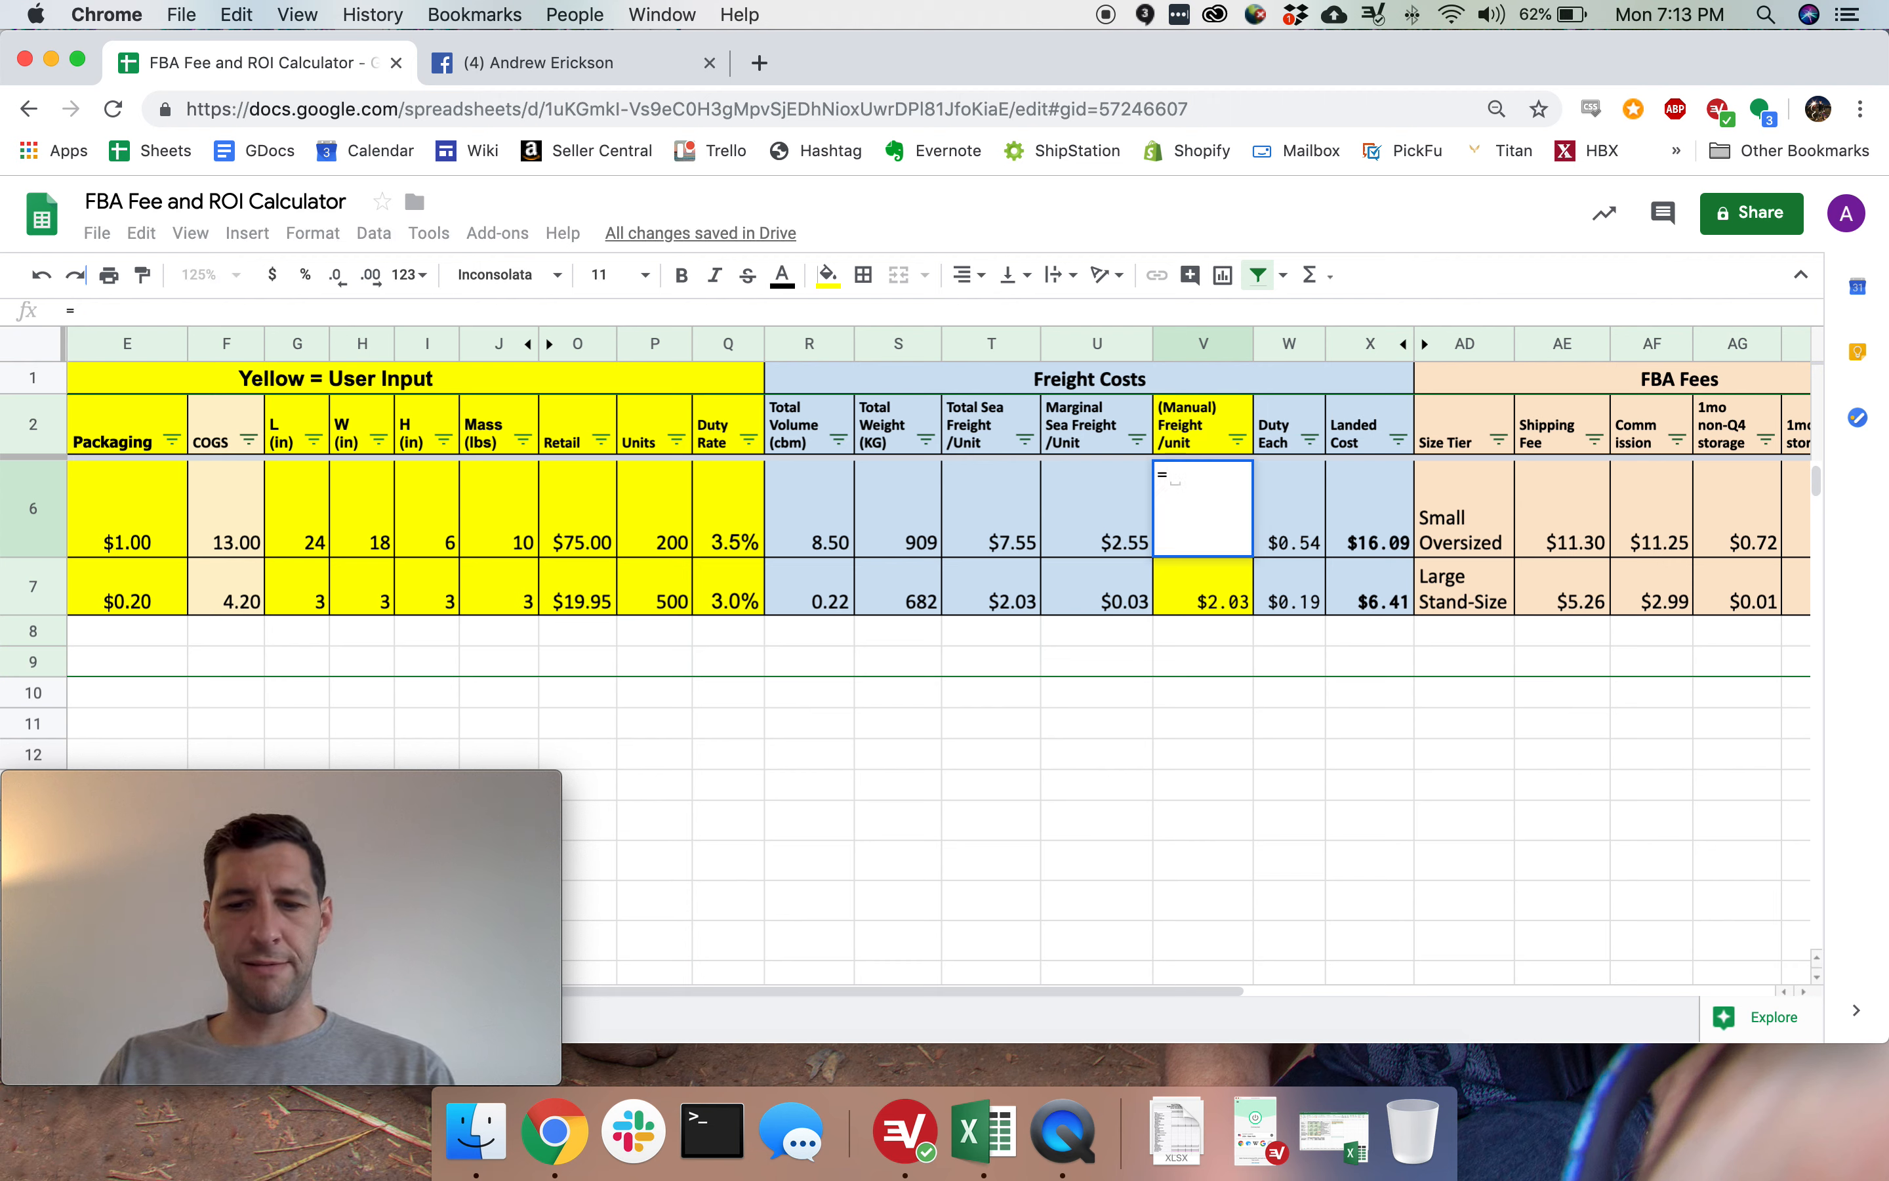
type("1400")
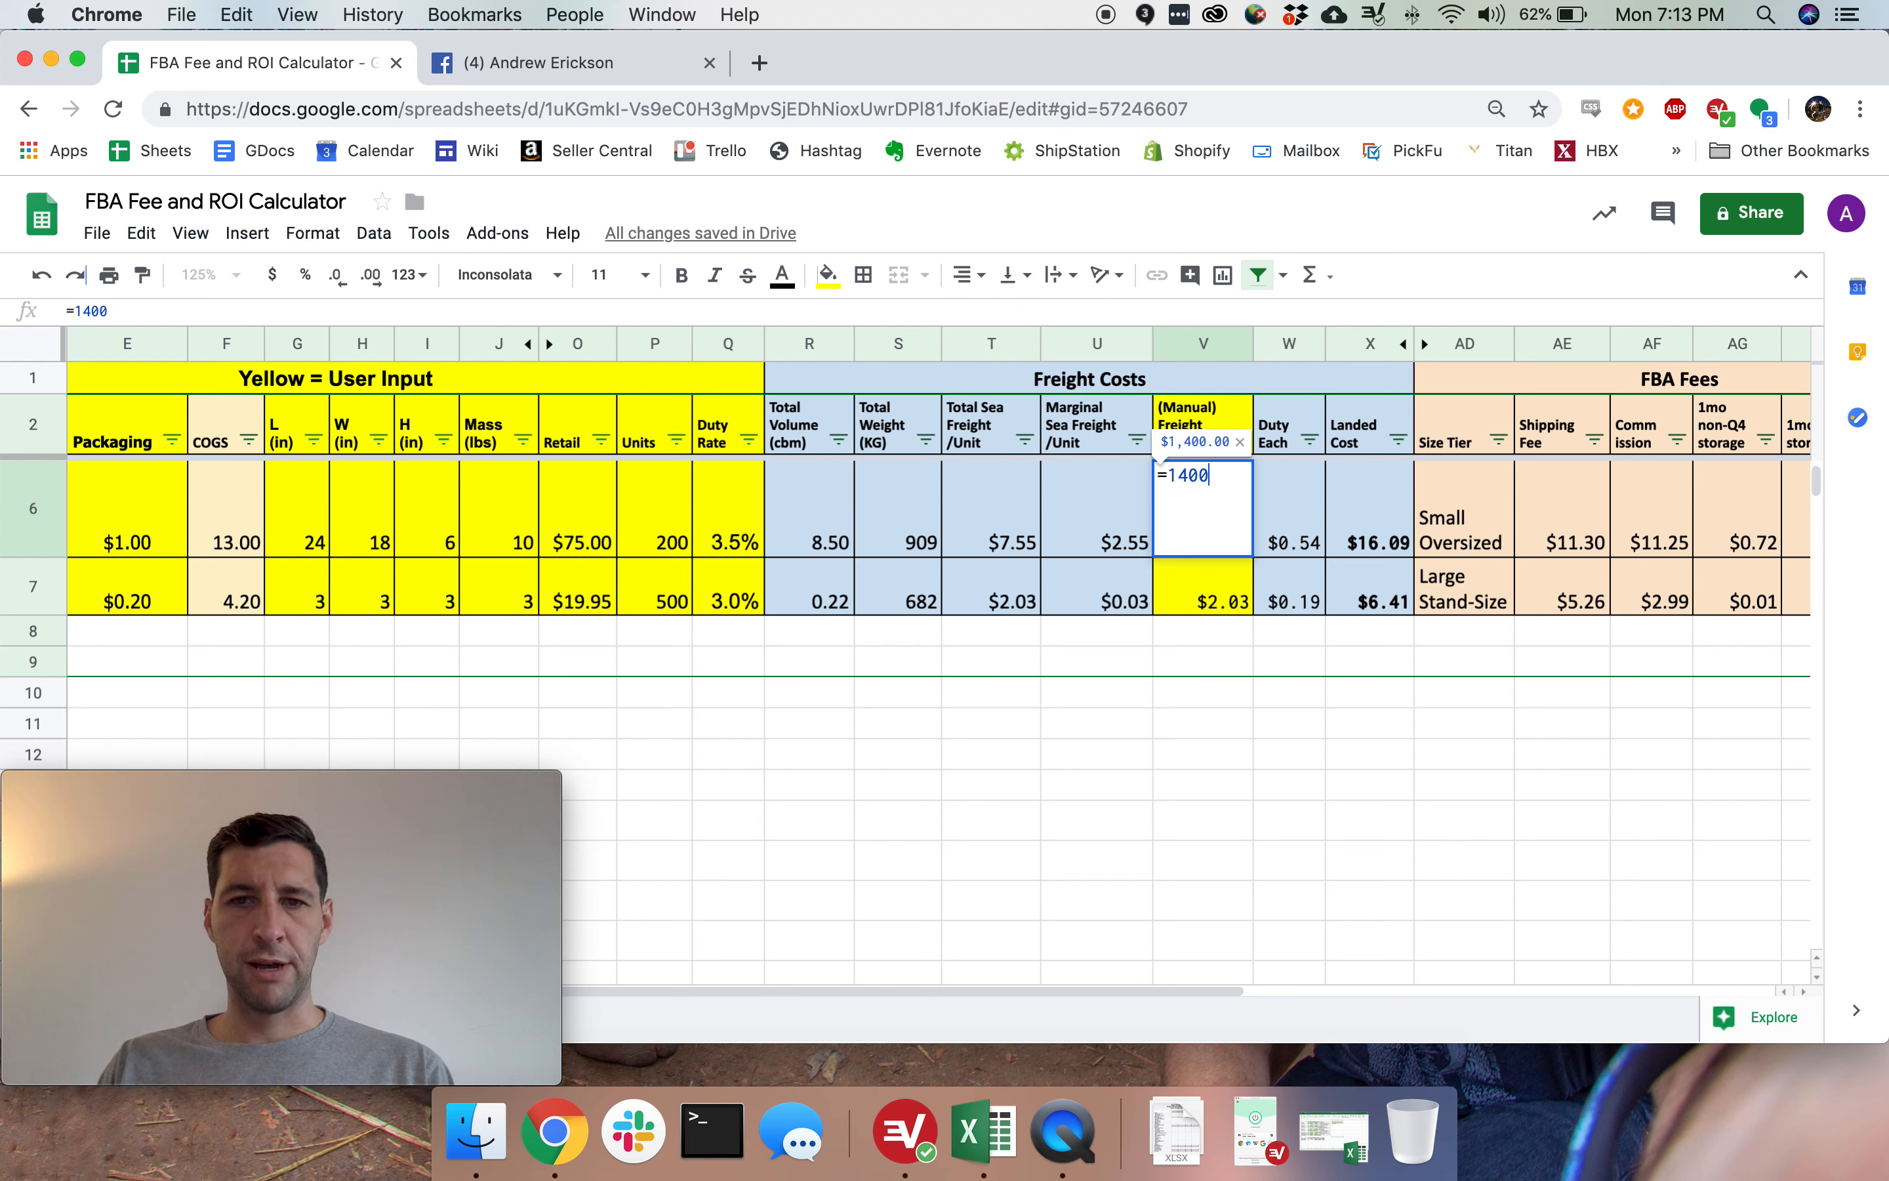
type("/")
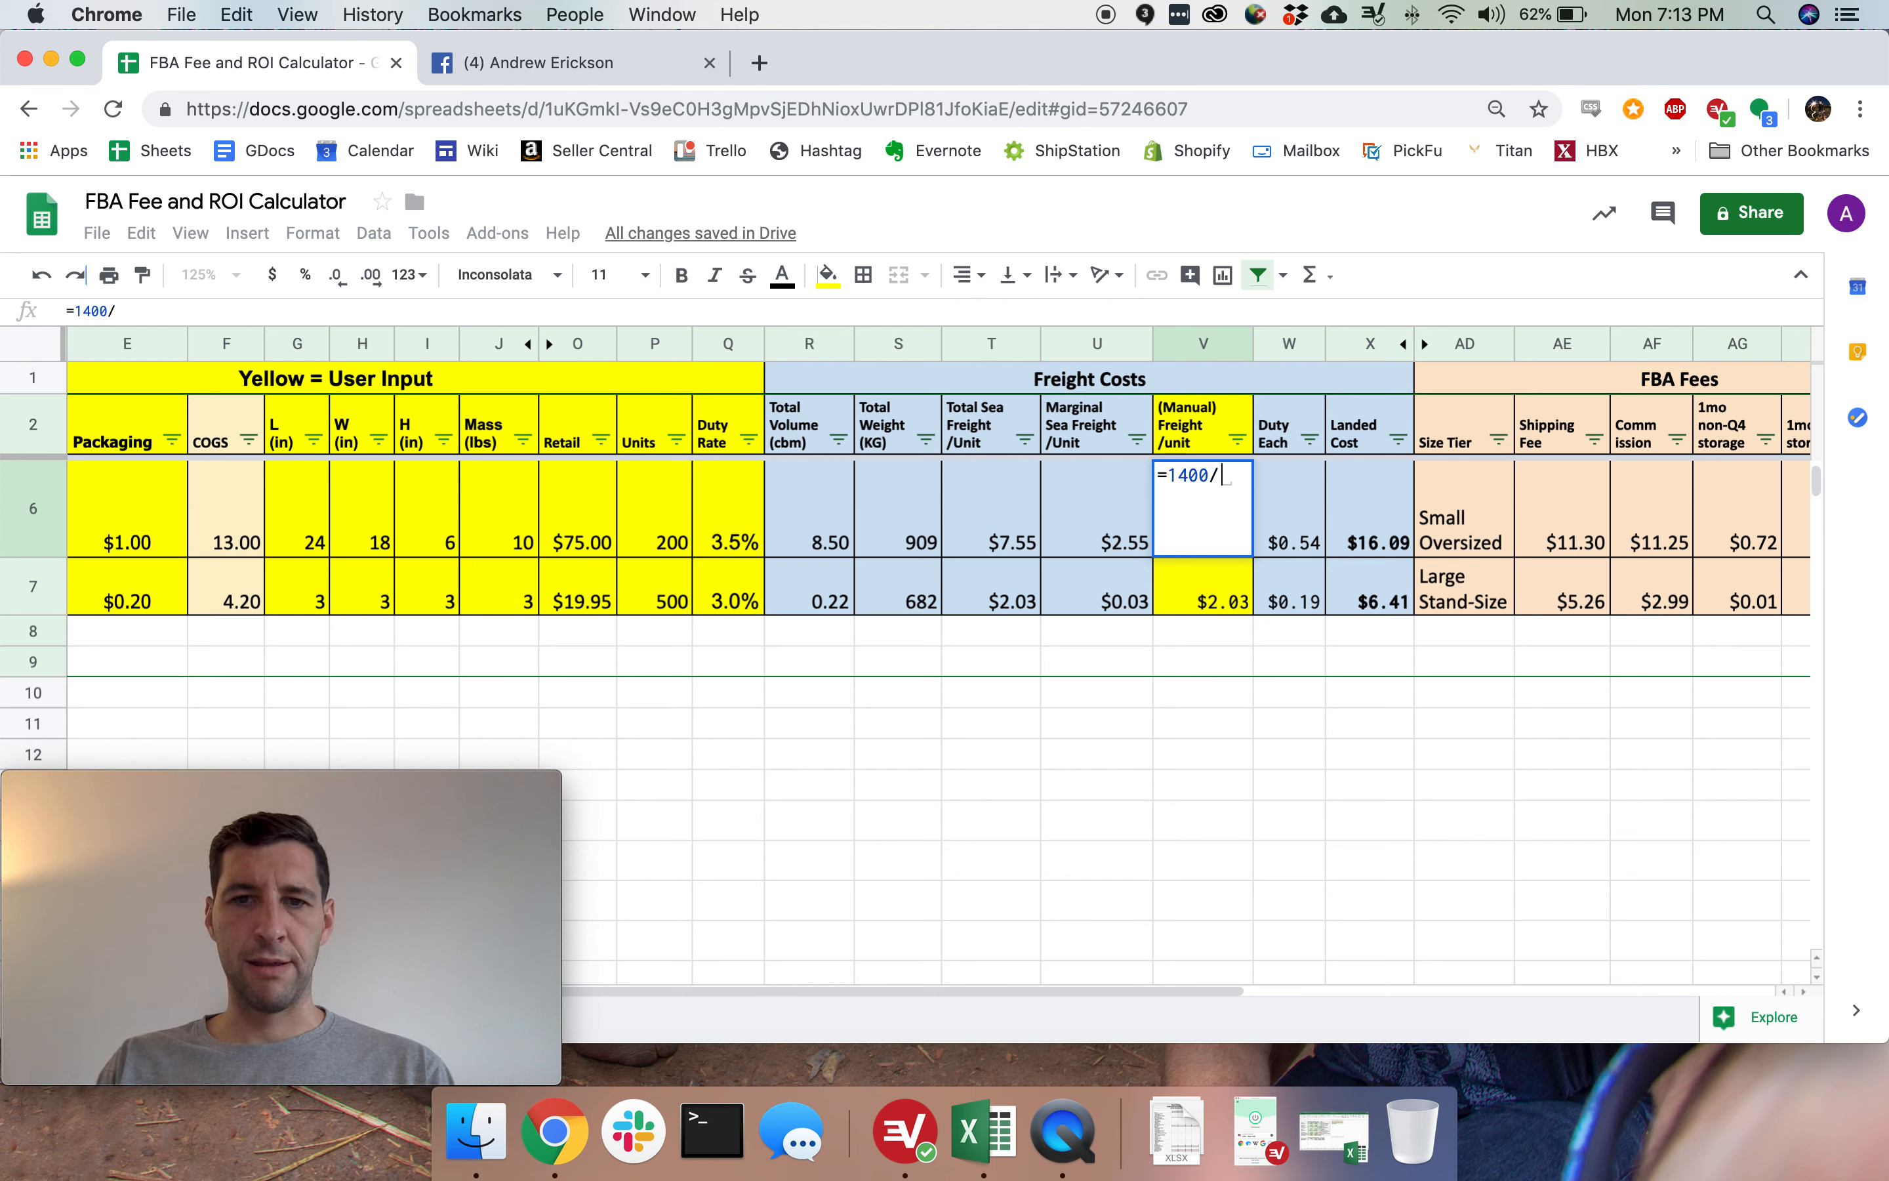
key("BackSpace")
key("BackSpace")
key("BackSpace")
key("BackSpace")
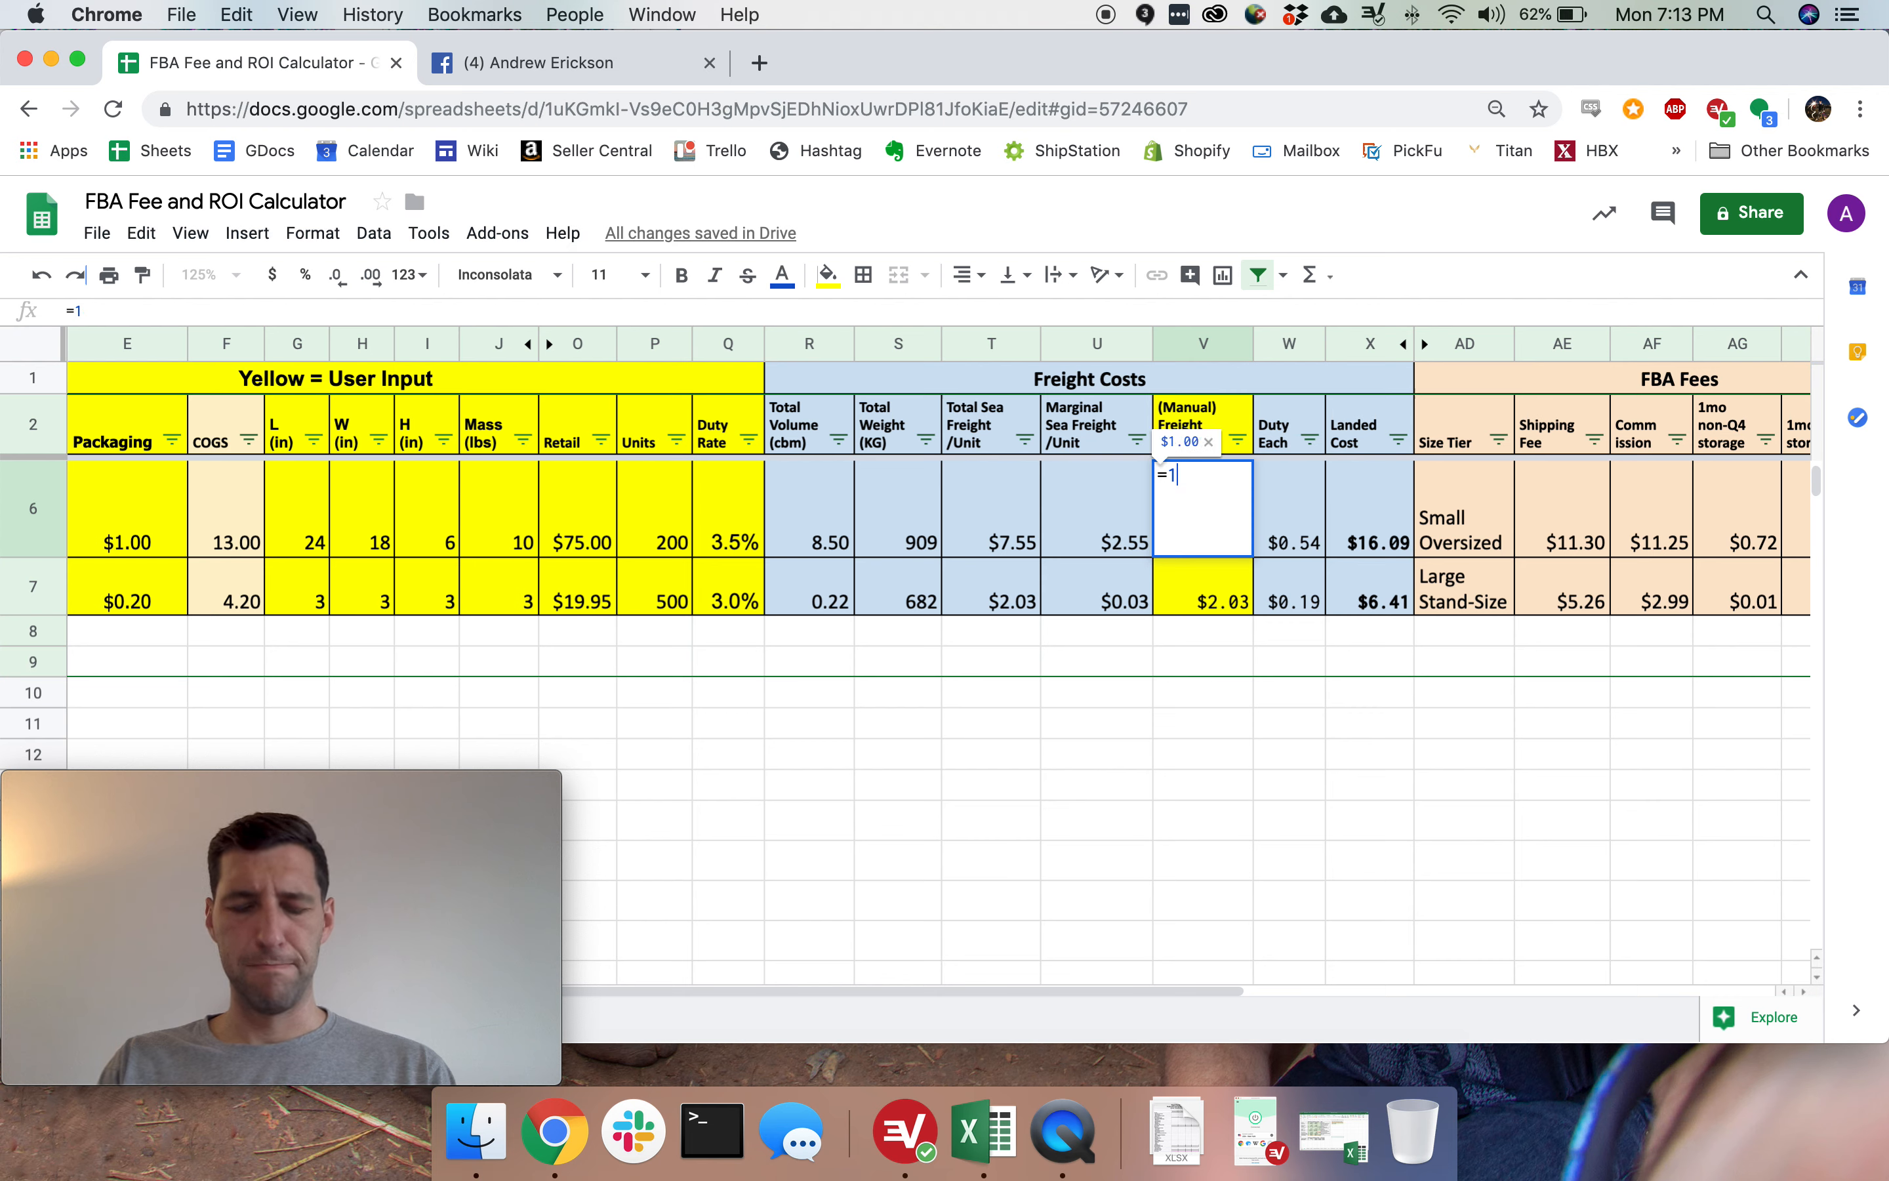
type("400/")
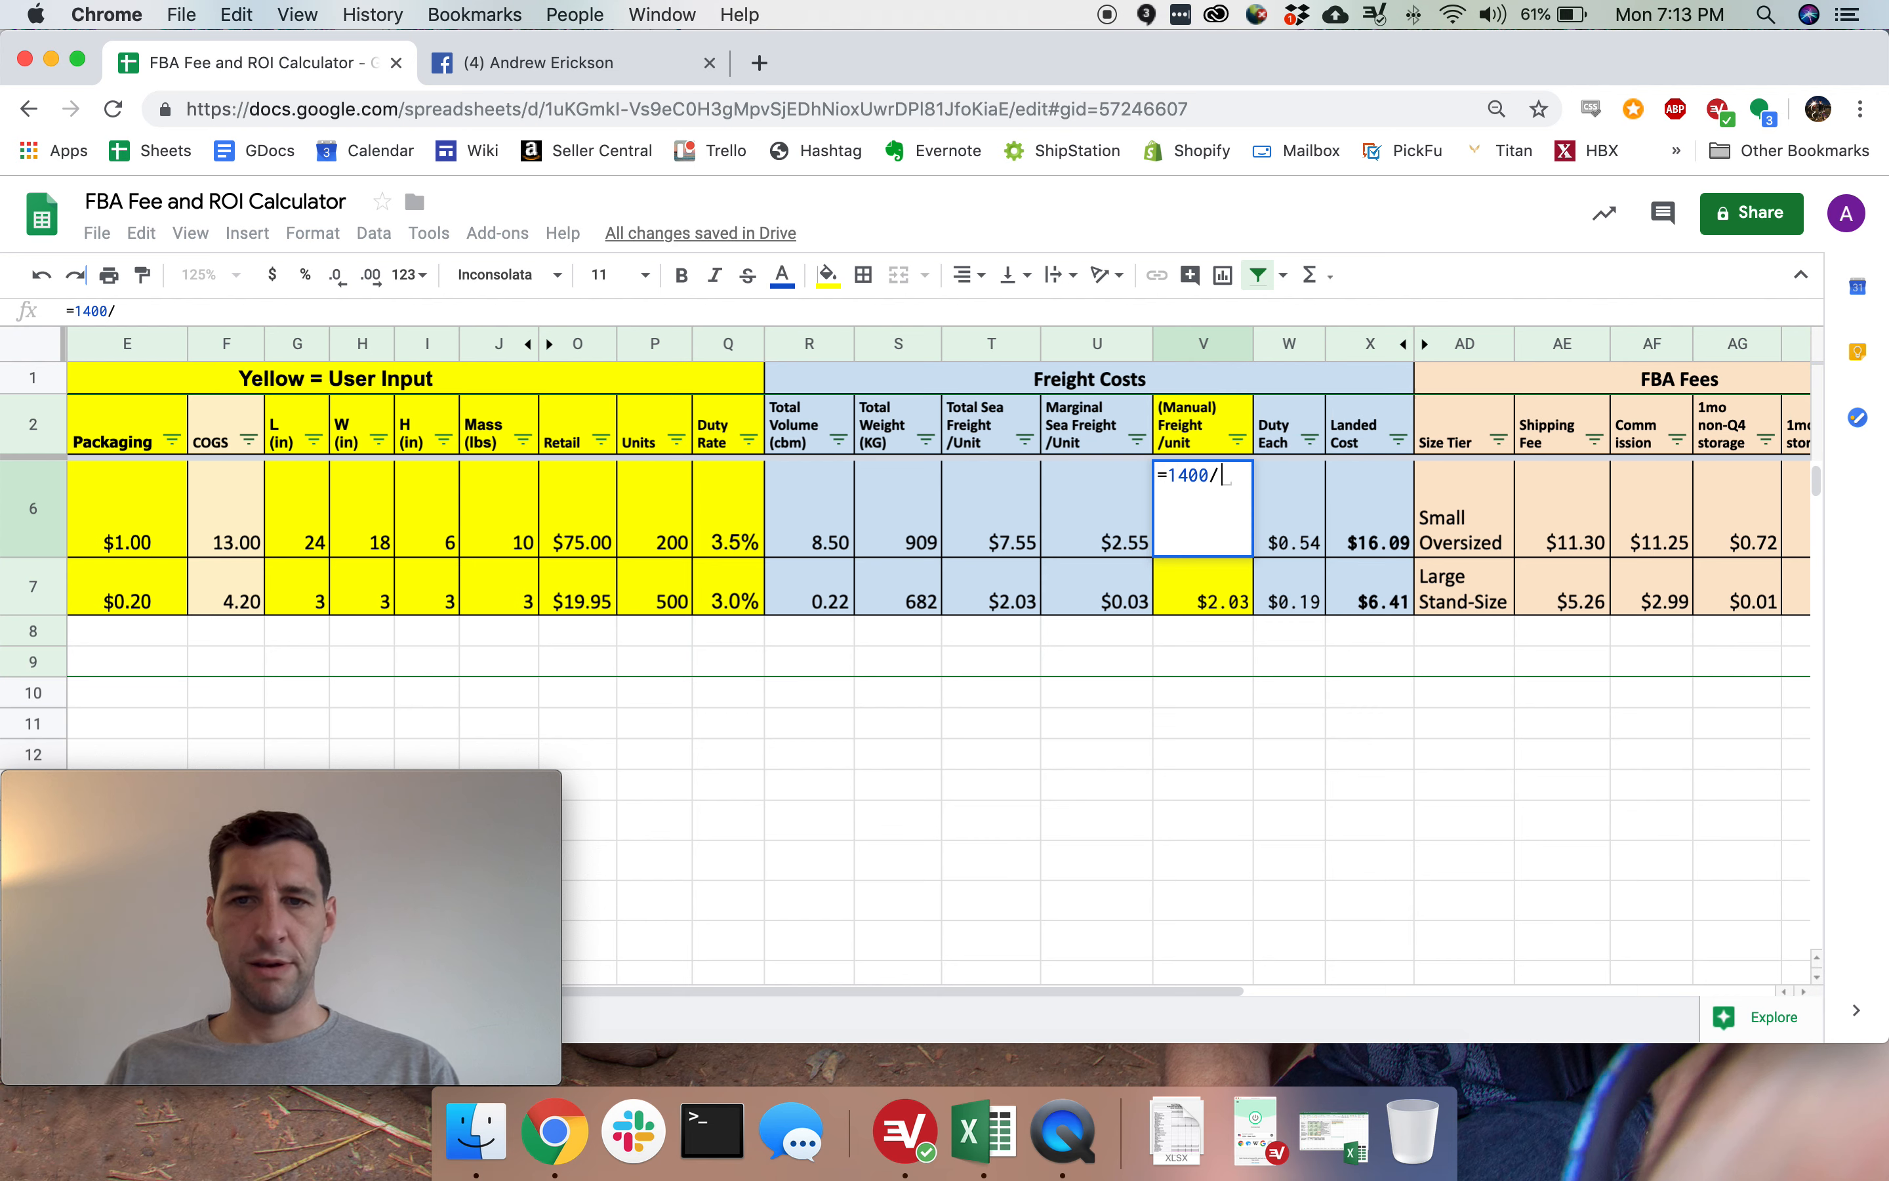
type("200")
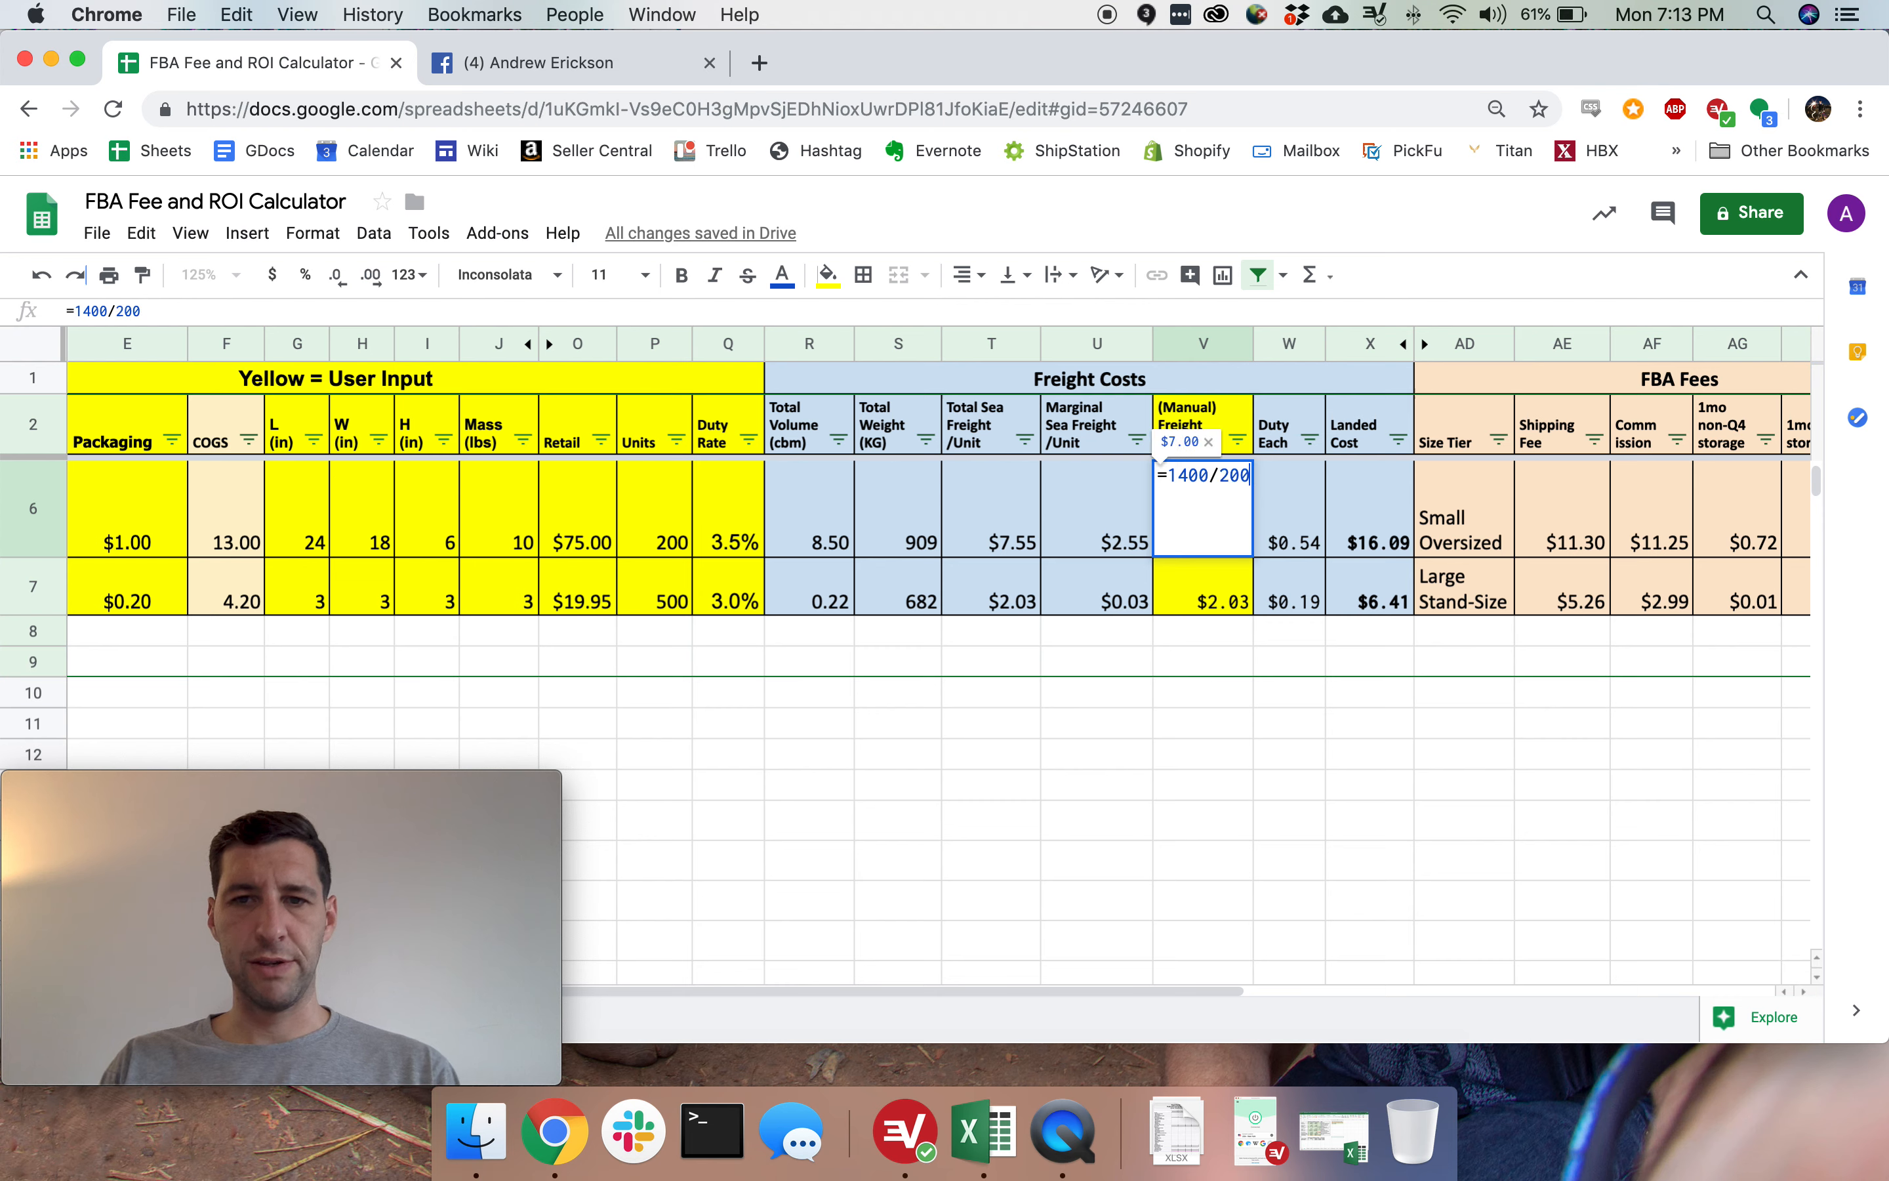
key("Return")
key("Up")
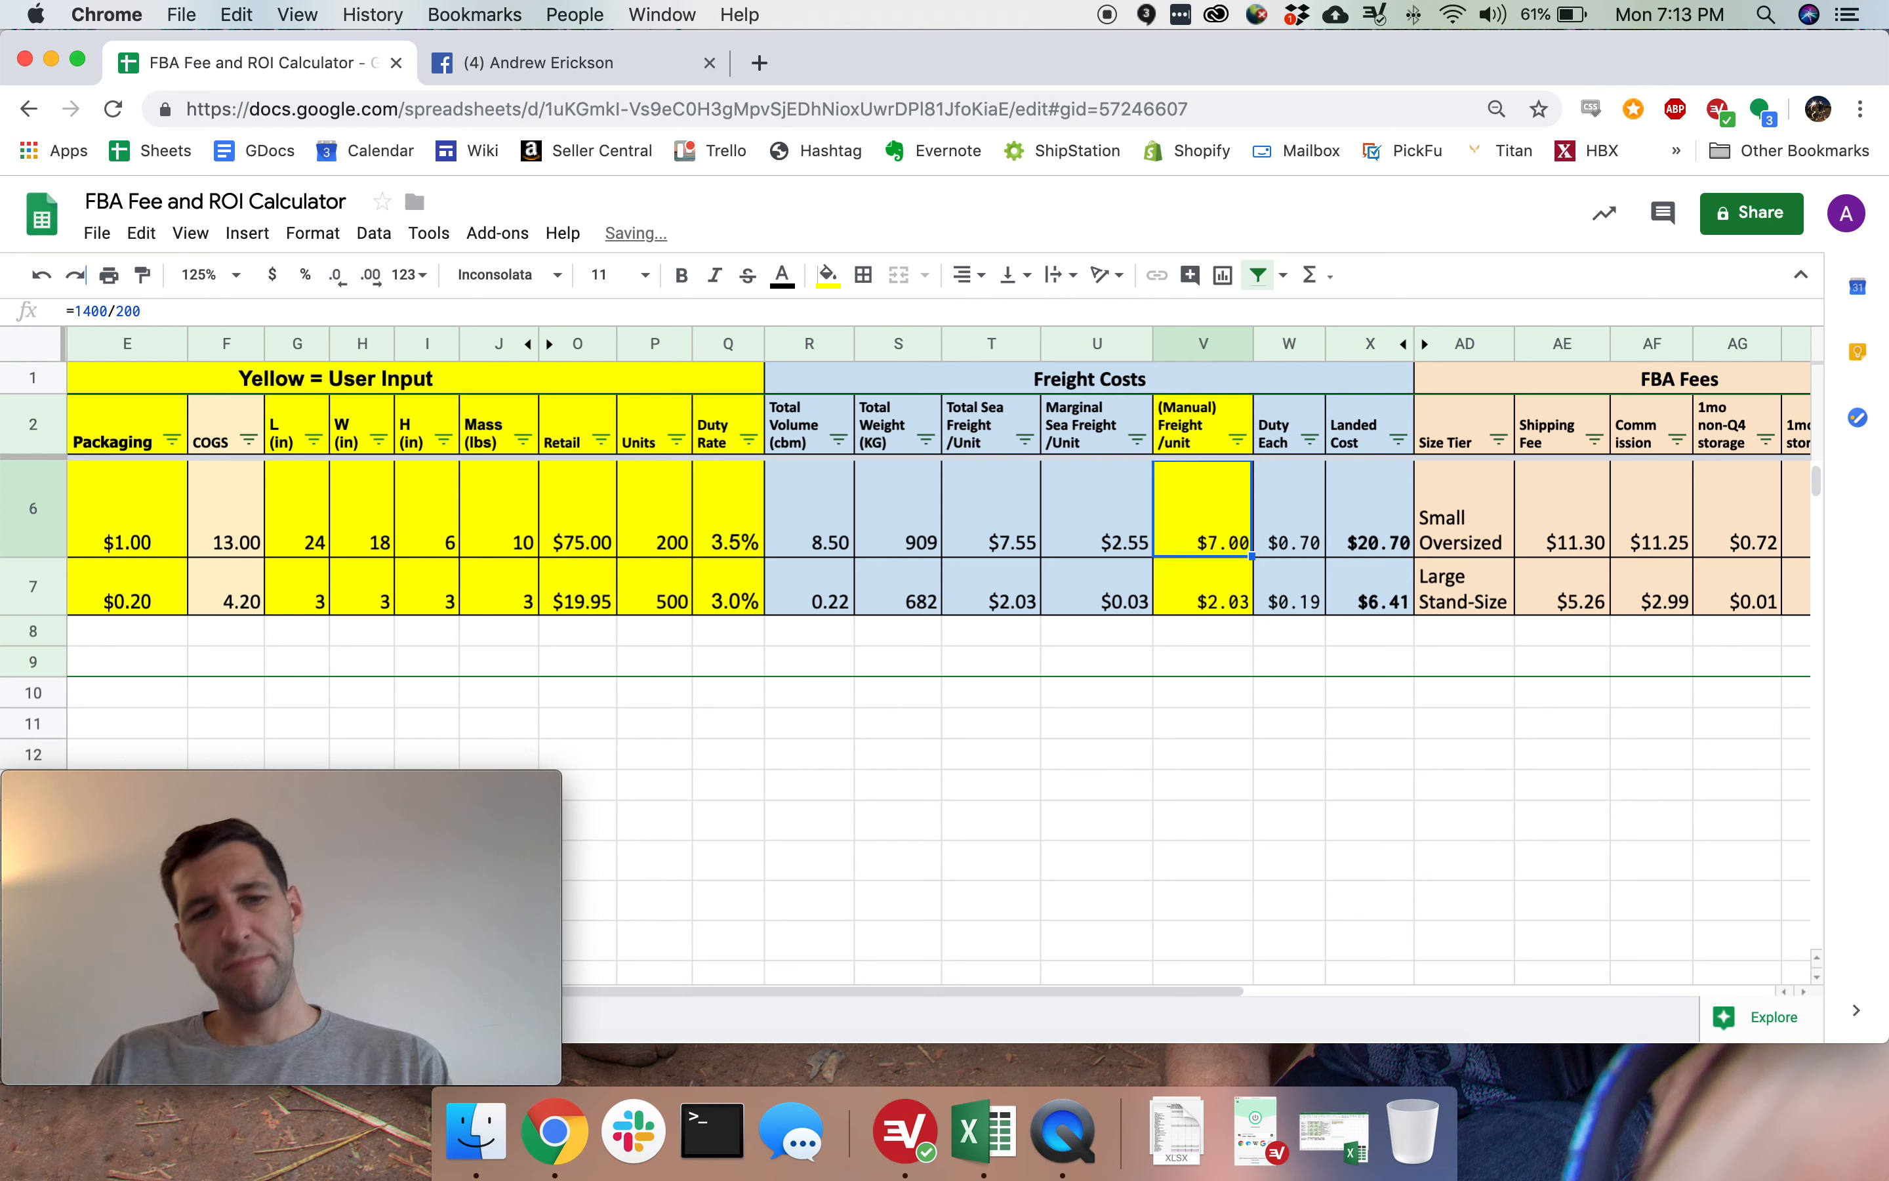
Look over Apple Crate's Landed Cost and the FBA Fees columns from Size Tier to Total FBA Fees.
key("Right")
key("Right")
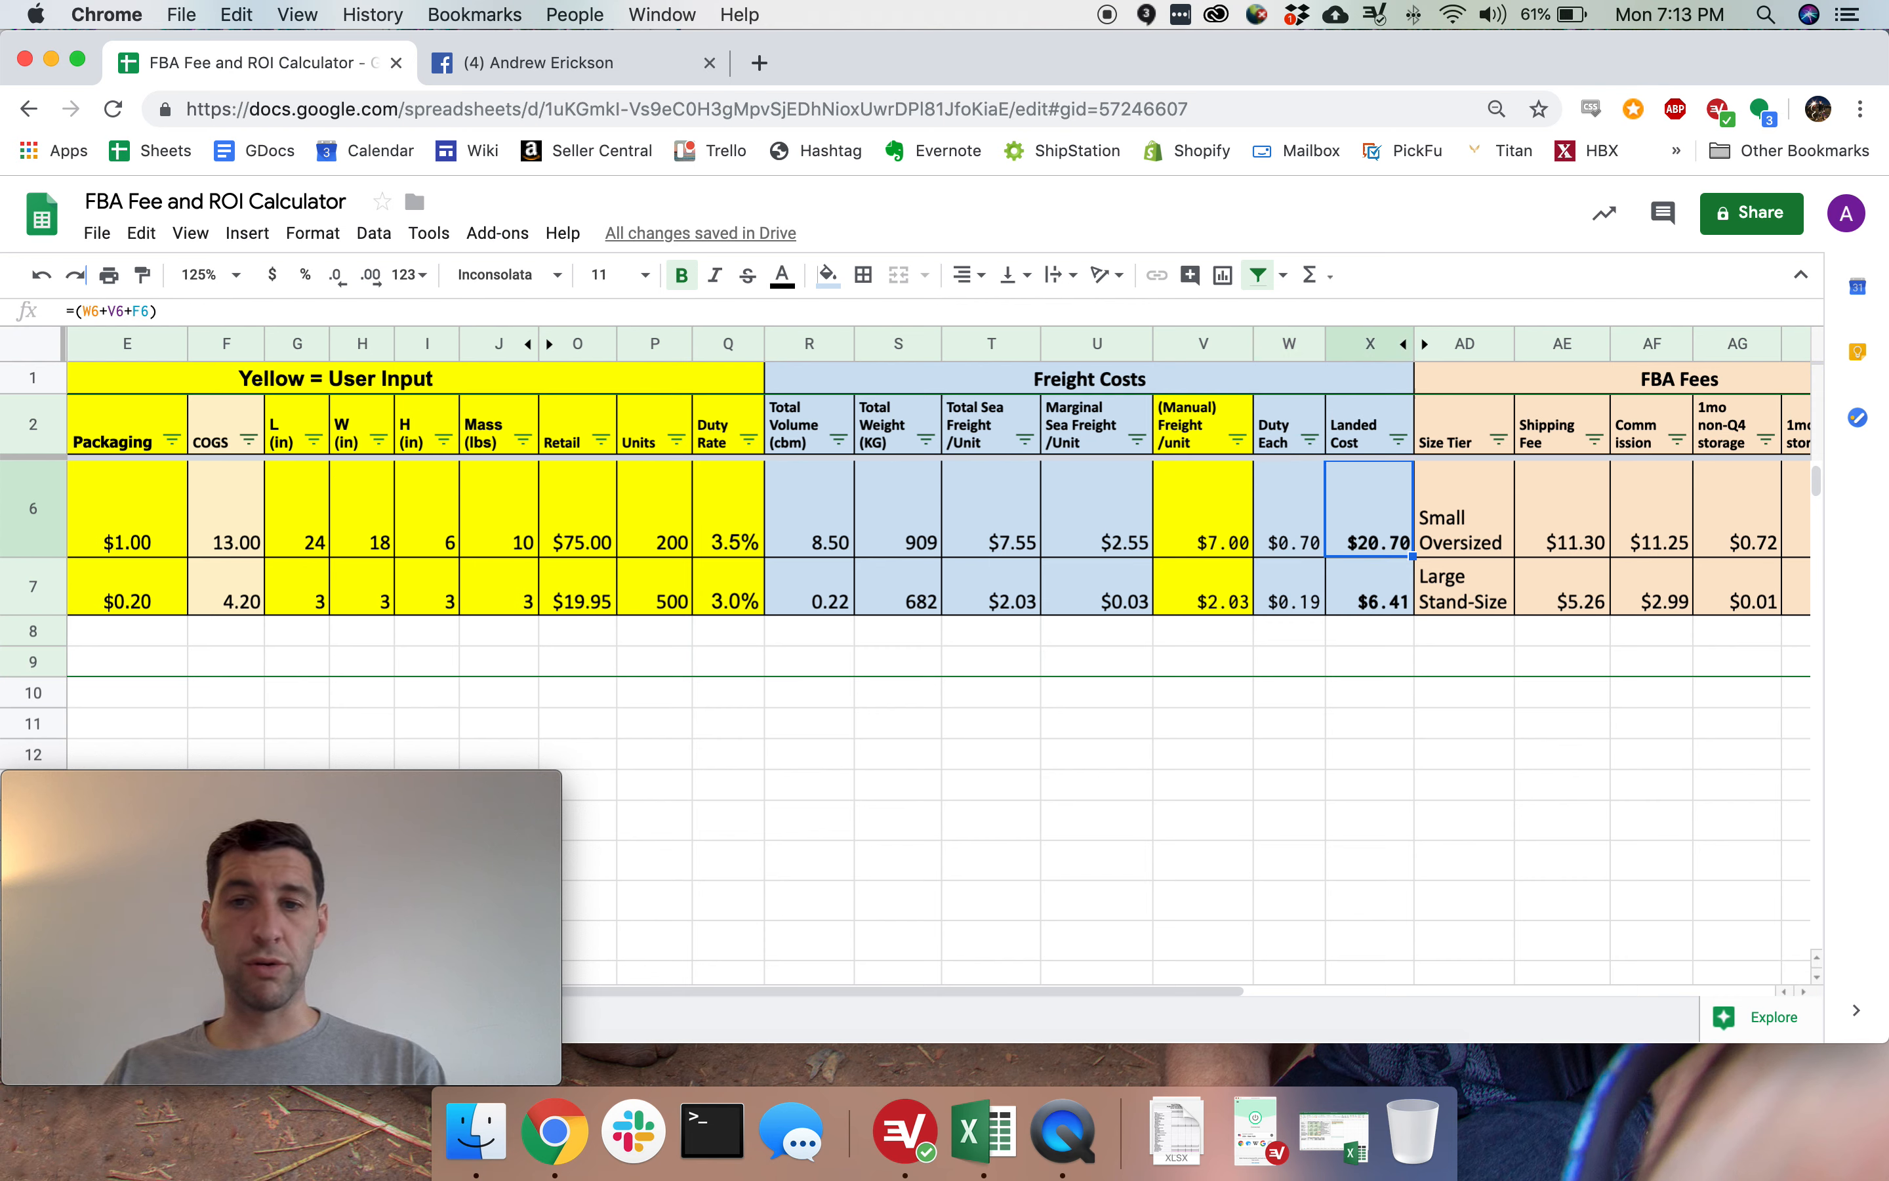
key("Right")
key("Right")
key("Right")
key("Right")
key("Right")
key("Right")
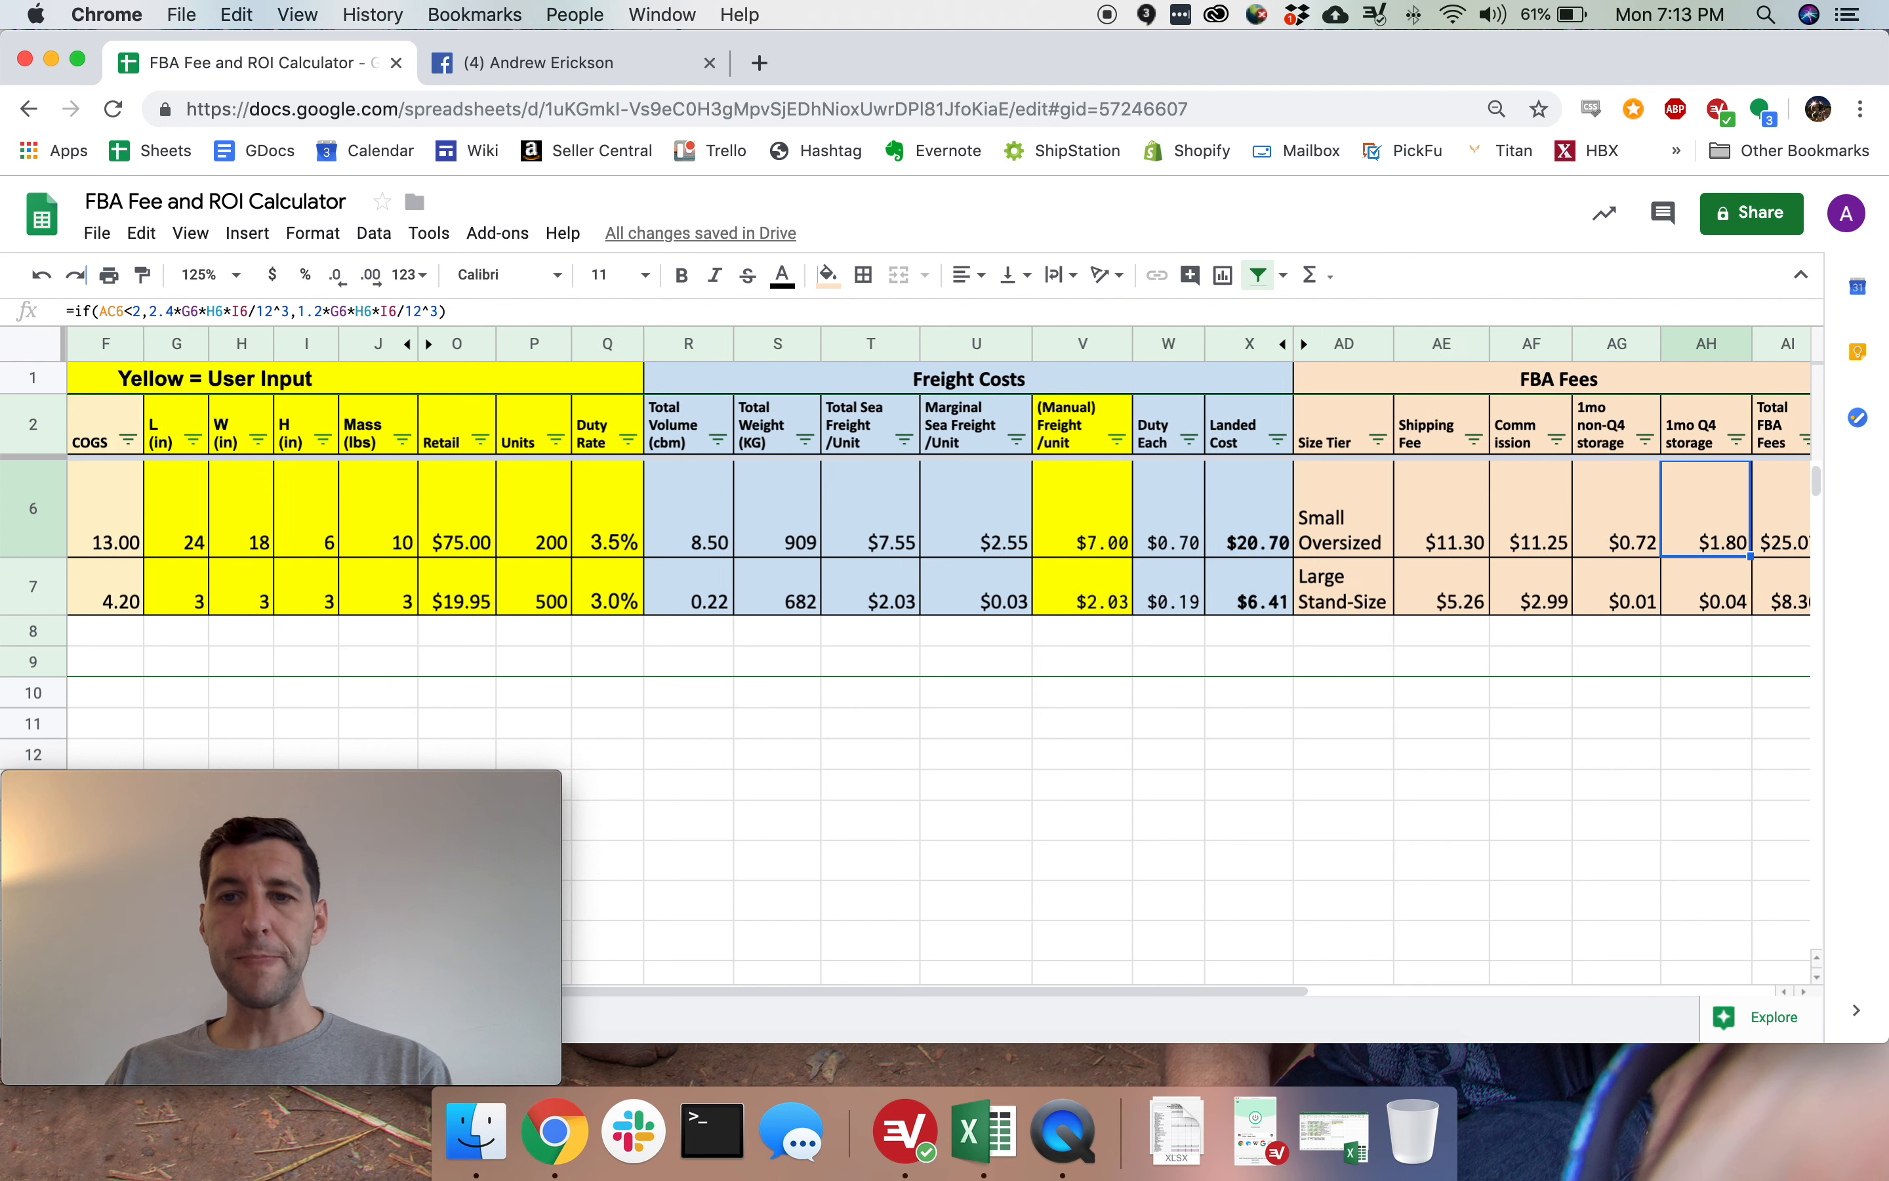
key("Right")
key("Right")
key("Left")
key("Left")
key("Left")
key("Left")
key("Left")
key("Left")
key("Left")
key("Left")
key("Left")
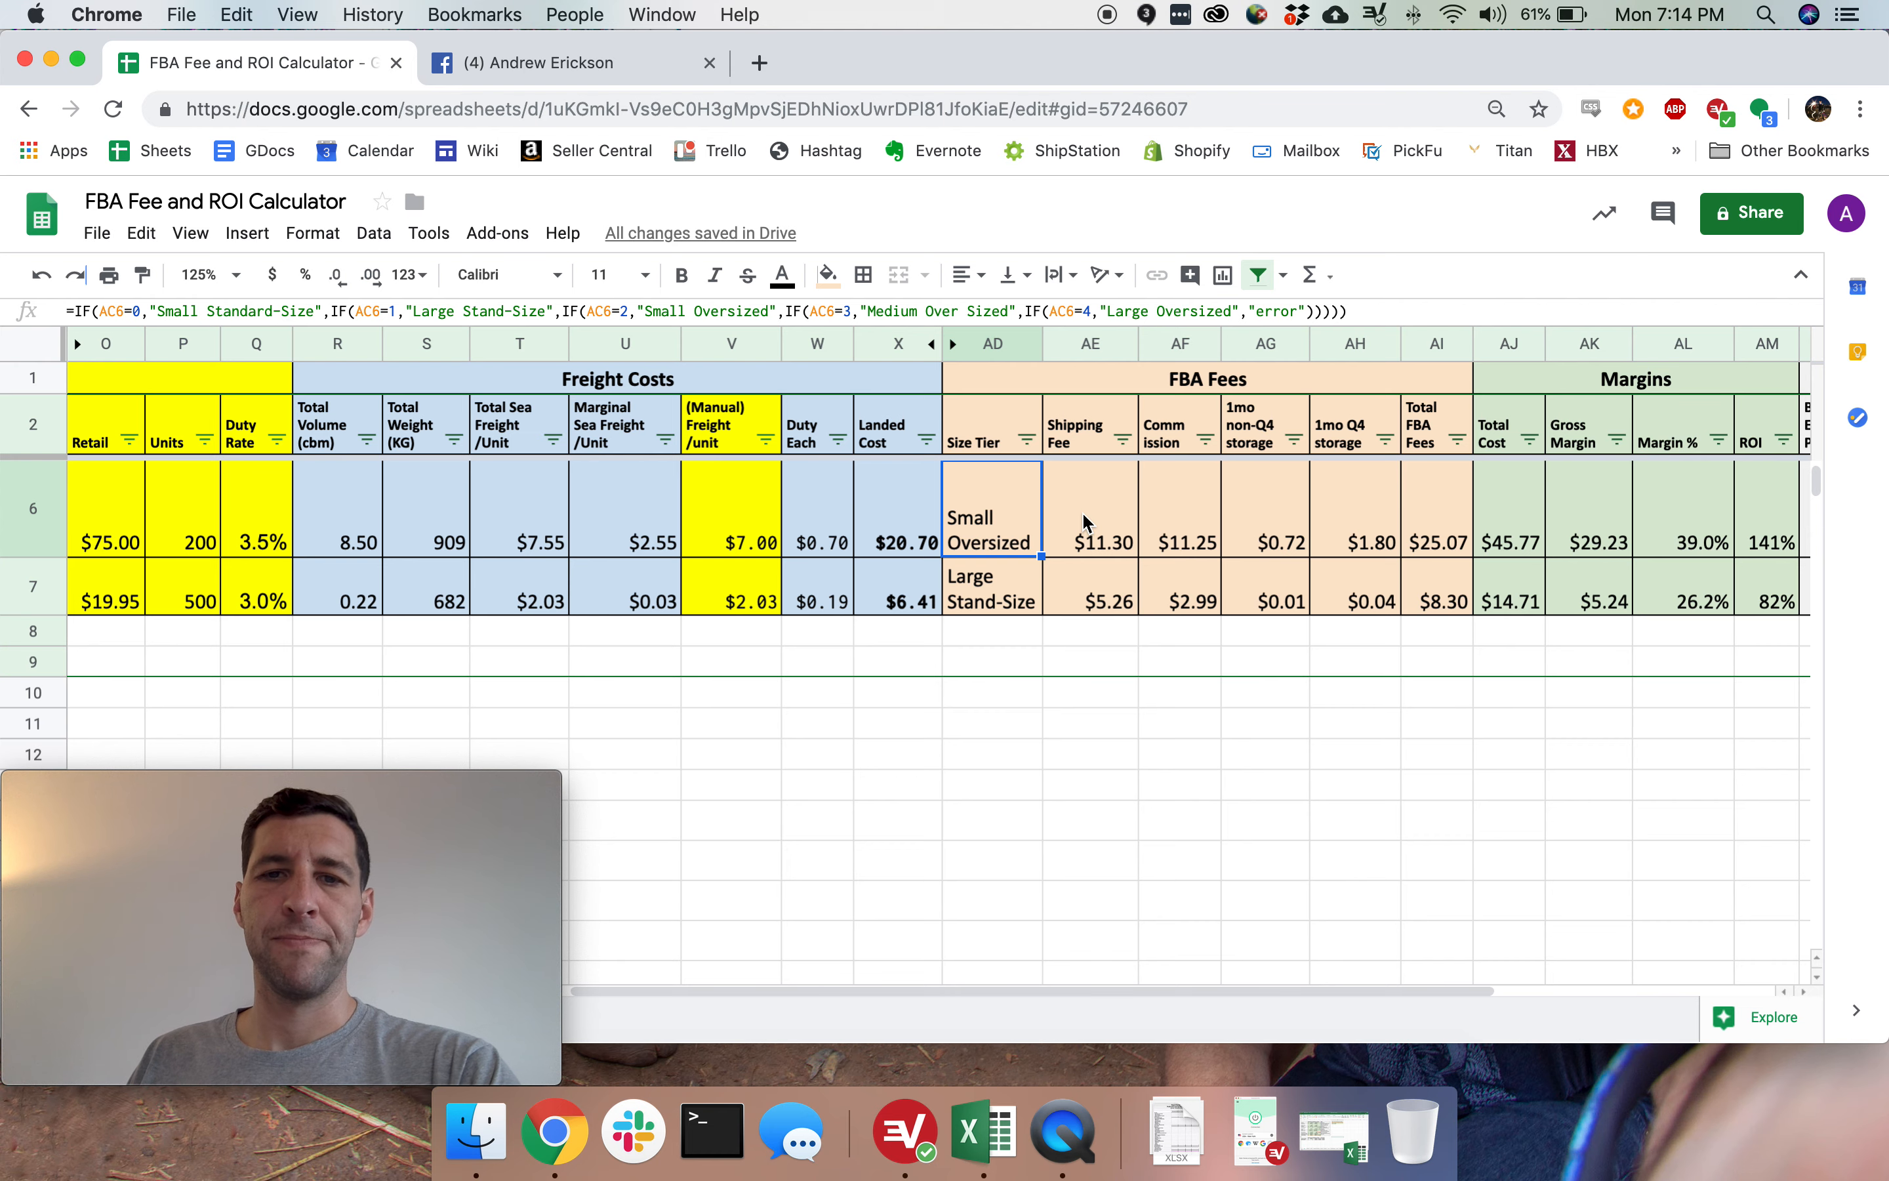
Compare the formulas for Apple Crate's Shipping Fee and Commission under FBA Fees.
scroll(1088, 523, "up", 1)
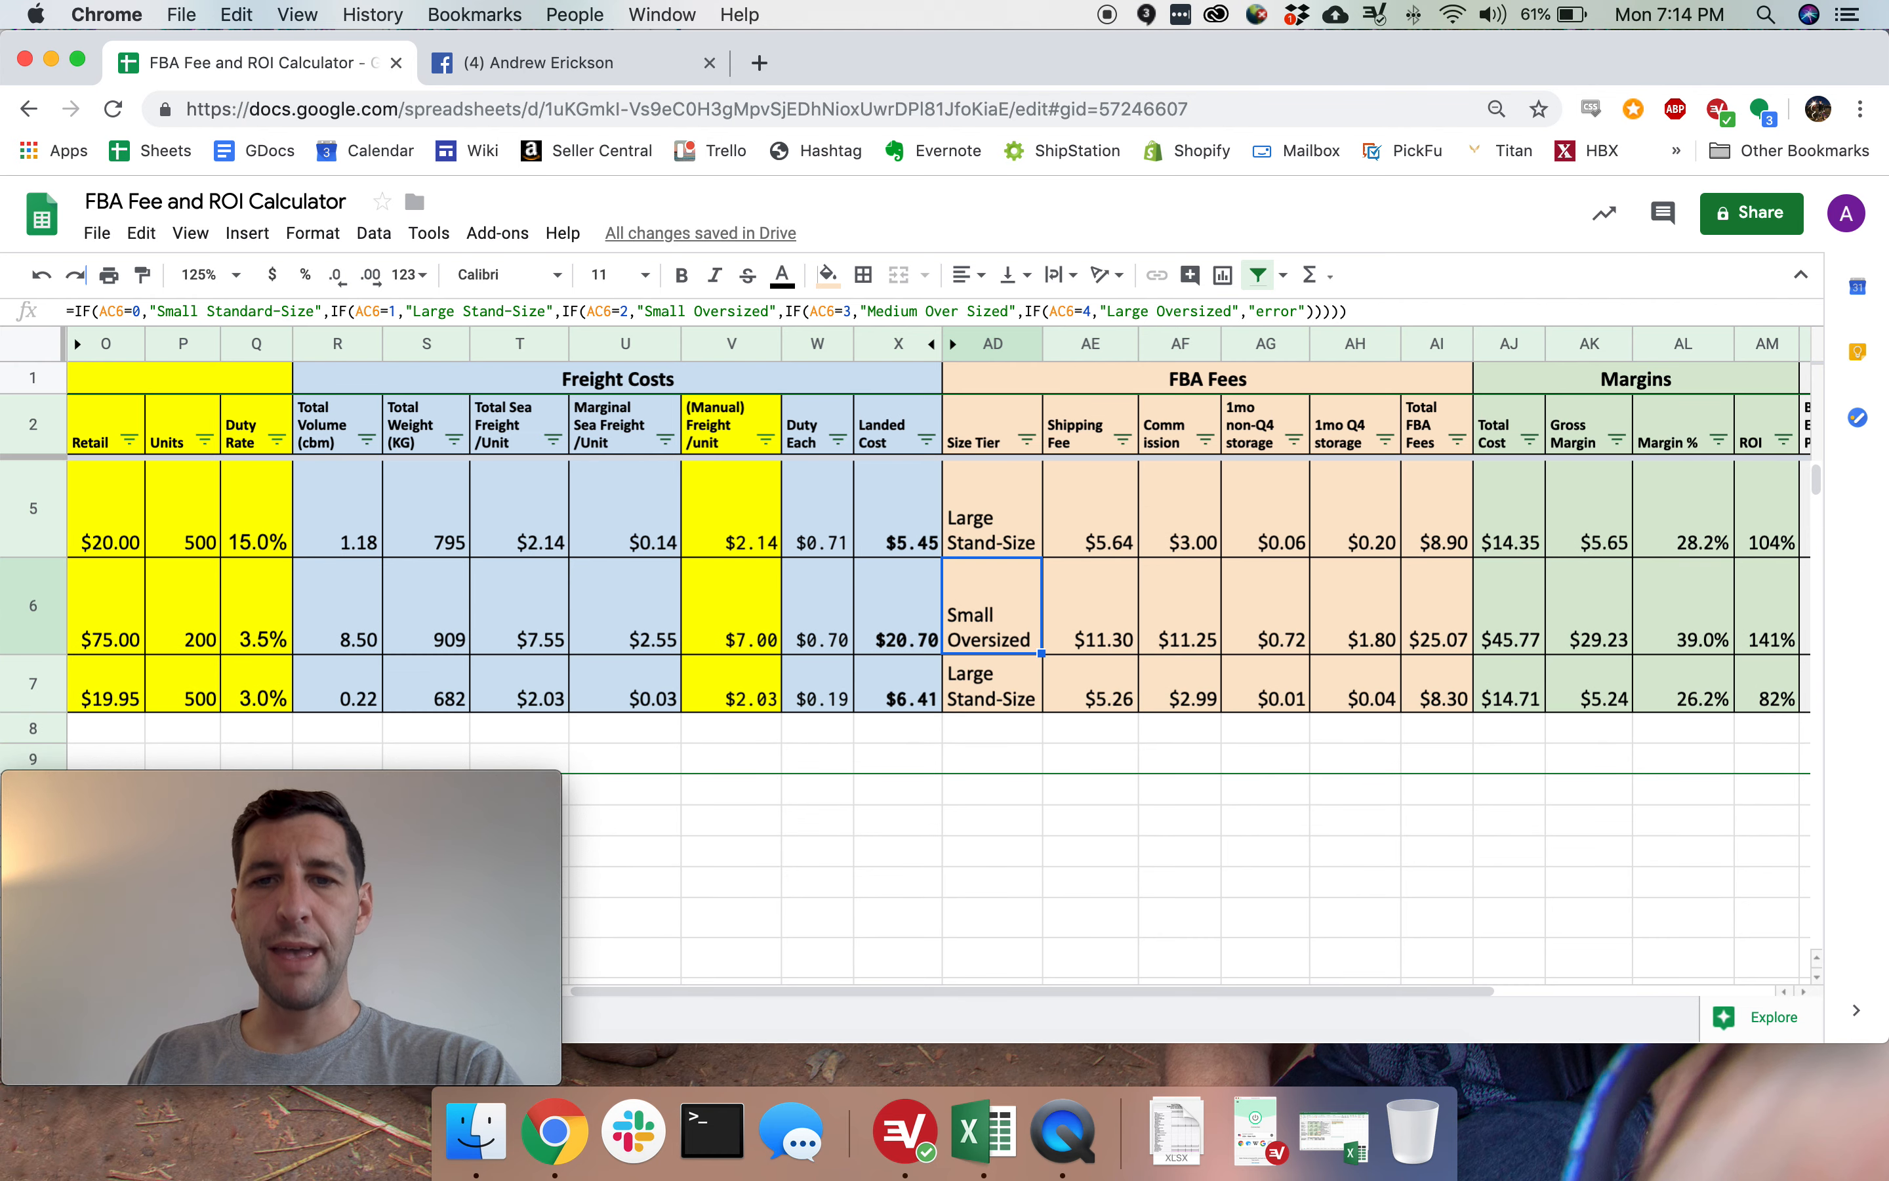
left_click(1083, 562)
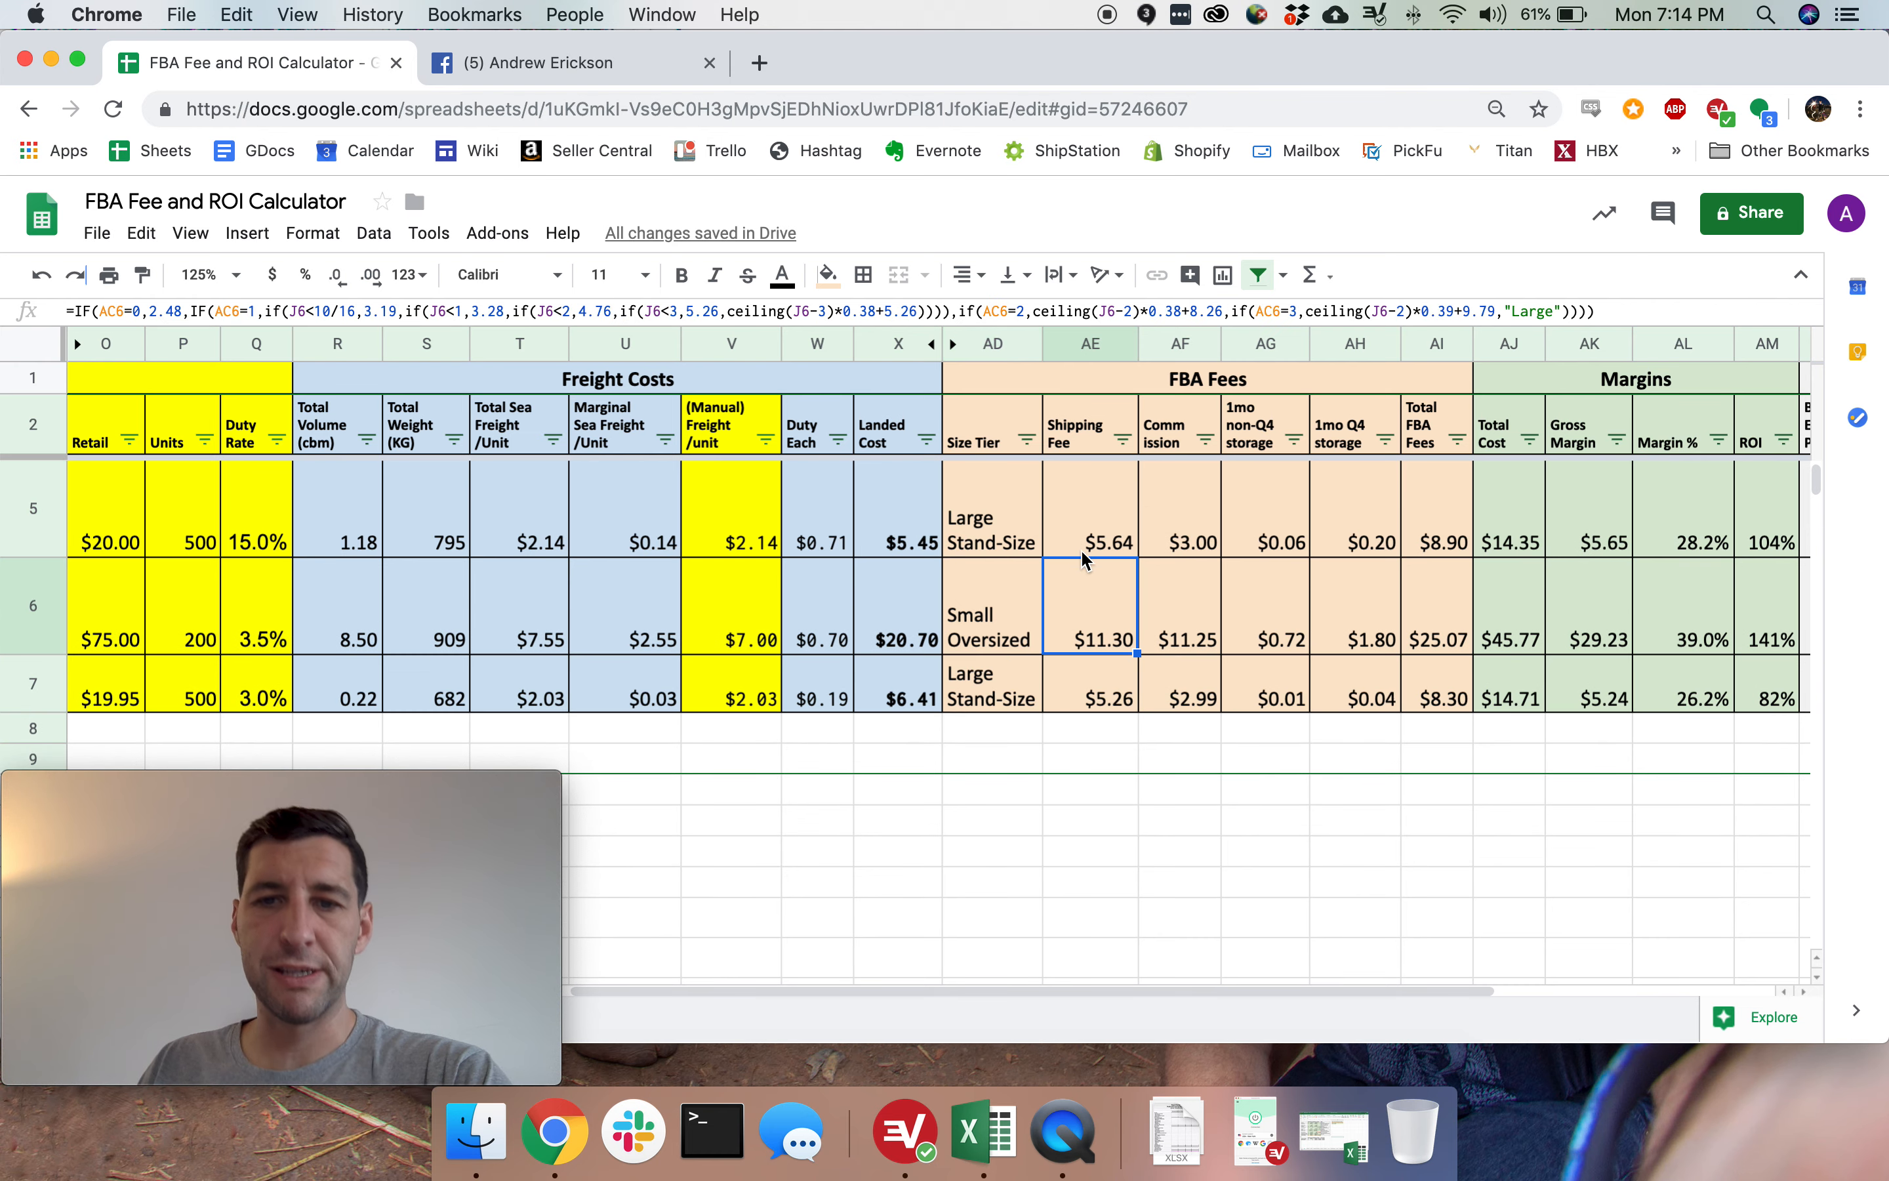
left_click(1183, 624)
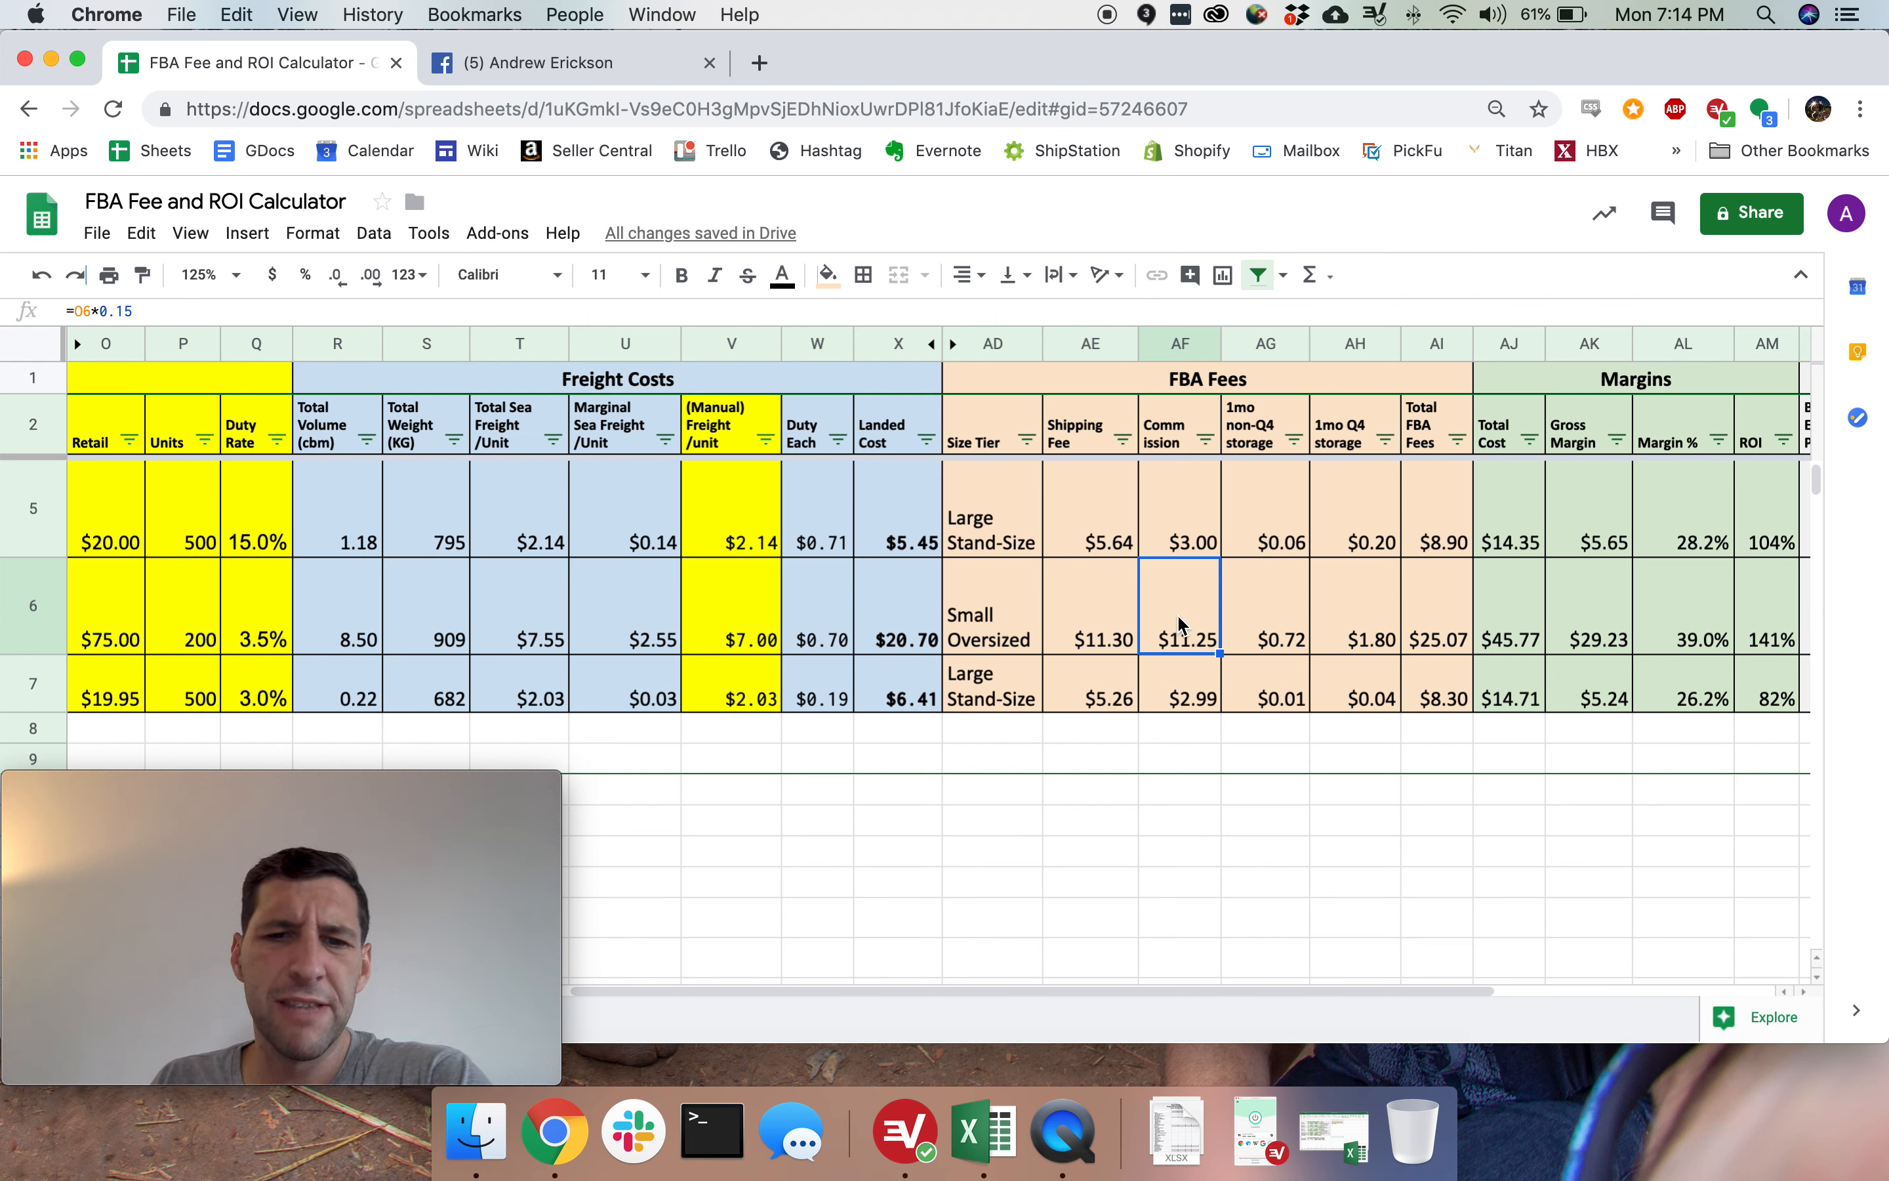
left_click(1108, 624)
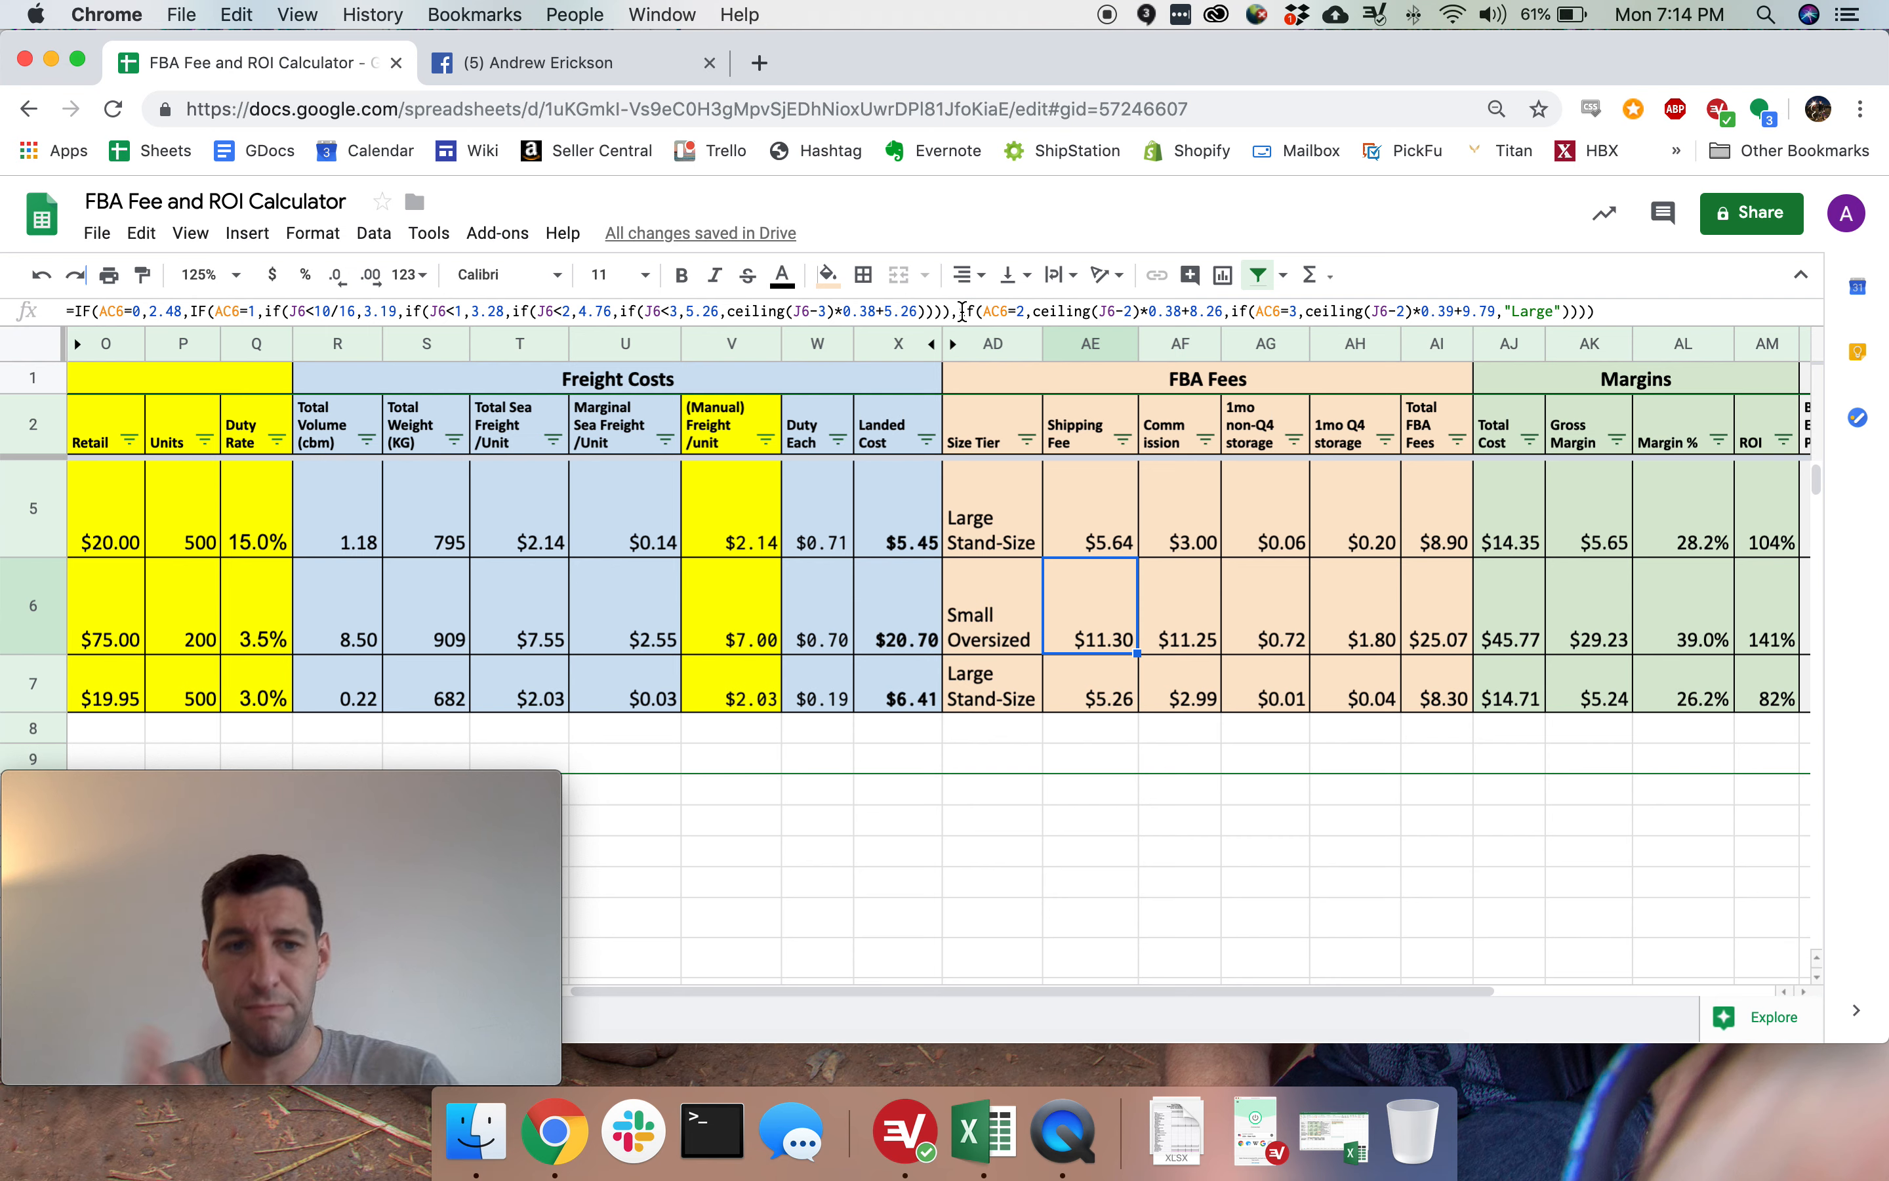
key("Right")
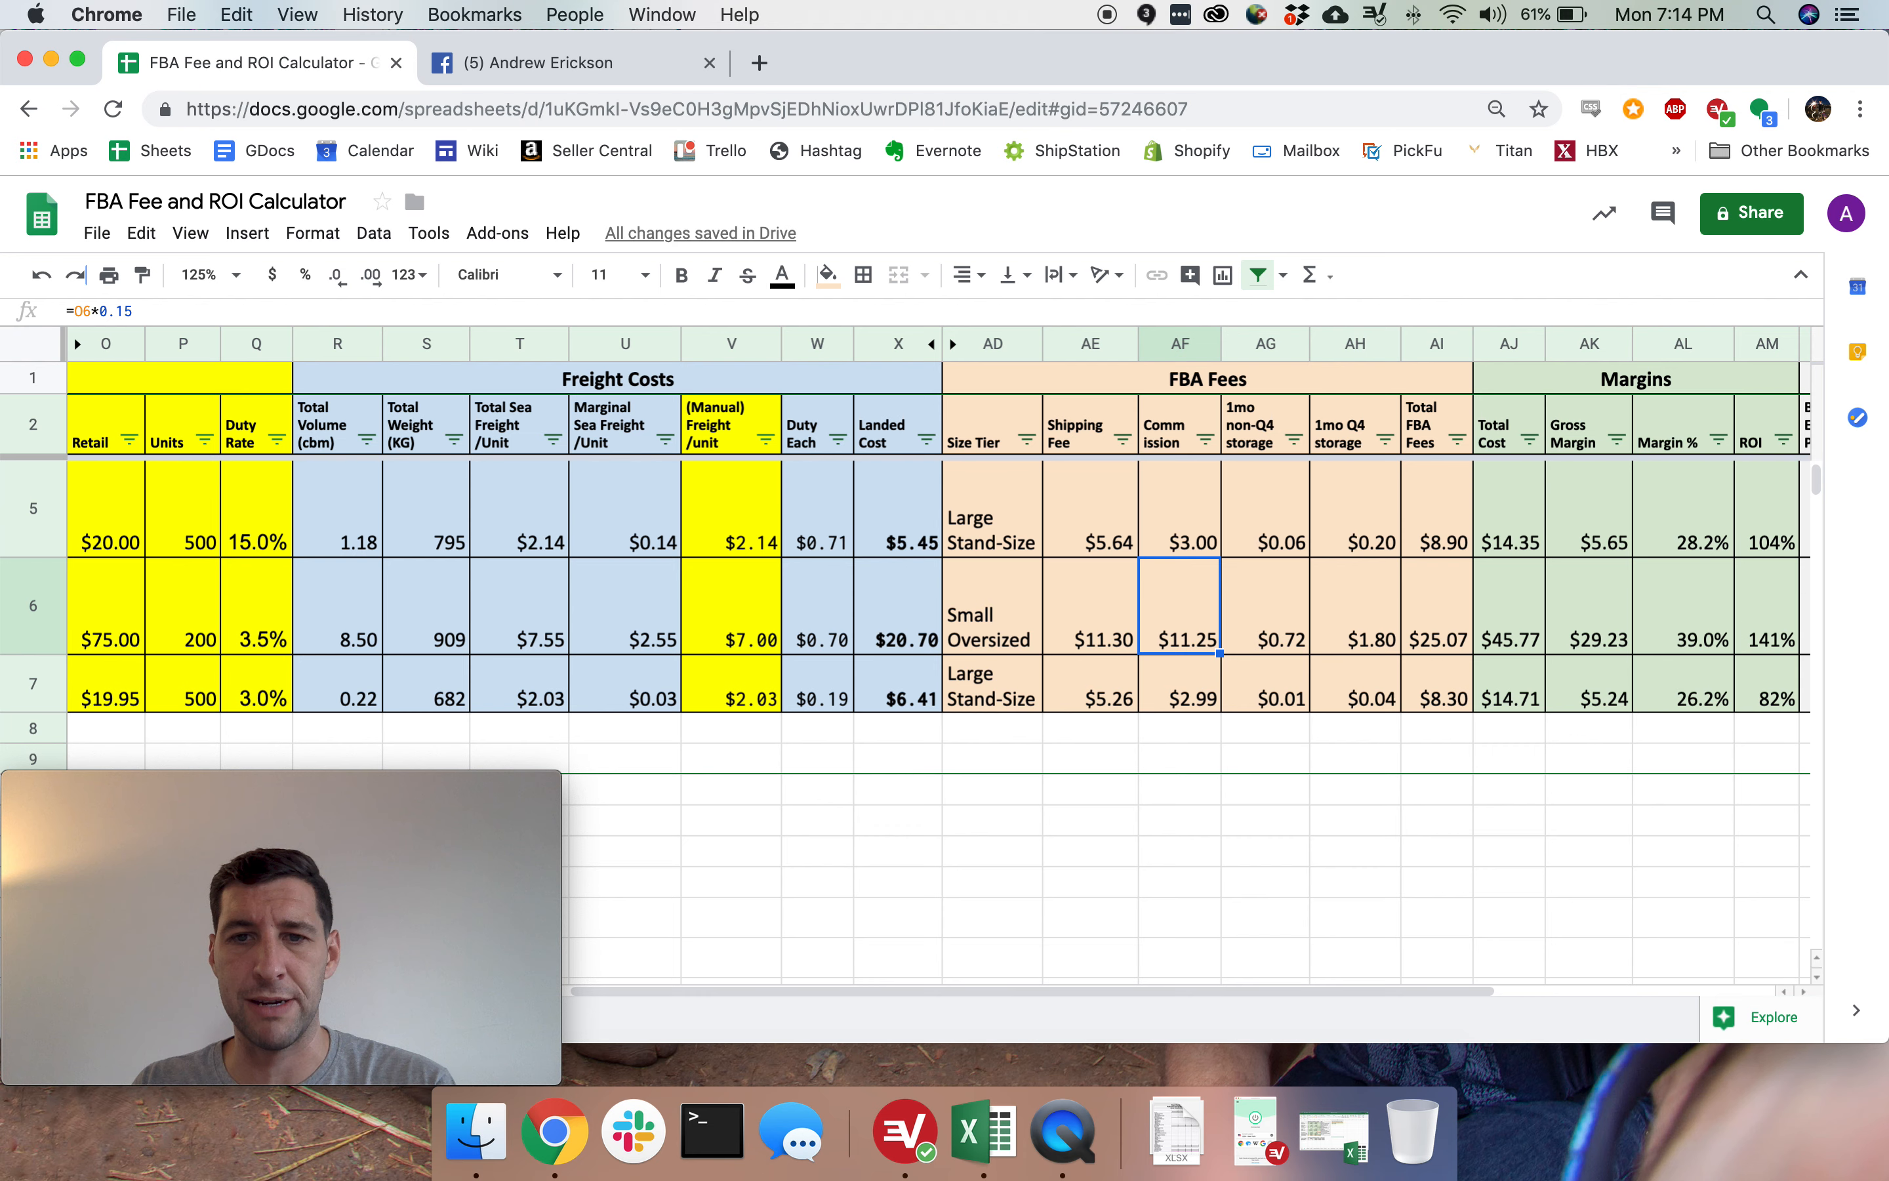
Compare Apple Crate's formulas for one month of non-Q4 storage and one month of Q4 storage.
key("Right")
key("Right")
key("Left")
key("Right")
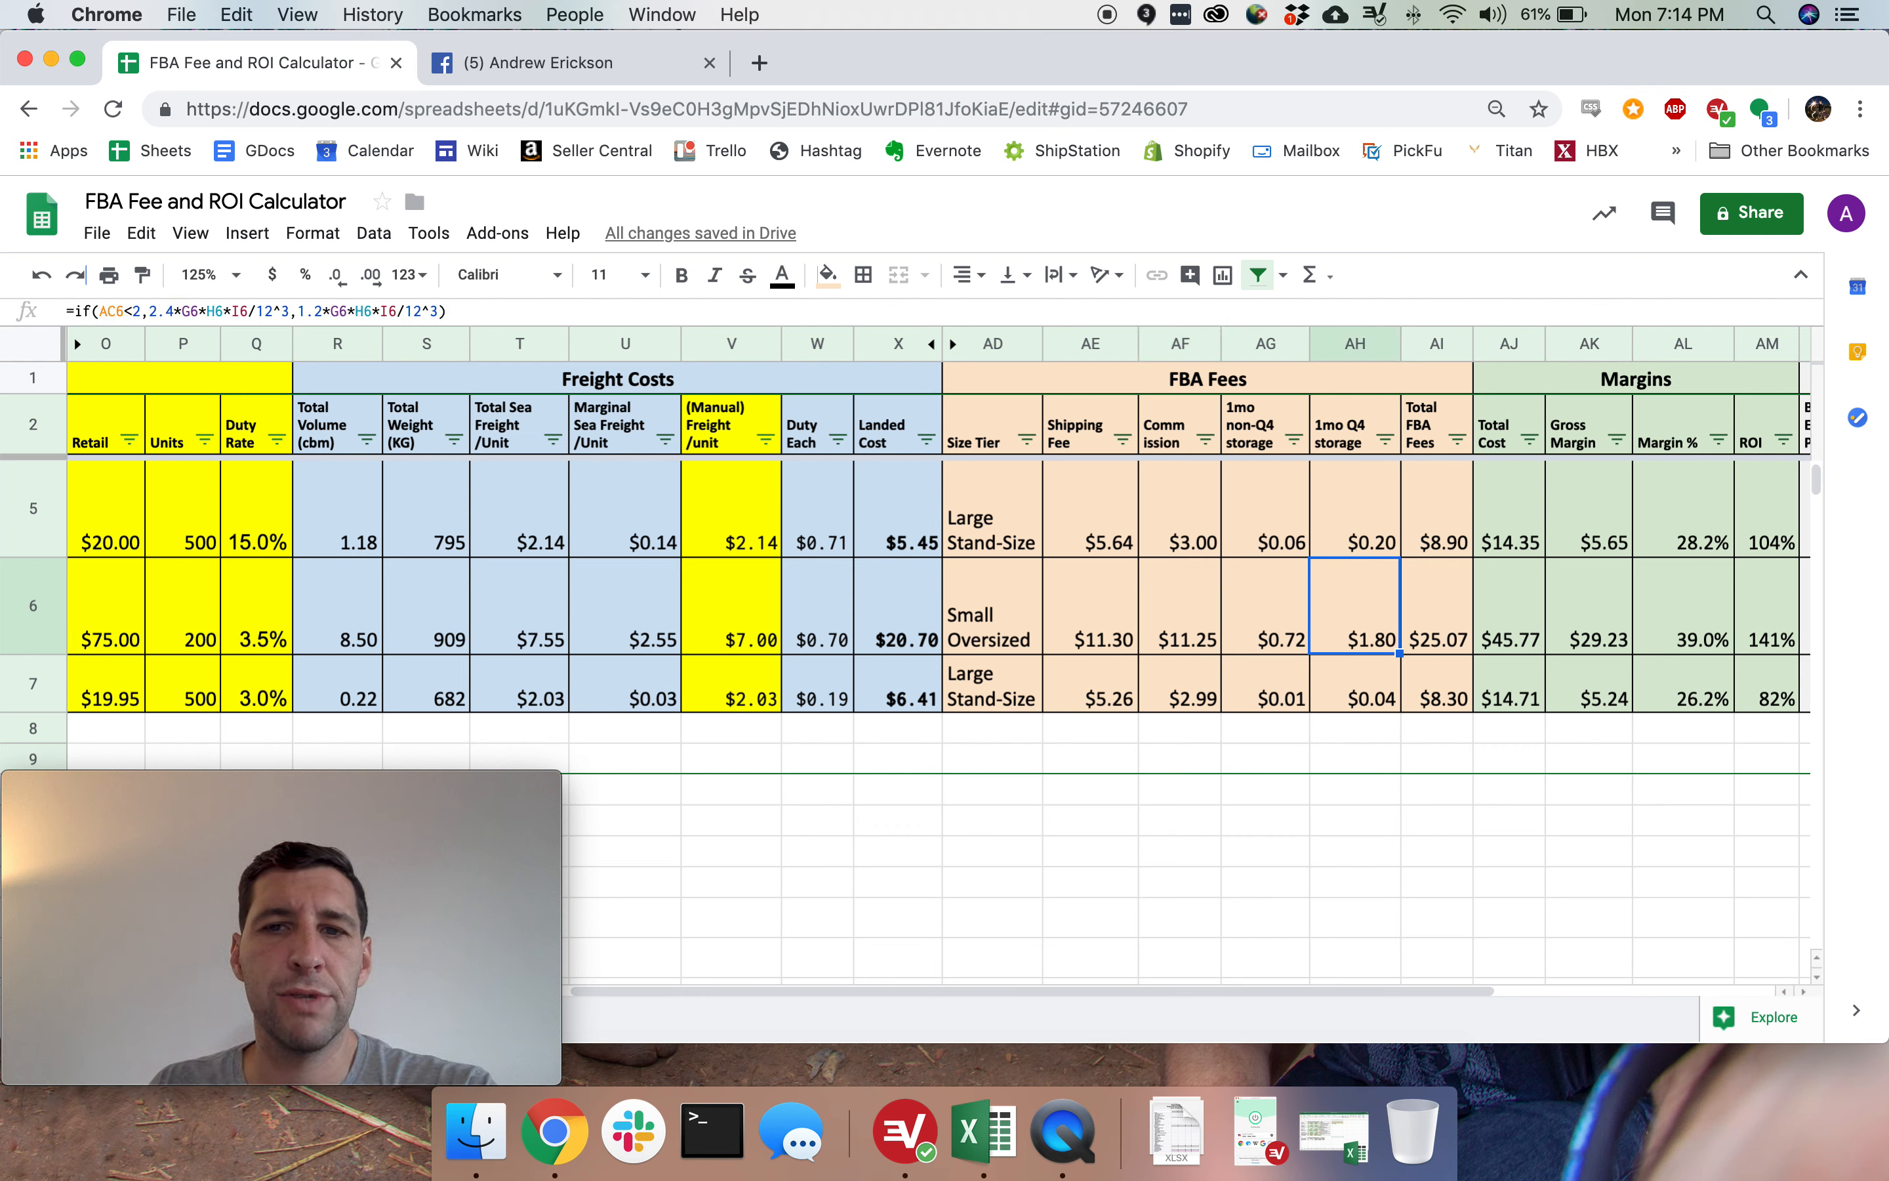
key("Left")
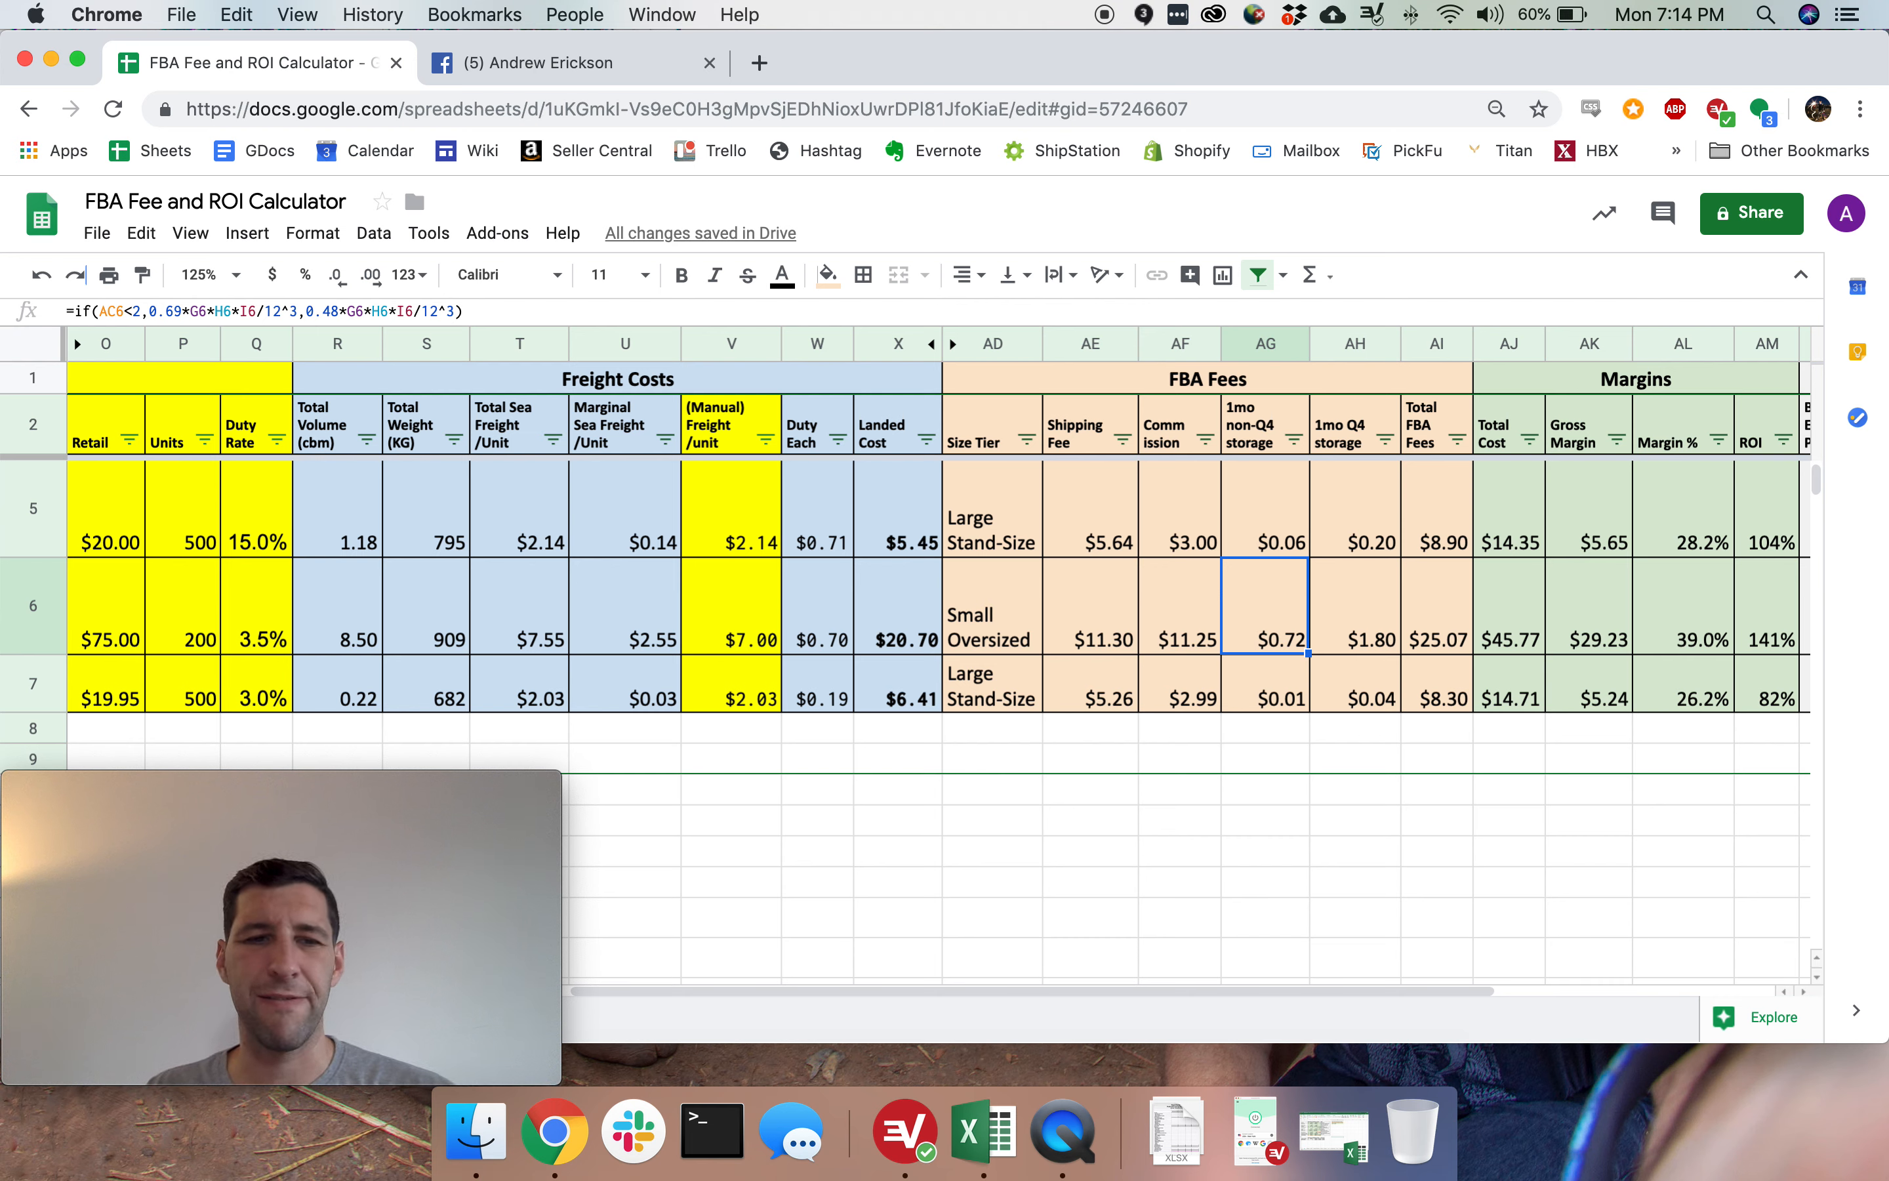
key("Right")
key("Left")
key("Right")
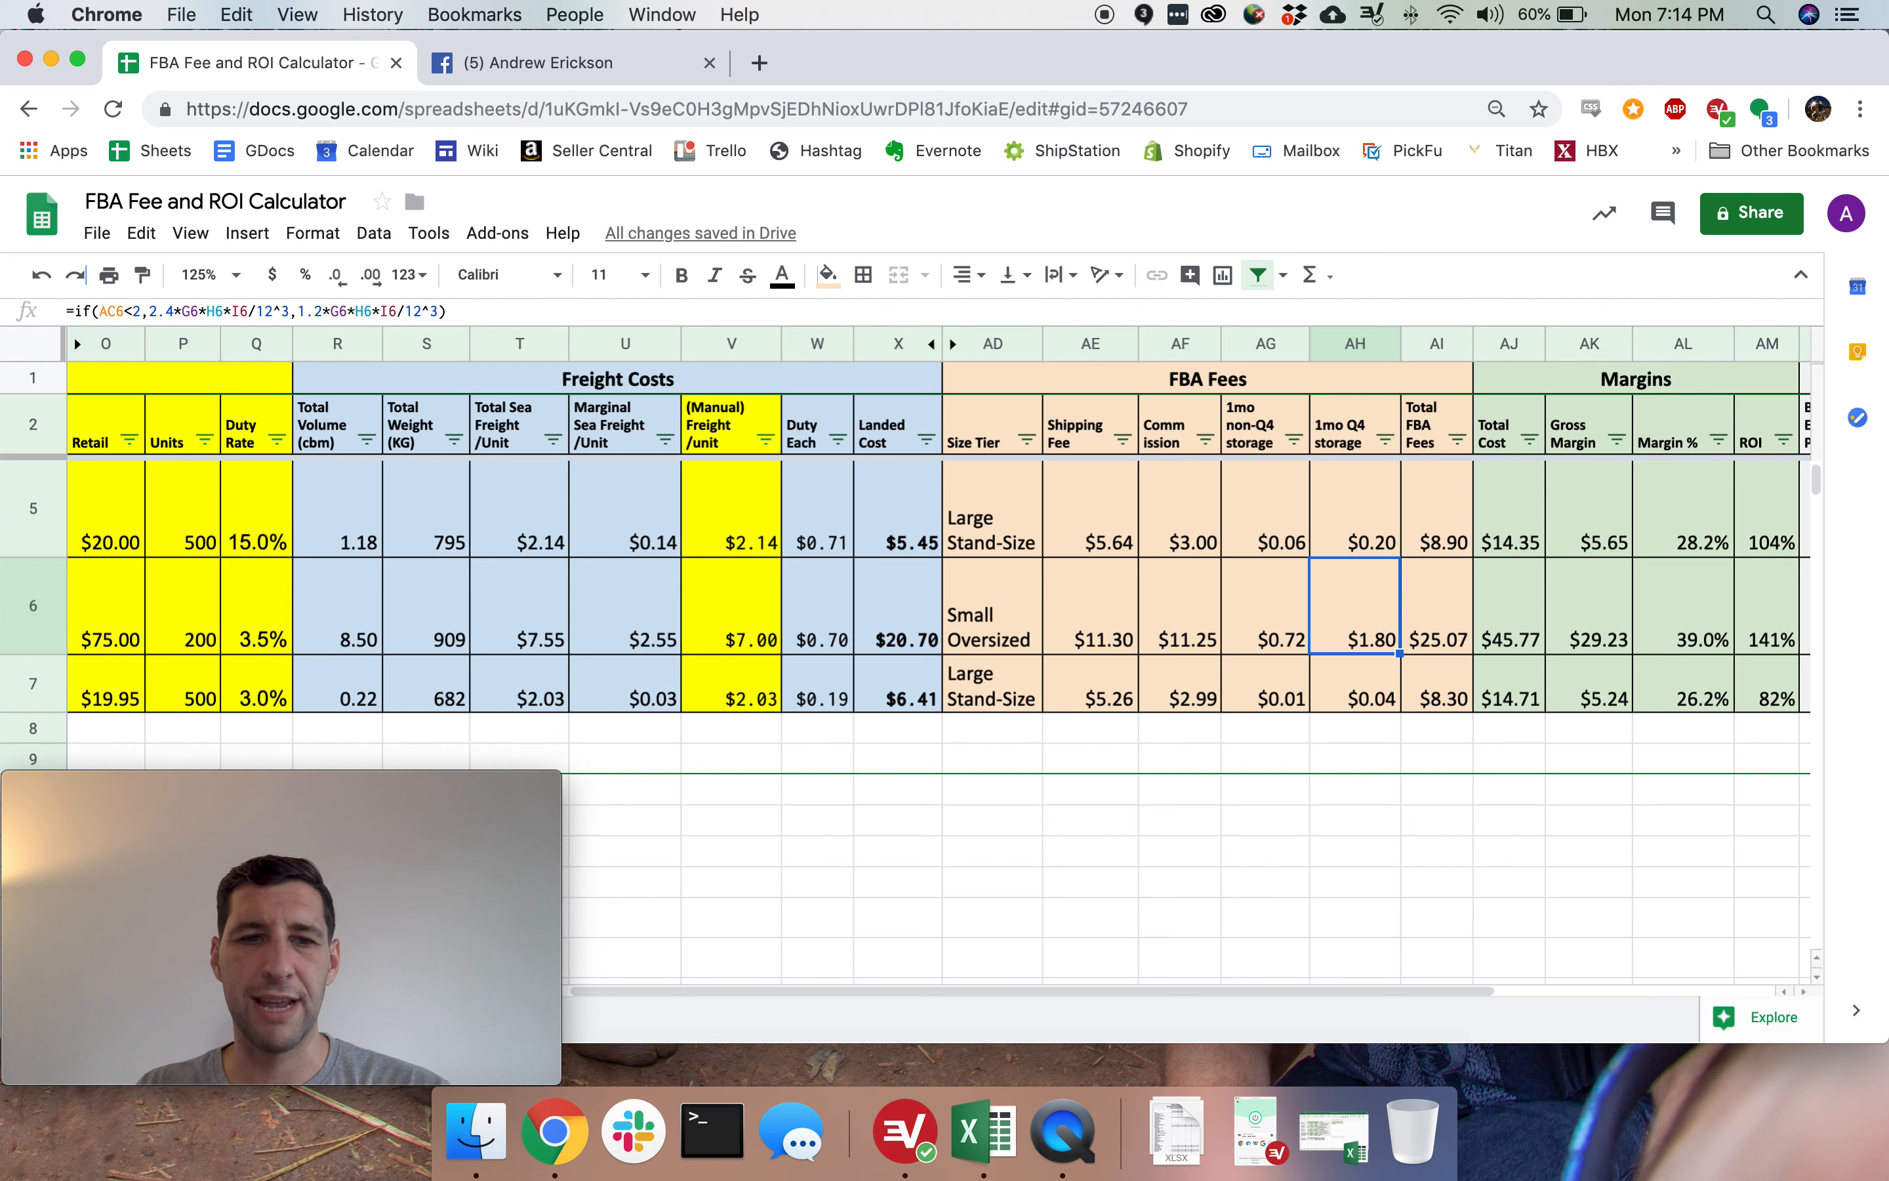
Try overriding Apple Crate's 1mo Q4 storage fee with 0.72, and undo the override.
type("0.72")
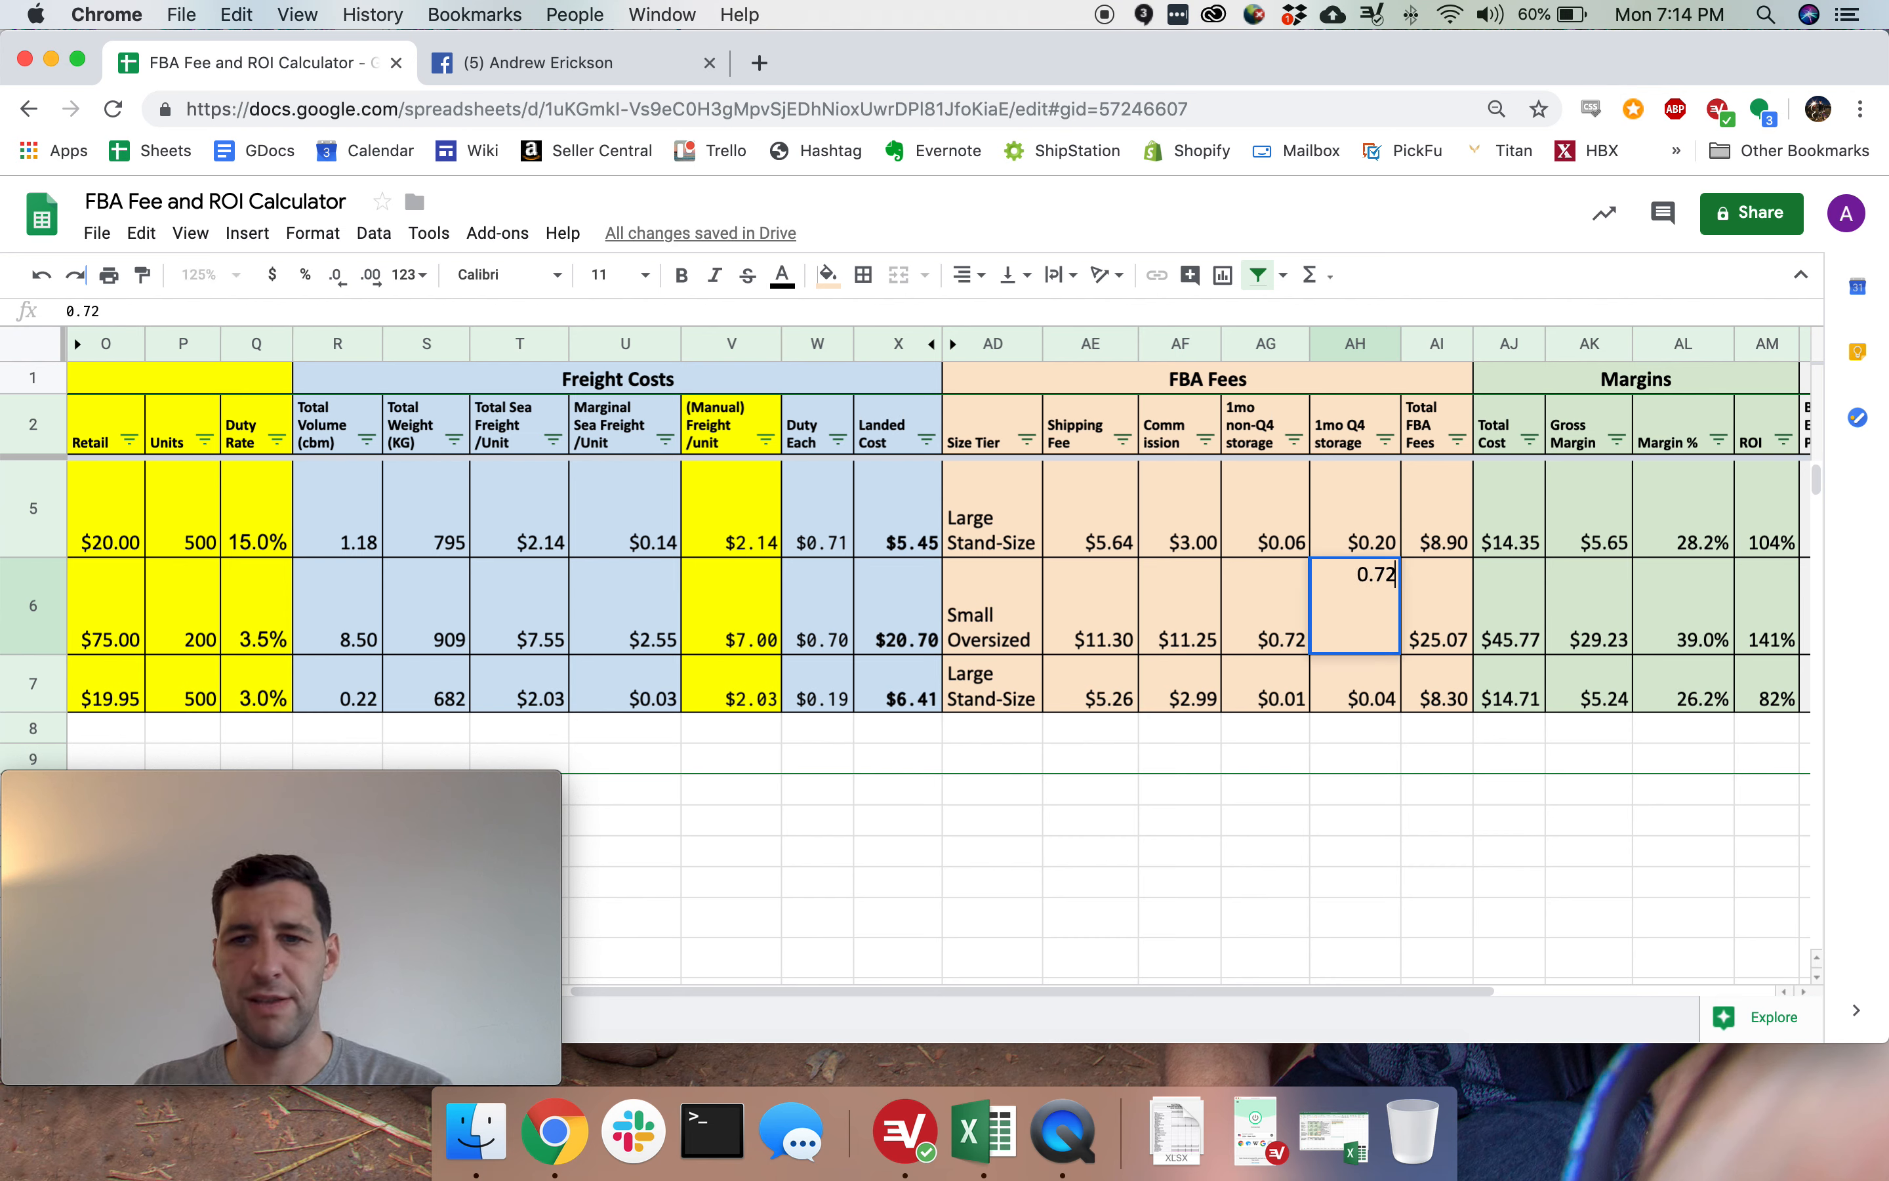
key("Return")
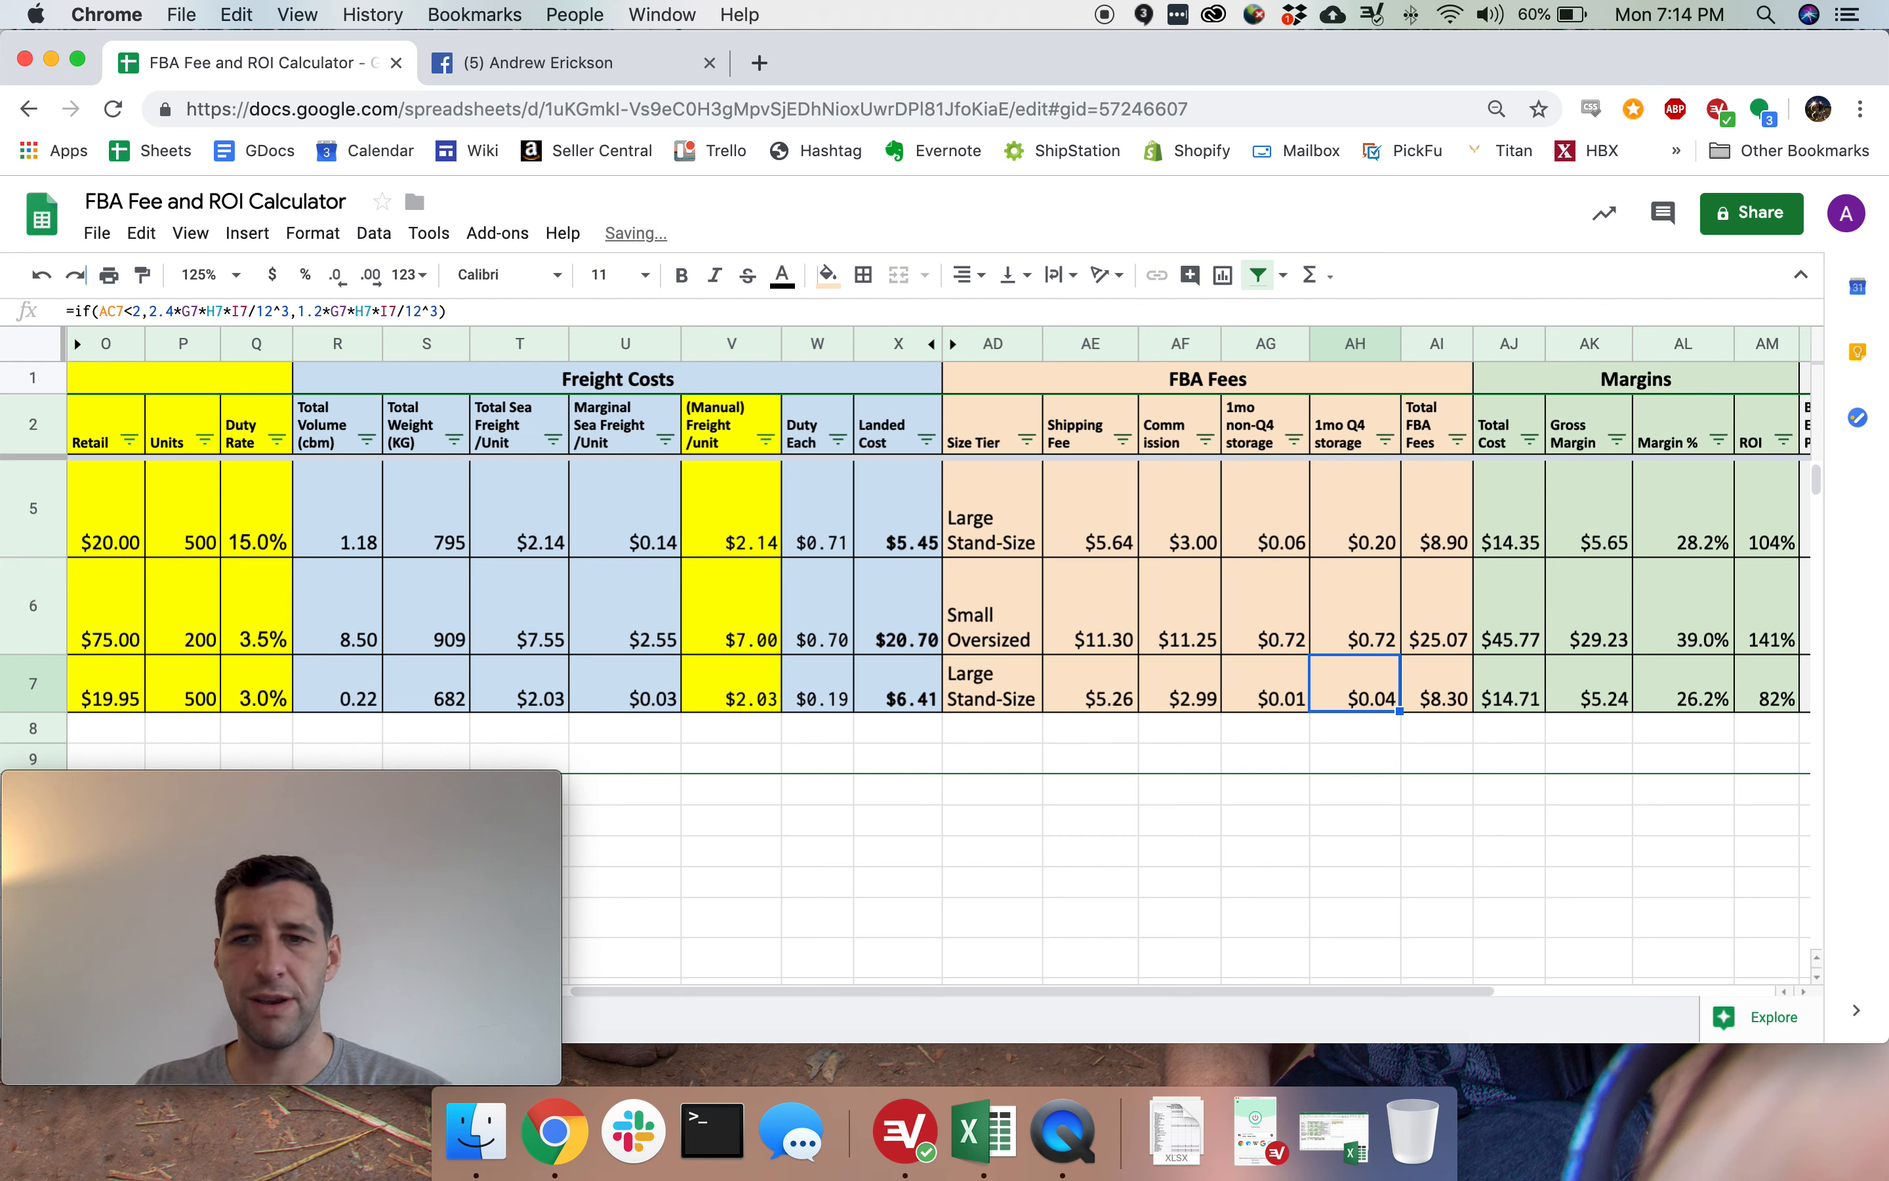
key("Up")
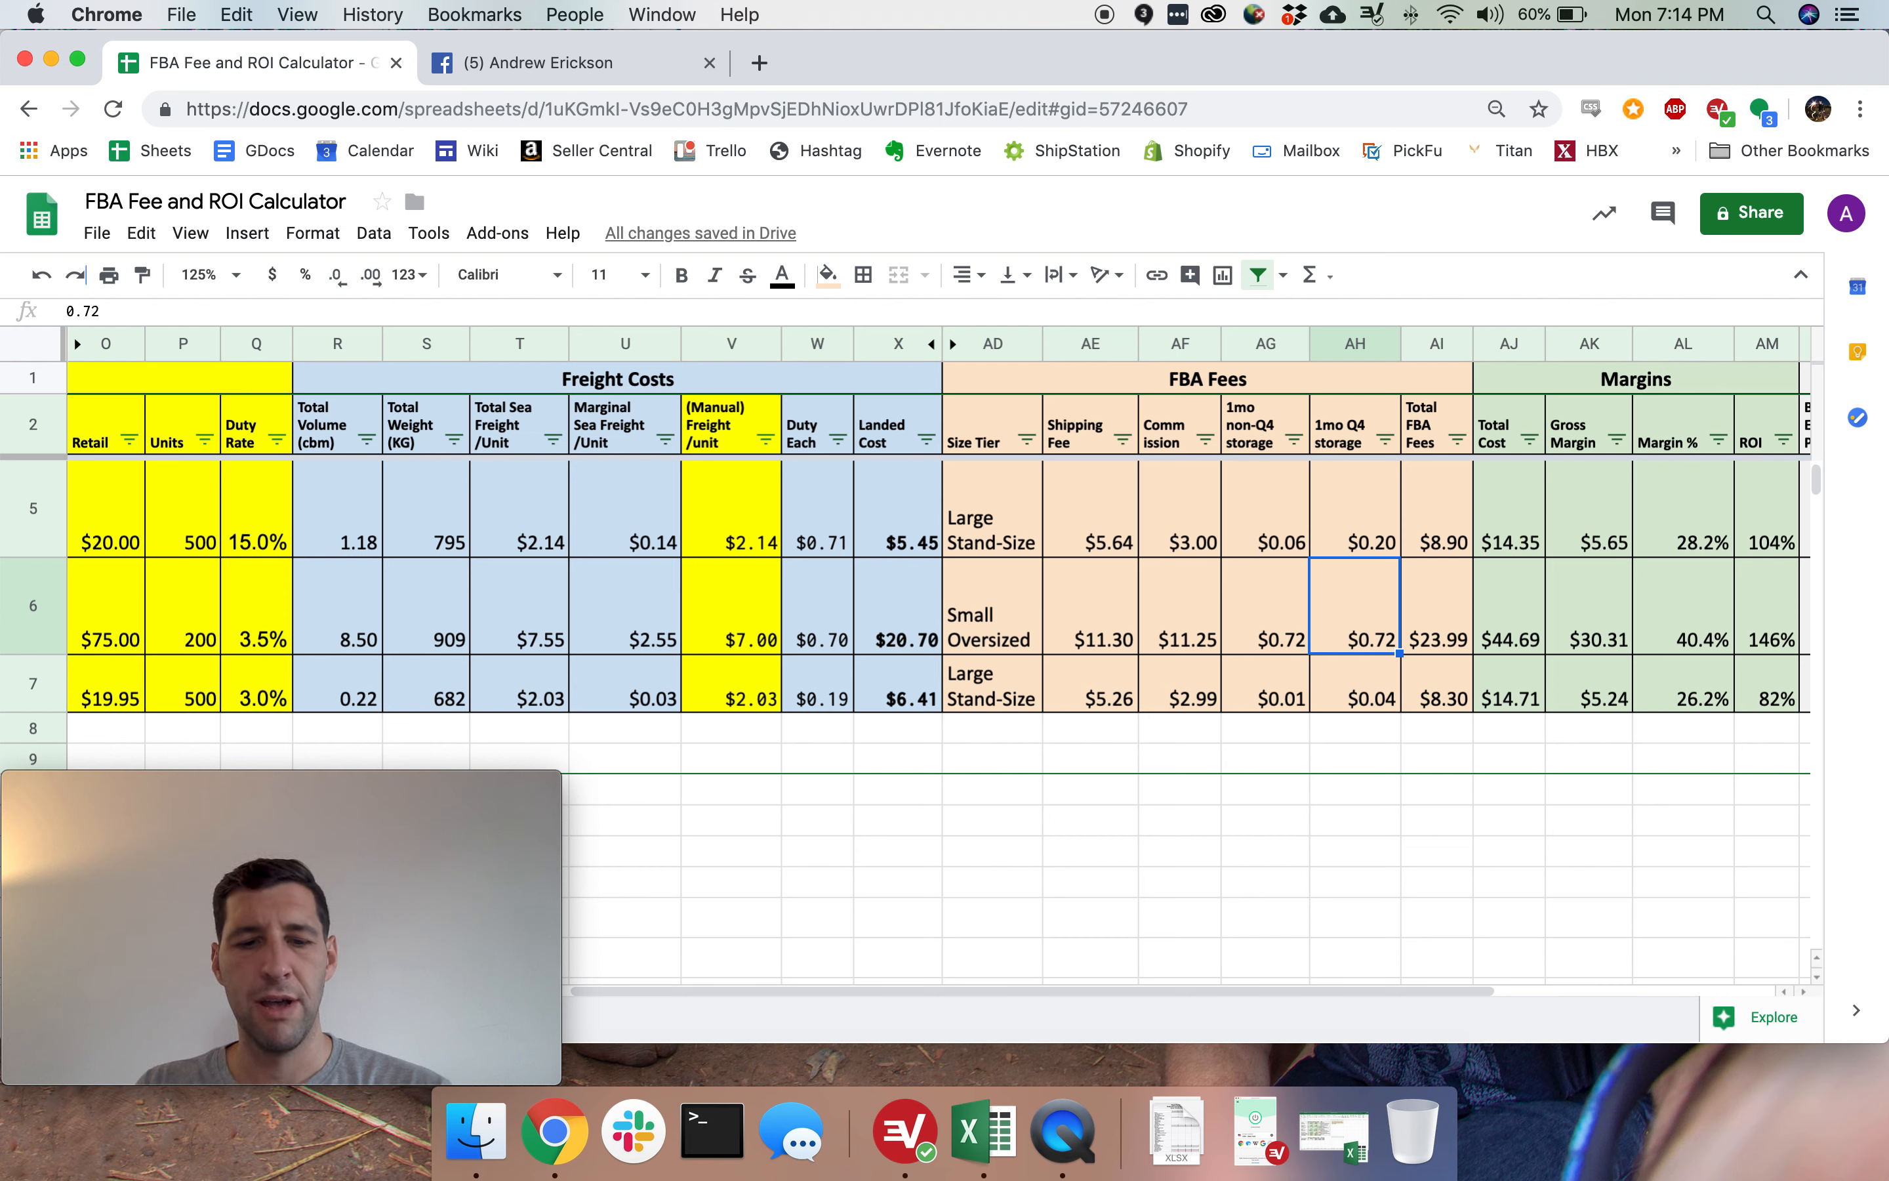
key("super+z")
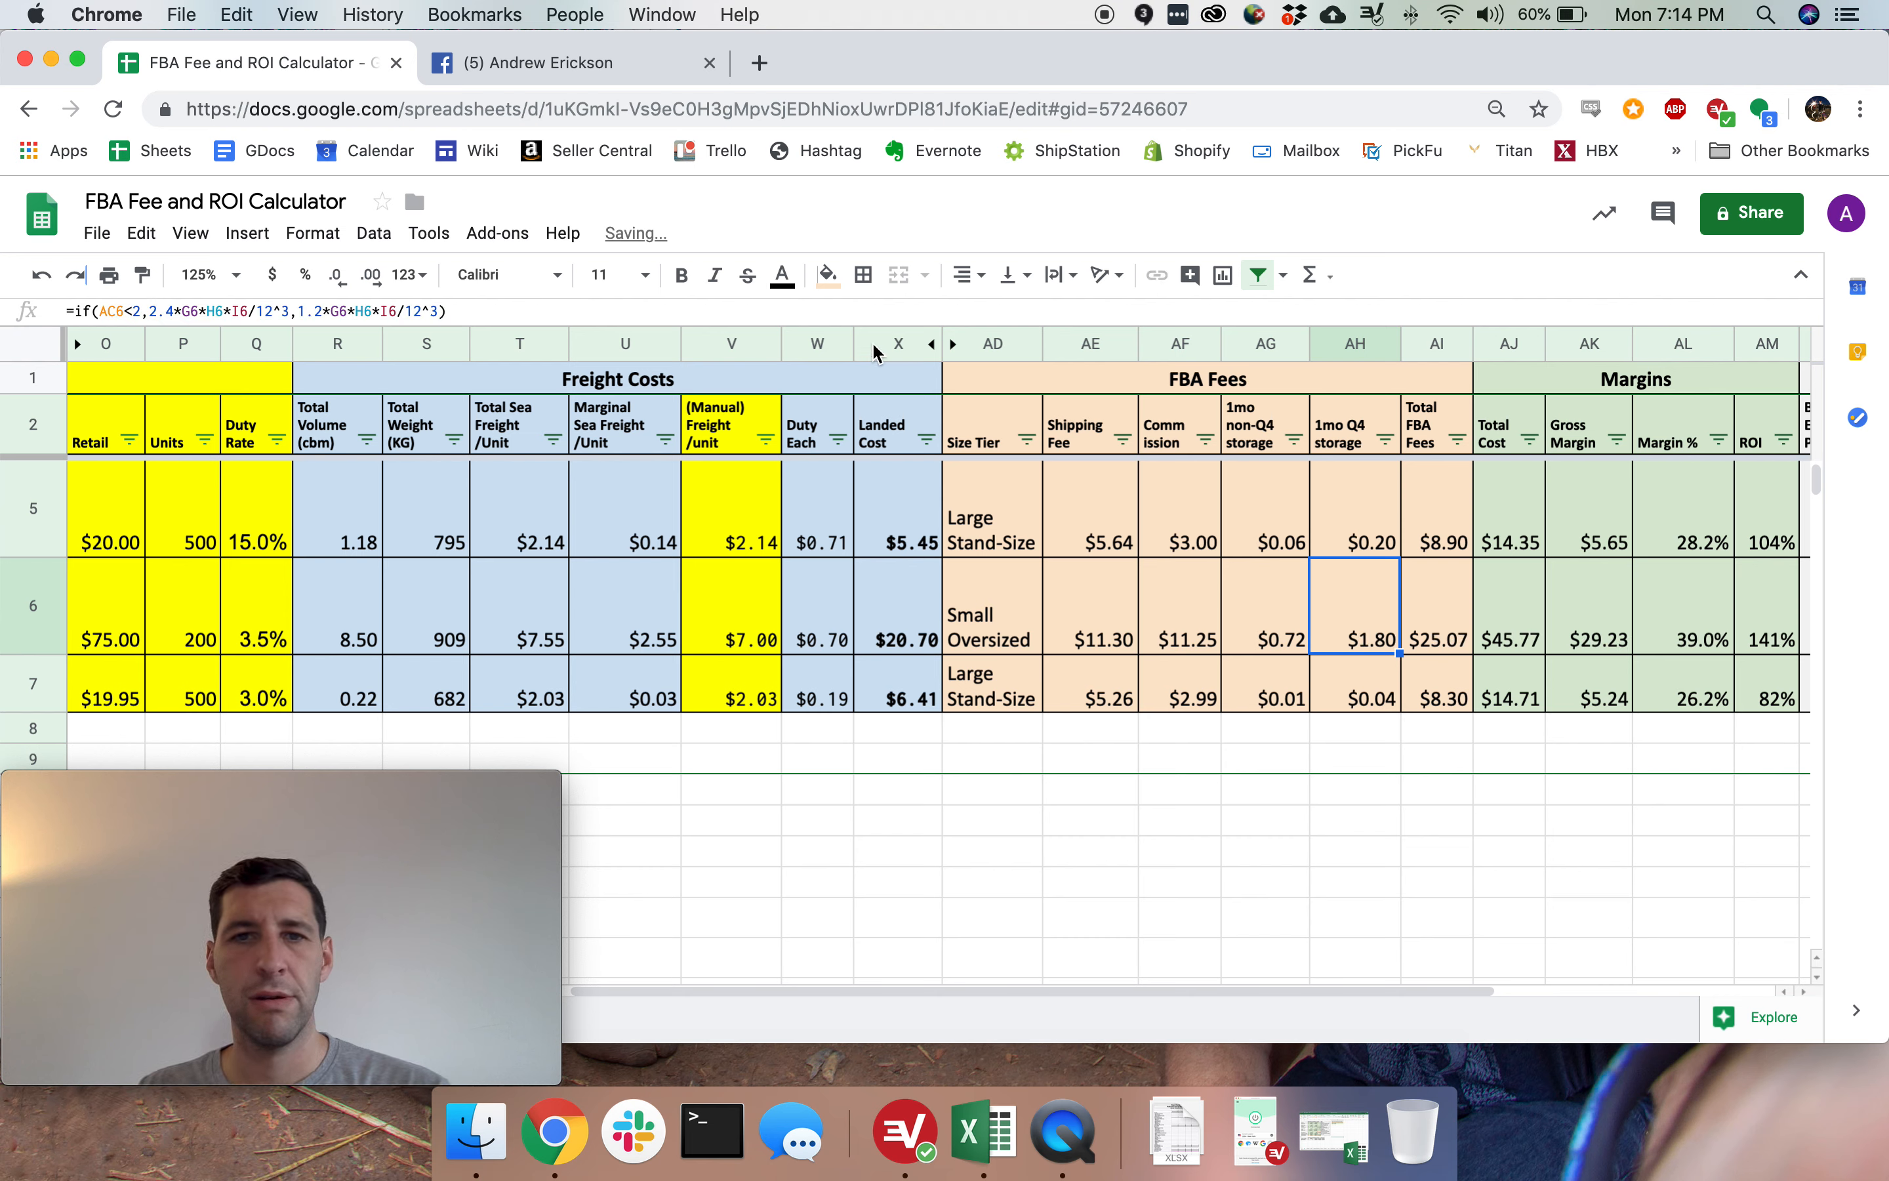
View Apple Crate's 1mo Q4 storage formula, try replacing it with 0, and undo the replacement.
left_click(859, 304)
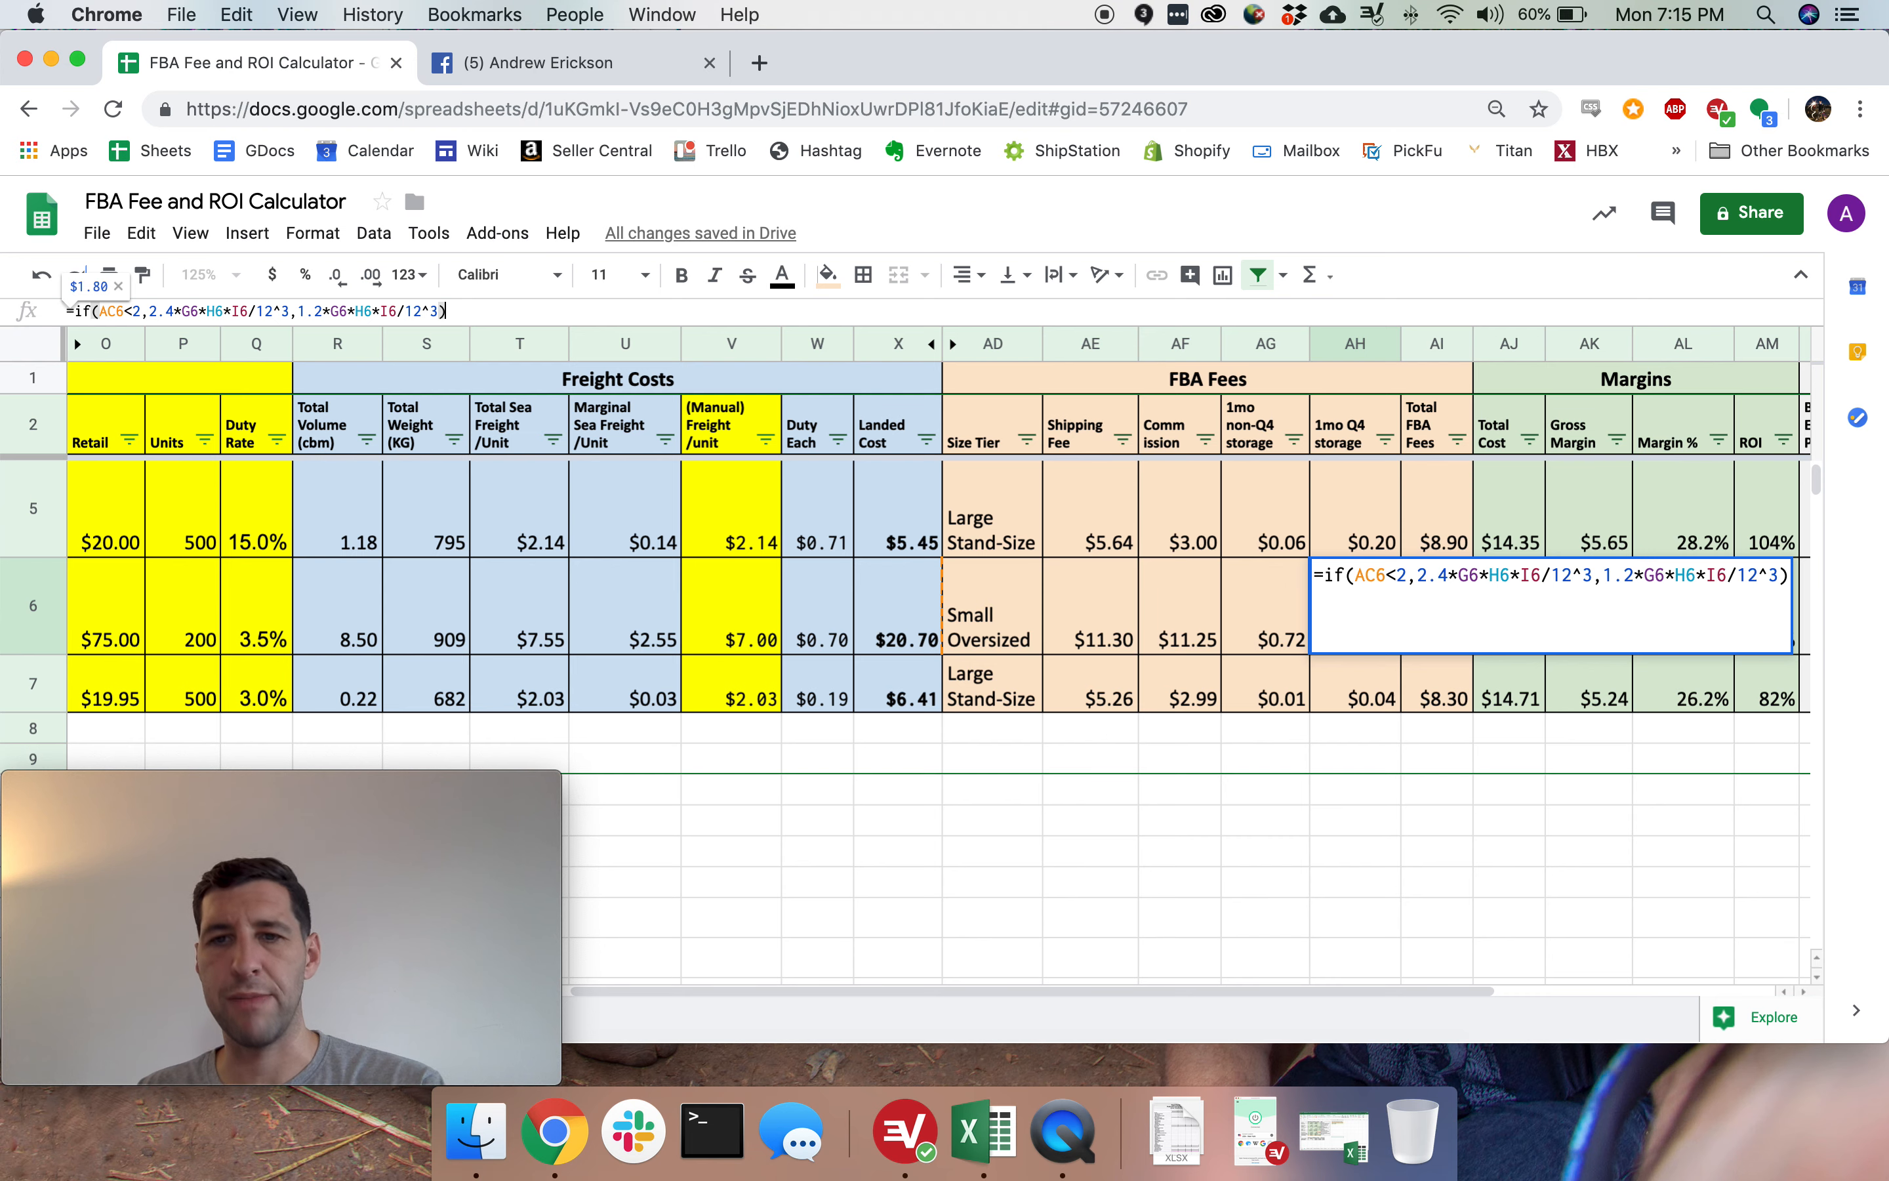
key("Escape")
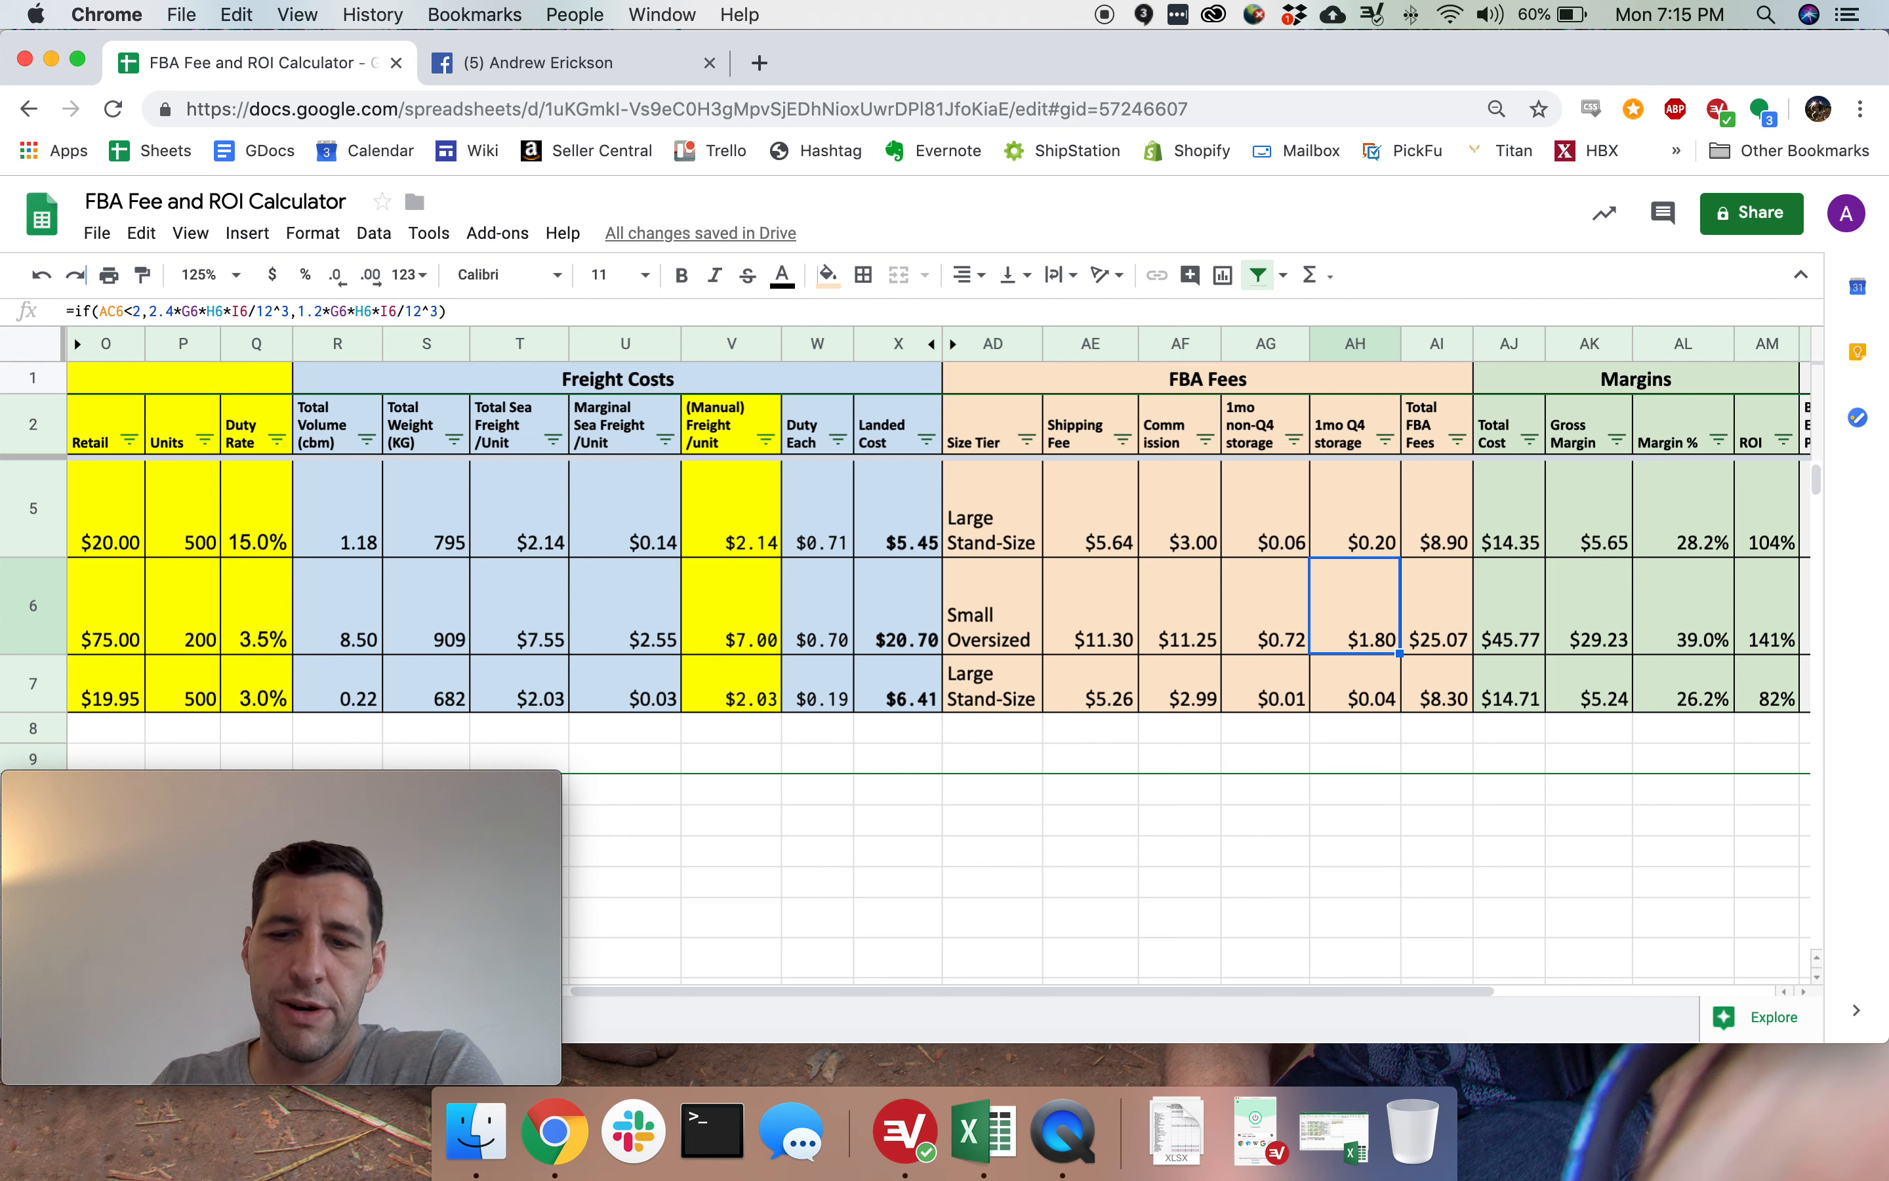
type("0")
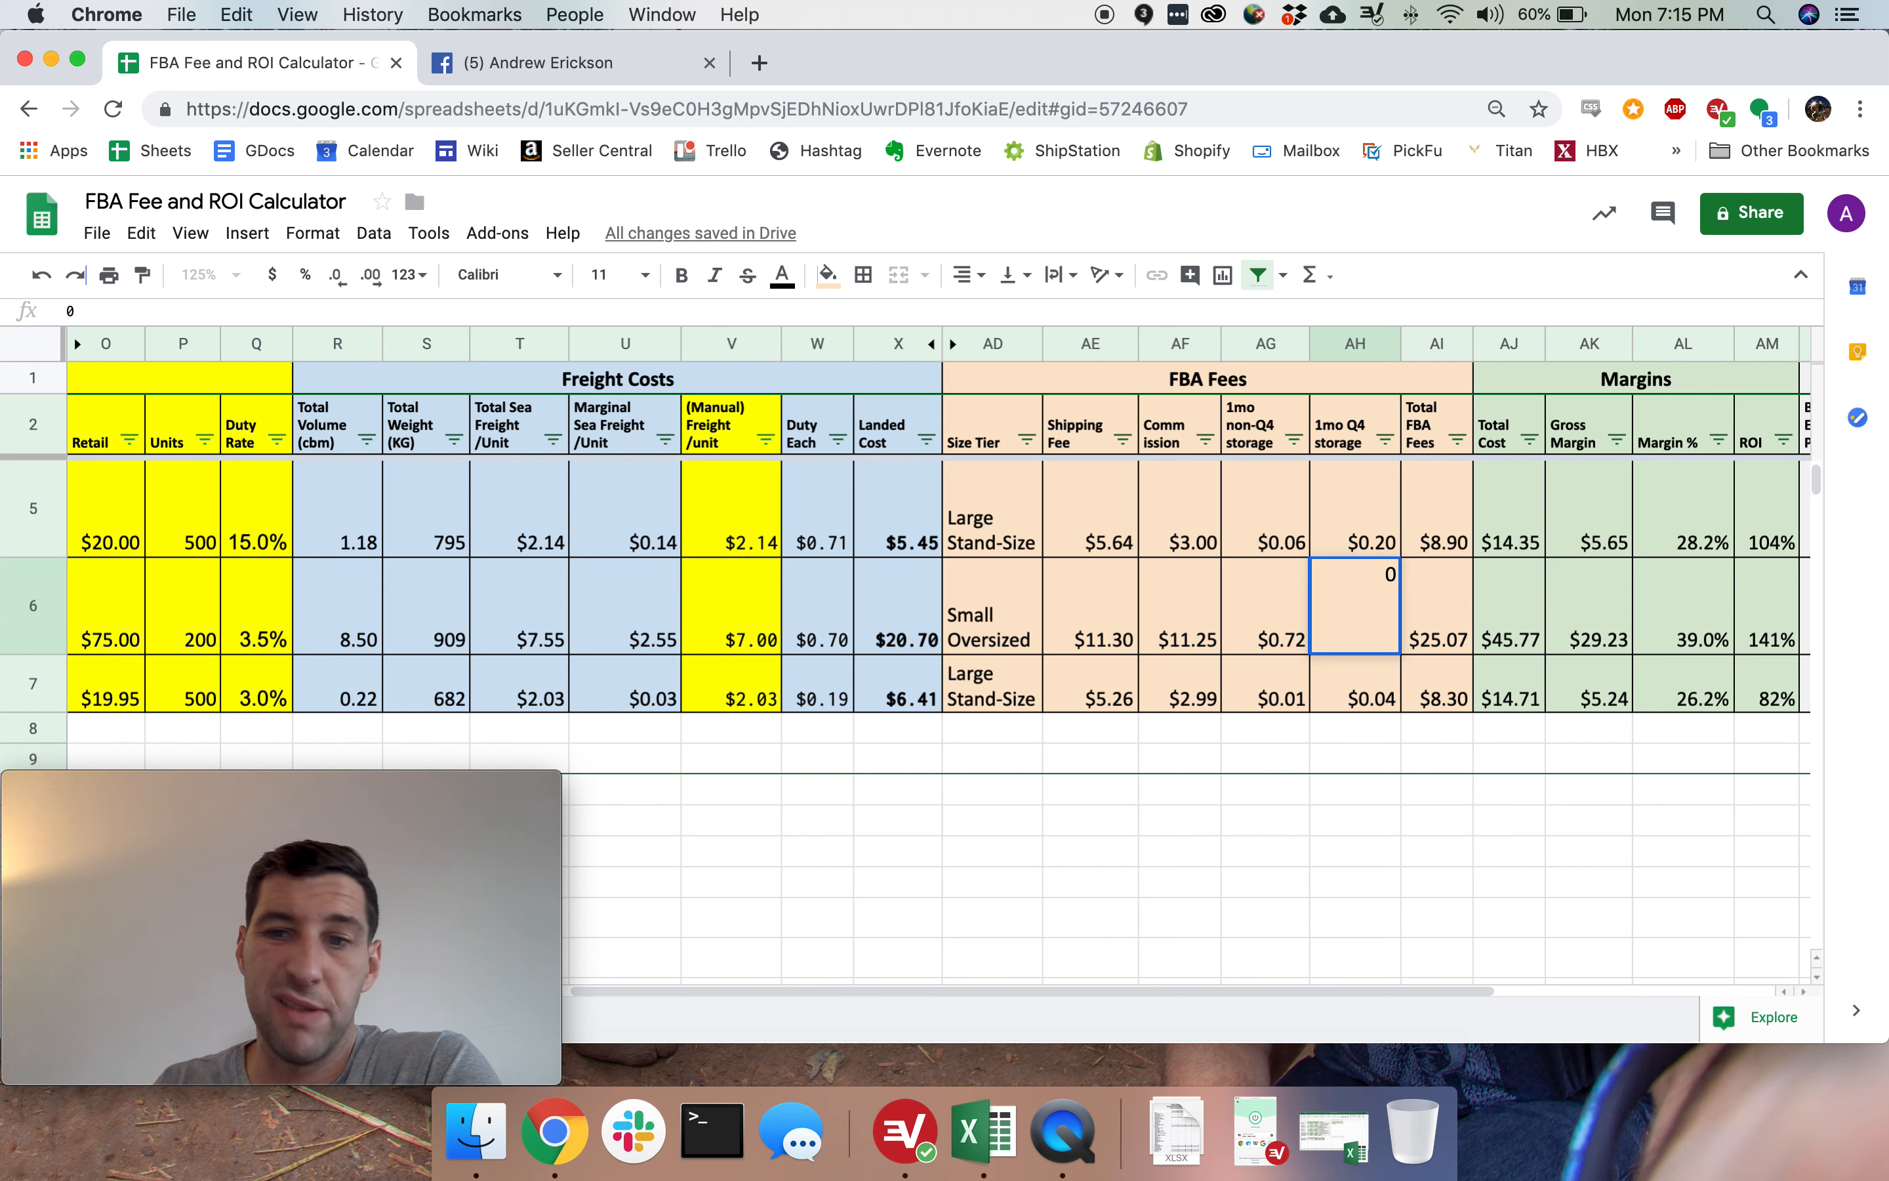
key("Return")
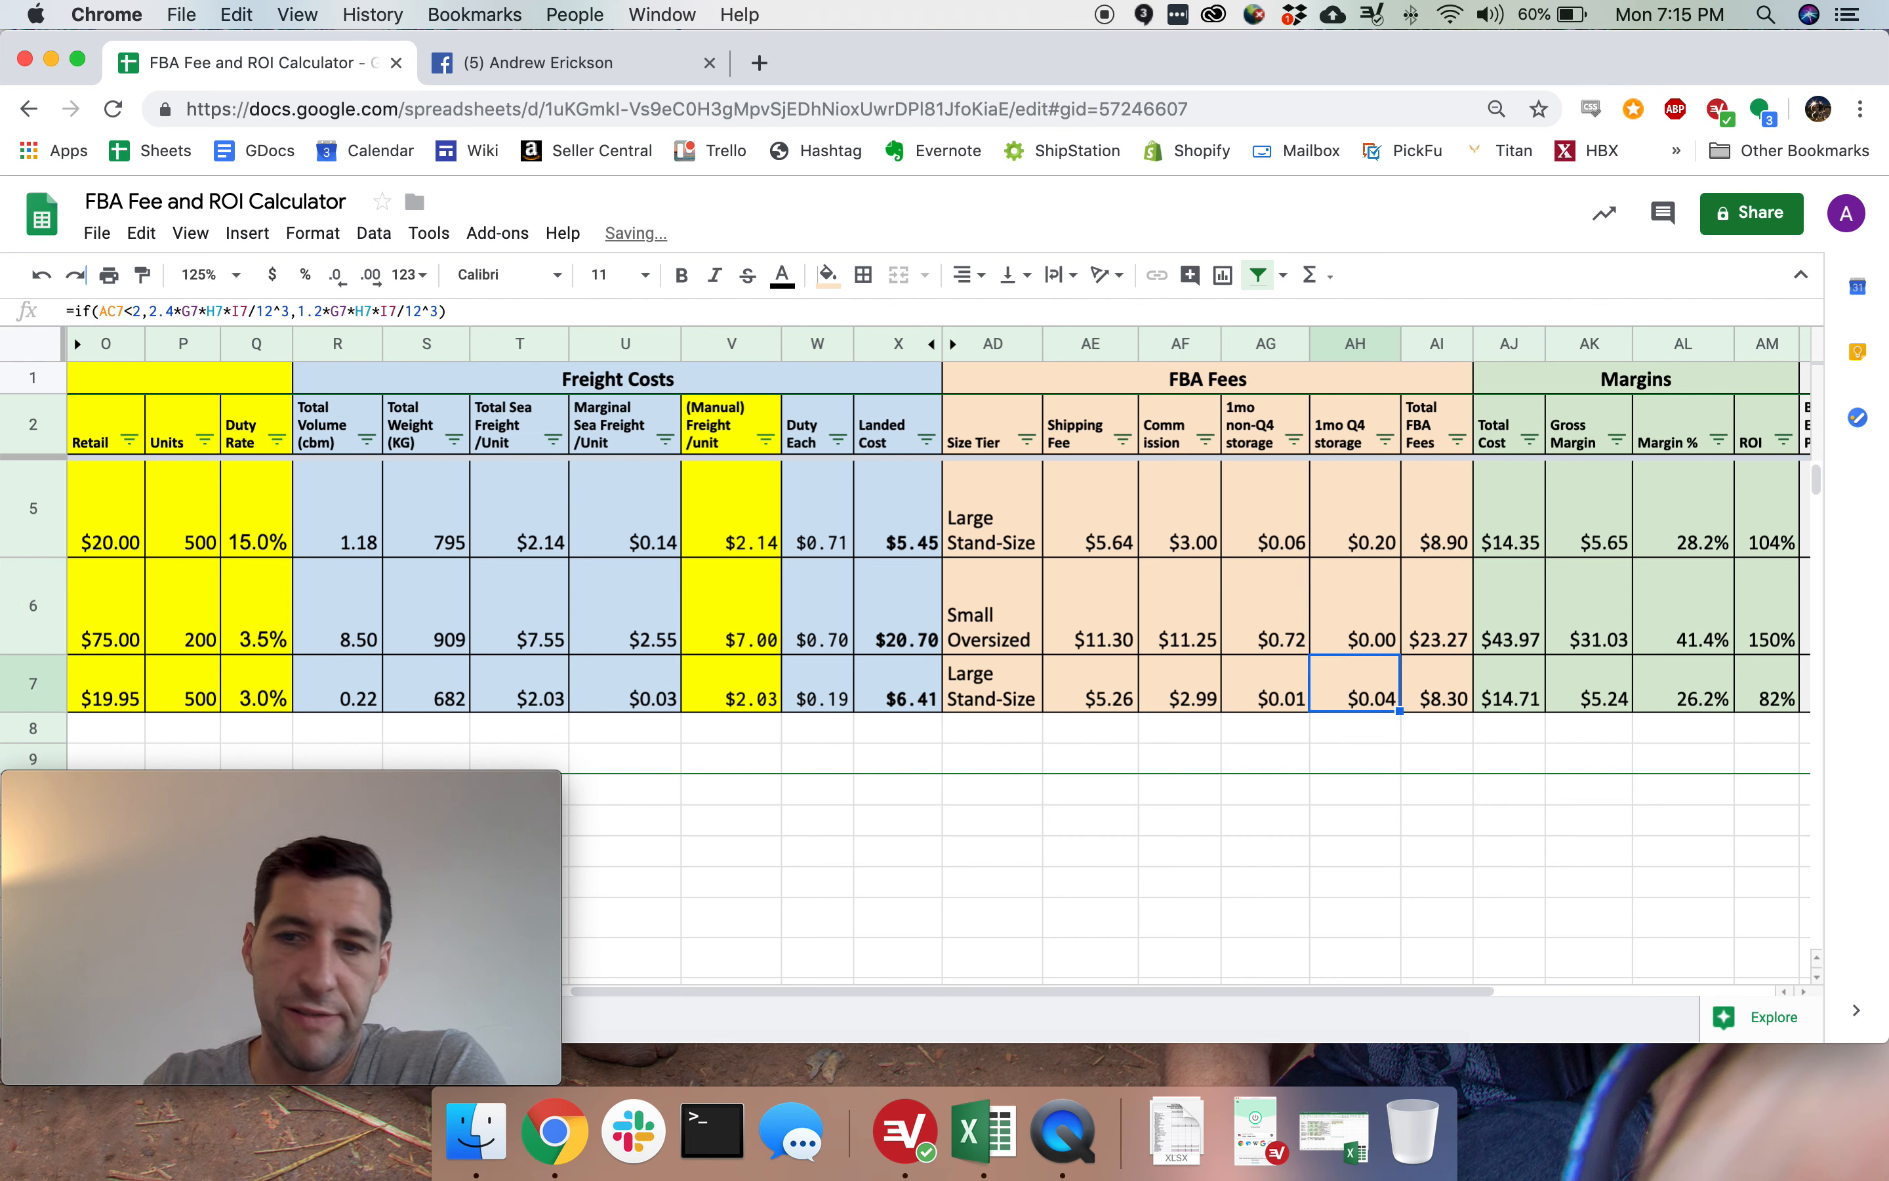
key("super+z")
Look across Apple Crate's row from Total FBA Fees through Margins to the Analysis columns.
key("Right")
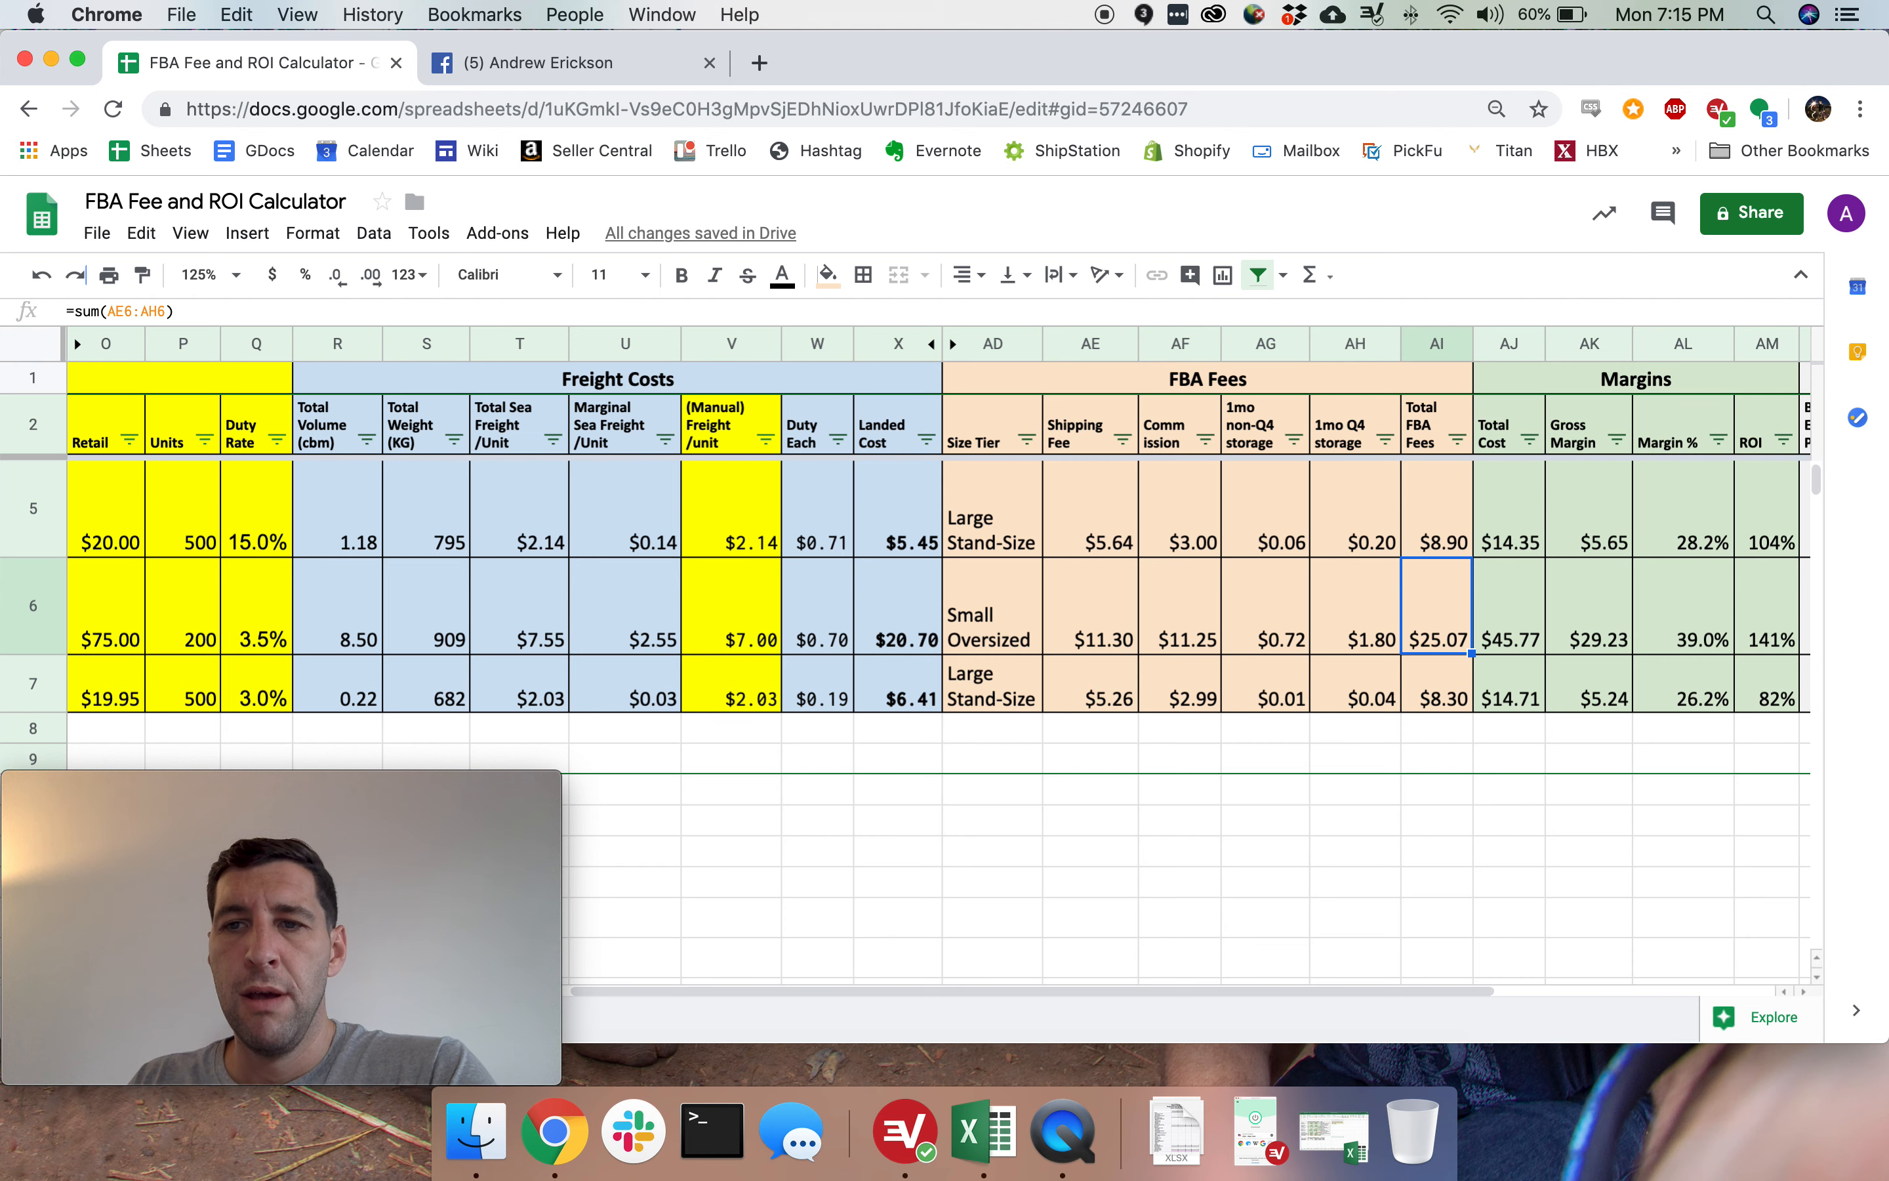
key("Right")
key("Right")
key("Right")
key("Right")
key("Right")
key("Right")
key("Right")
key("Right")
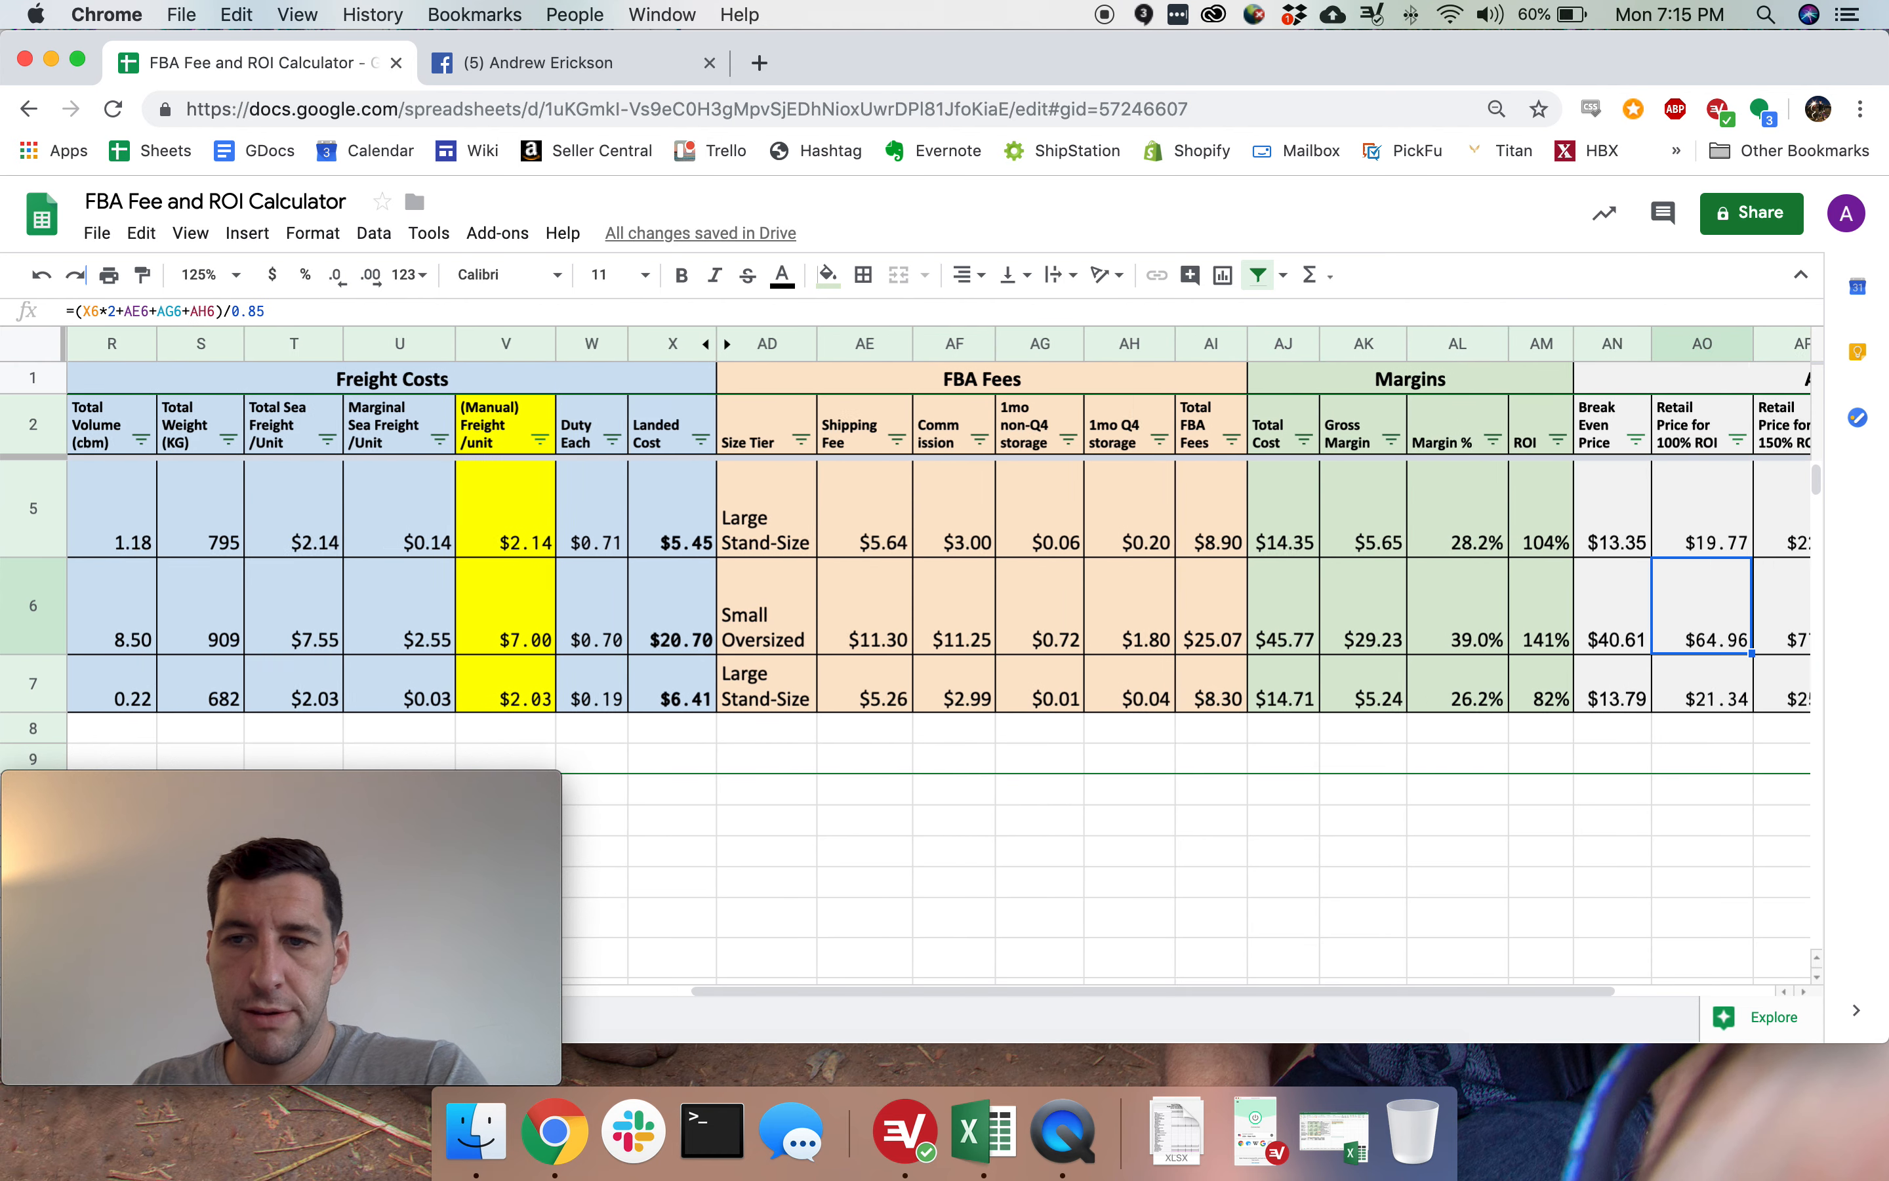
Inspect Apple Crate's Margins formulas for Total Cost, Gross Margin, Margin % and ROI.
key("Left")
key("Left")
key("Left")
key("Left")
key("Left")
key("Left")
key("Left")
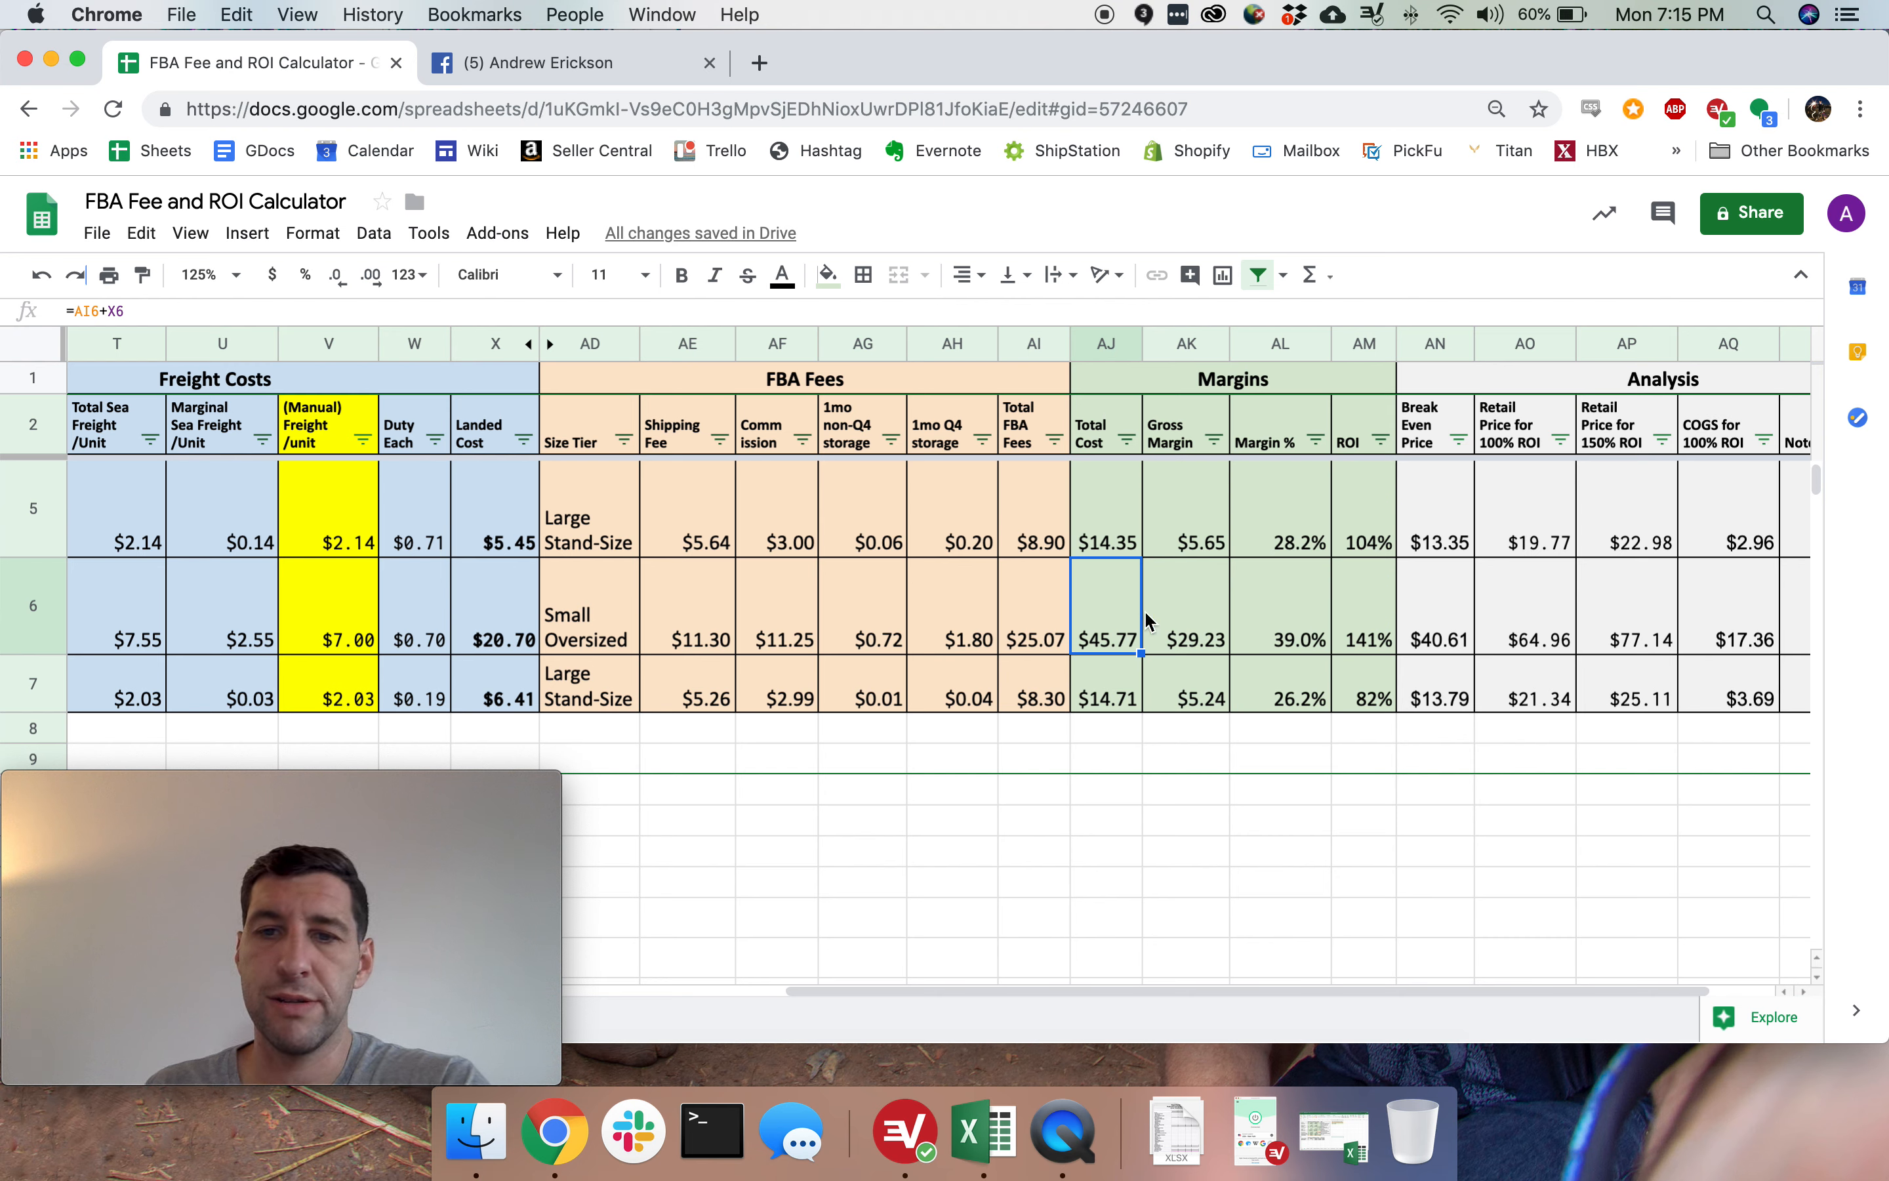
left_click(1215, 639)
left_click(1305, 642)
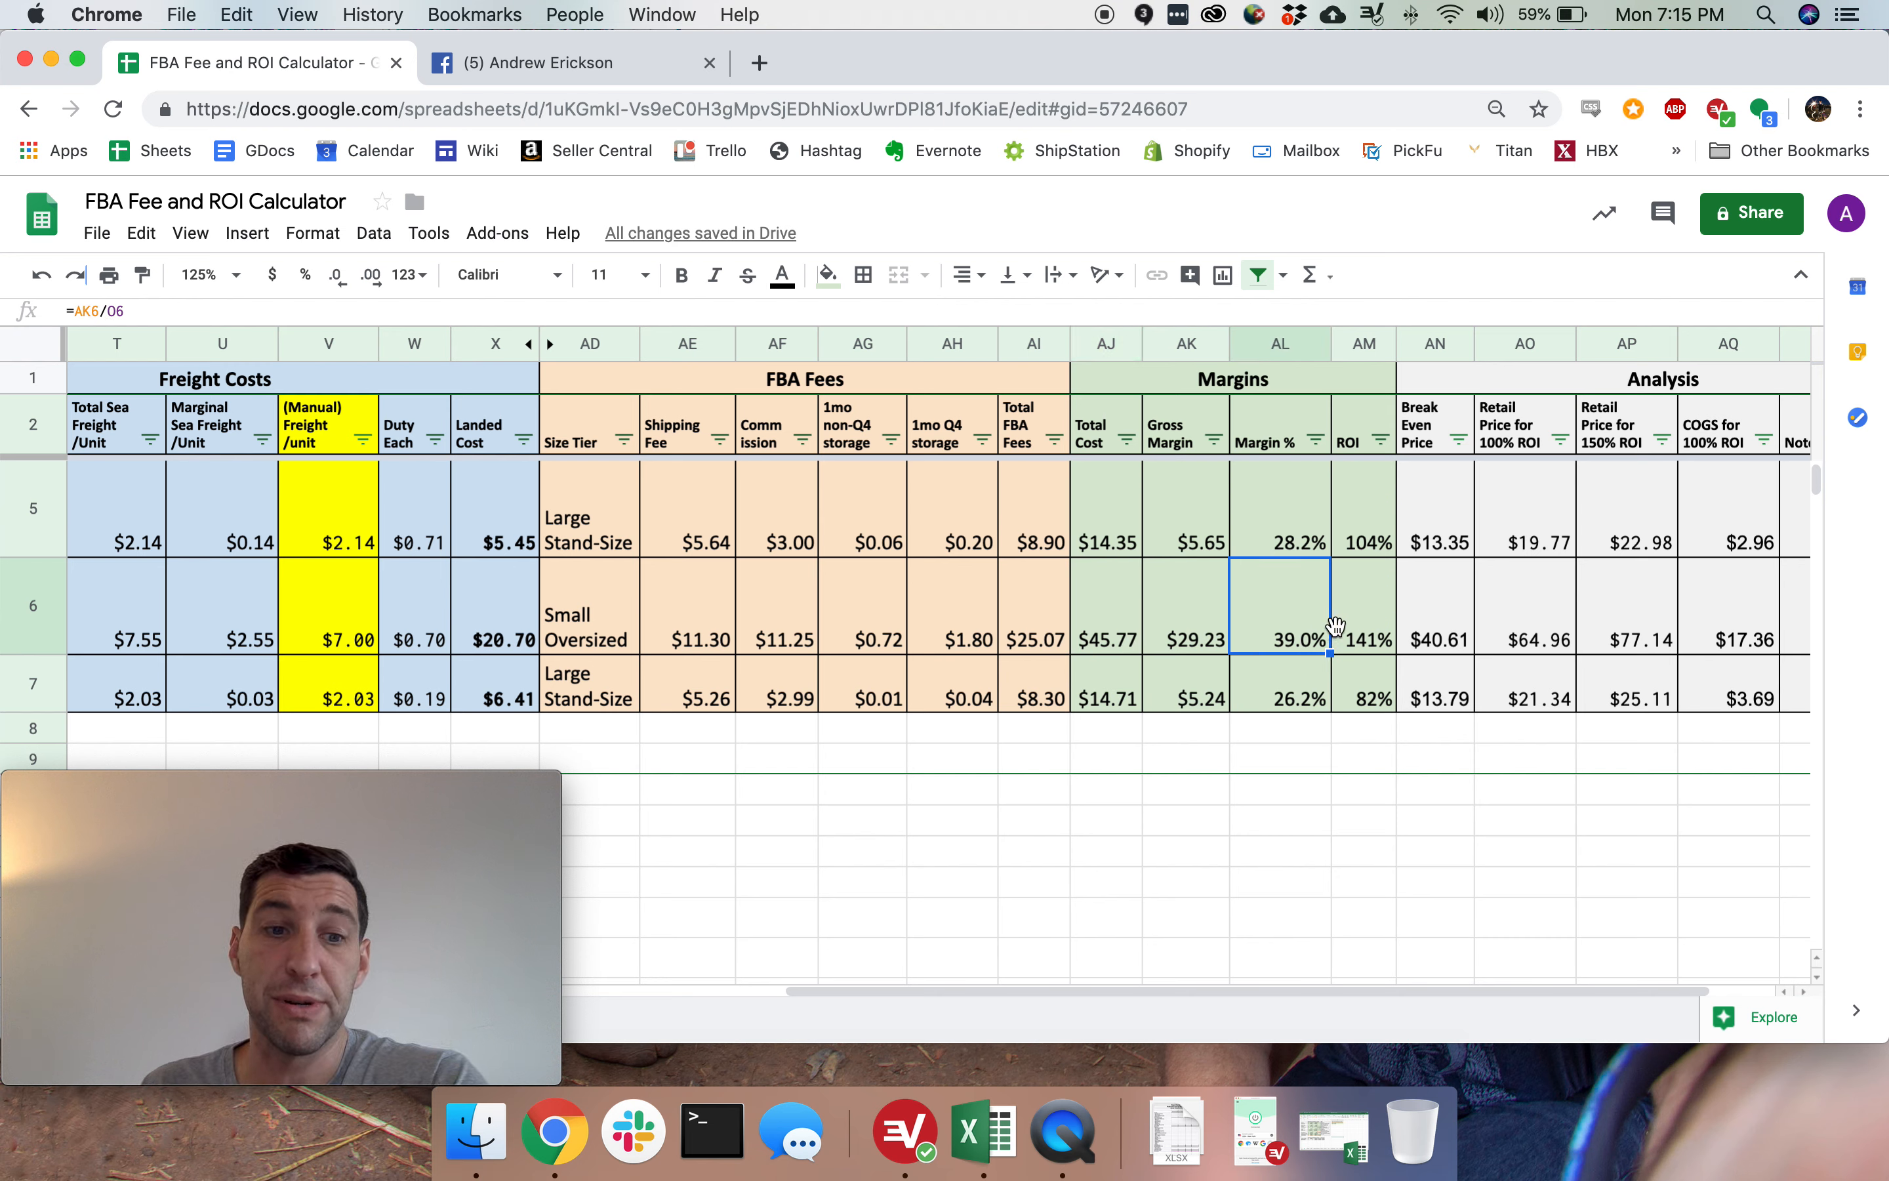
left_click(1366, 632)
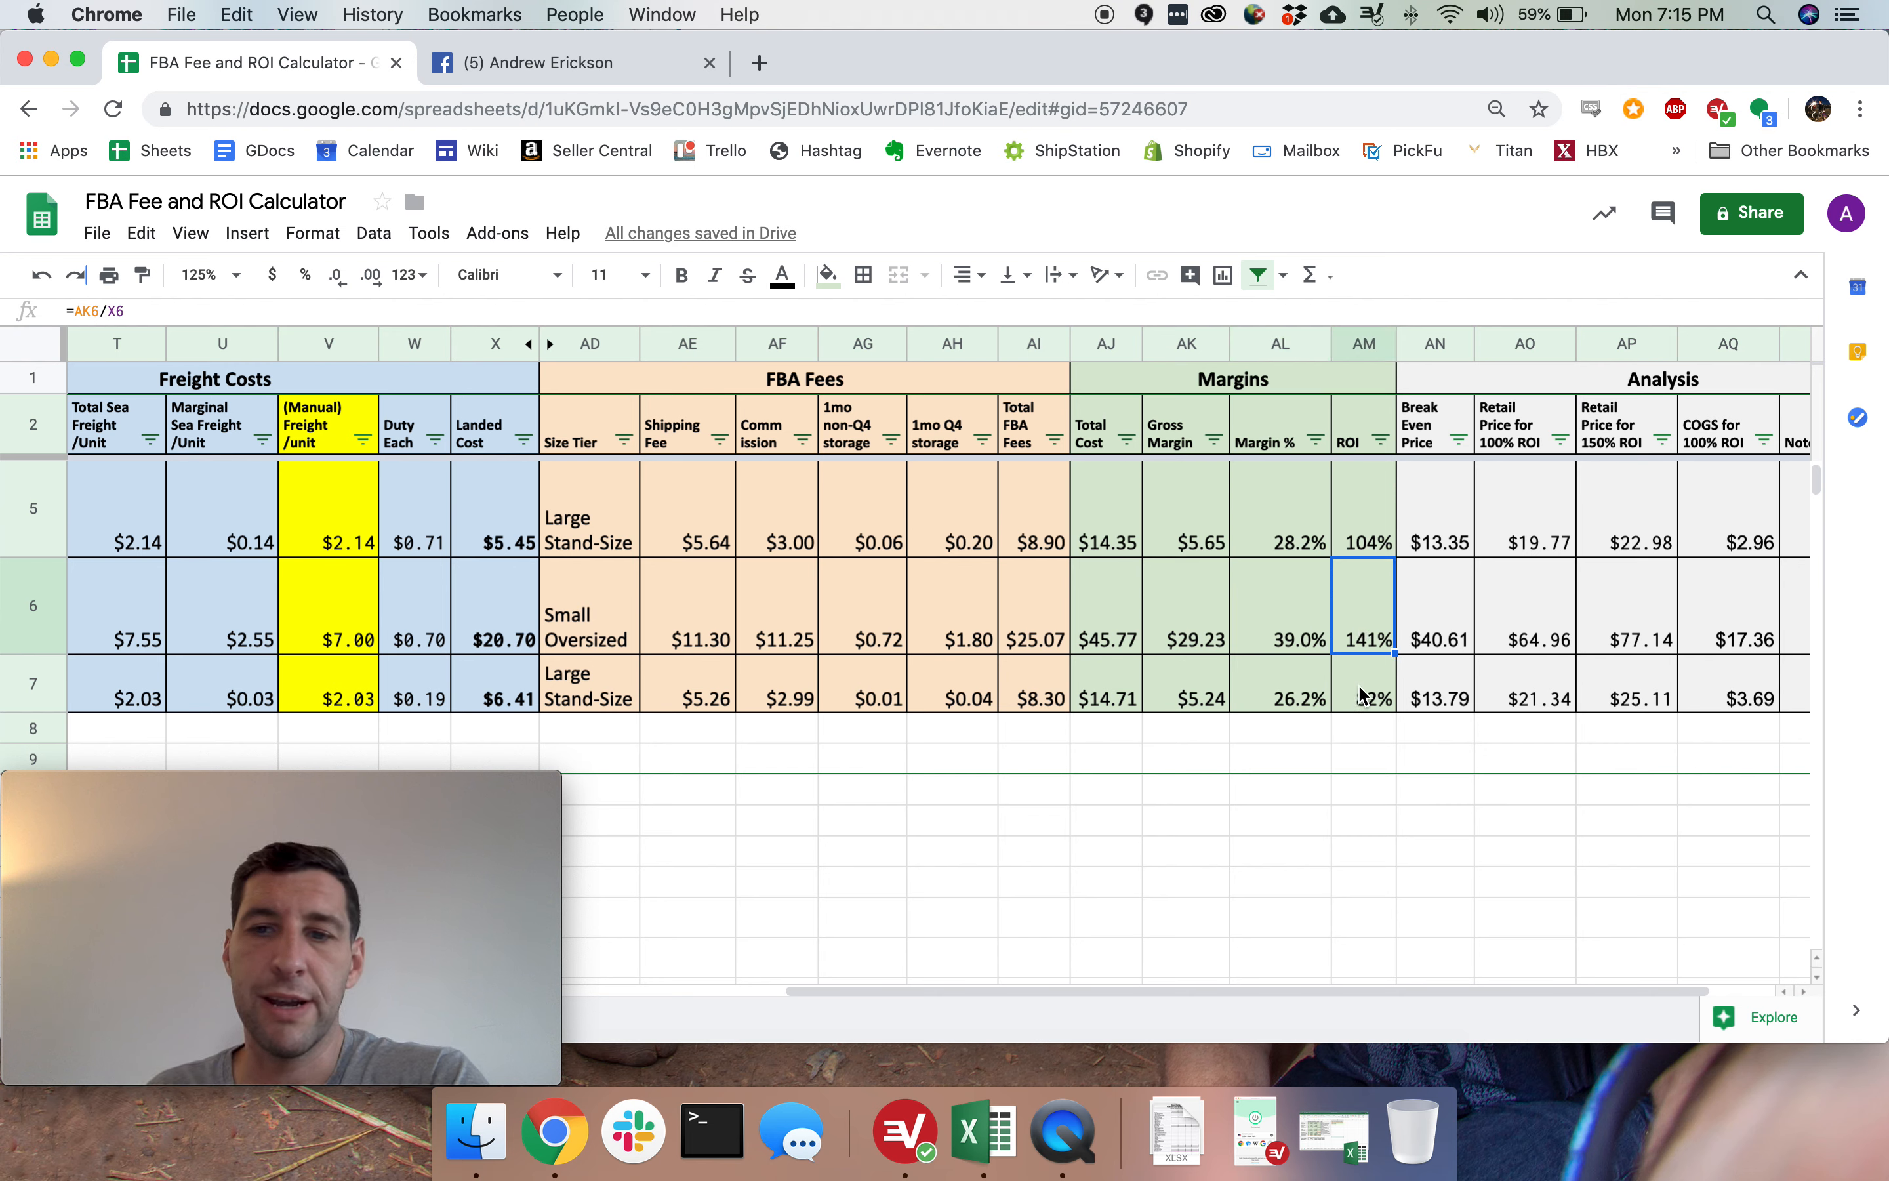
Examine Apple Crate's Analysis section, inspecting the formulas for Break Even Price and Retail Price for 100% ROI.
key("Right")
key("Right")
key("Right")
key("Right")
key("Right")
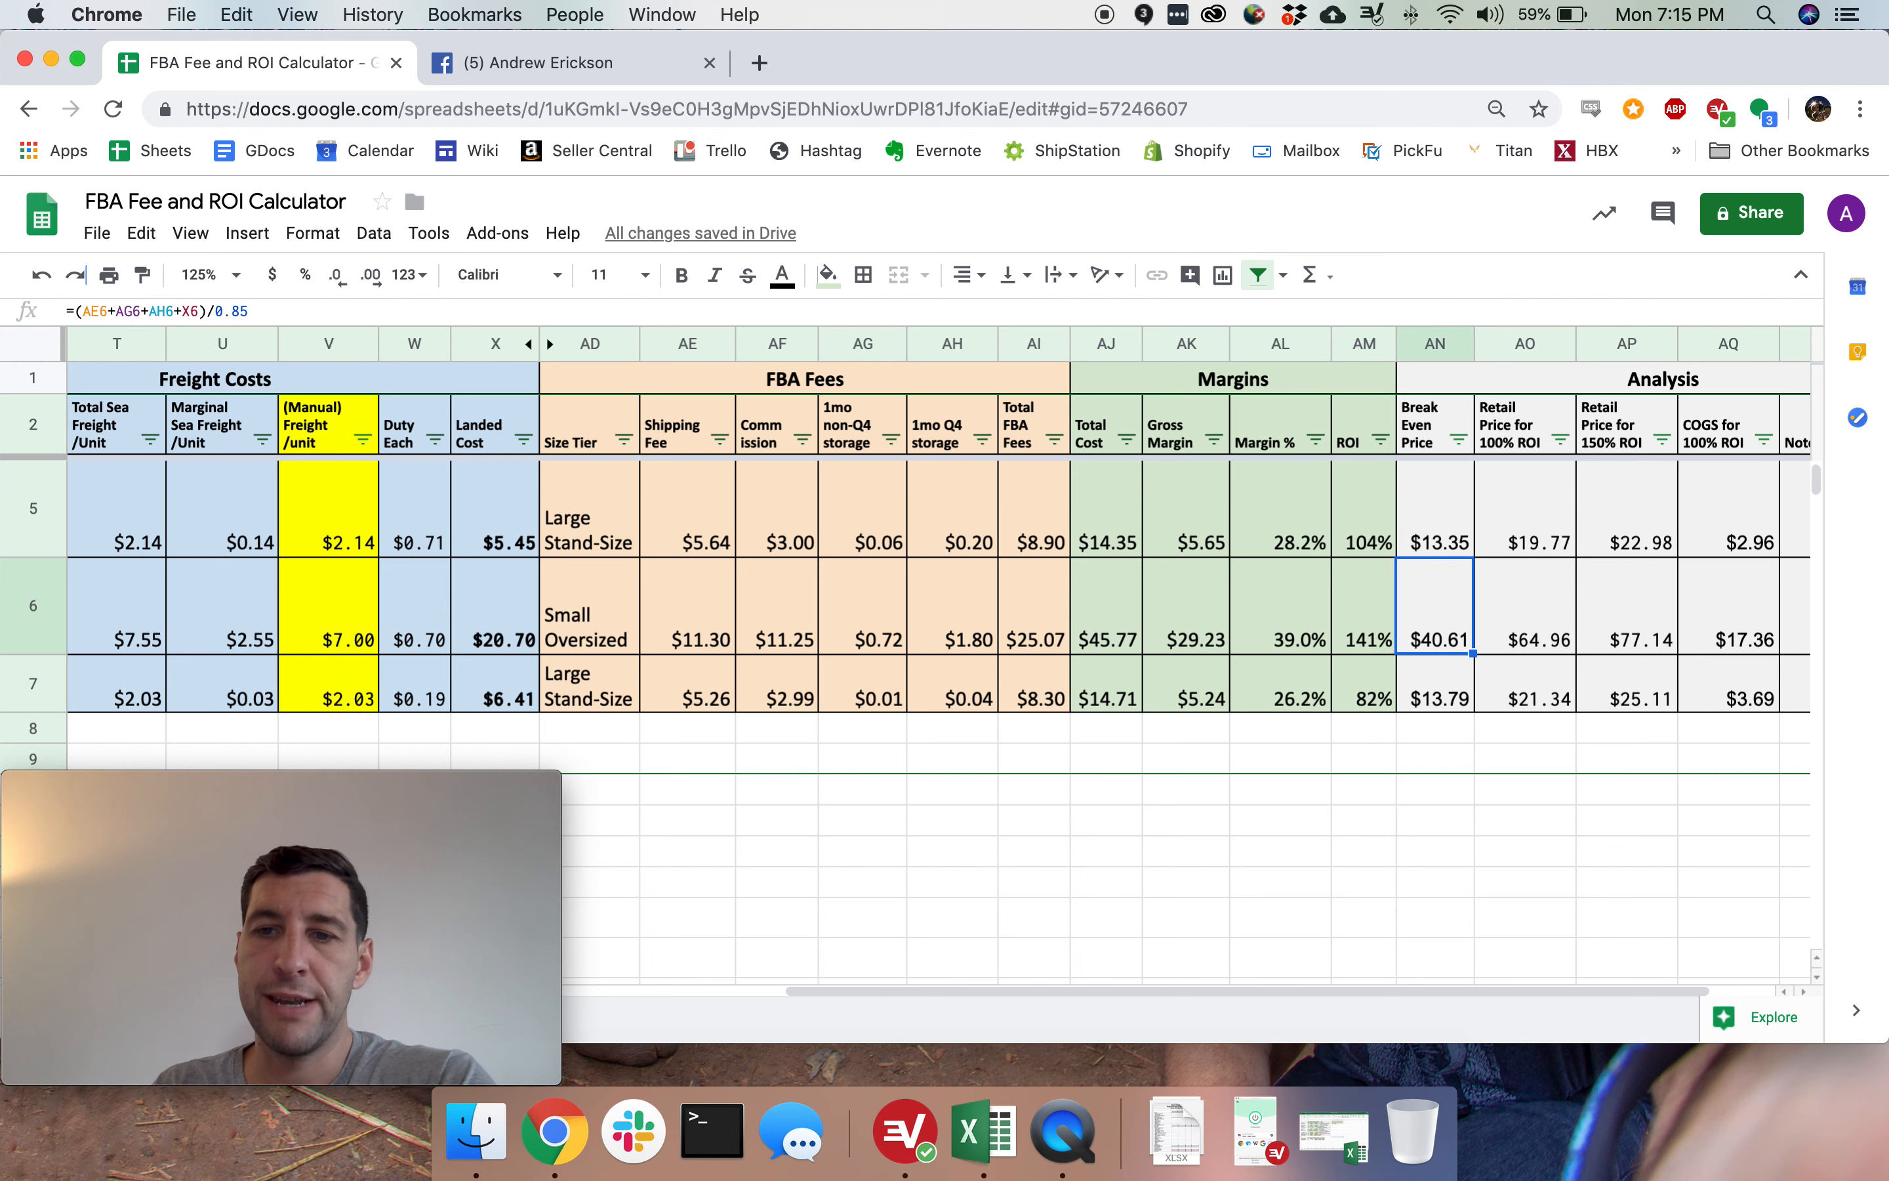
key("Left")
key("Left")
key("Left")
key("Left")
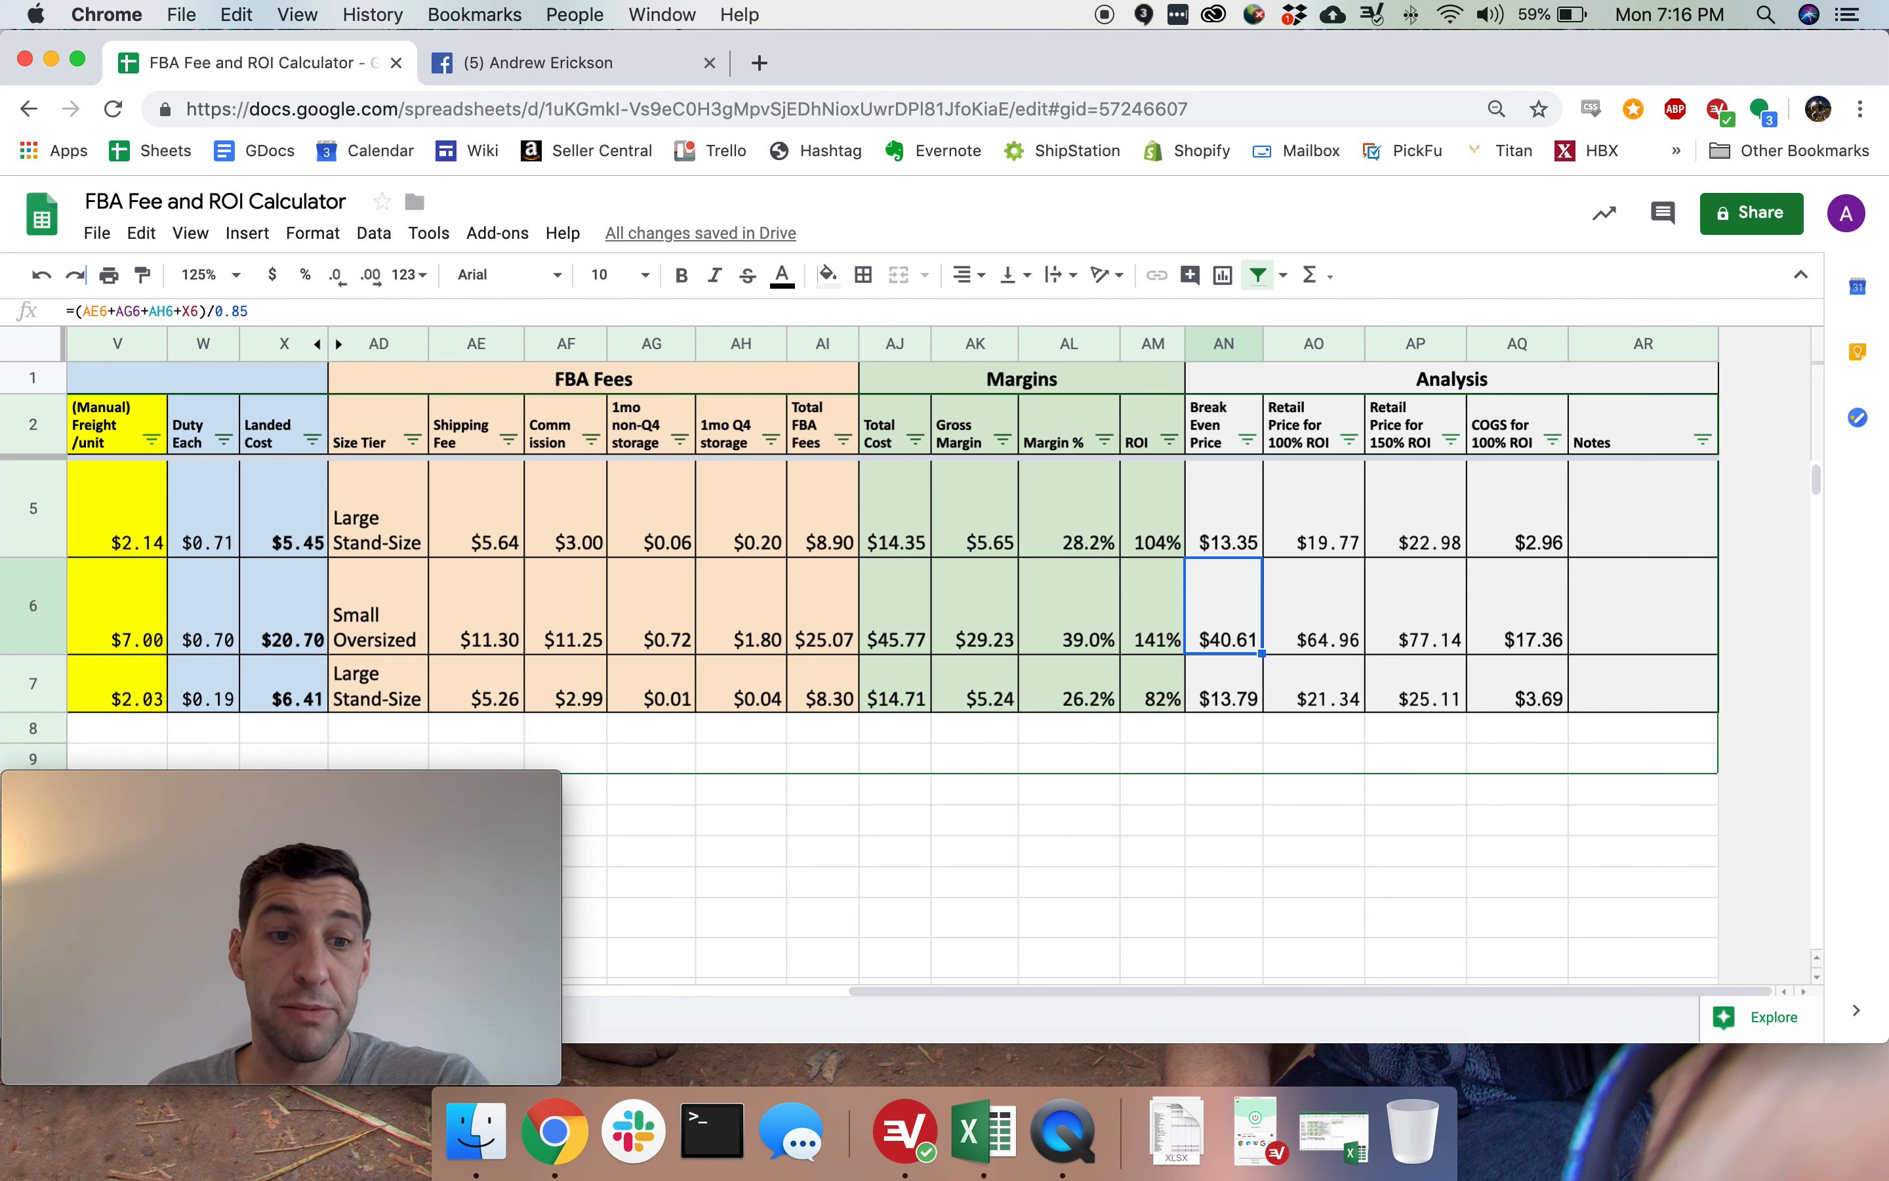
left_click(1314, 607)
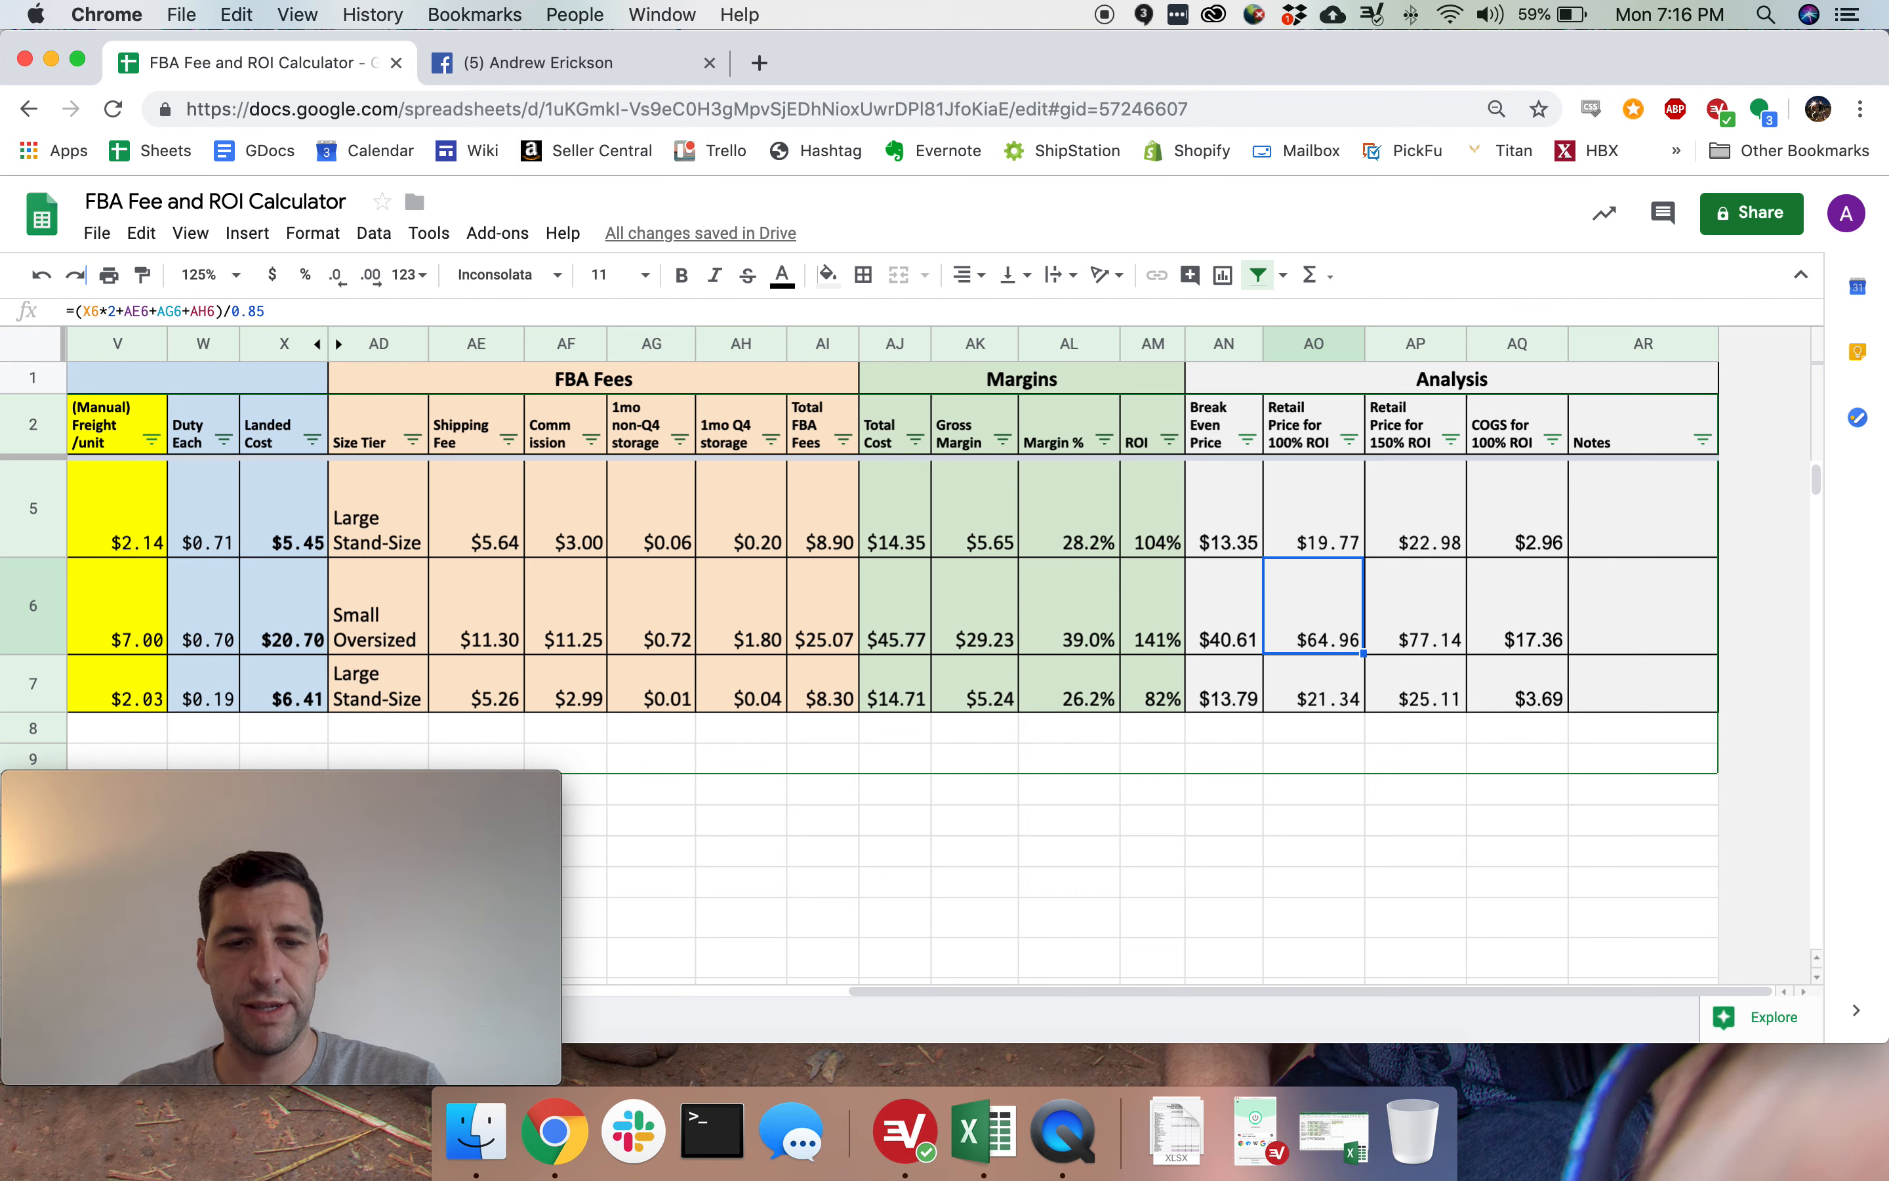
Review Apple Crate's Retail value and its FOB Price and Packaging inputs.
key("Home")
key("Right")
key("Right")
key("Right")
key("Right")
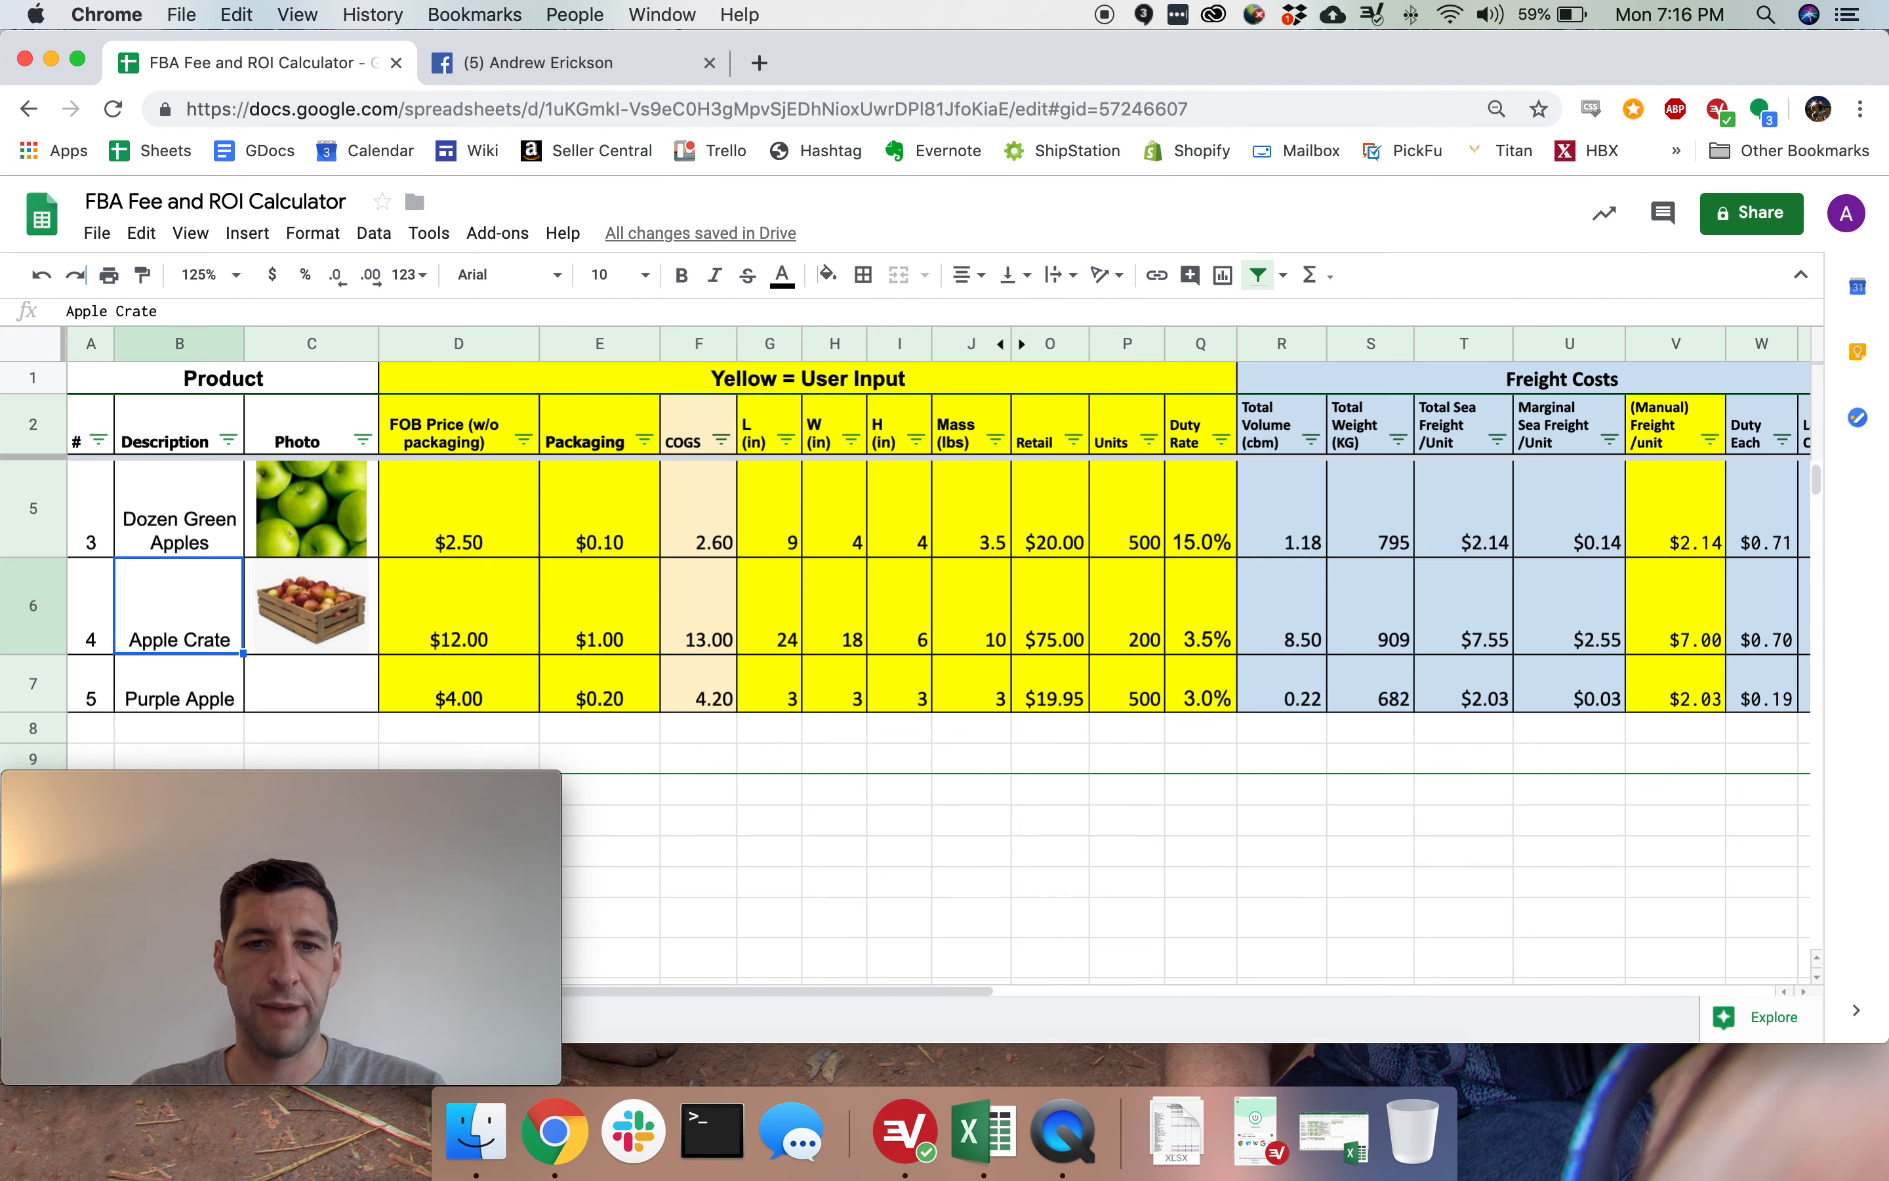
left_click(1054, 629)
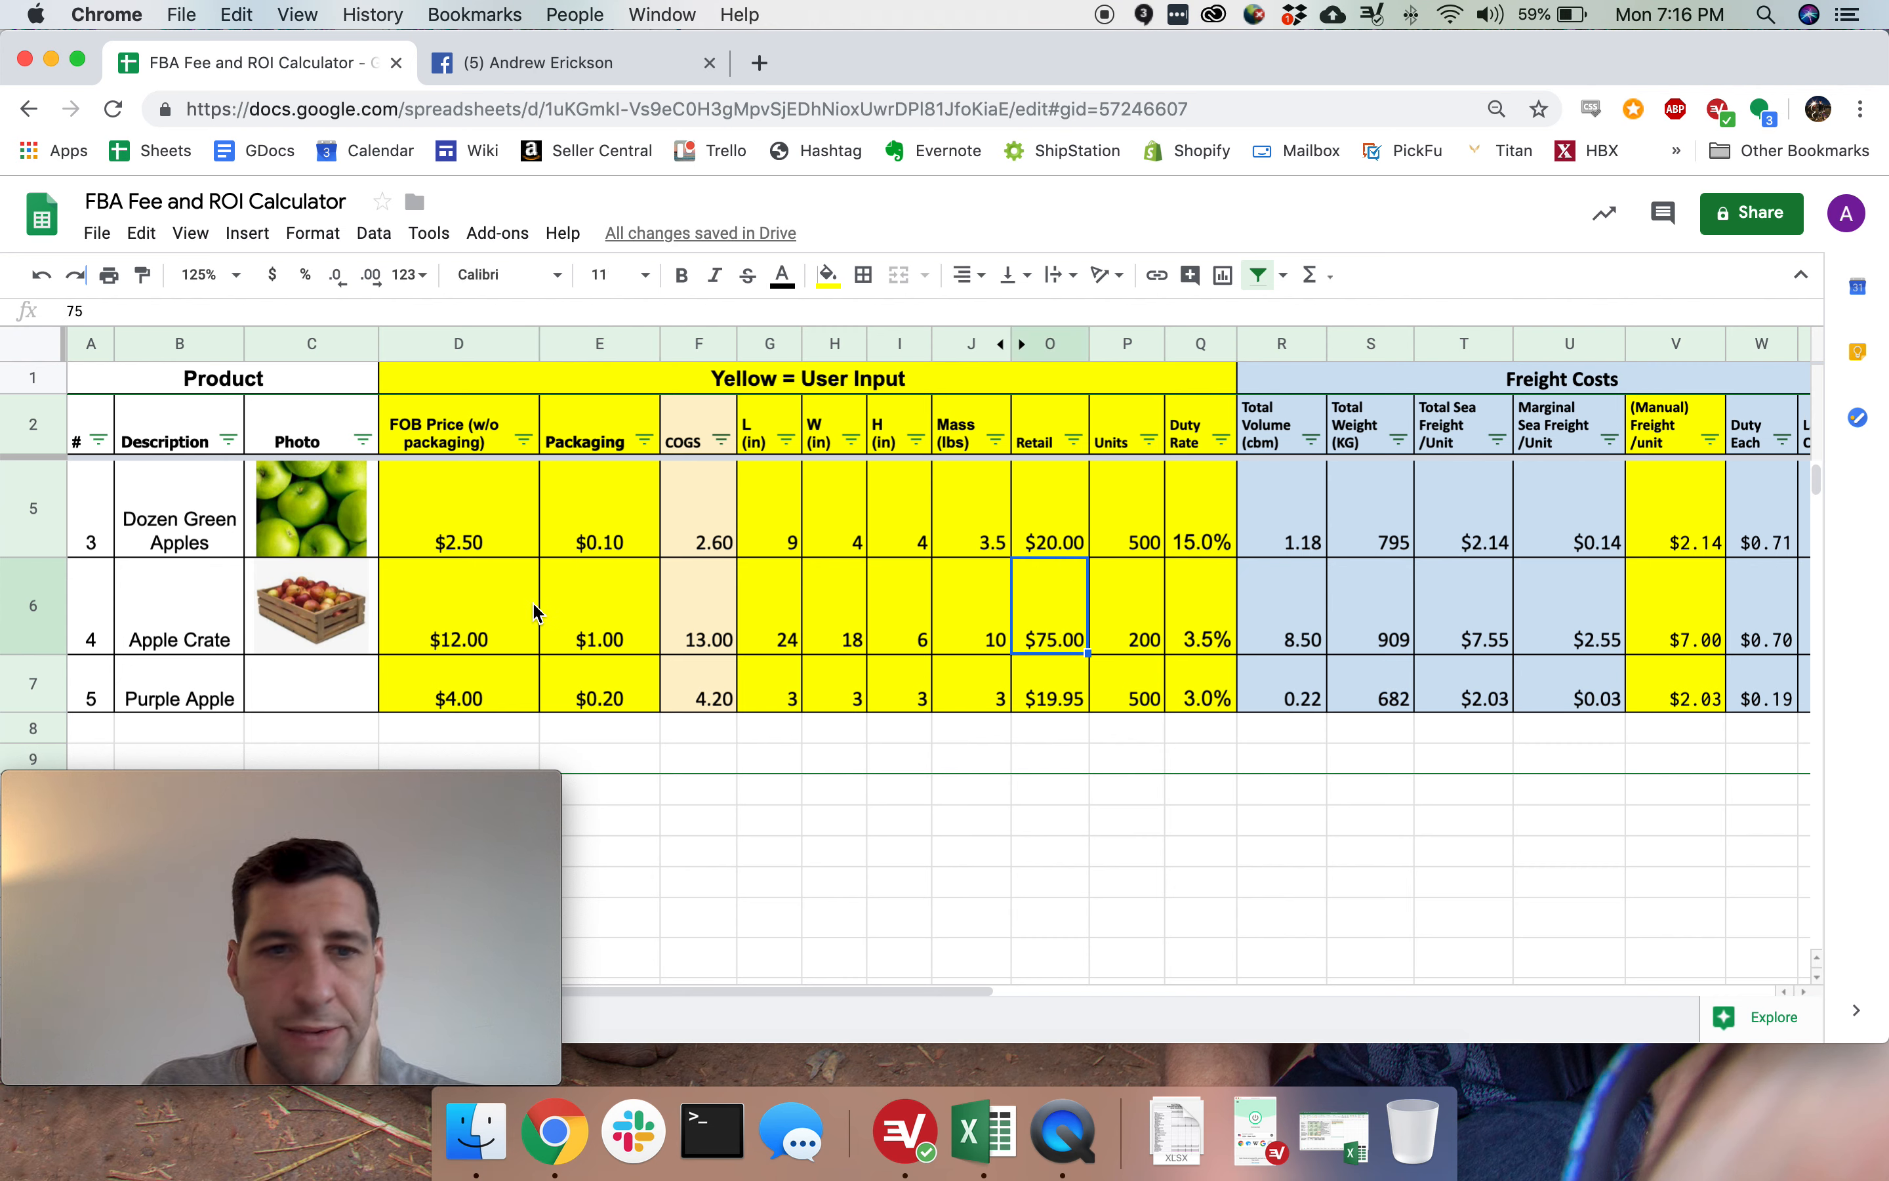
left_click_drag(534, 624, 581, 624)
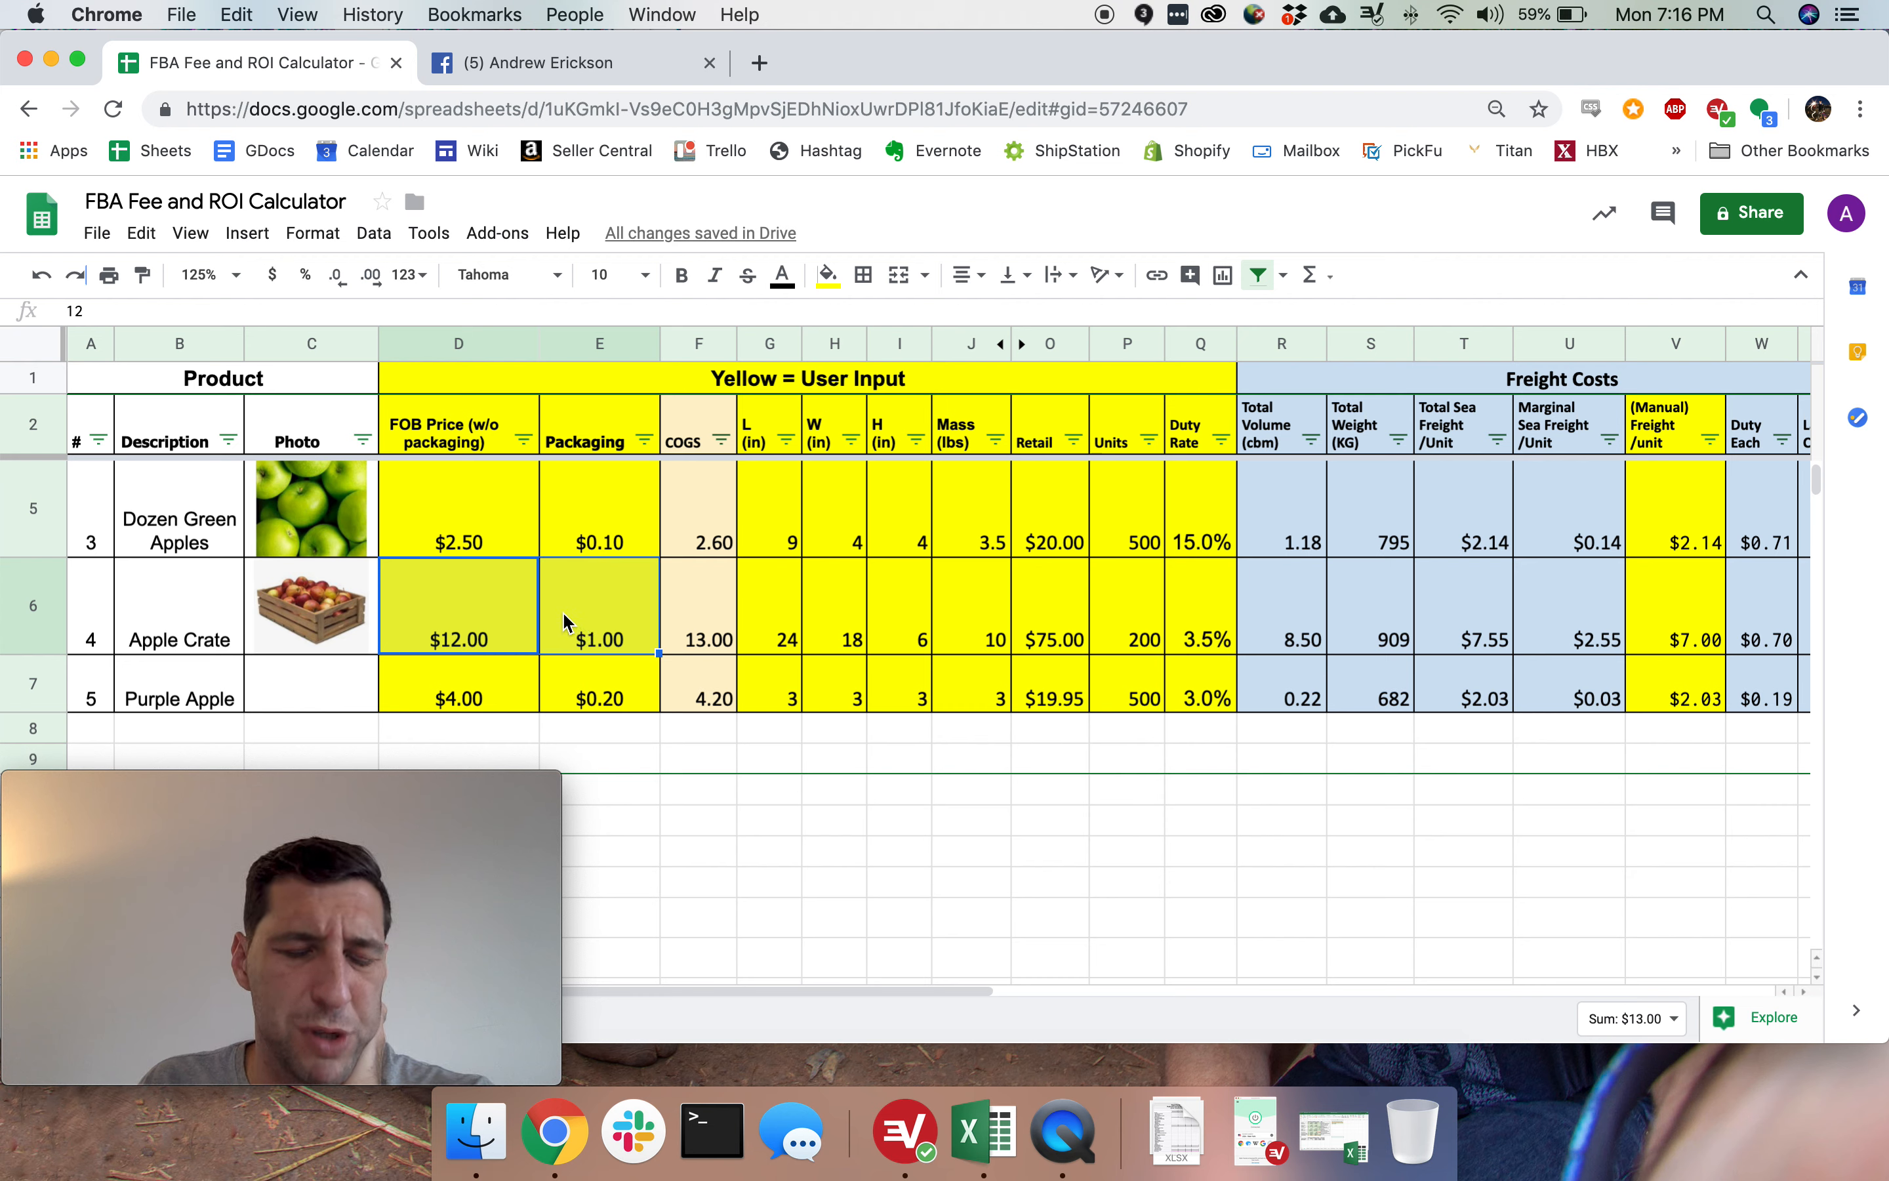
left_click(591, 613)
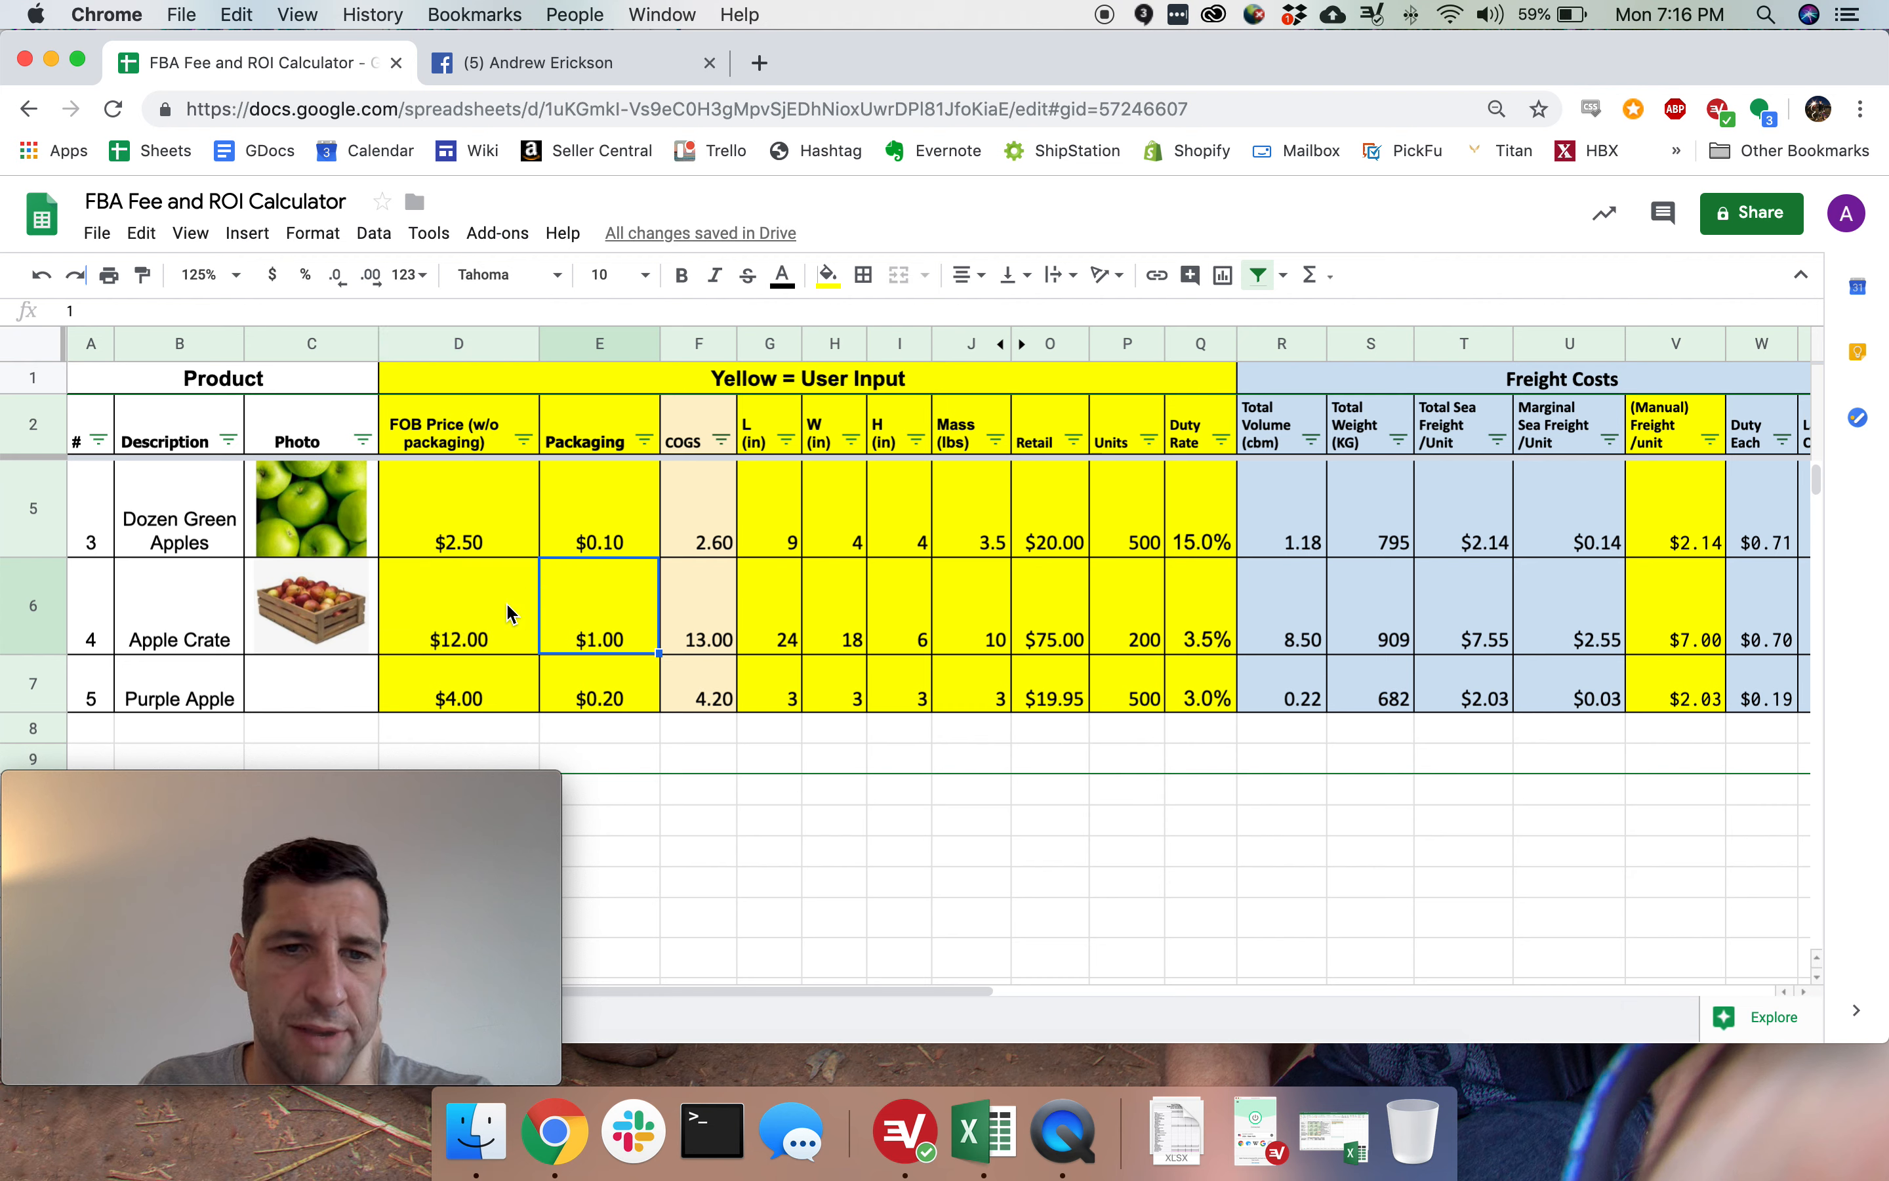
Try a question mark as Apple Crate's FOB Price, and set the price back to 12.
left_click(509, 613)
type("?")
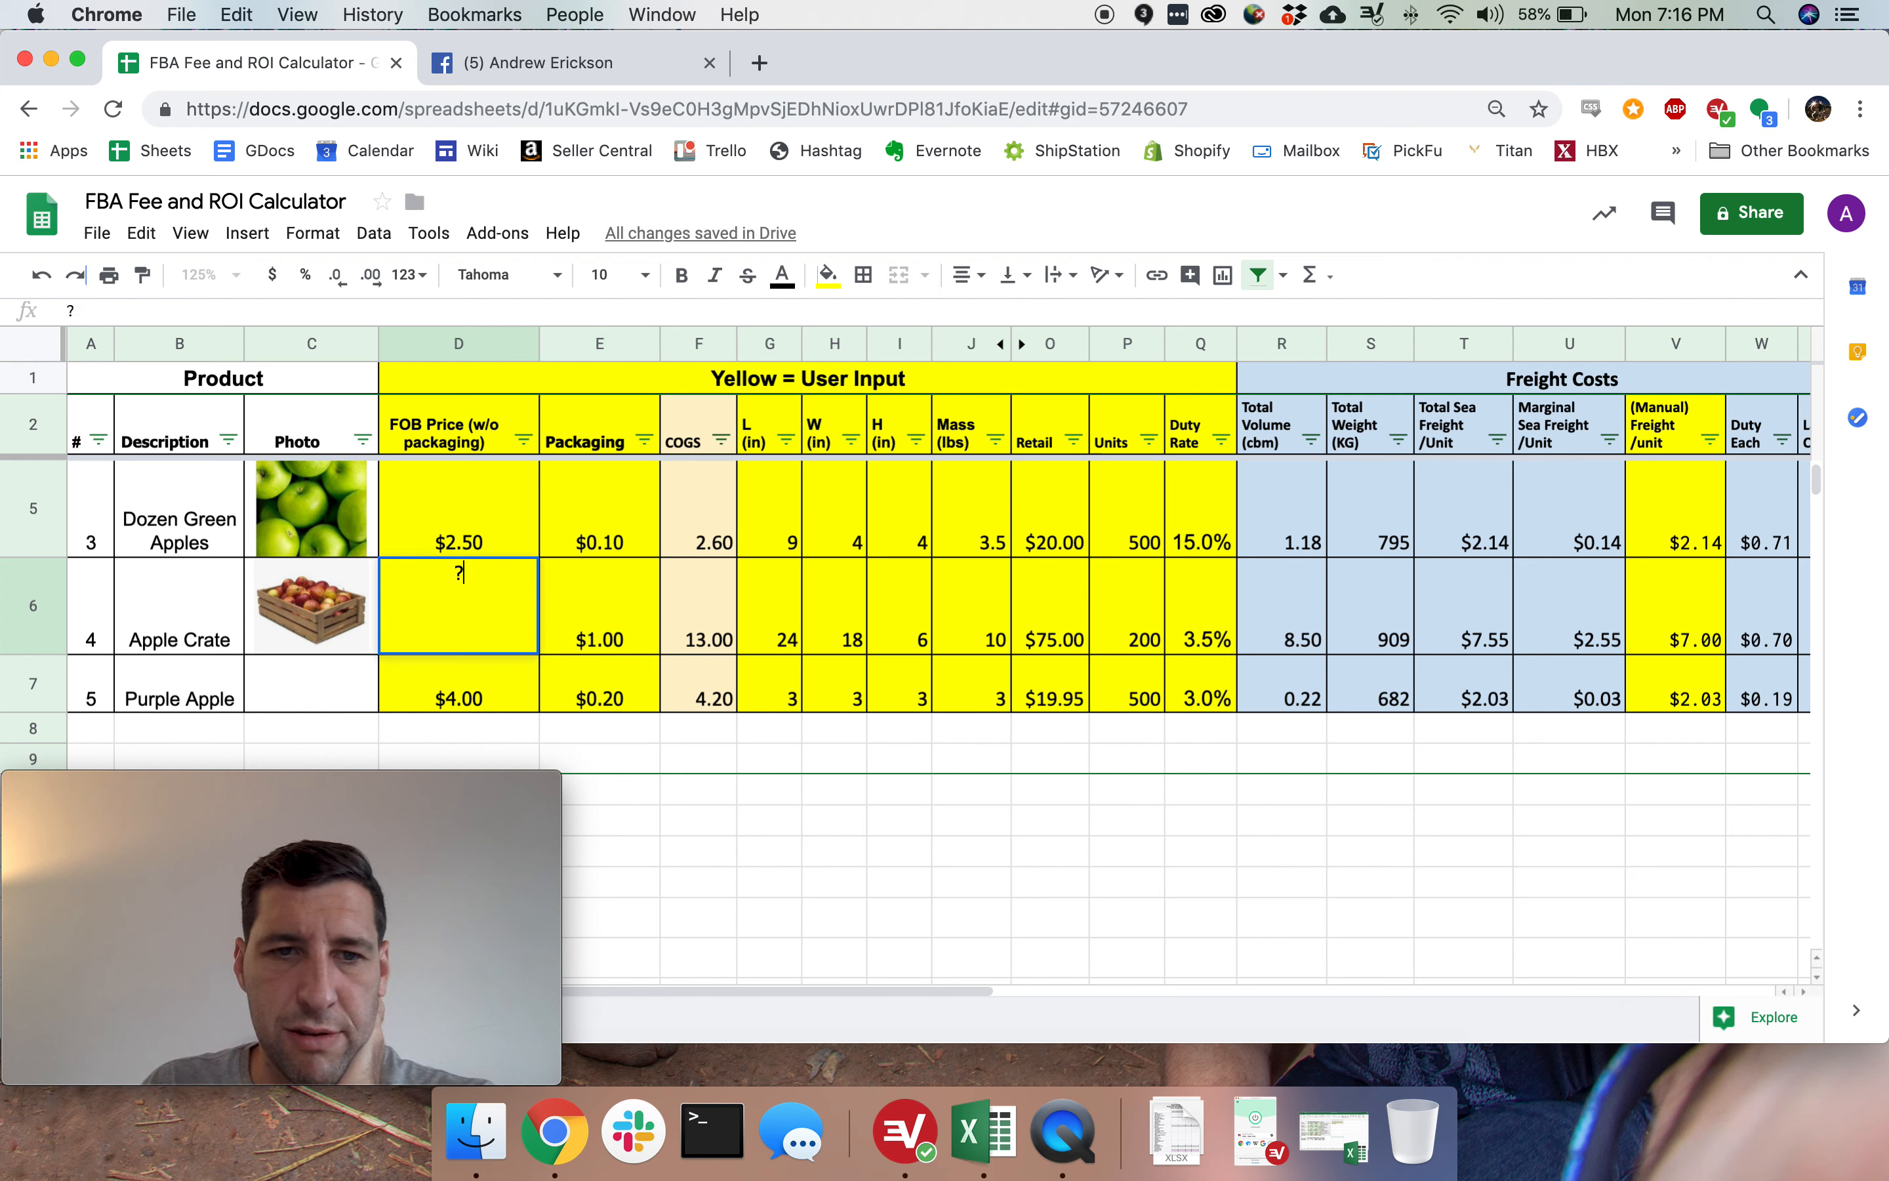
key("Tab")
key("Left")
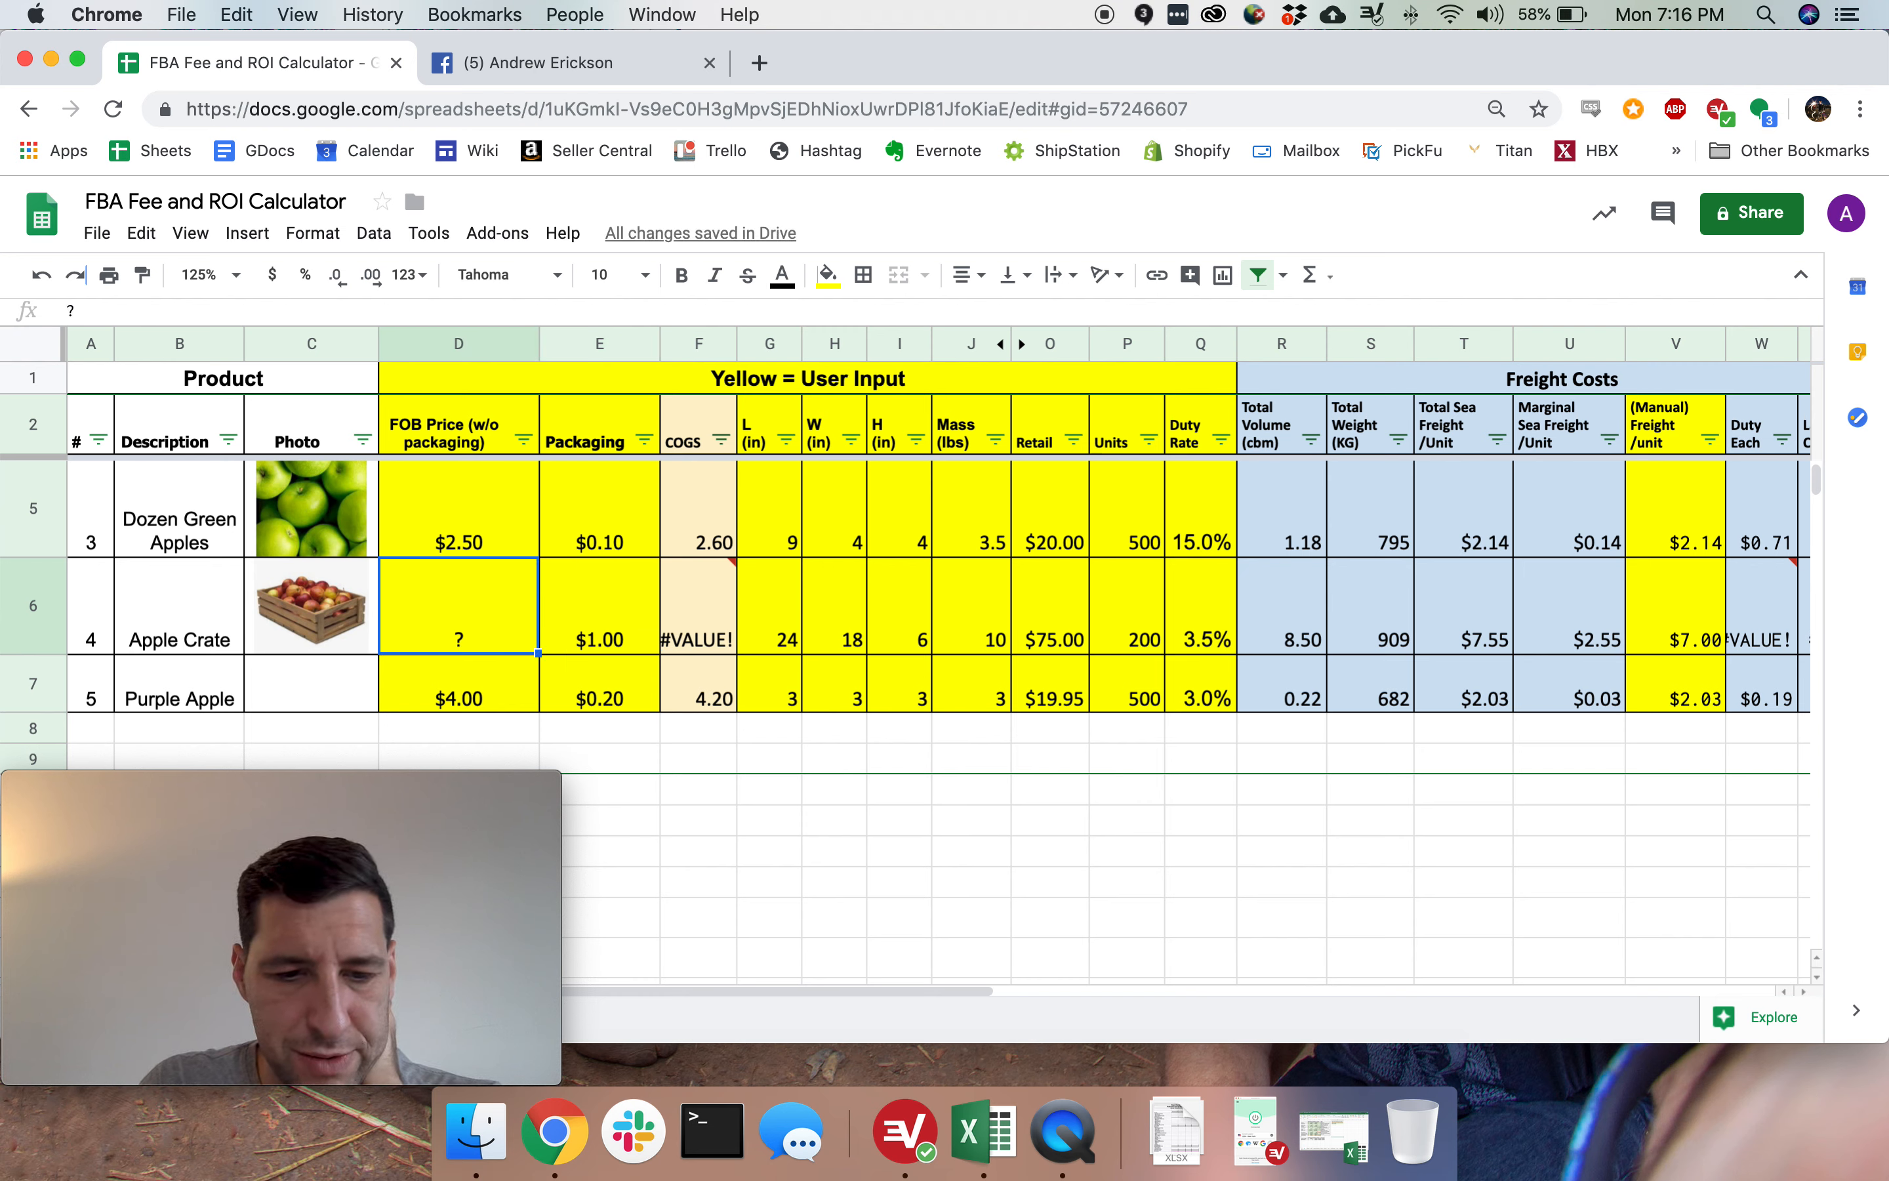
type("12")
key("Return")
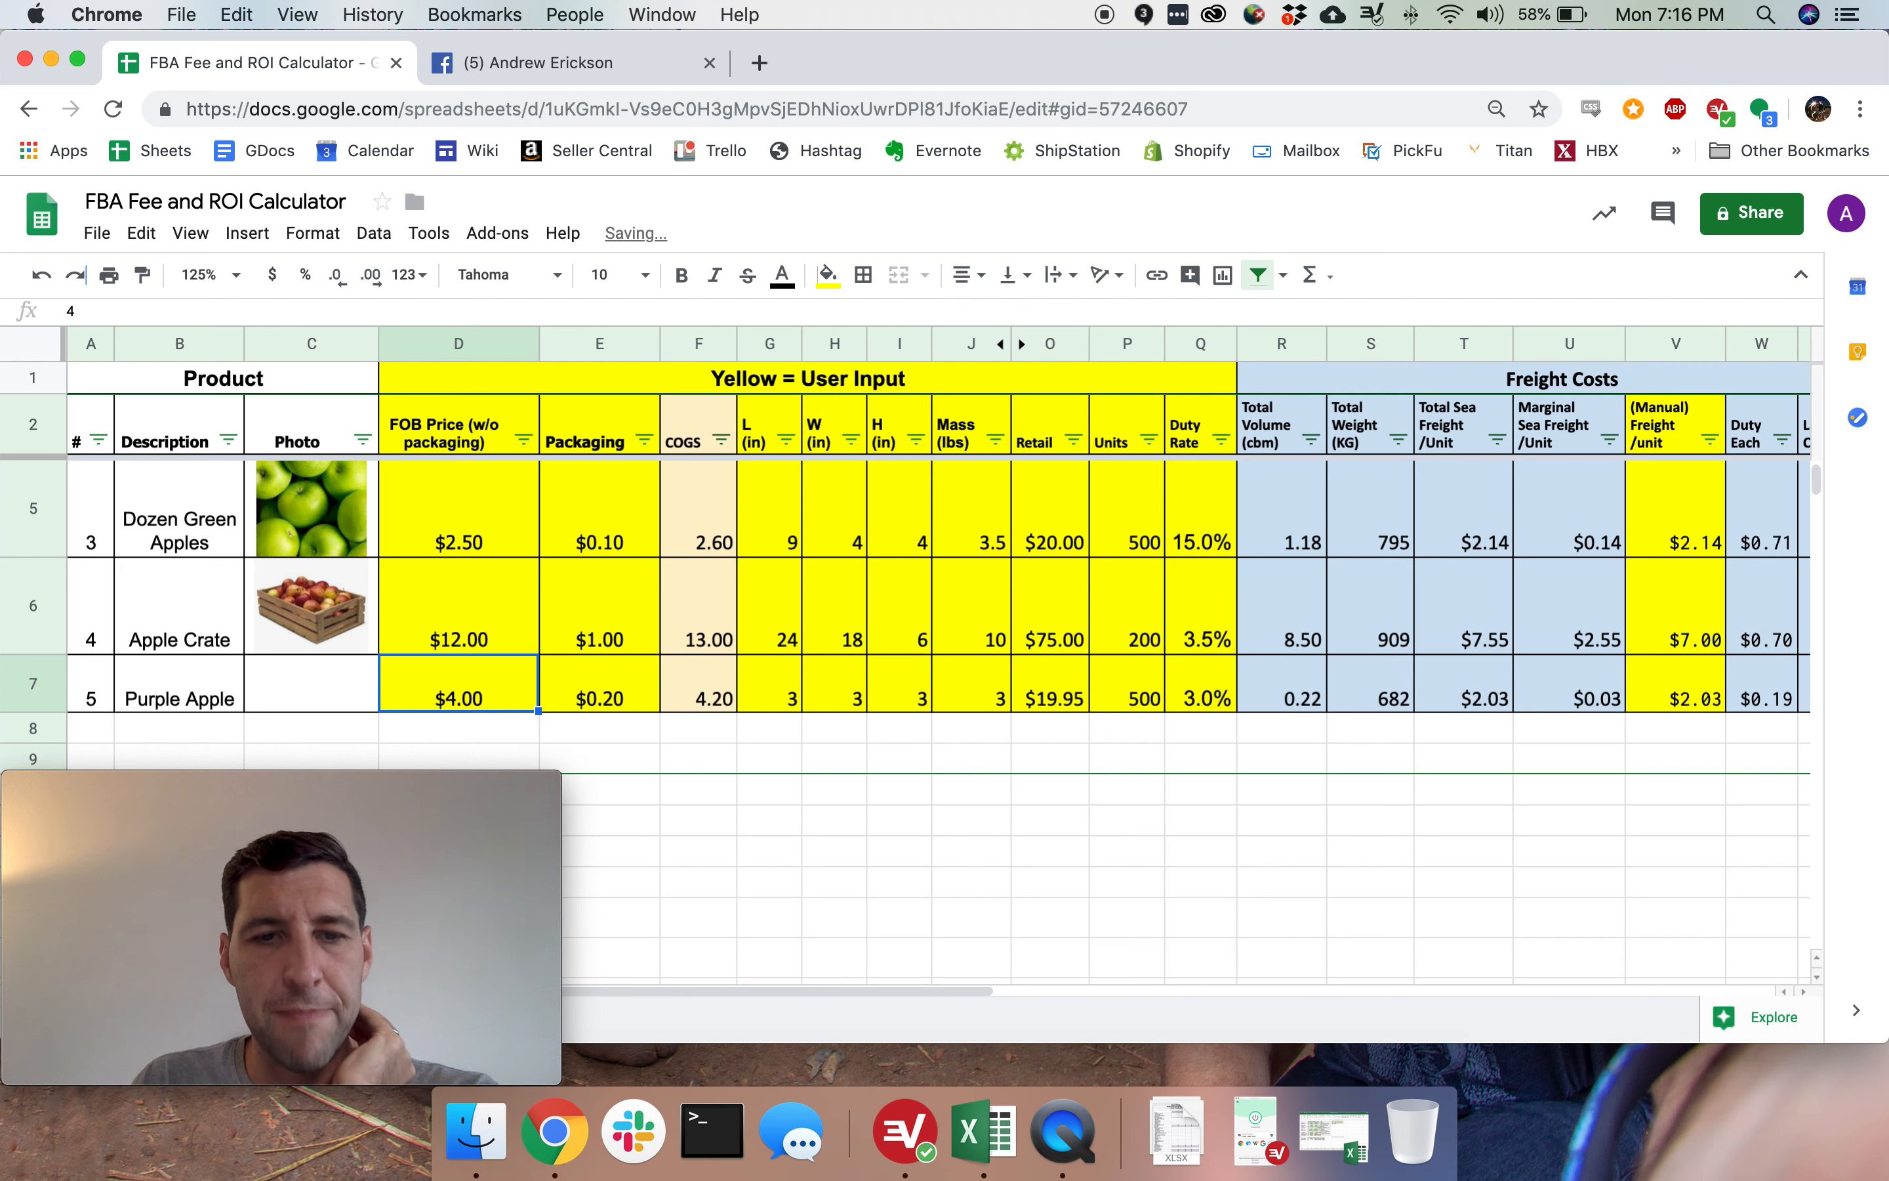
Look across Apple Crate's user inputs from FOB Price and Packaging through the dimensions and mass to Retail.
key("Up")
key("shift+Right")
key("shift+Right")
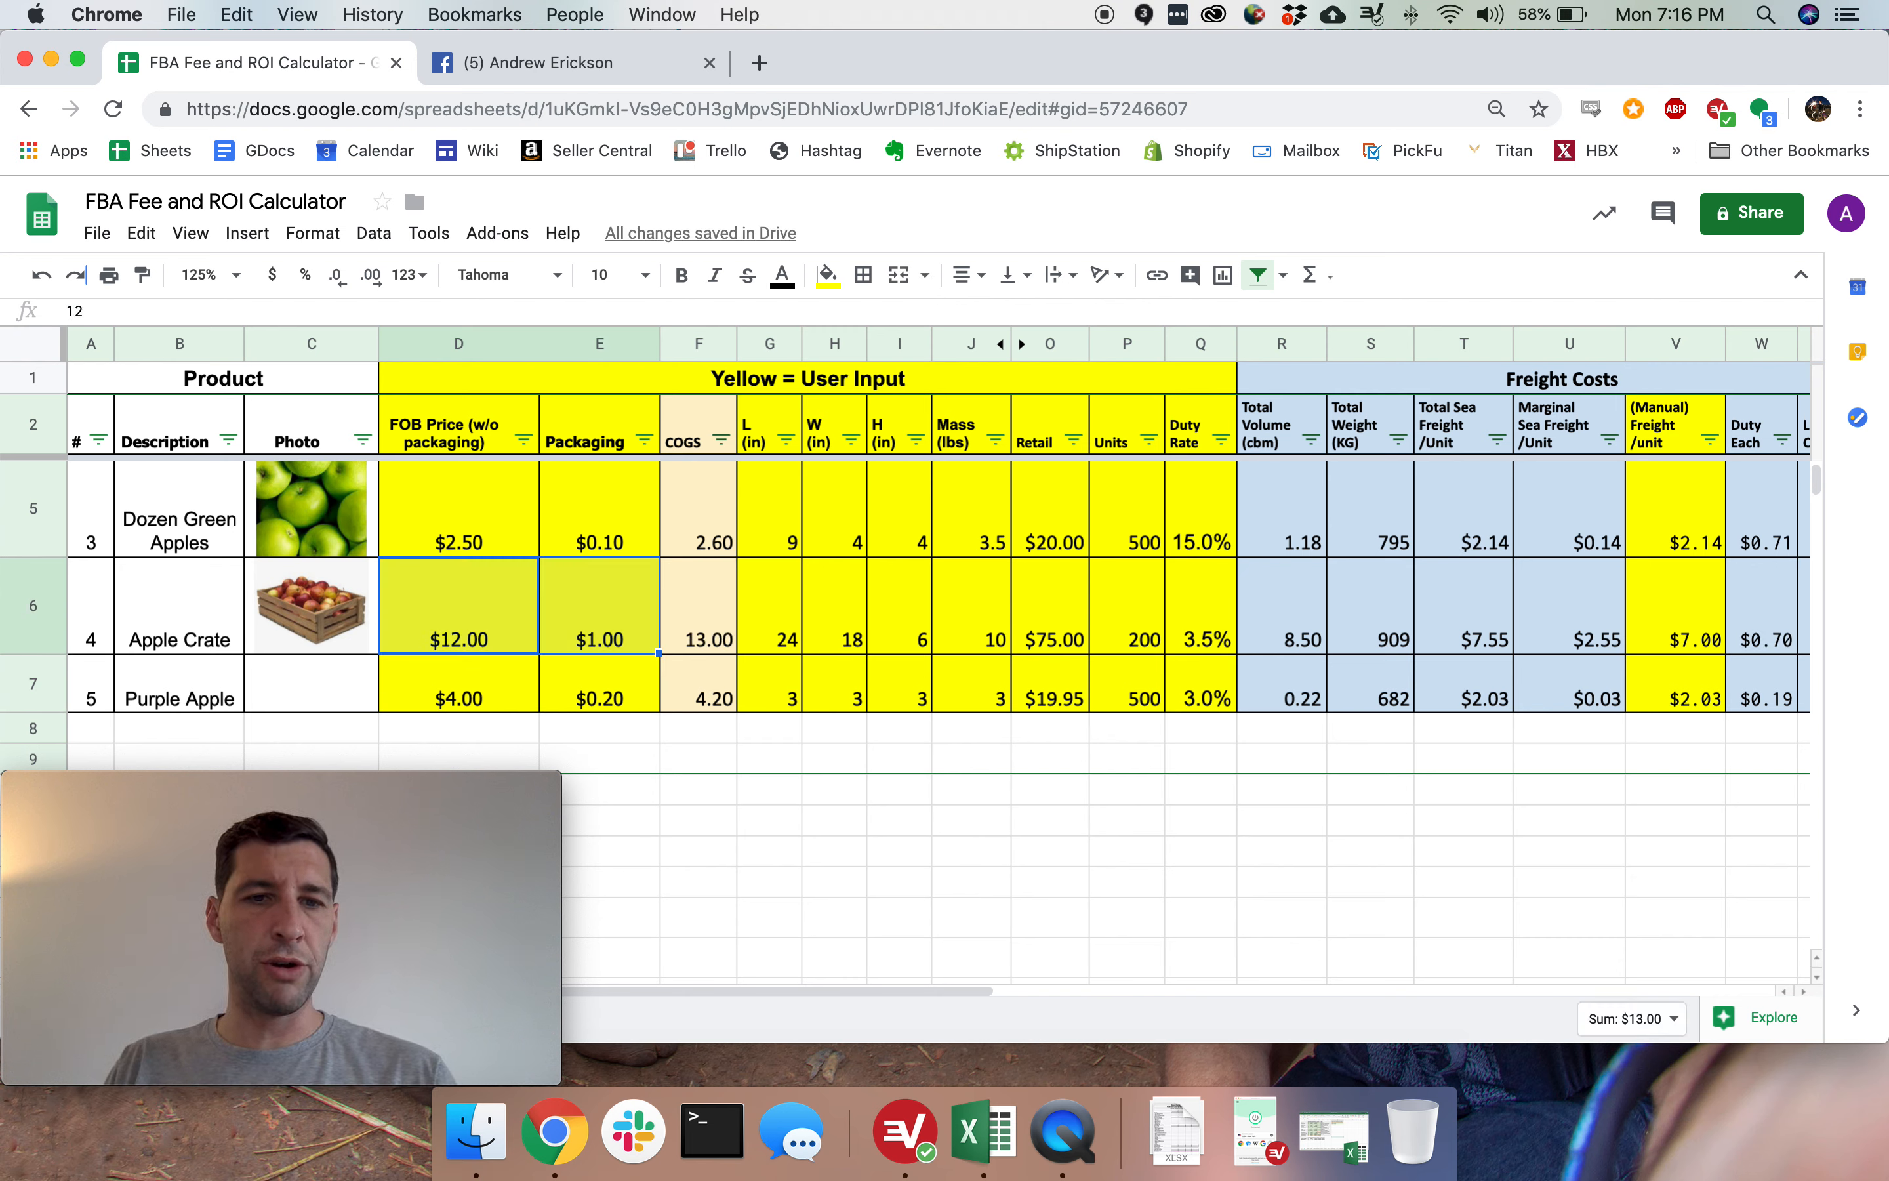
key("Right")
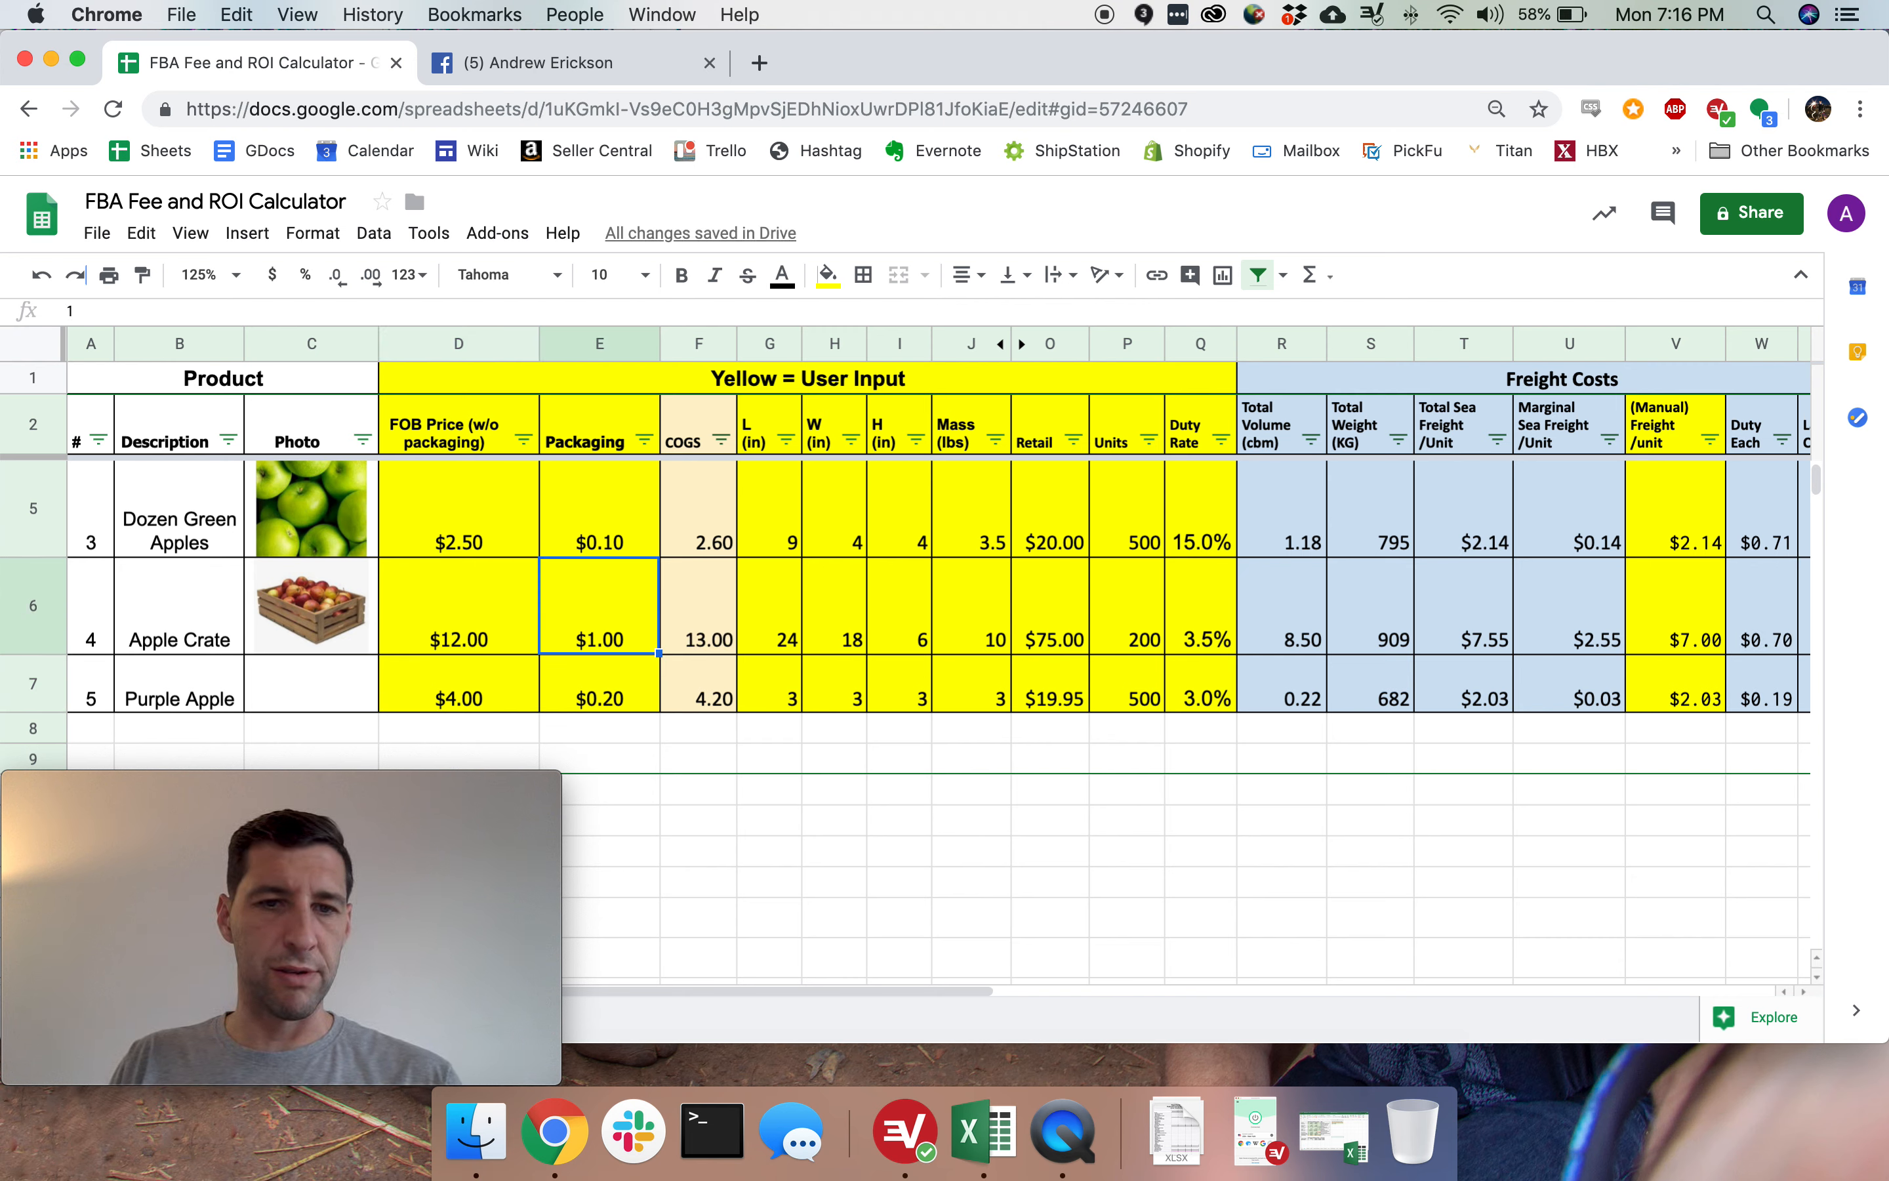
key("Right")
key("Right")
key("Right")
key("Right")
key("Right")
key("Right")
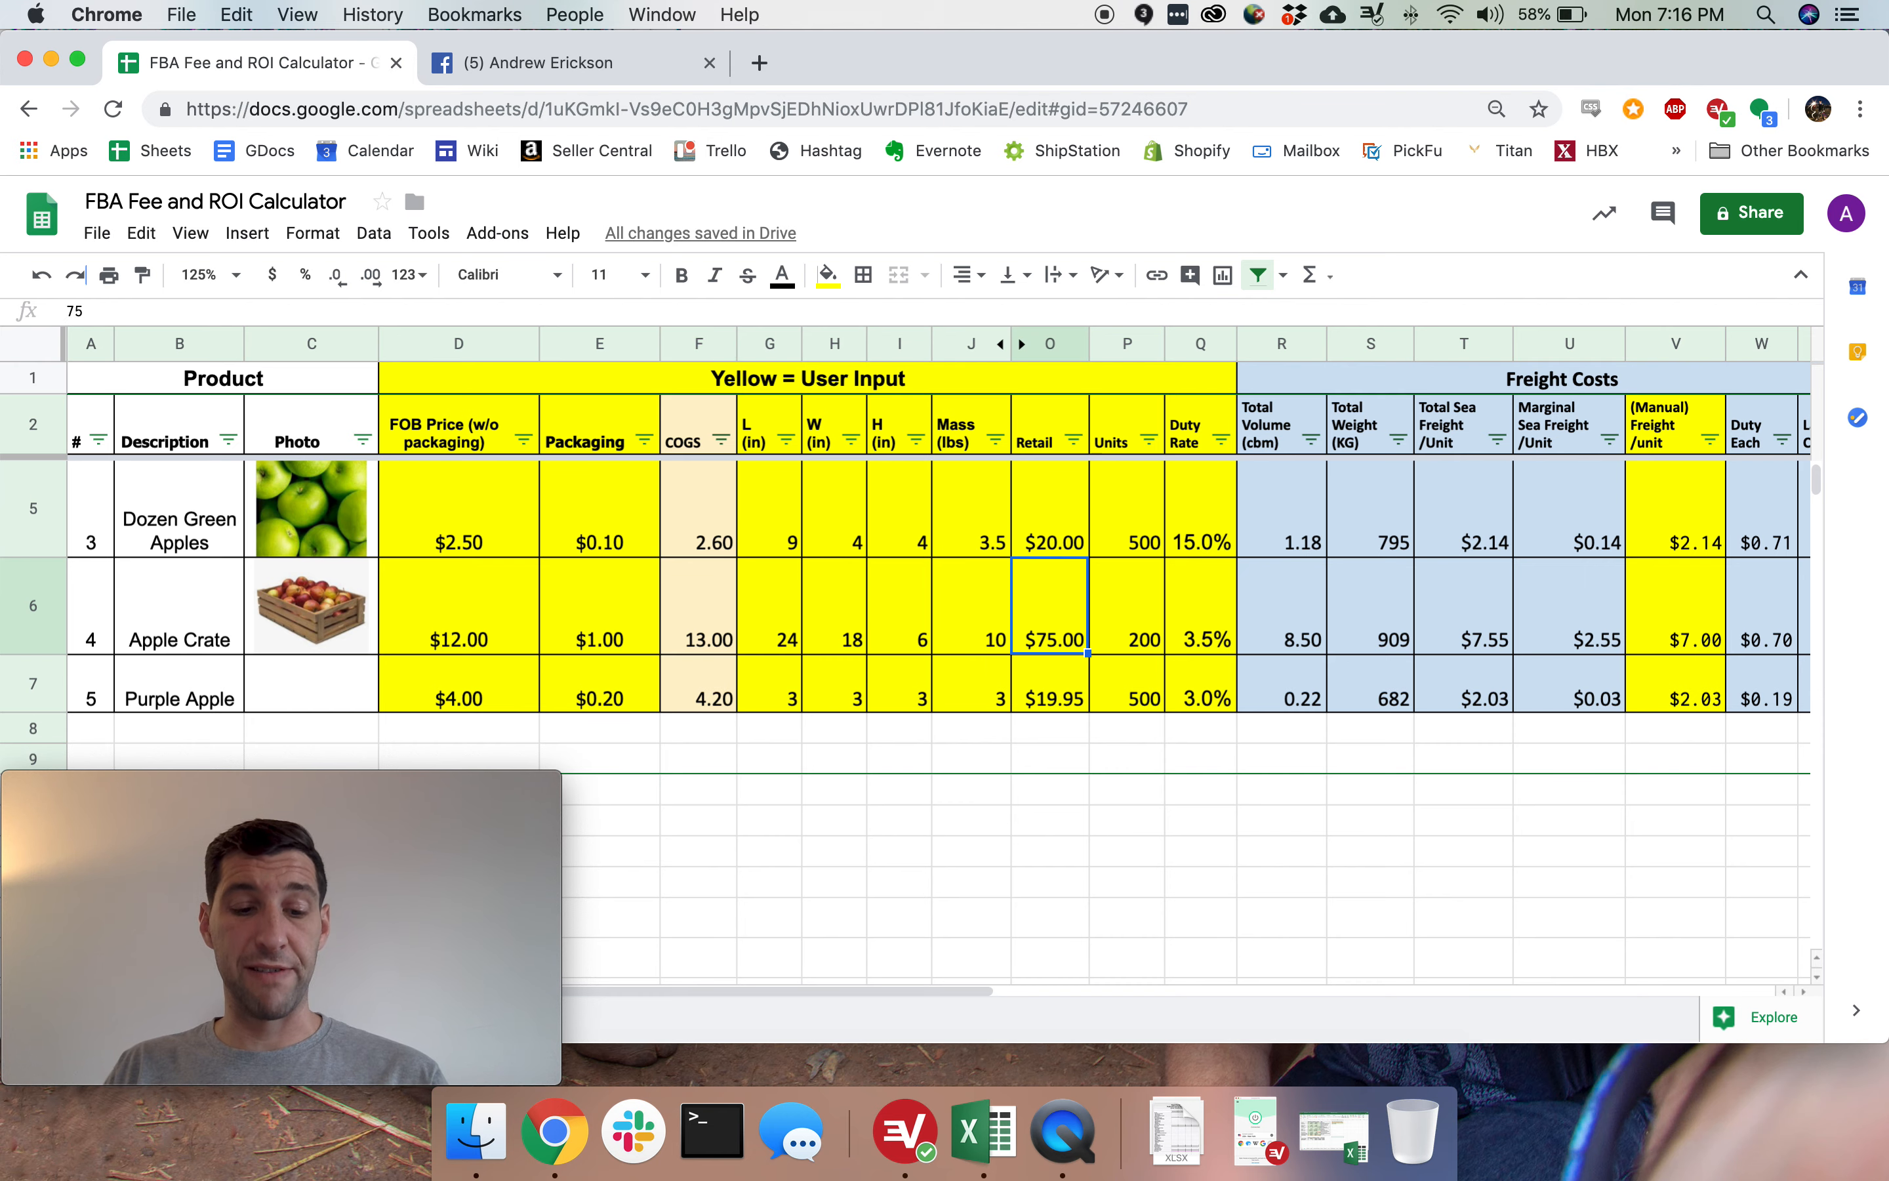
Inspect the COGS for 100% ROI column and Apple Crate's formula in it.
key("super+Right")
key("Right")
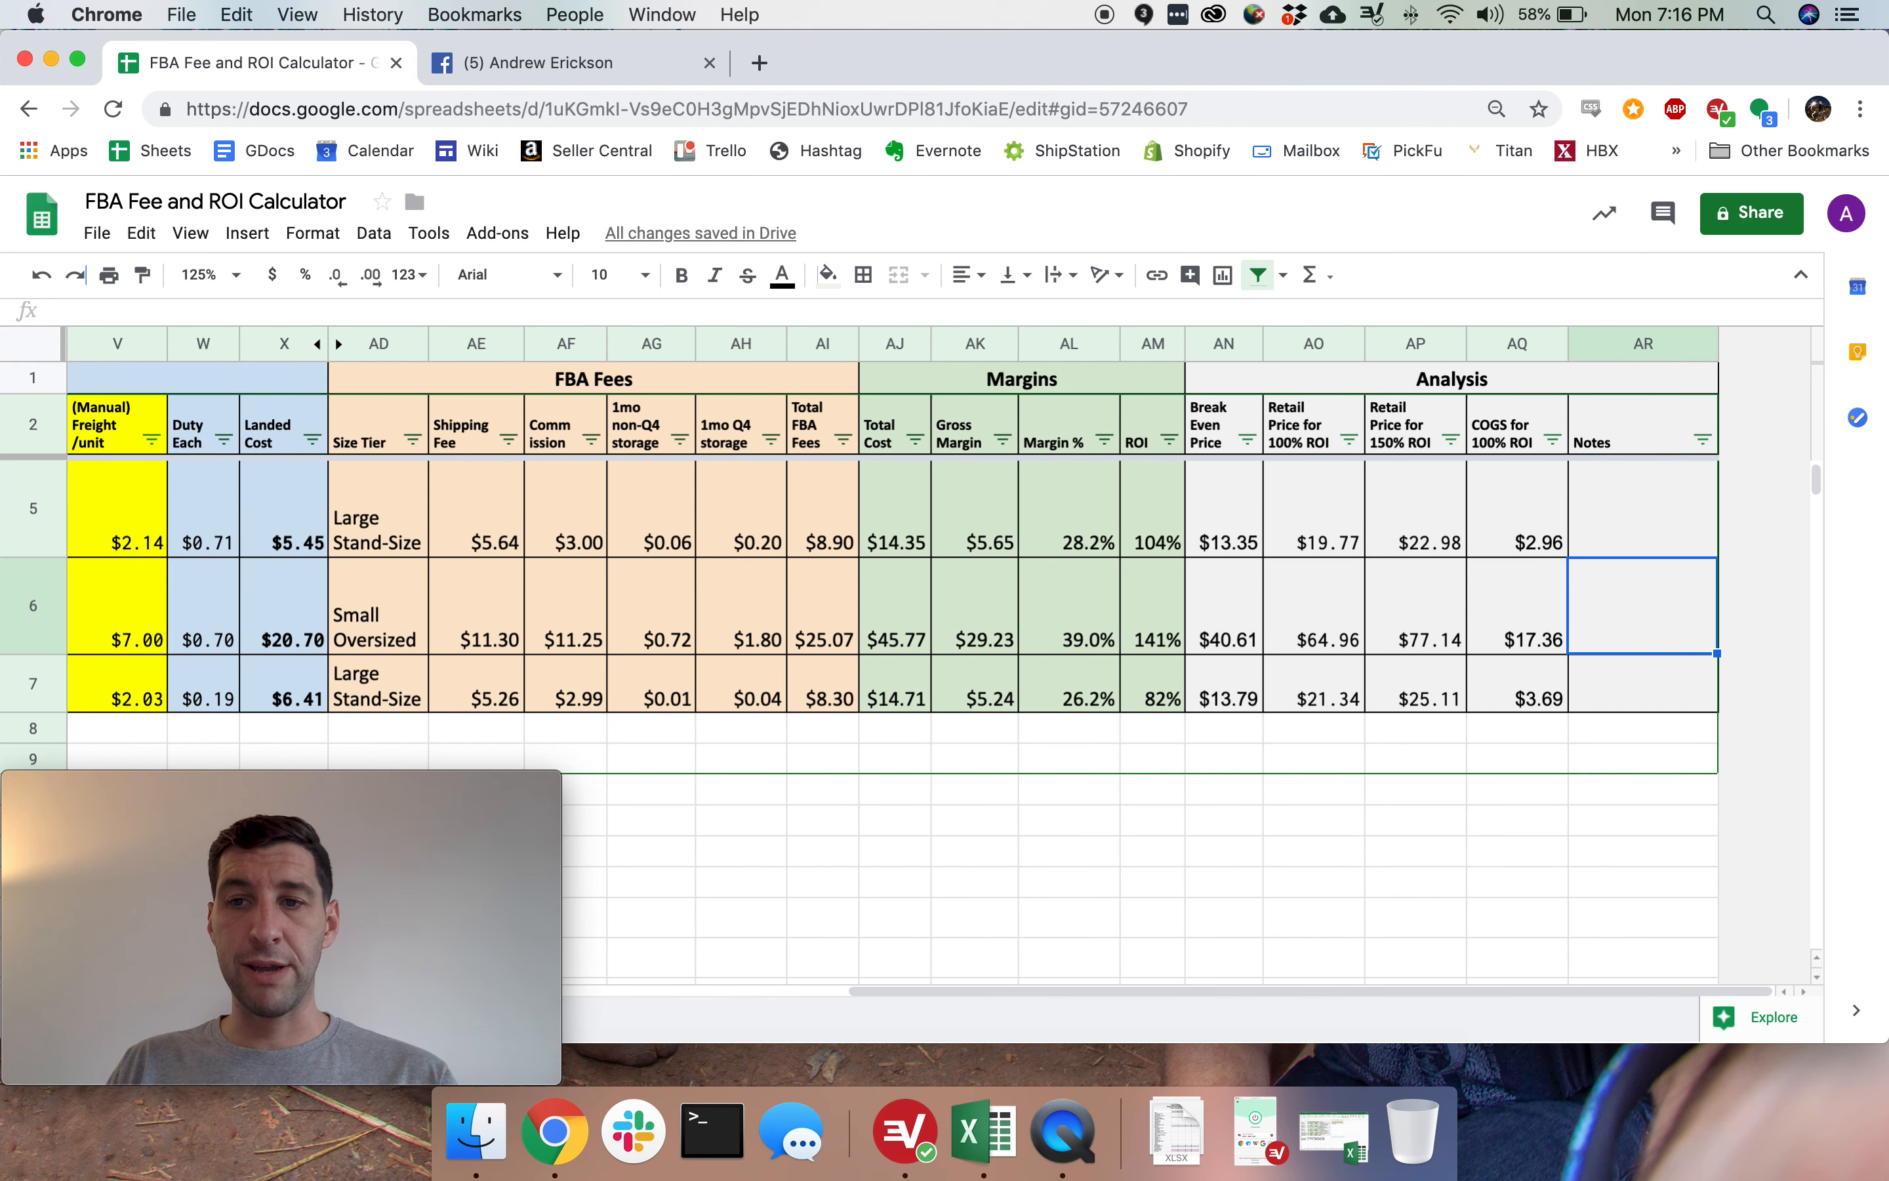
key("Left")
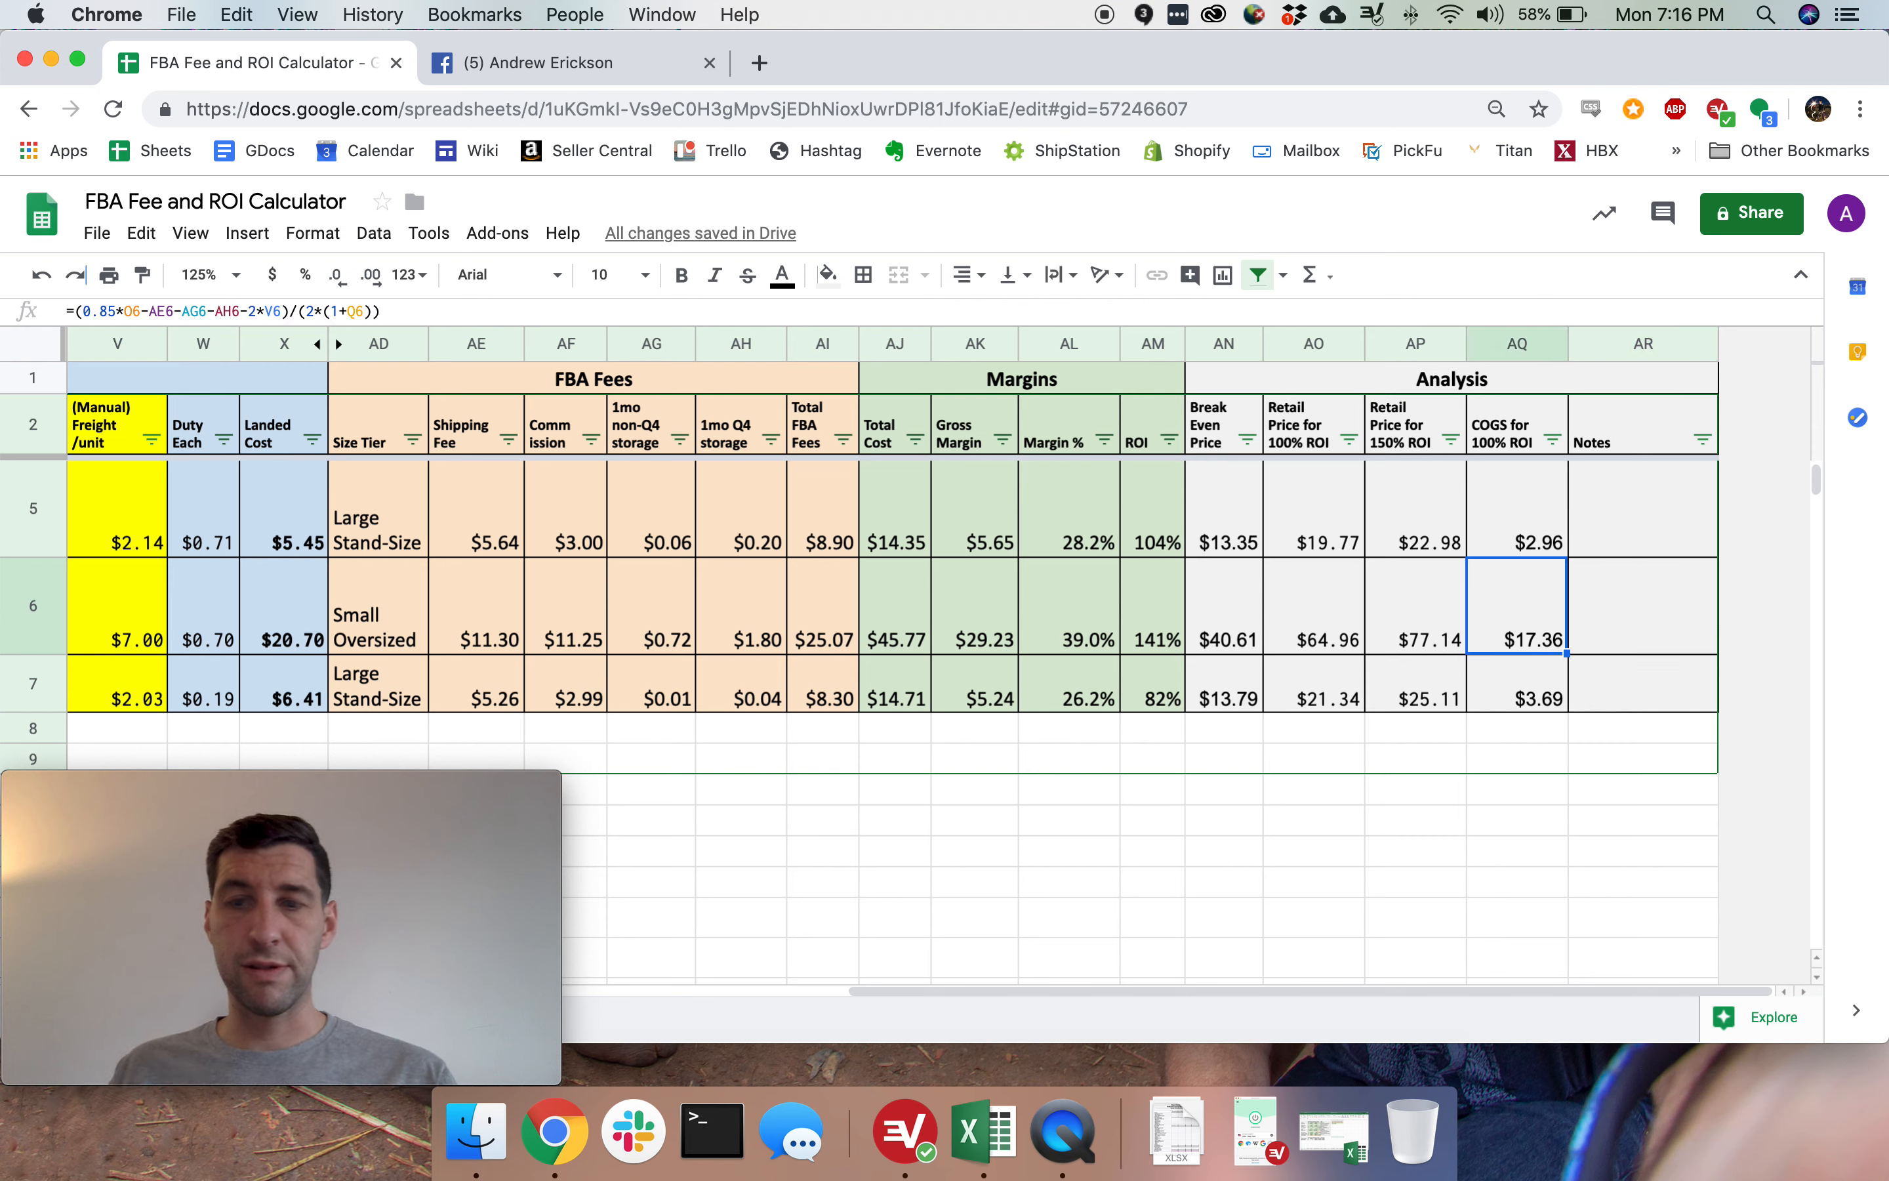
left_click(1519, 343)
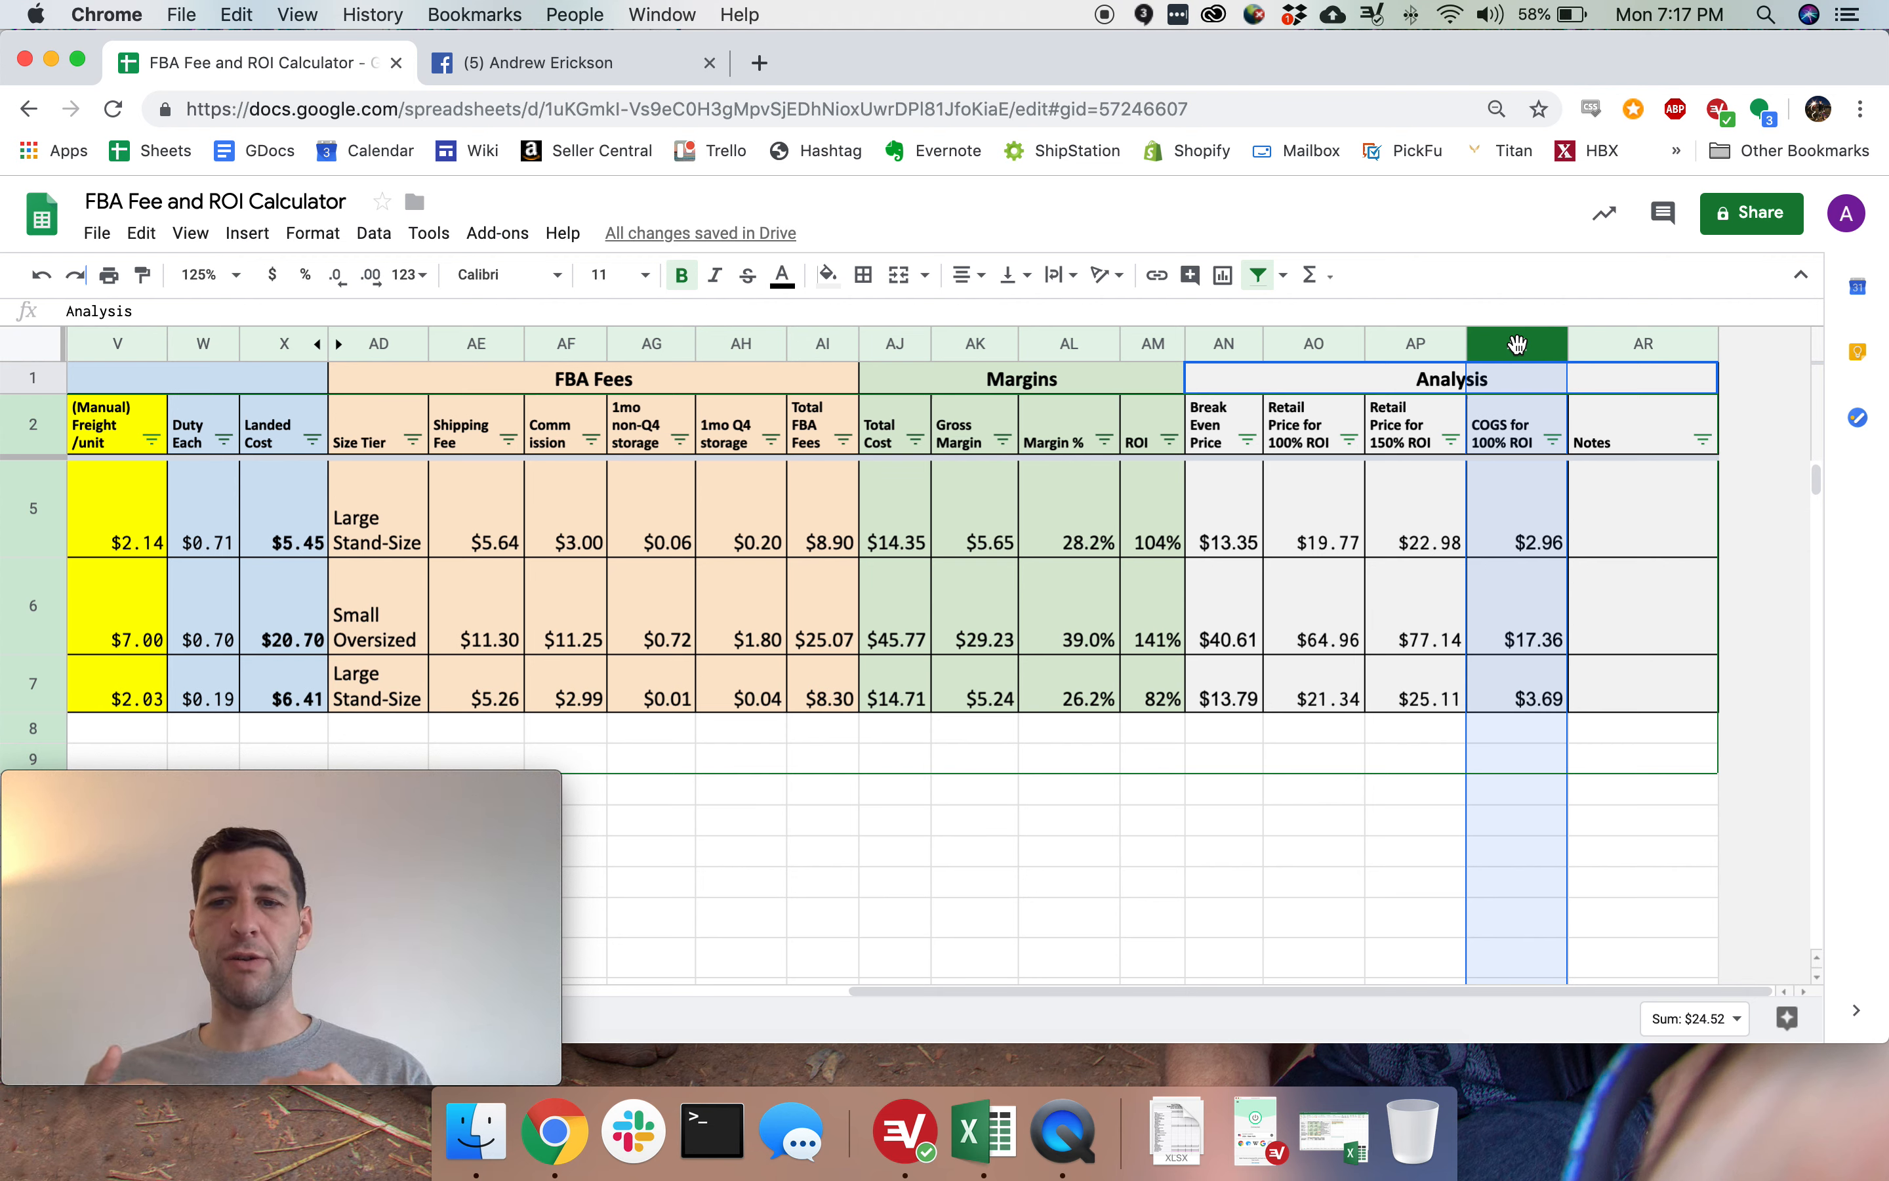
left_click(1520, 641)
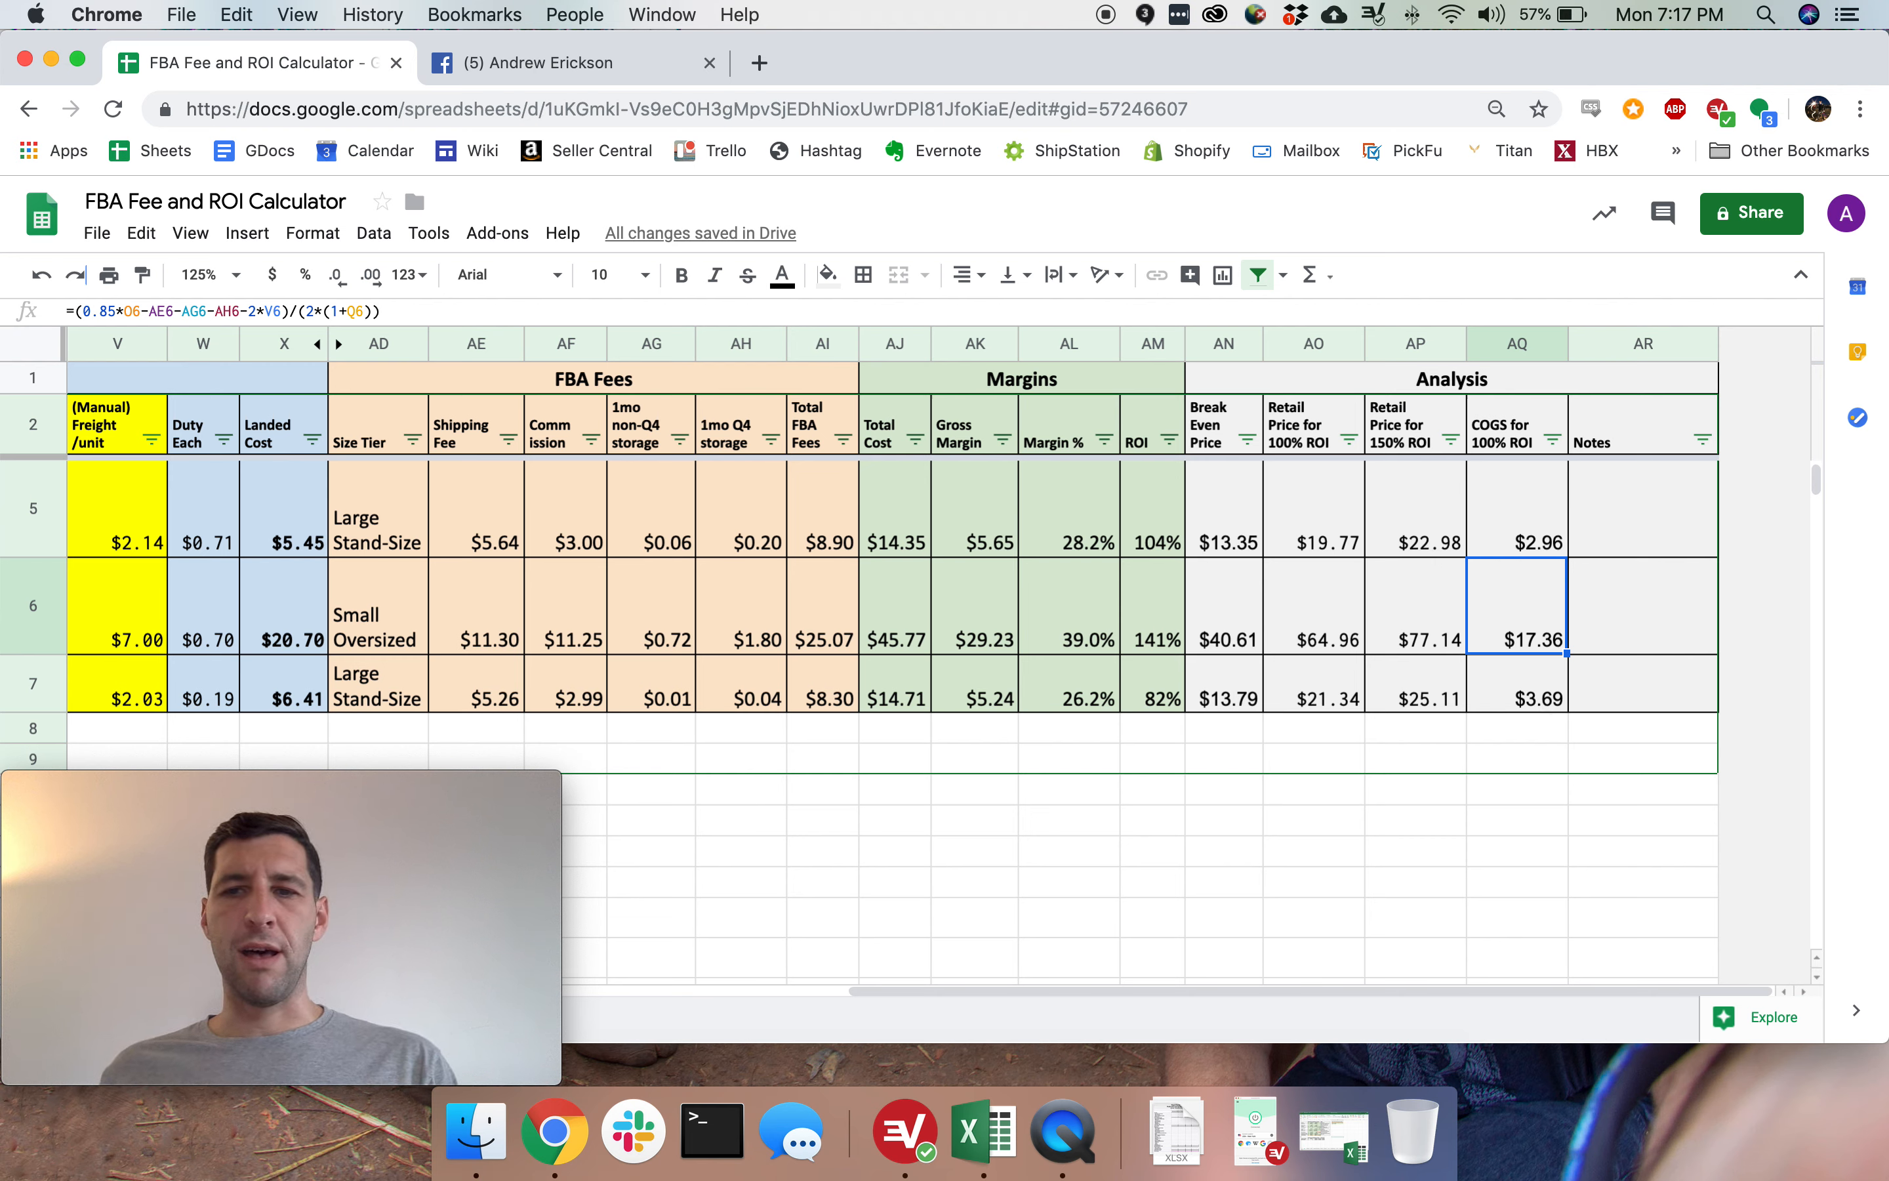
Set Apple Crate's Duty Rate to 28%.
left_click_drag(1355, 991, 547, 926)
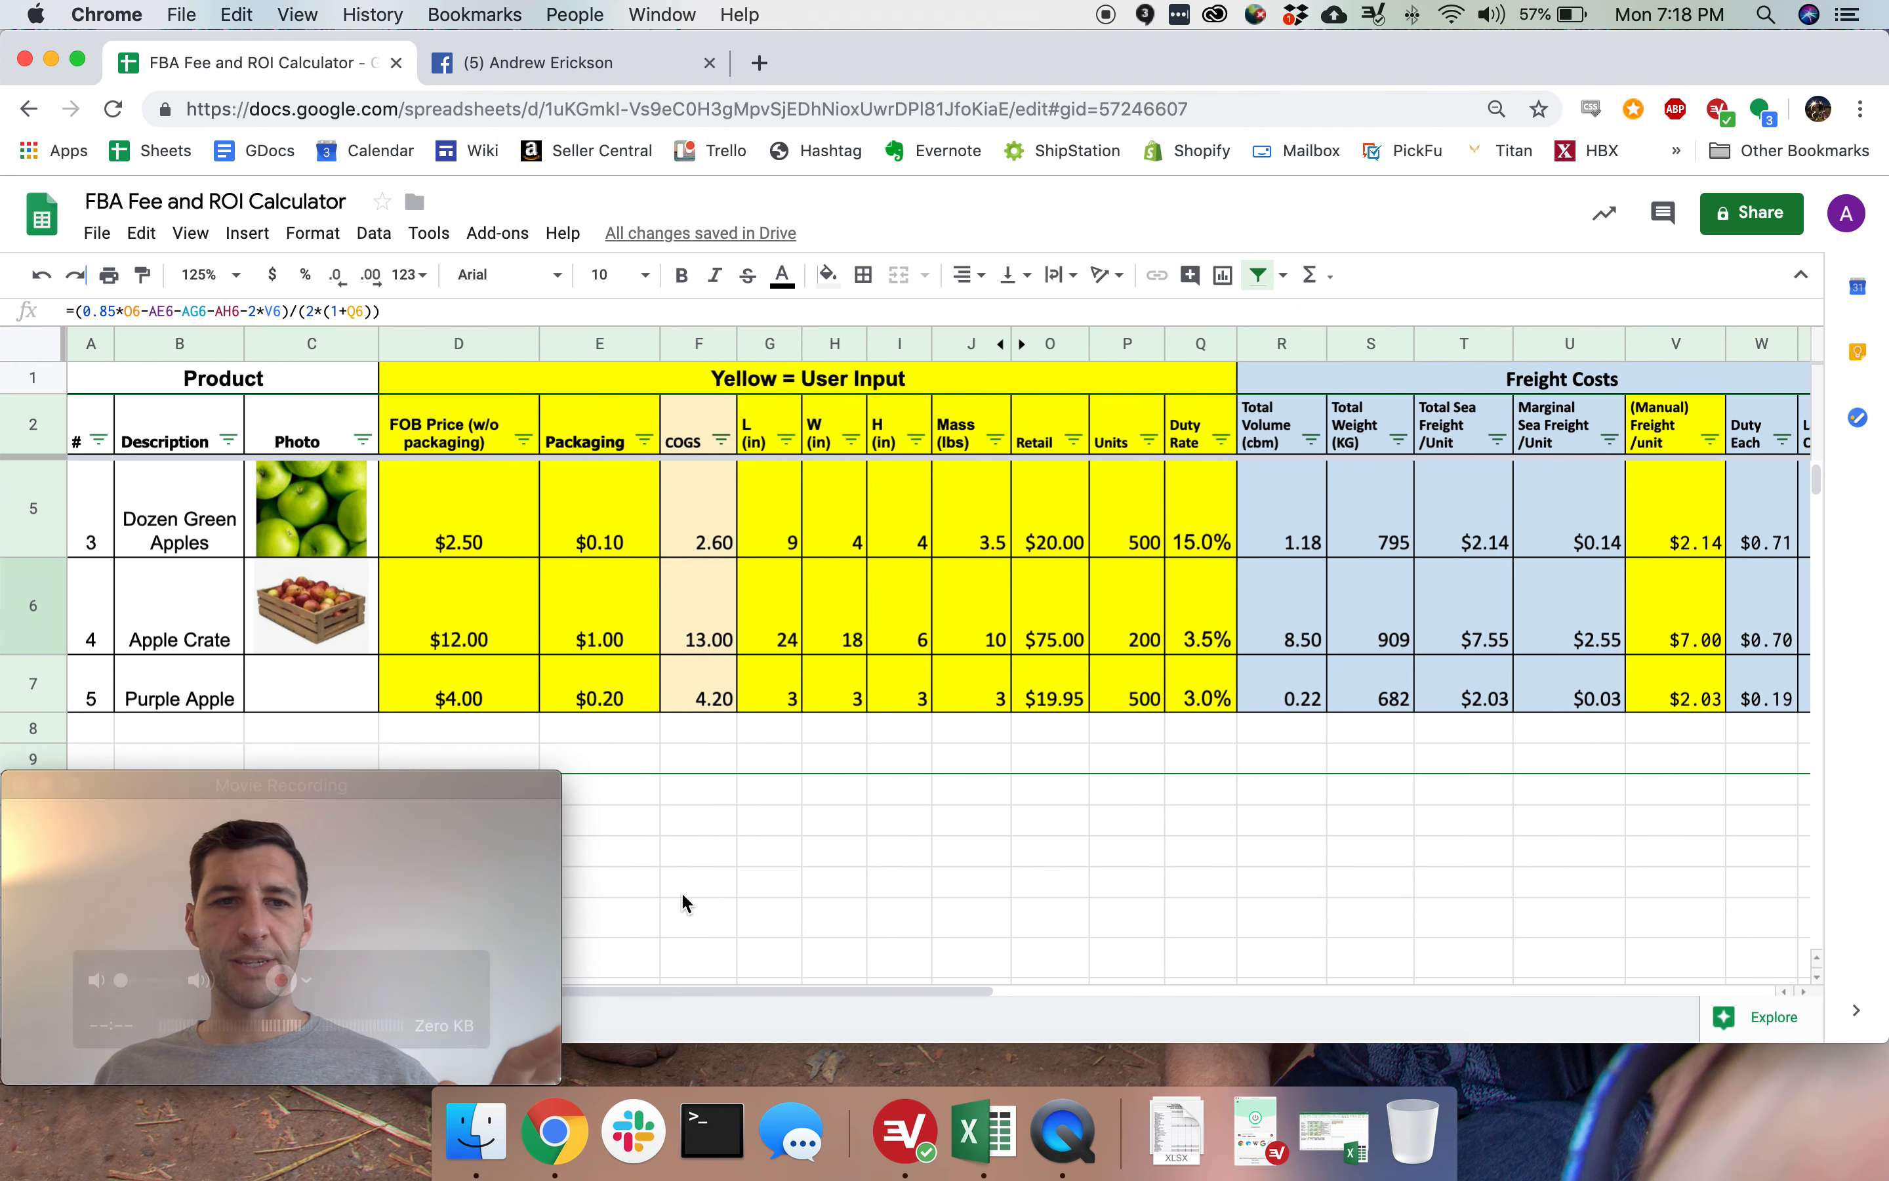
left_click(1221, 606)
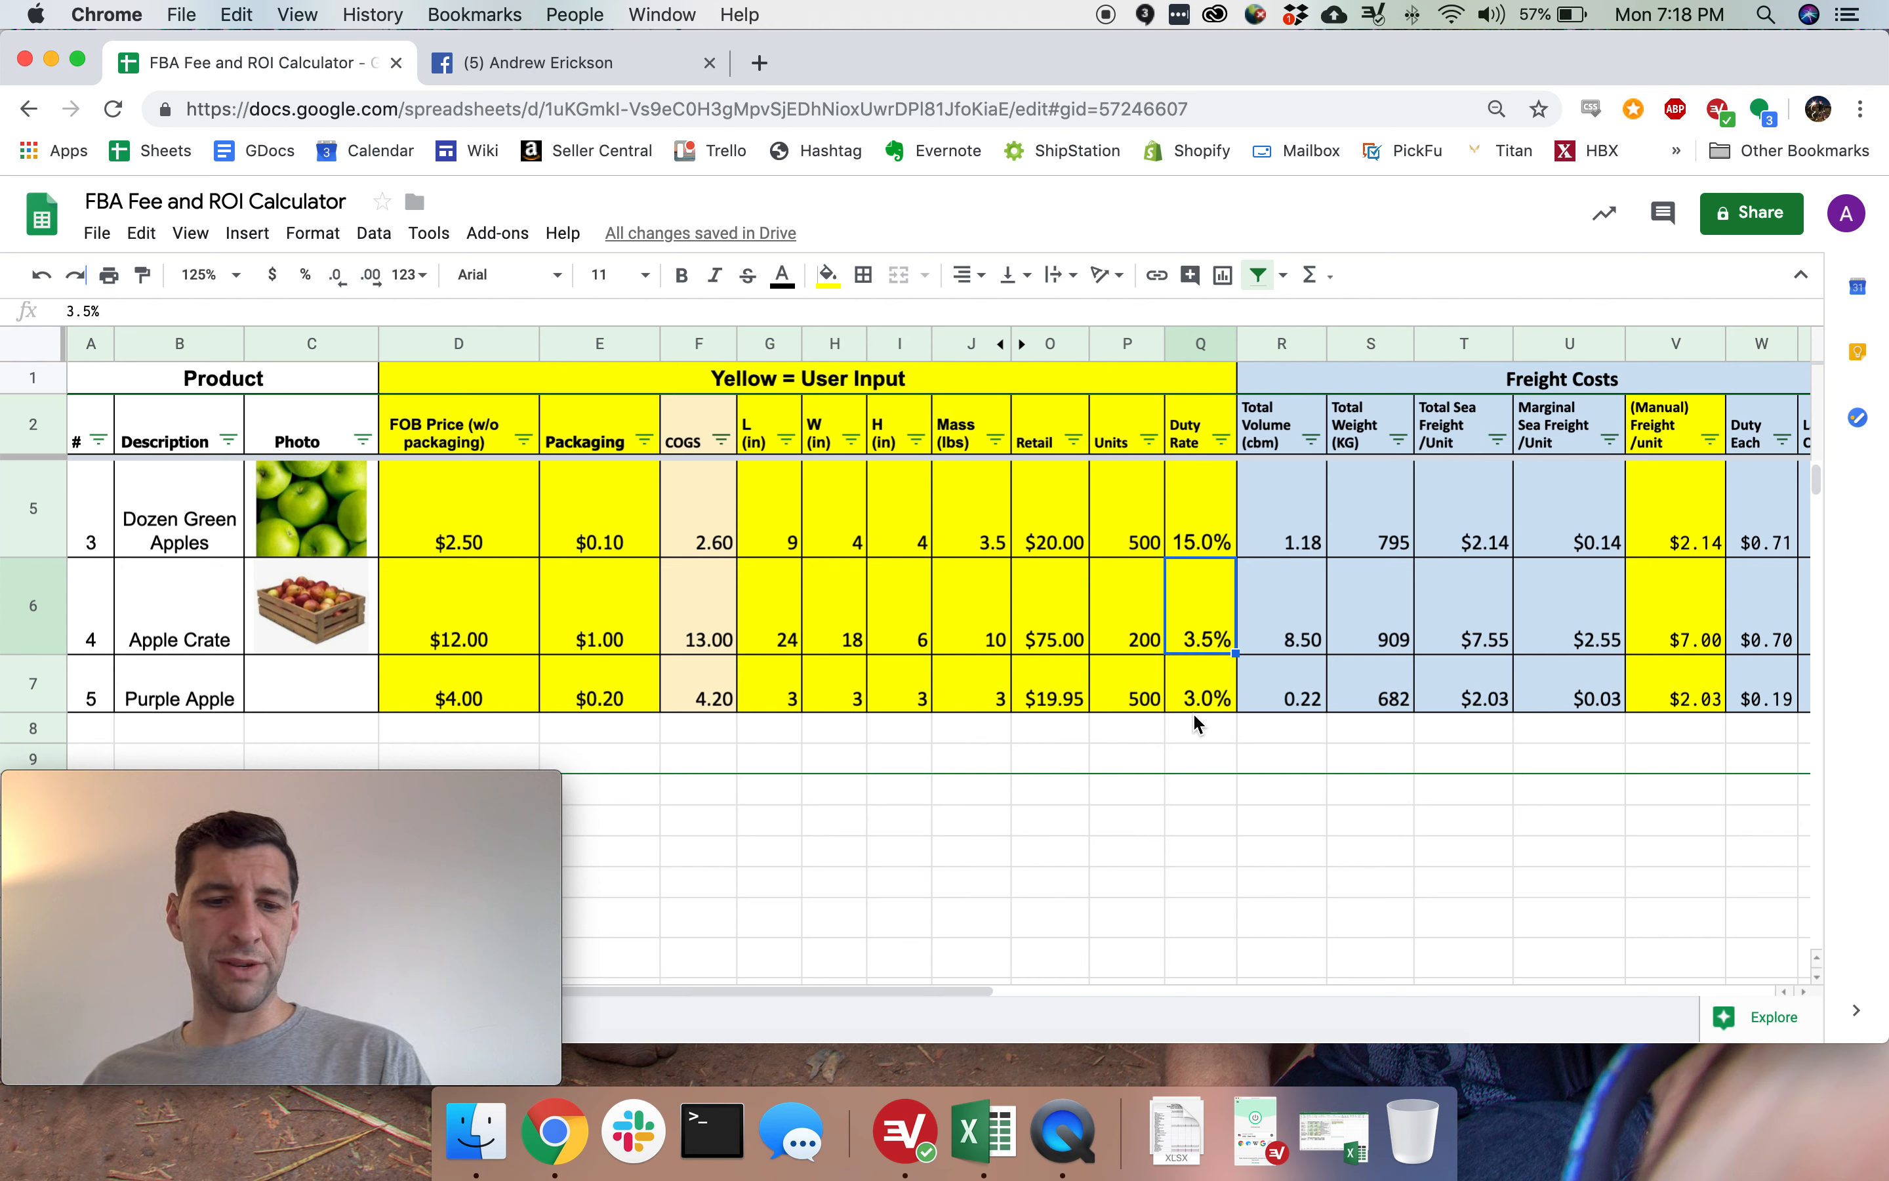
type("28")
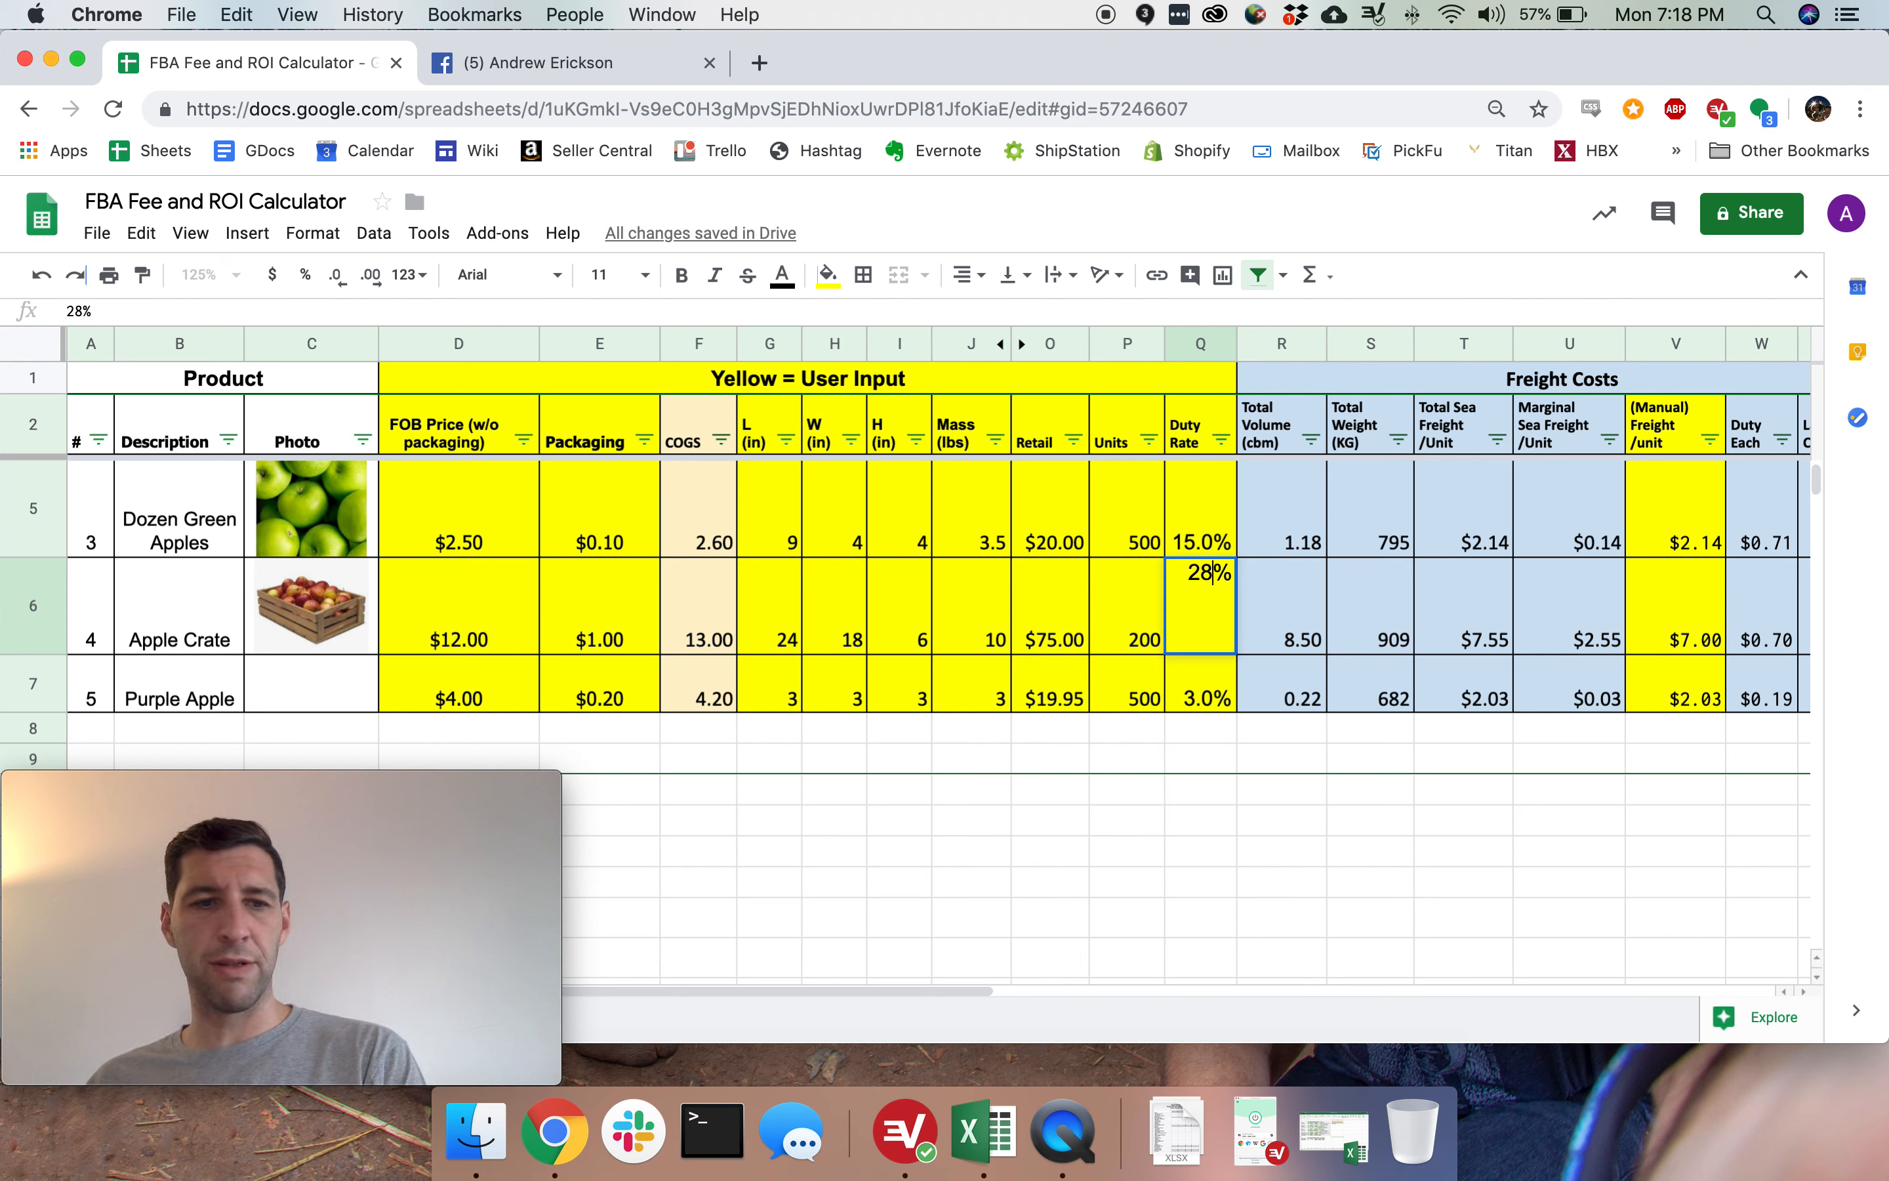
key("Return")
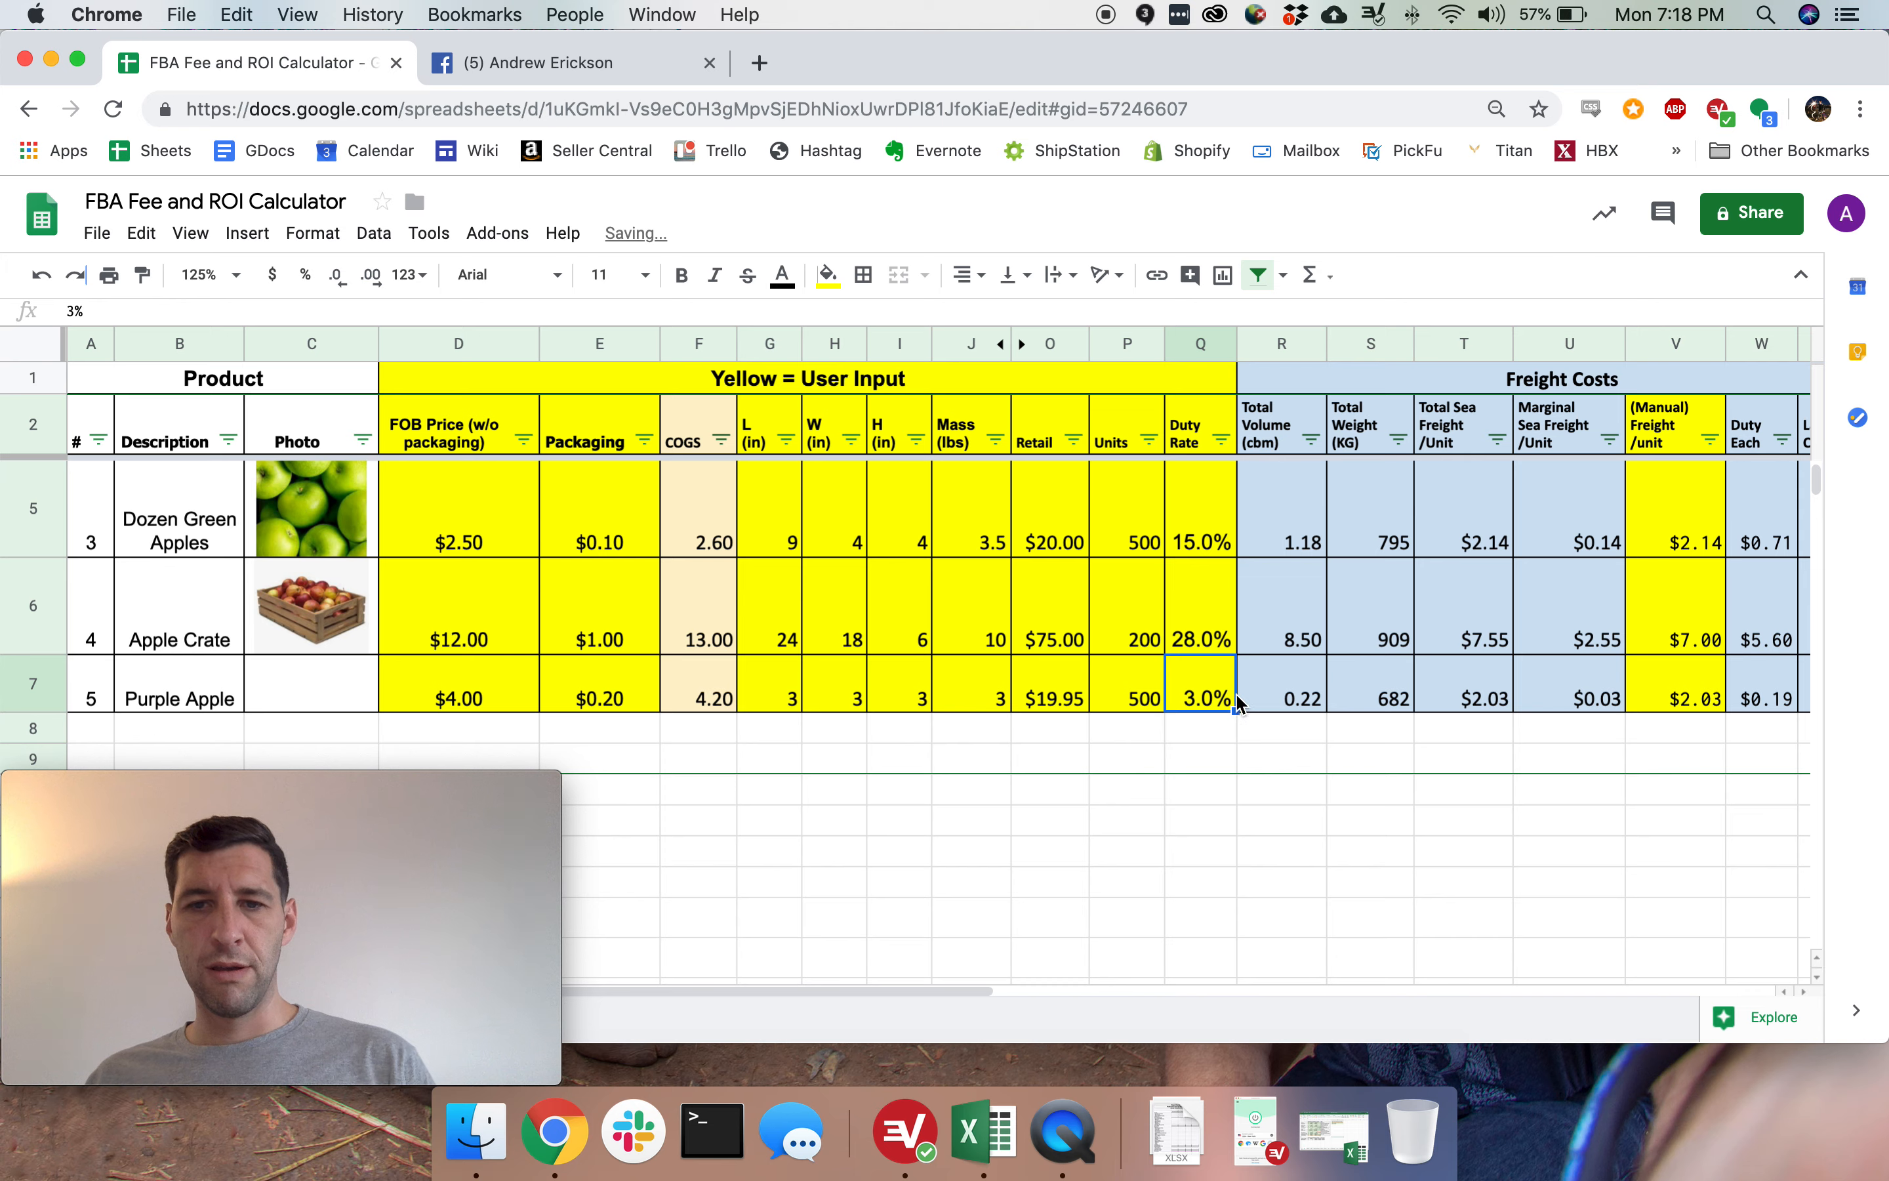
Check Apple Crate's ROI and COGS for 100% ROI at the new duty rate.
key("Up")
left_click_drag(929, 992, 1765, 952)
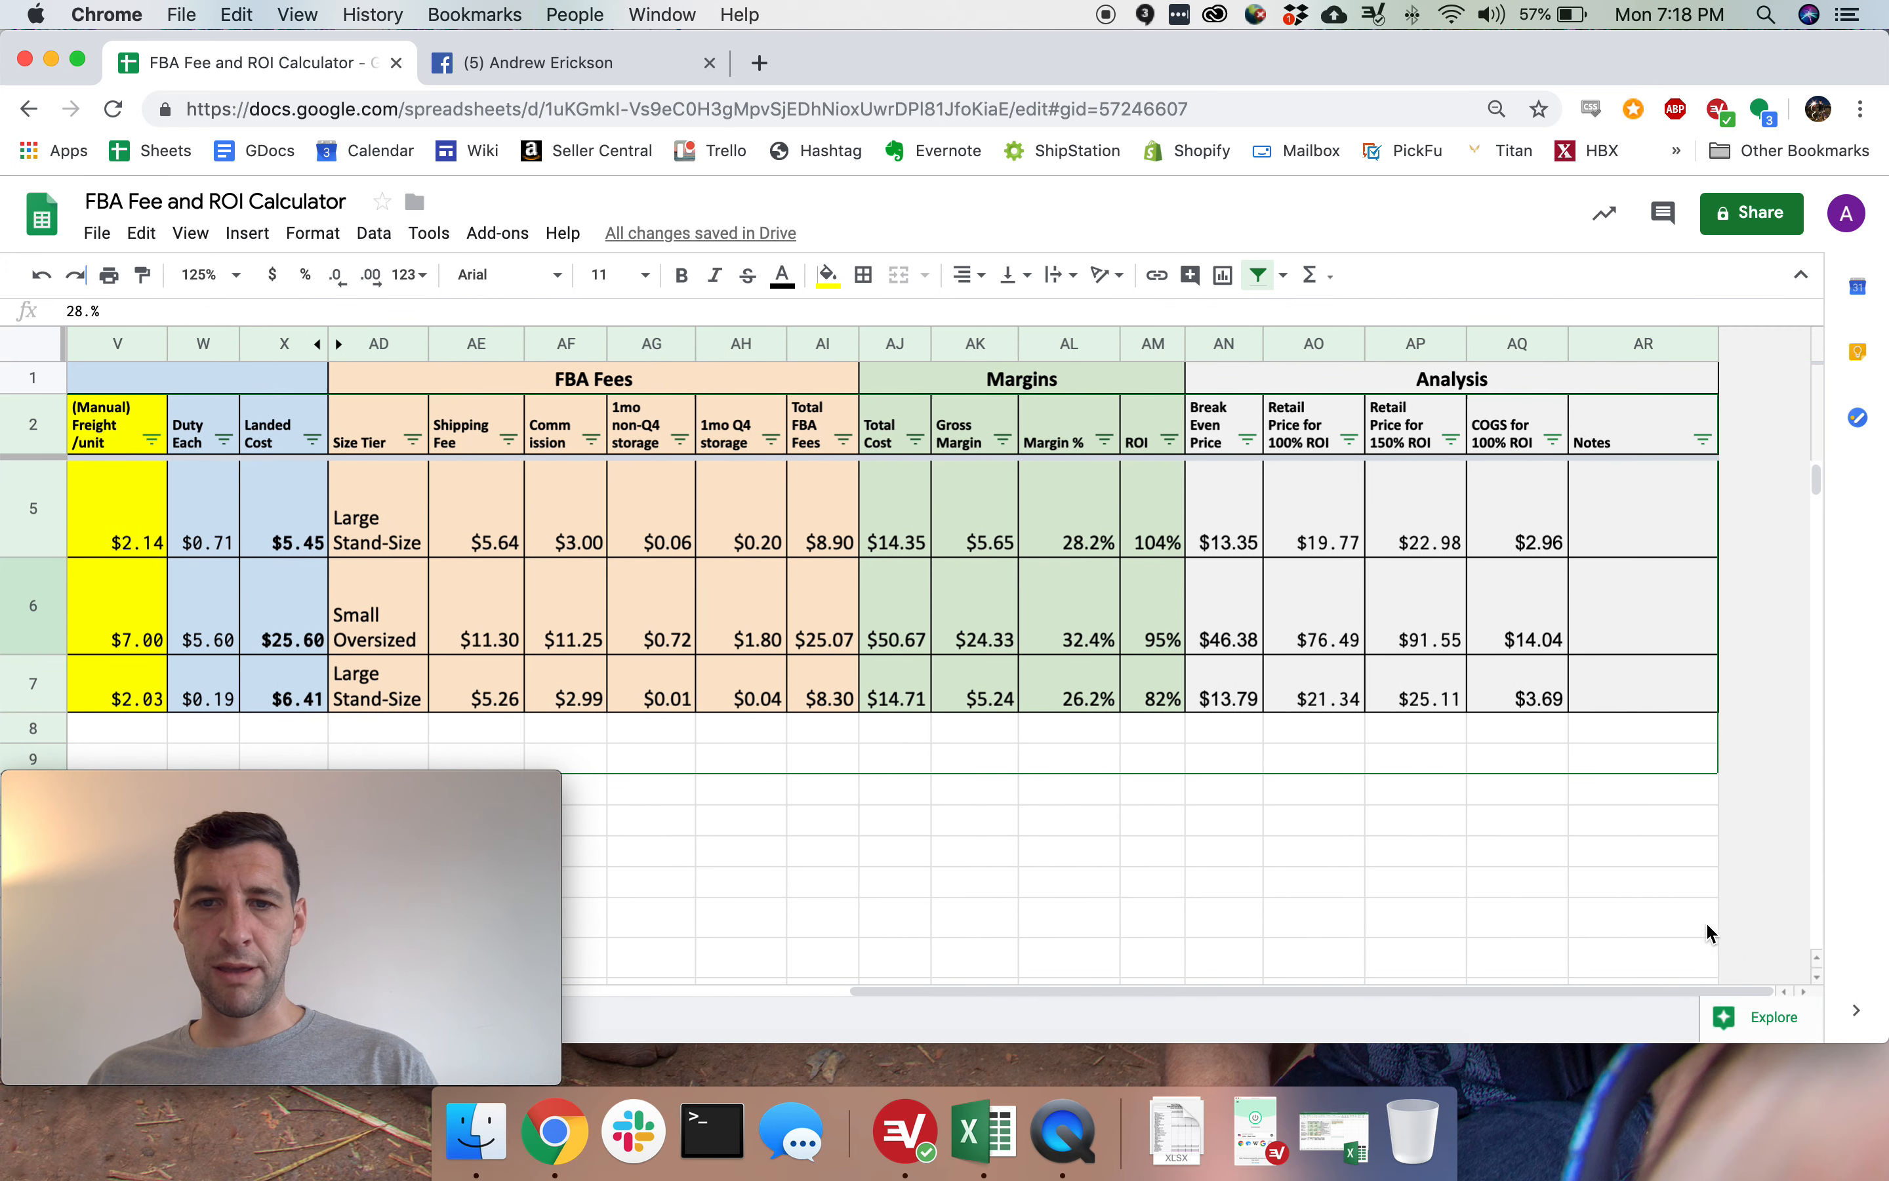
left_click(1165, 623)
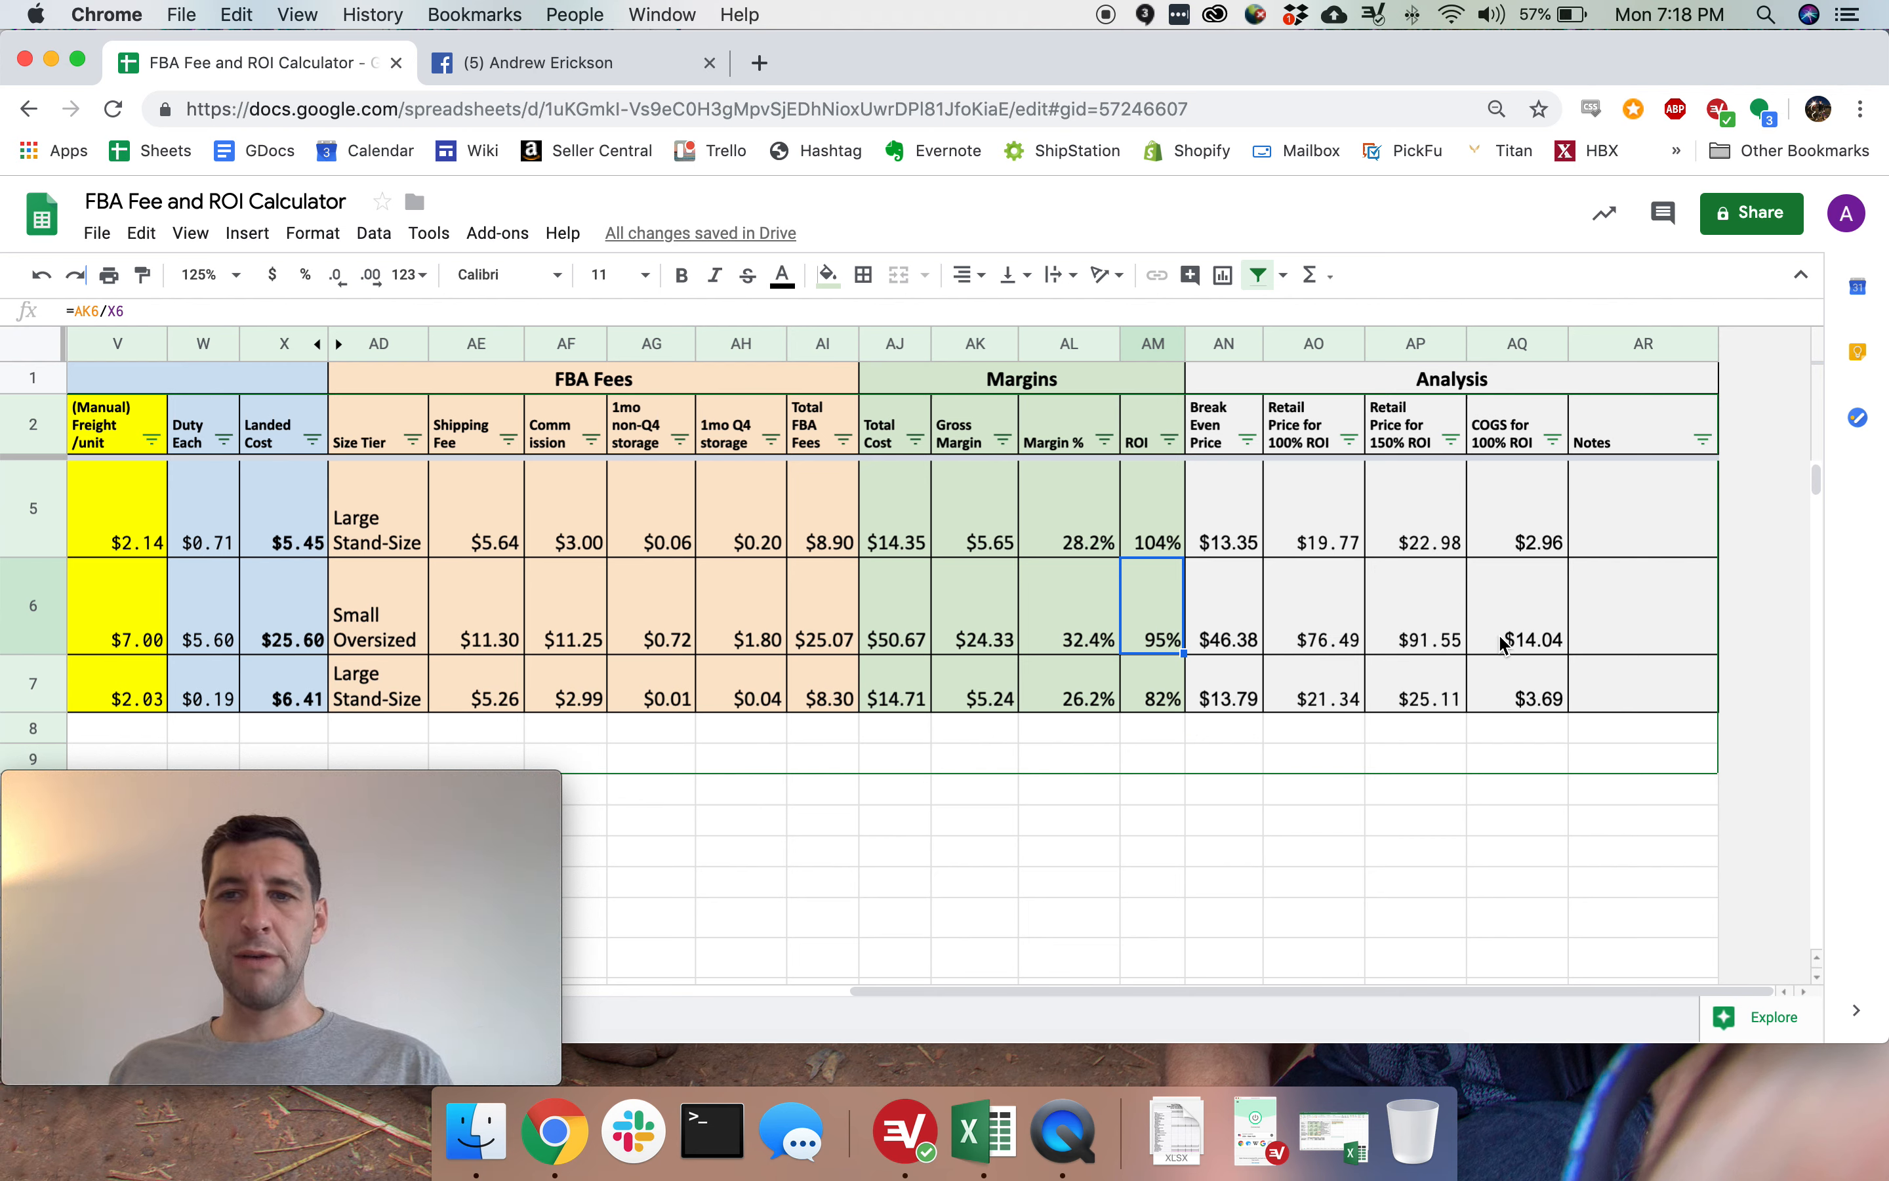
left_click(1524, 625)
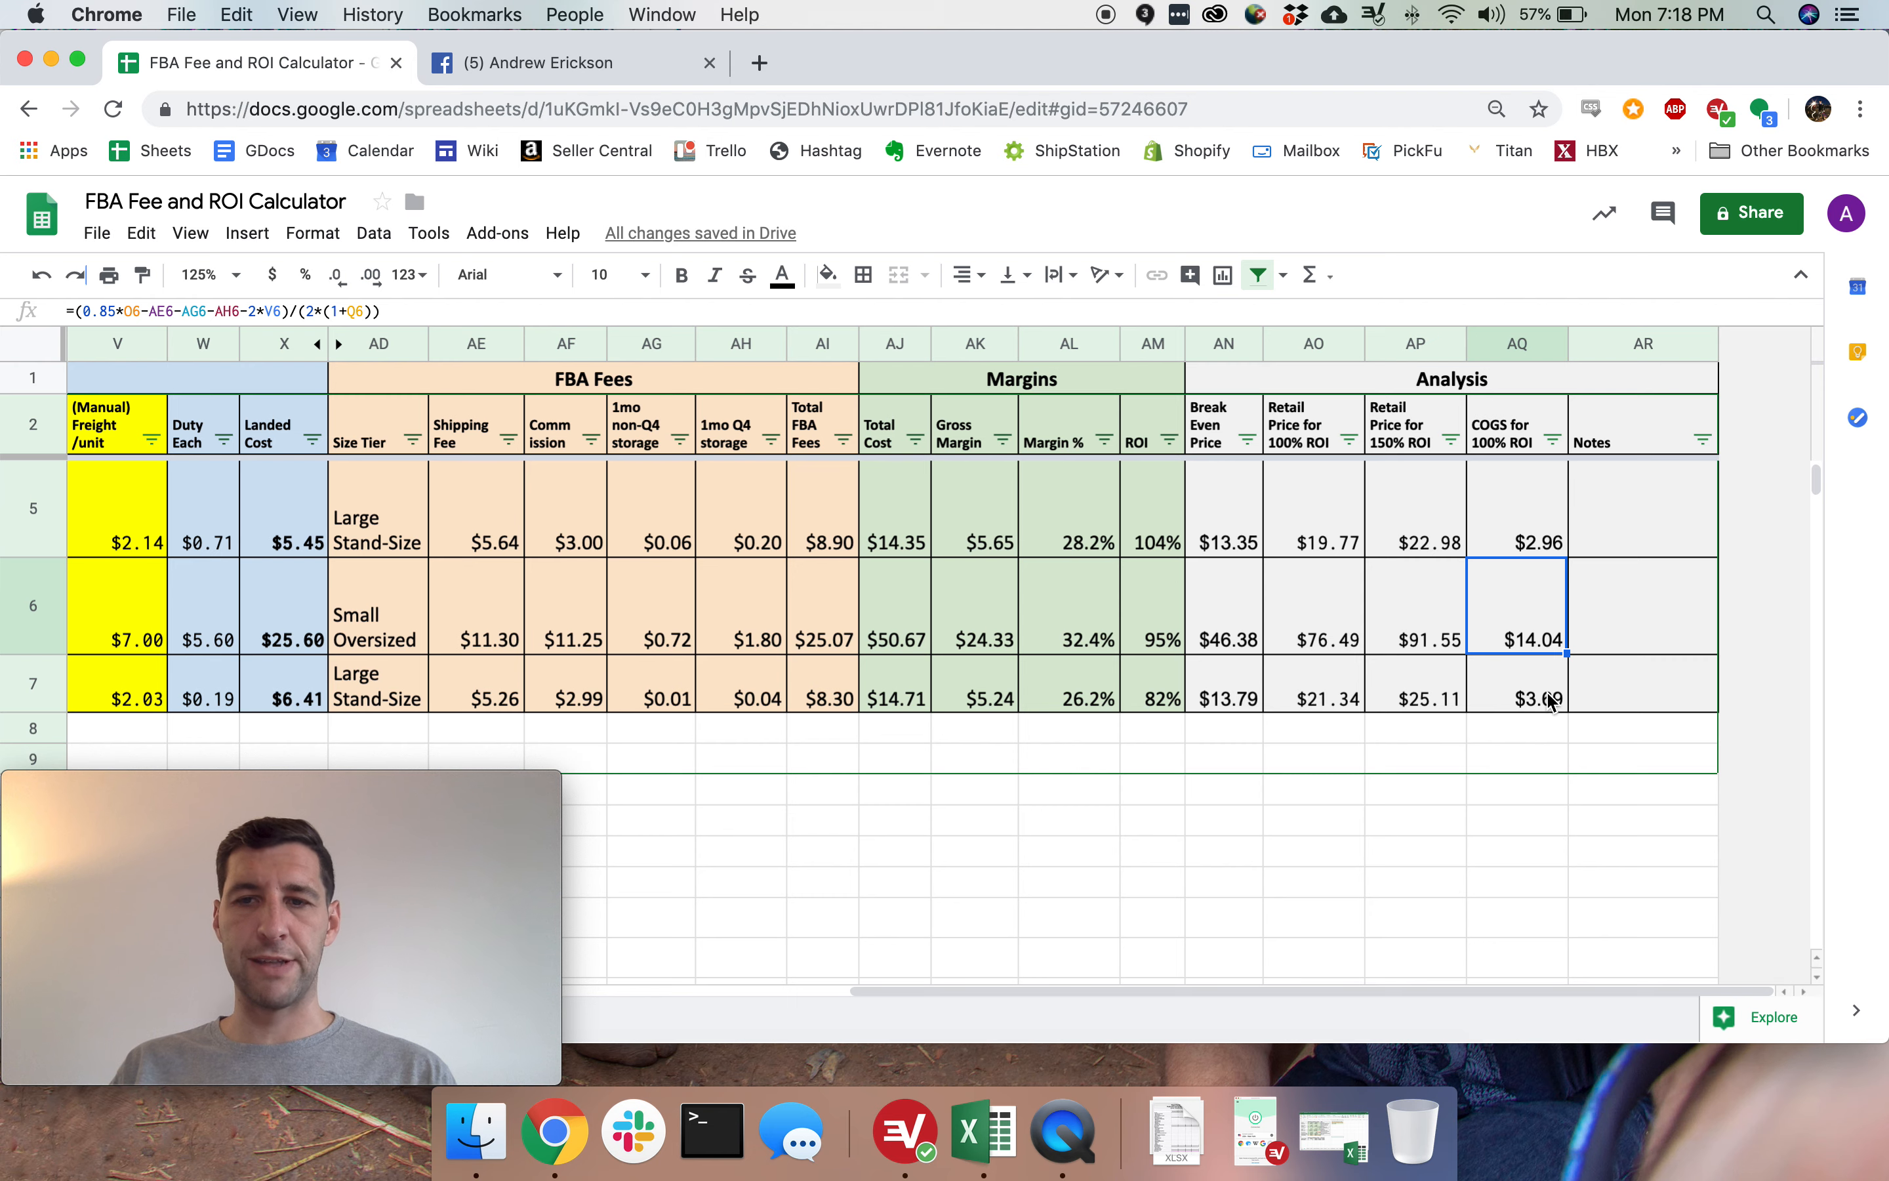
Review Apple Crate's inputs from the start of its row through COGS and the dimensions to Retail.
key("Home")
key("Right")
key("Right")
key("Right")
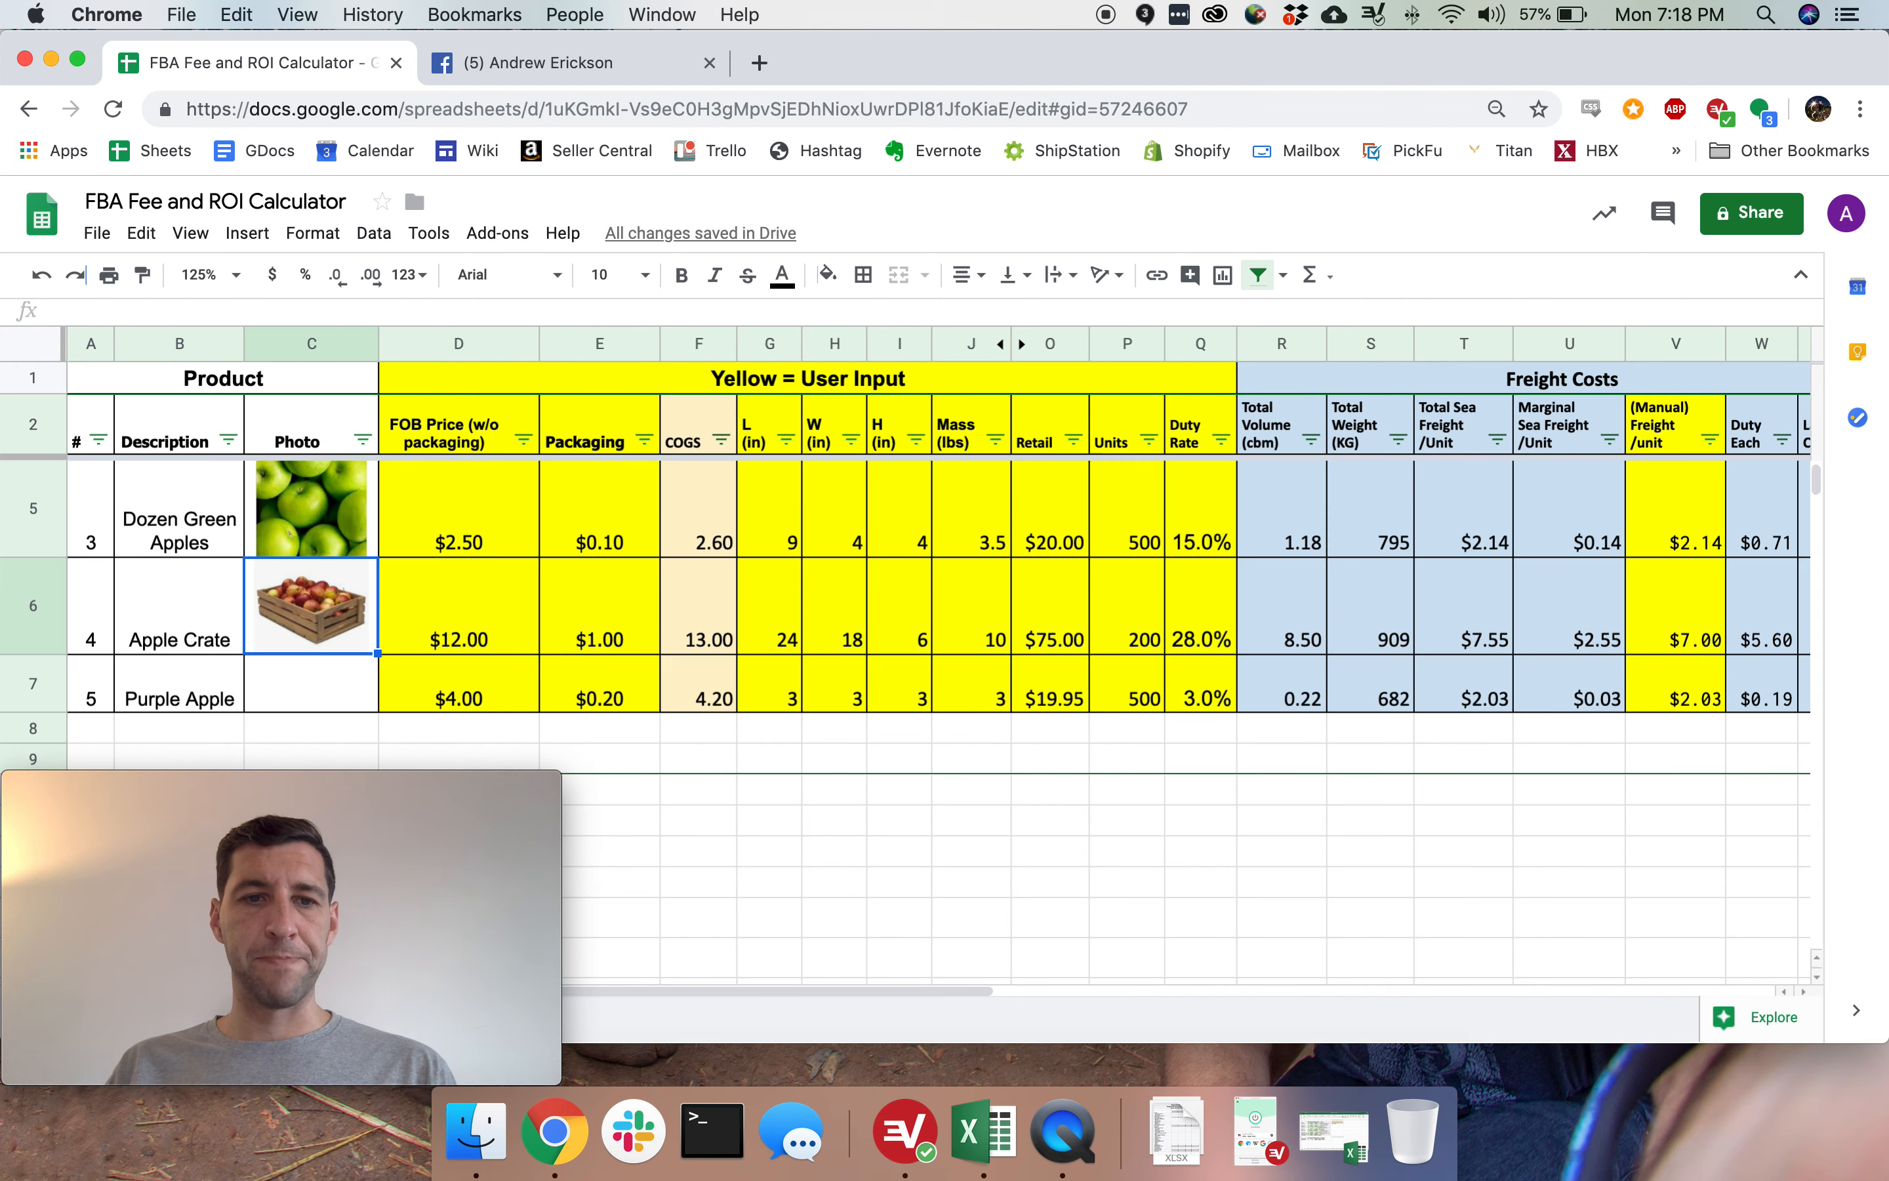
key("Right")
key("Right")
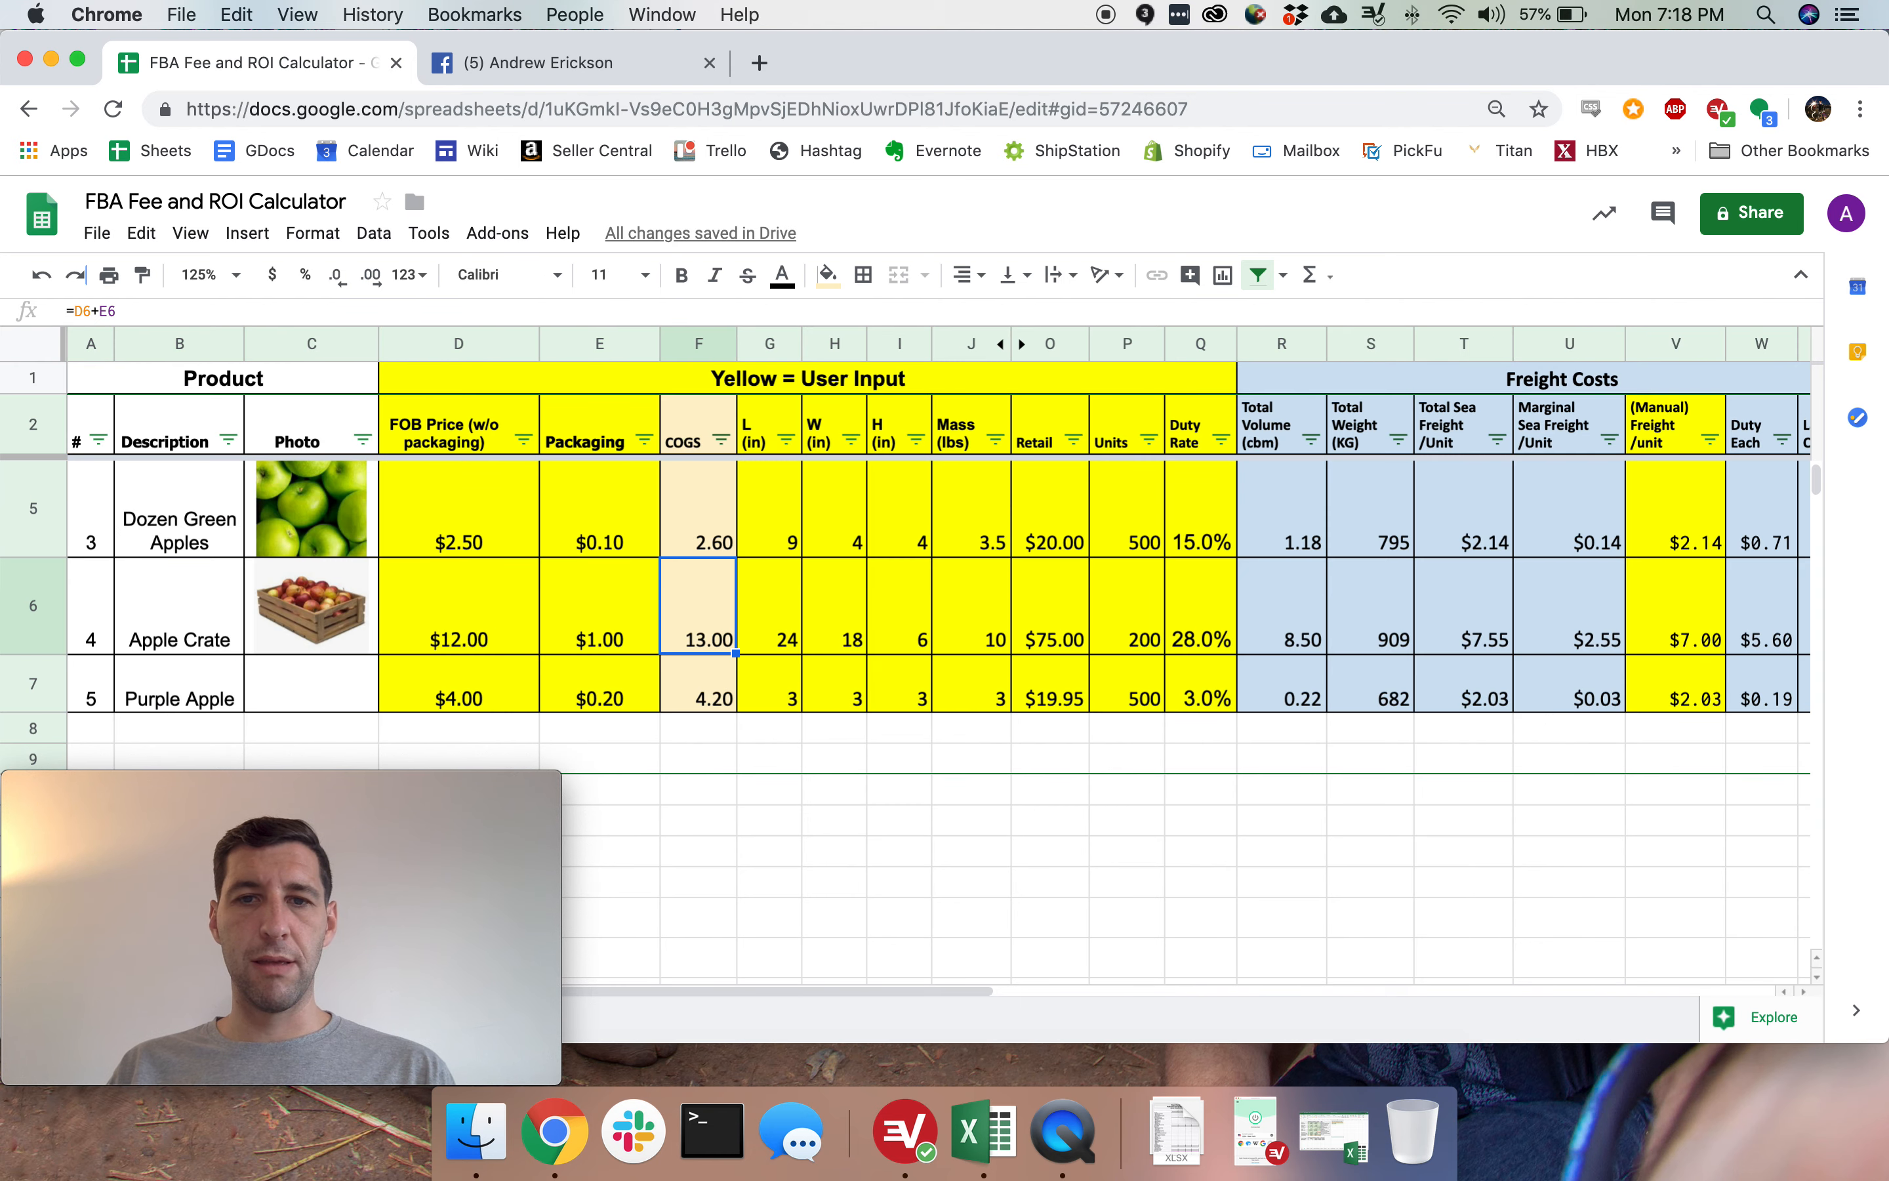
key("Right")
key("Right")
key("Right")
key("Right")
key("Right")
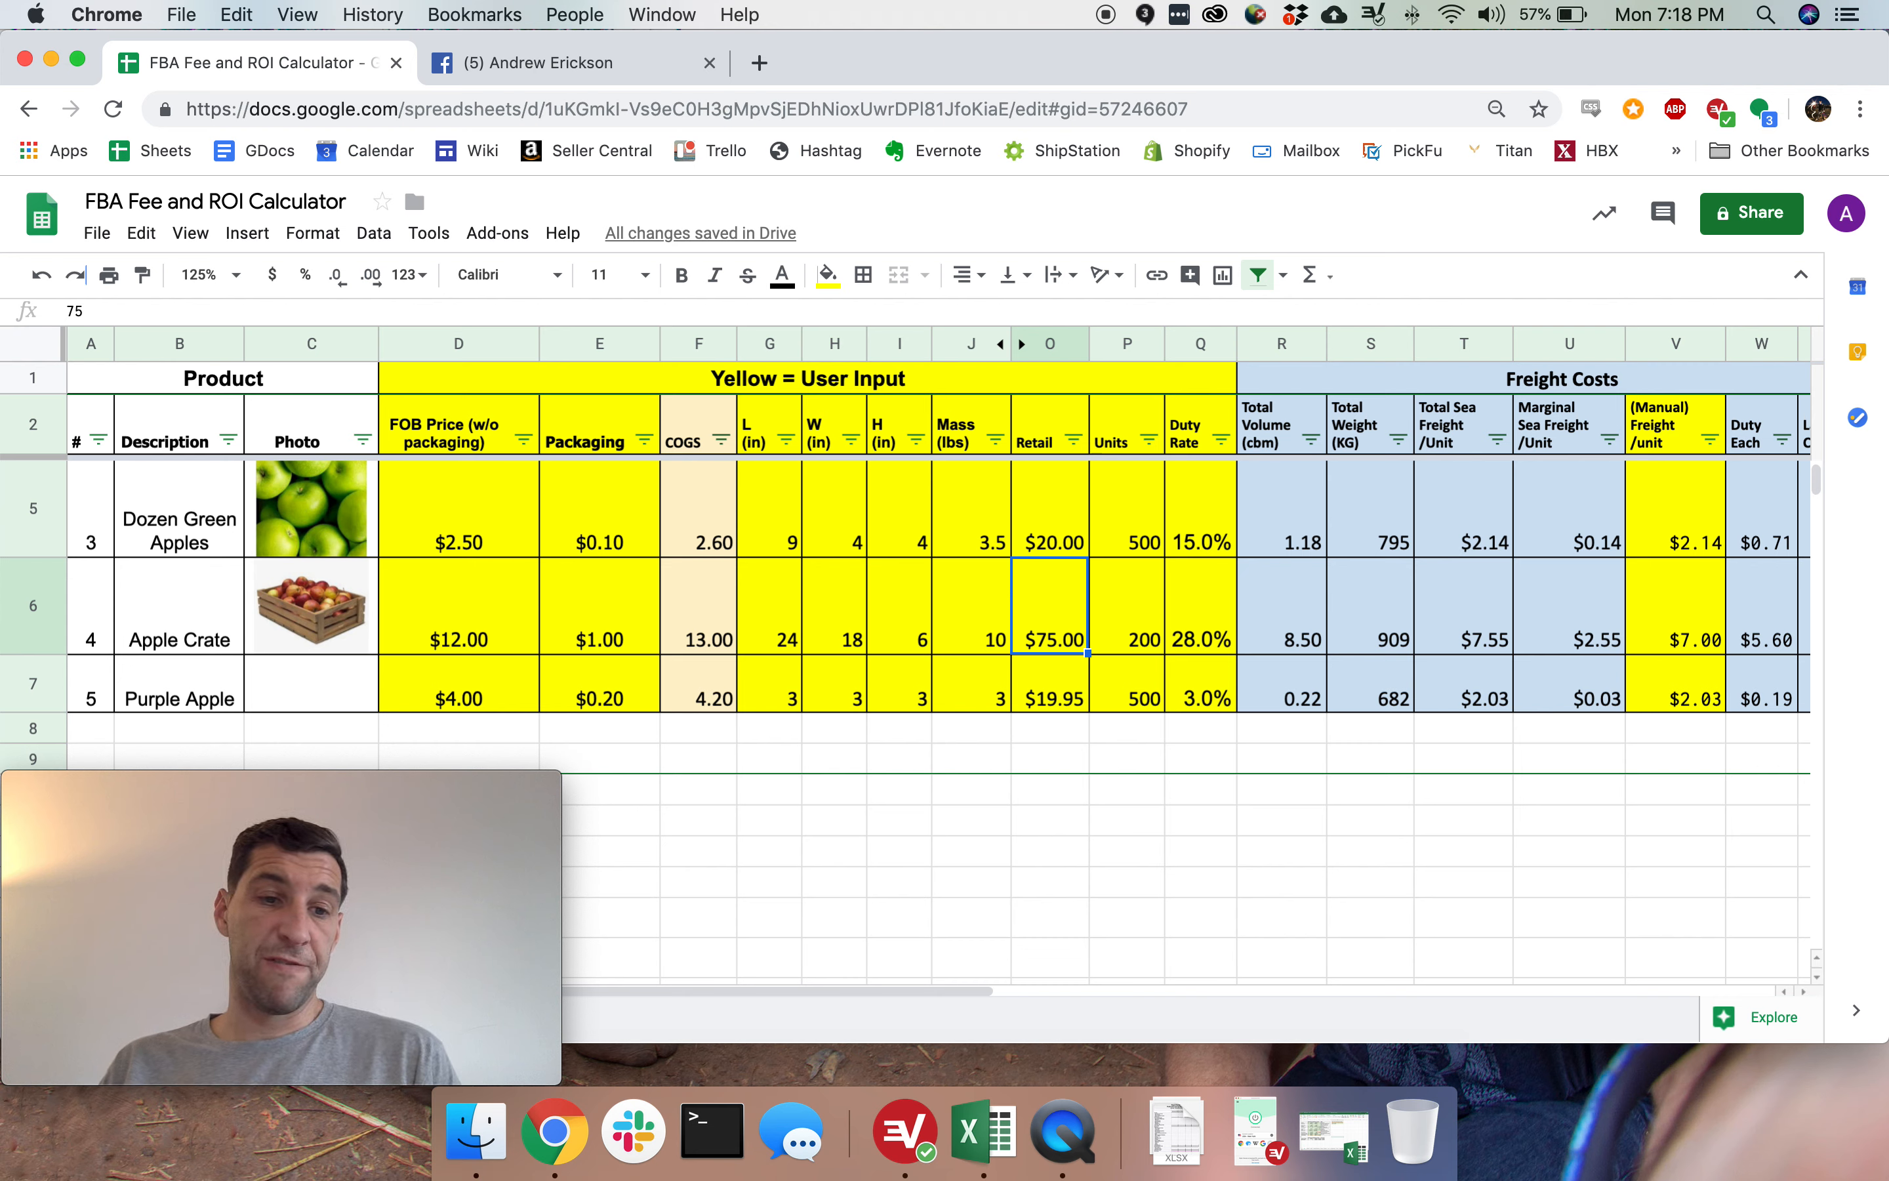
Set Apple Crate's length to 18 inches.
key("Left")
key("Left")
key("Left")
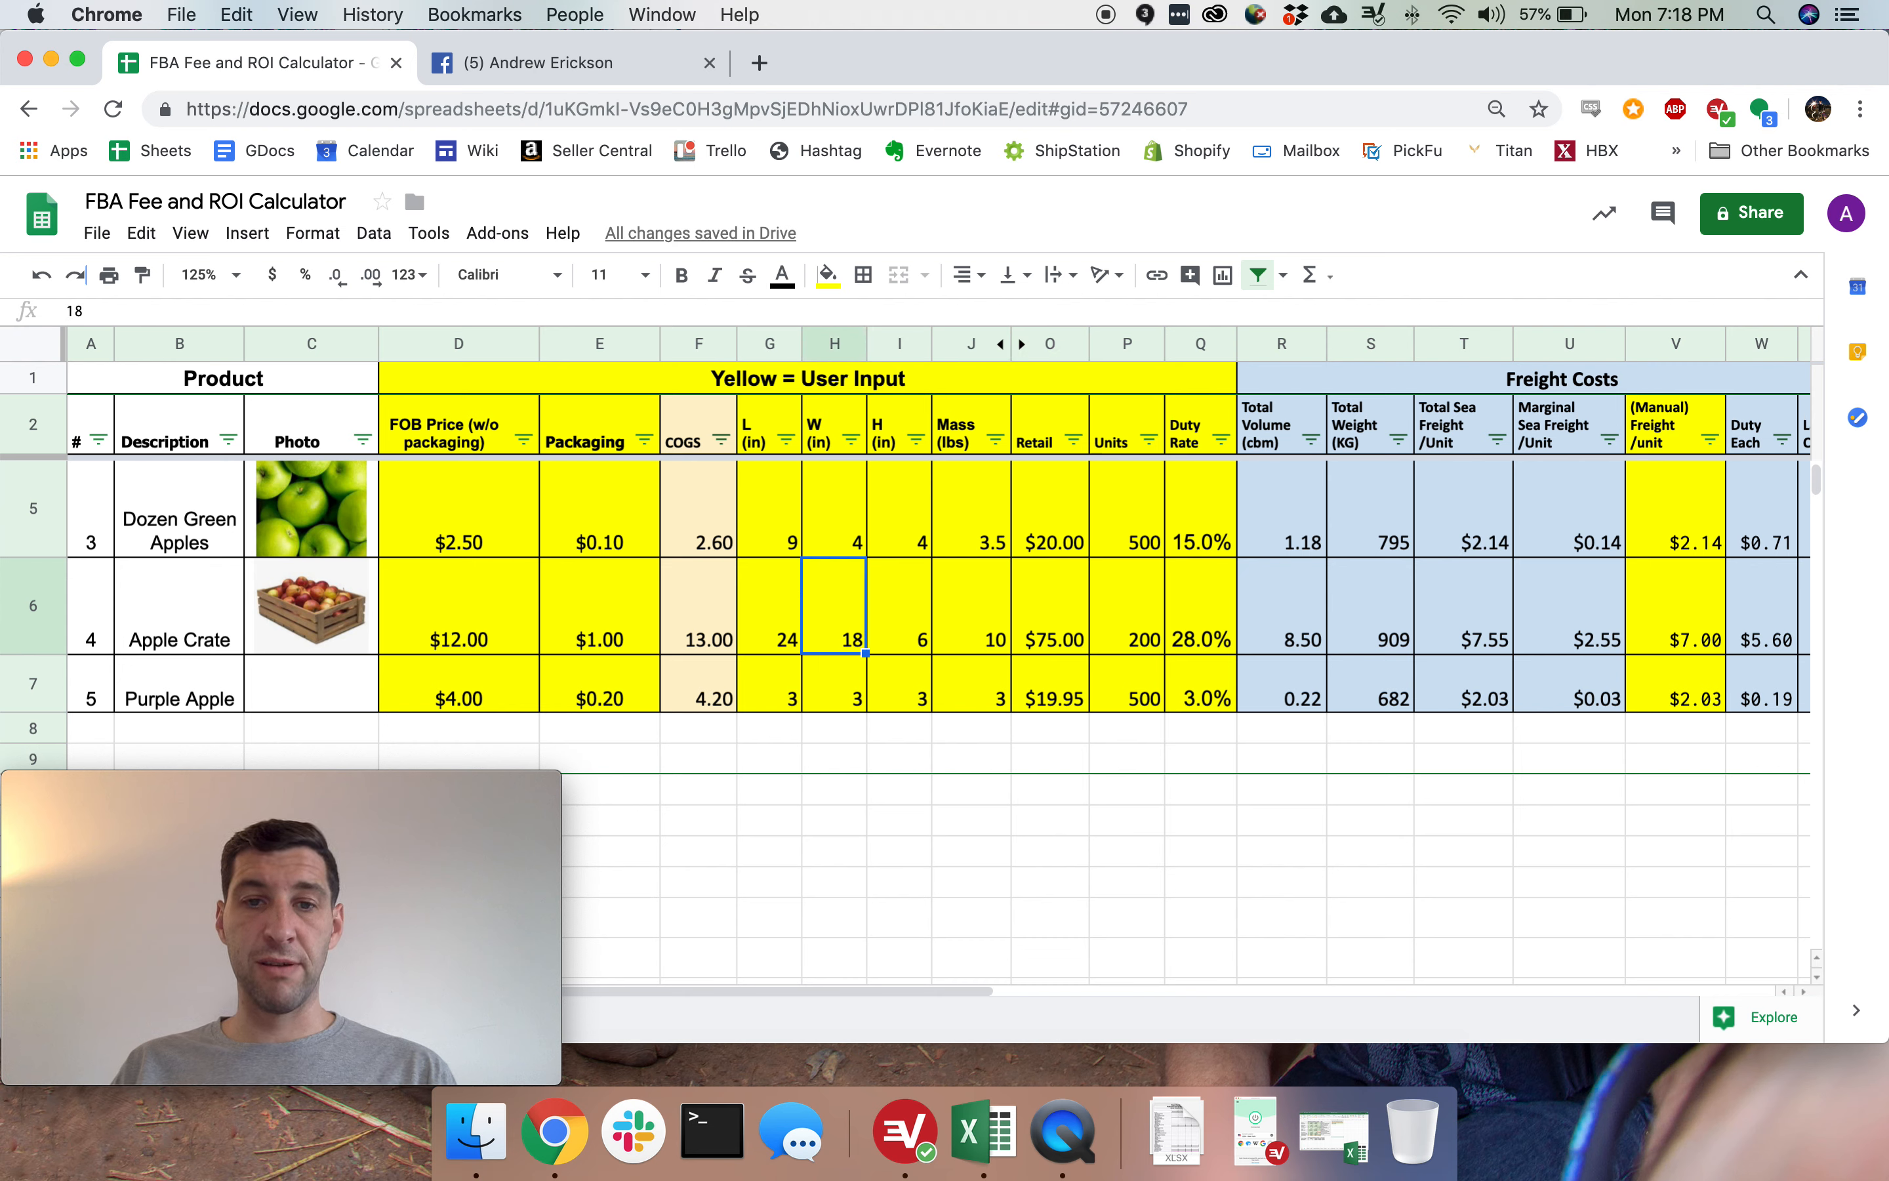
key("Right")
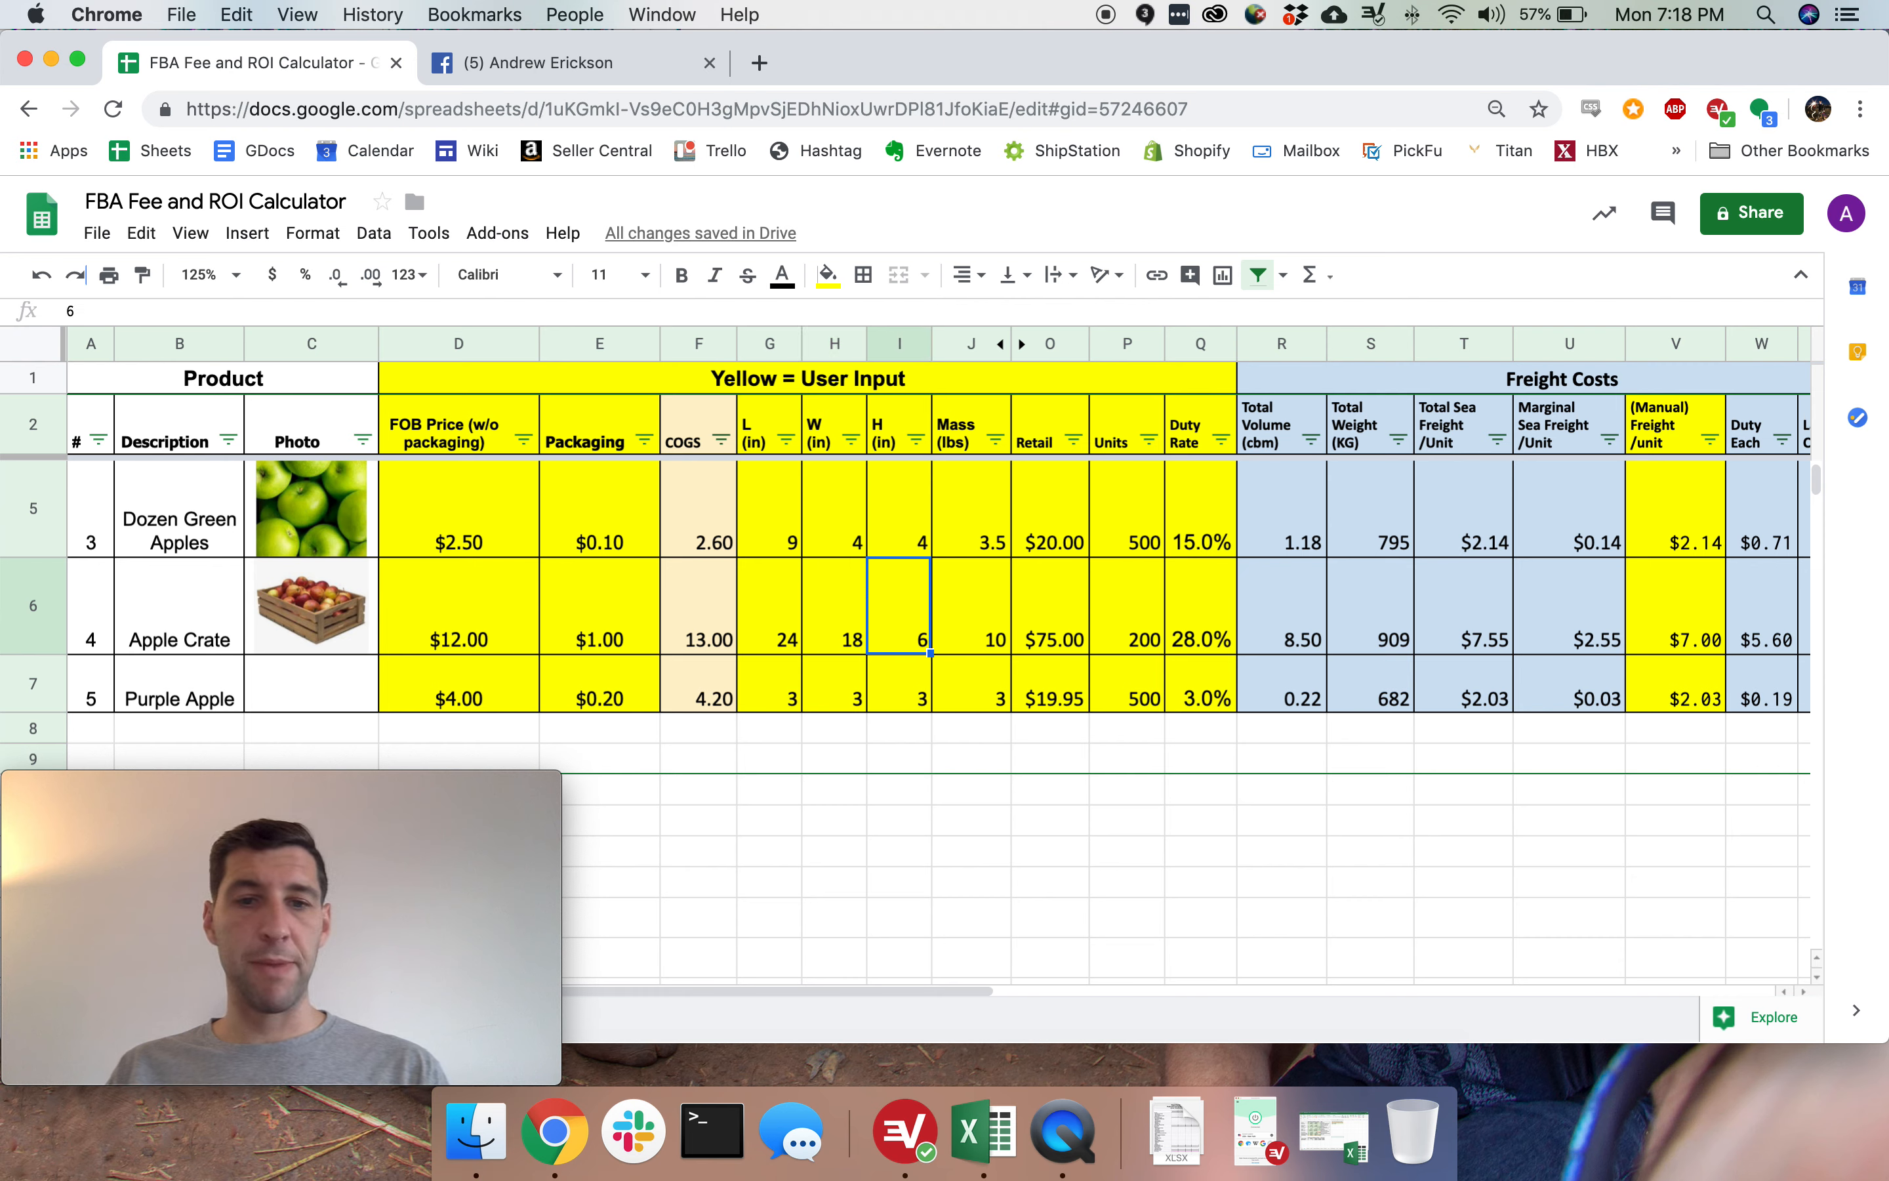
key("Left")
key("Left")
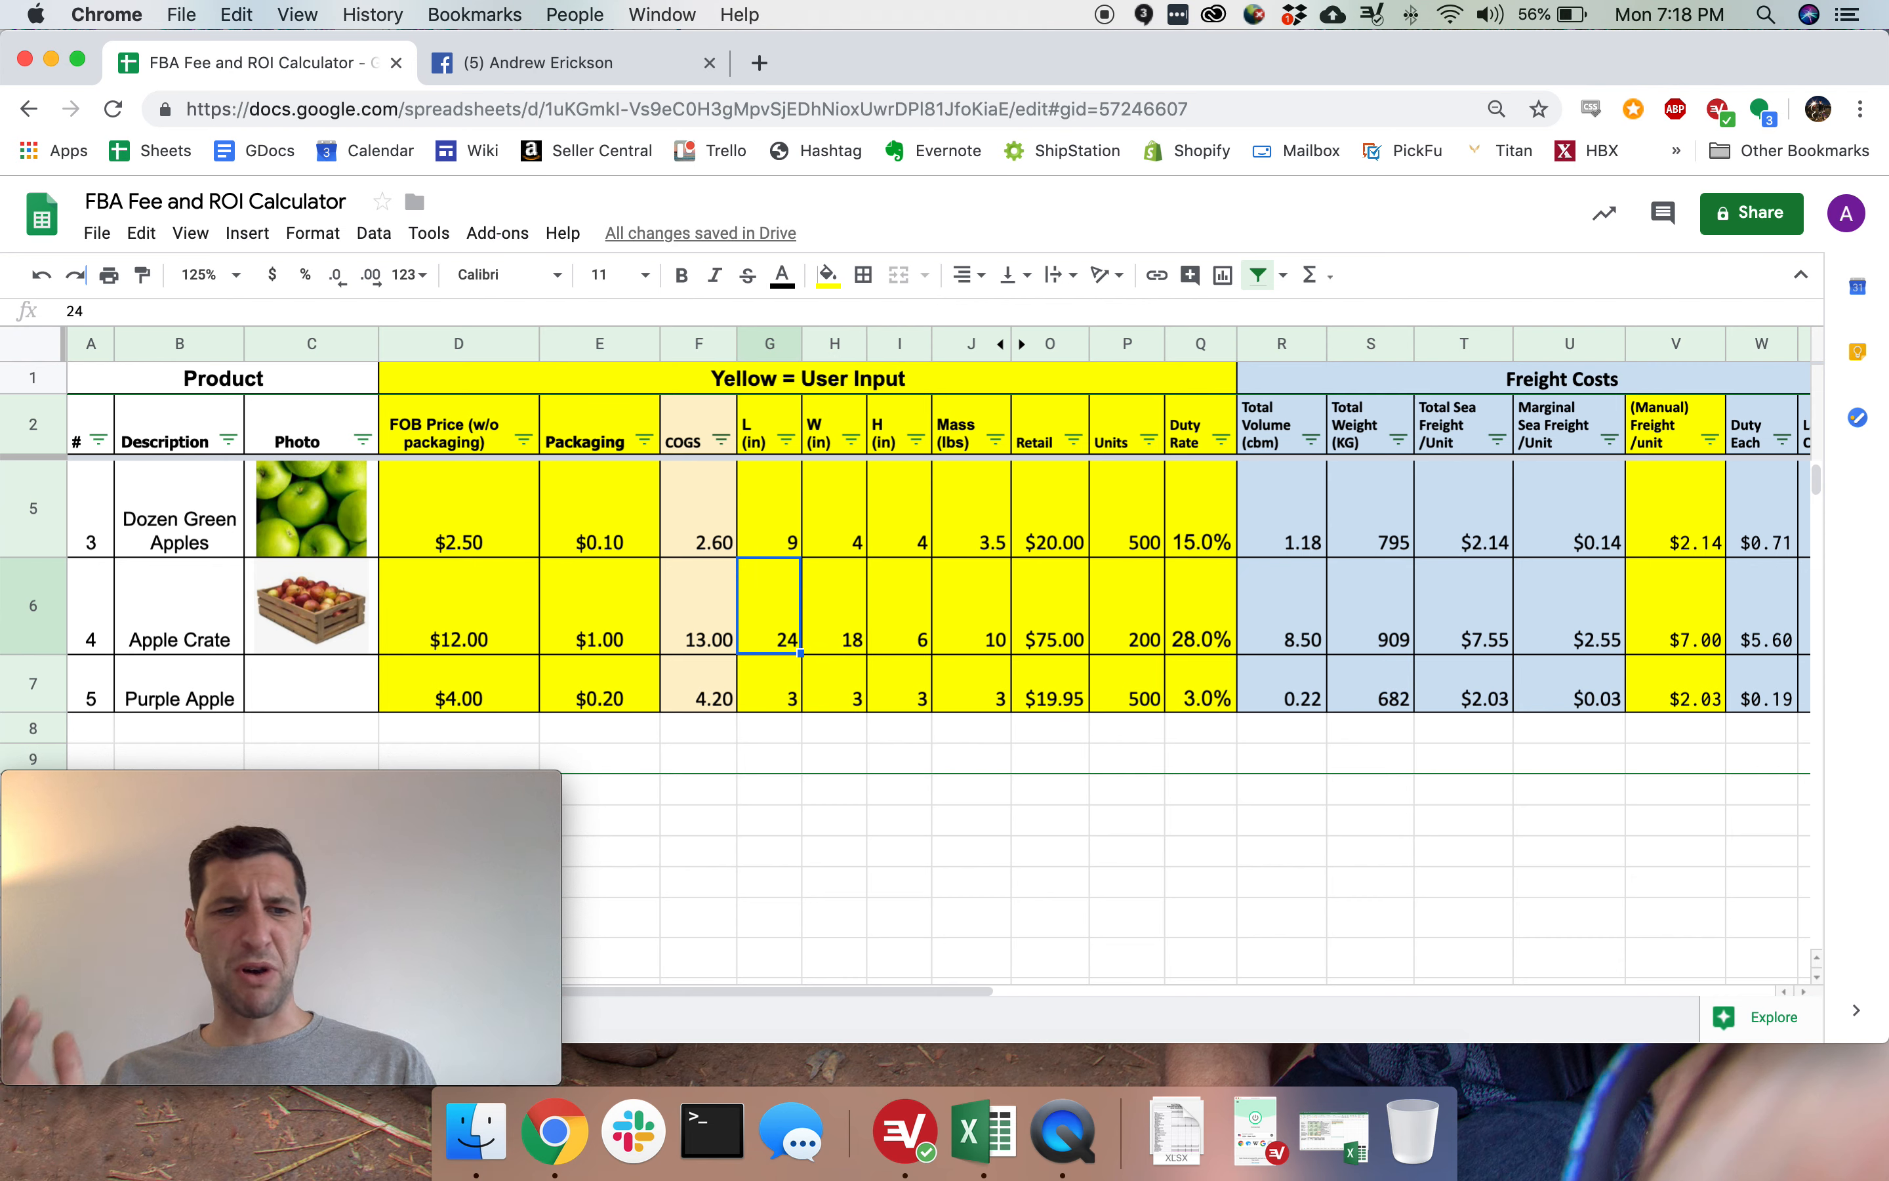
type("18")
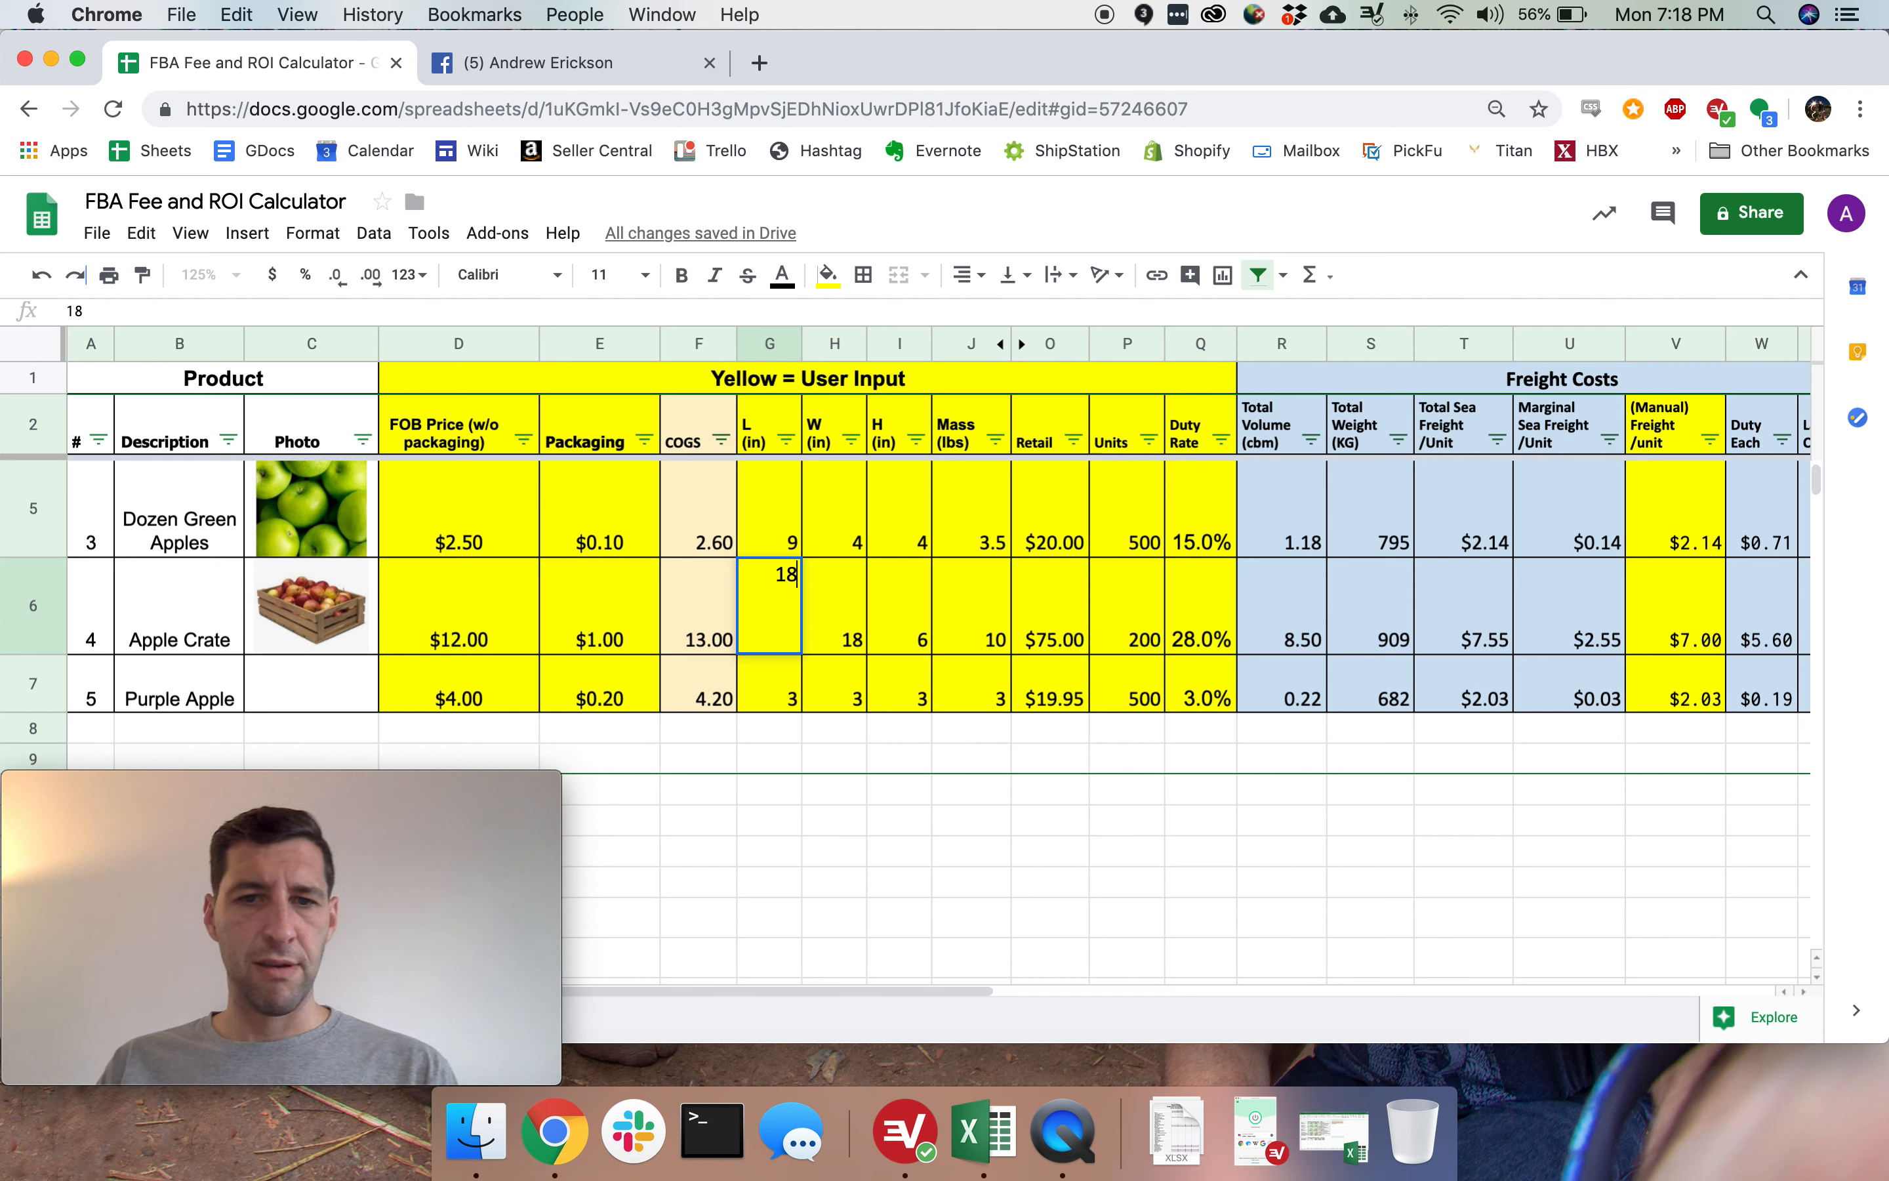
key("Right")
Set Apple Crate's Retail price to 69.95, after first trying 65.
key("Right")
key("Right")
key("Right")
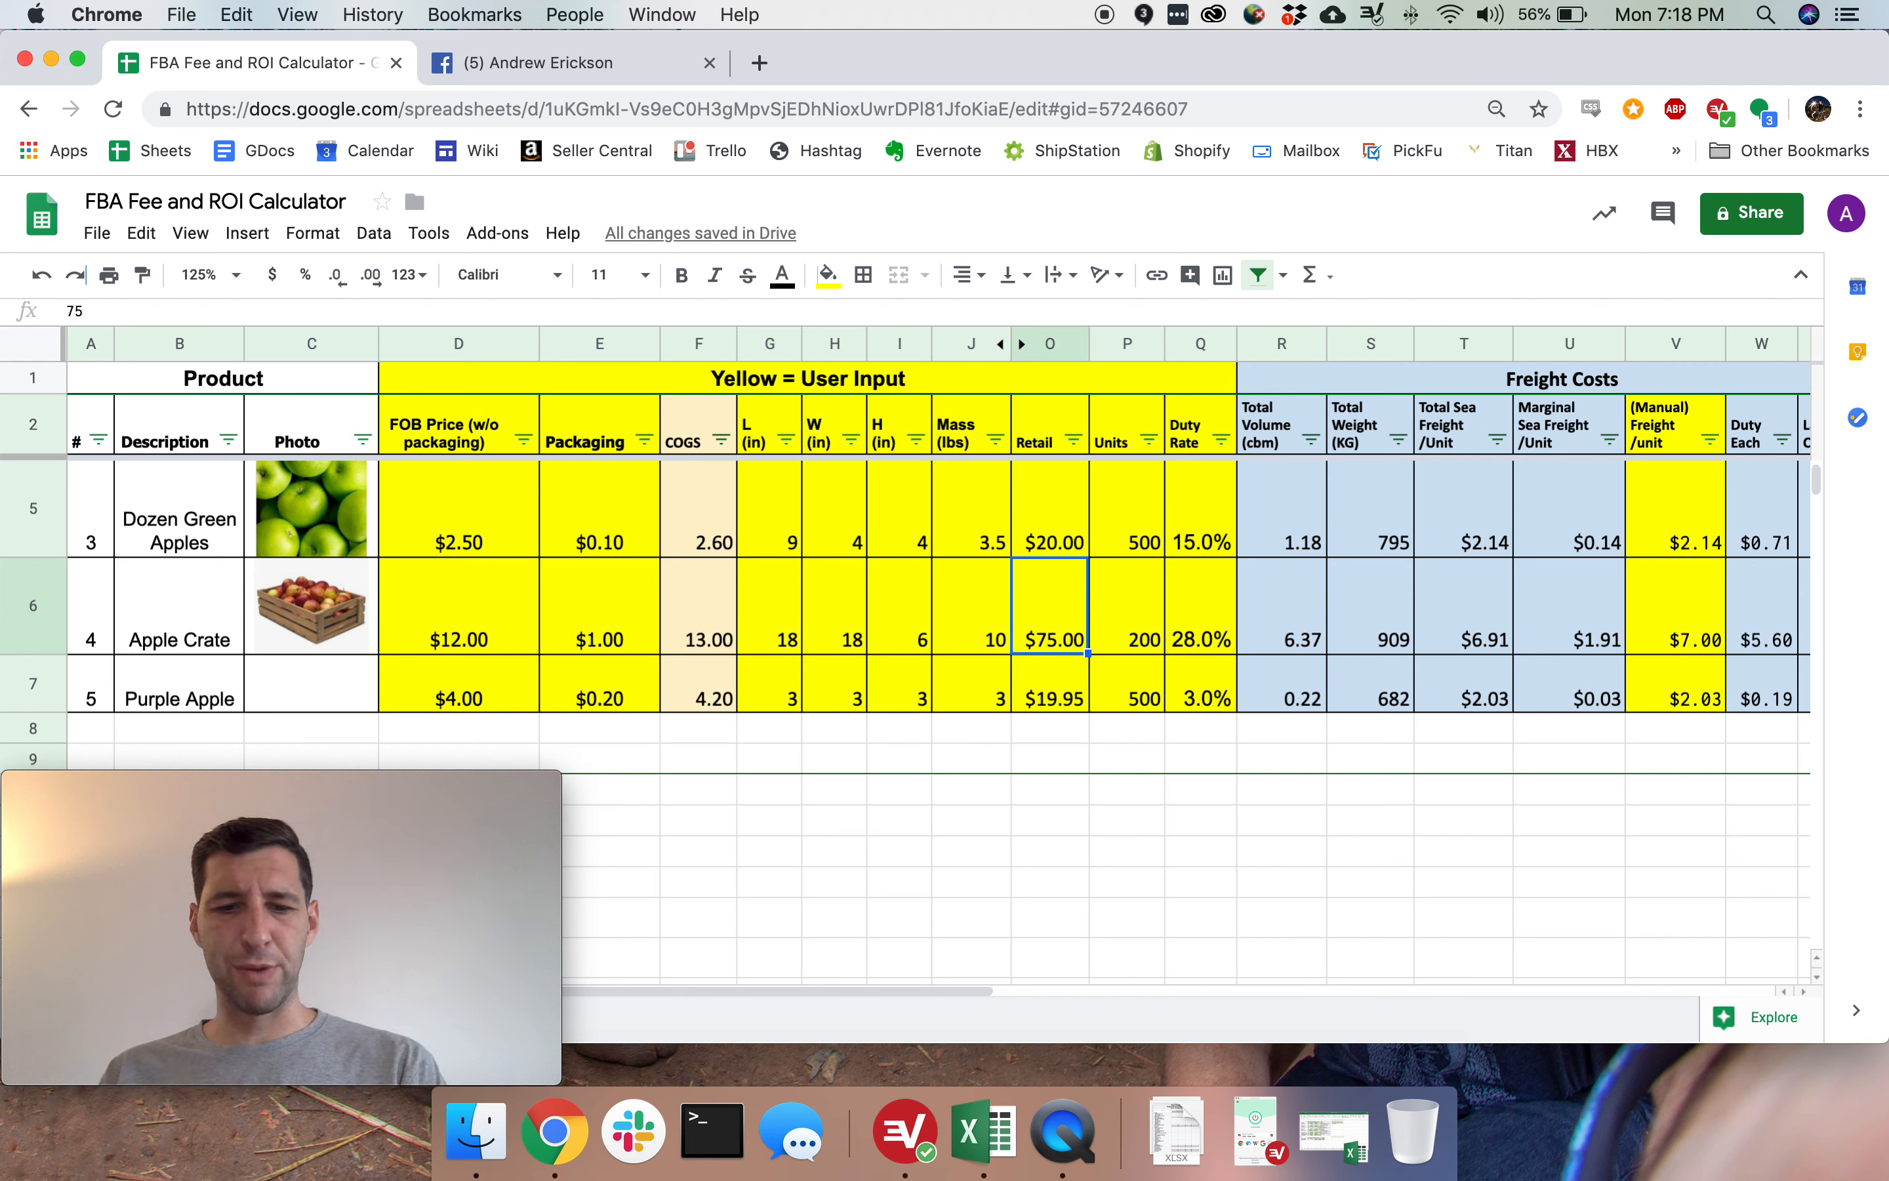
type("65")
key("Right")
key("Left")
type("69.95")
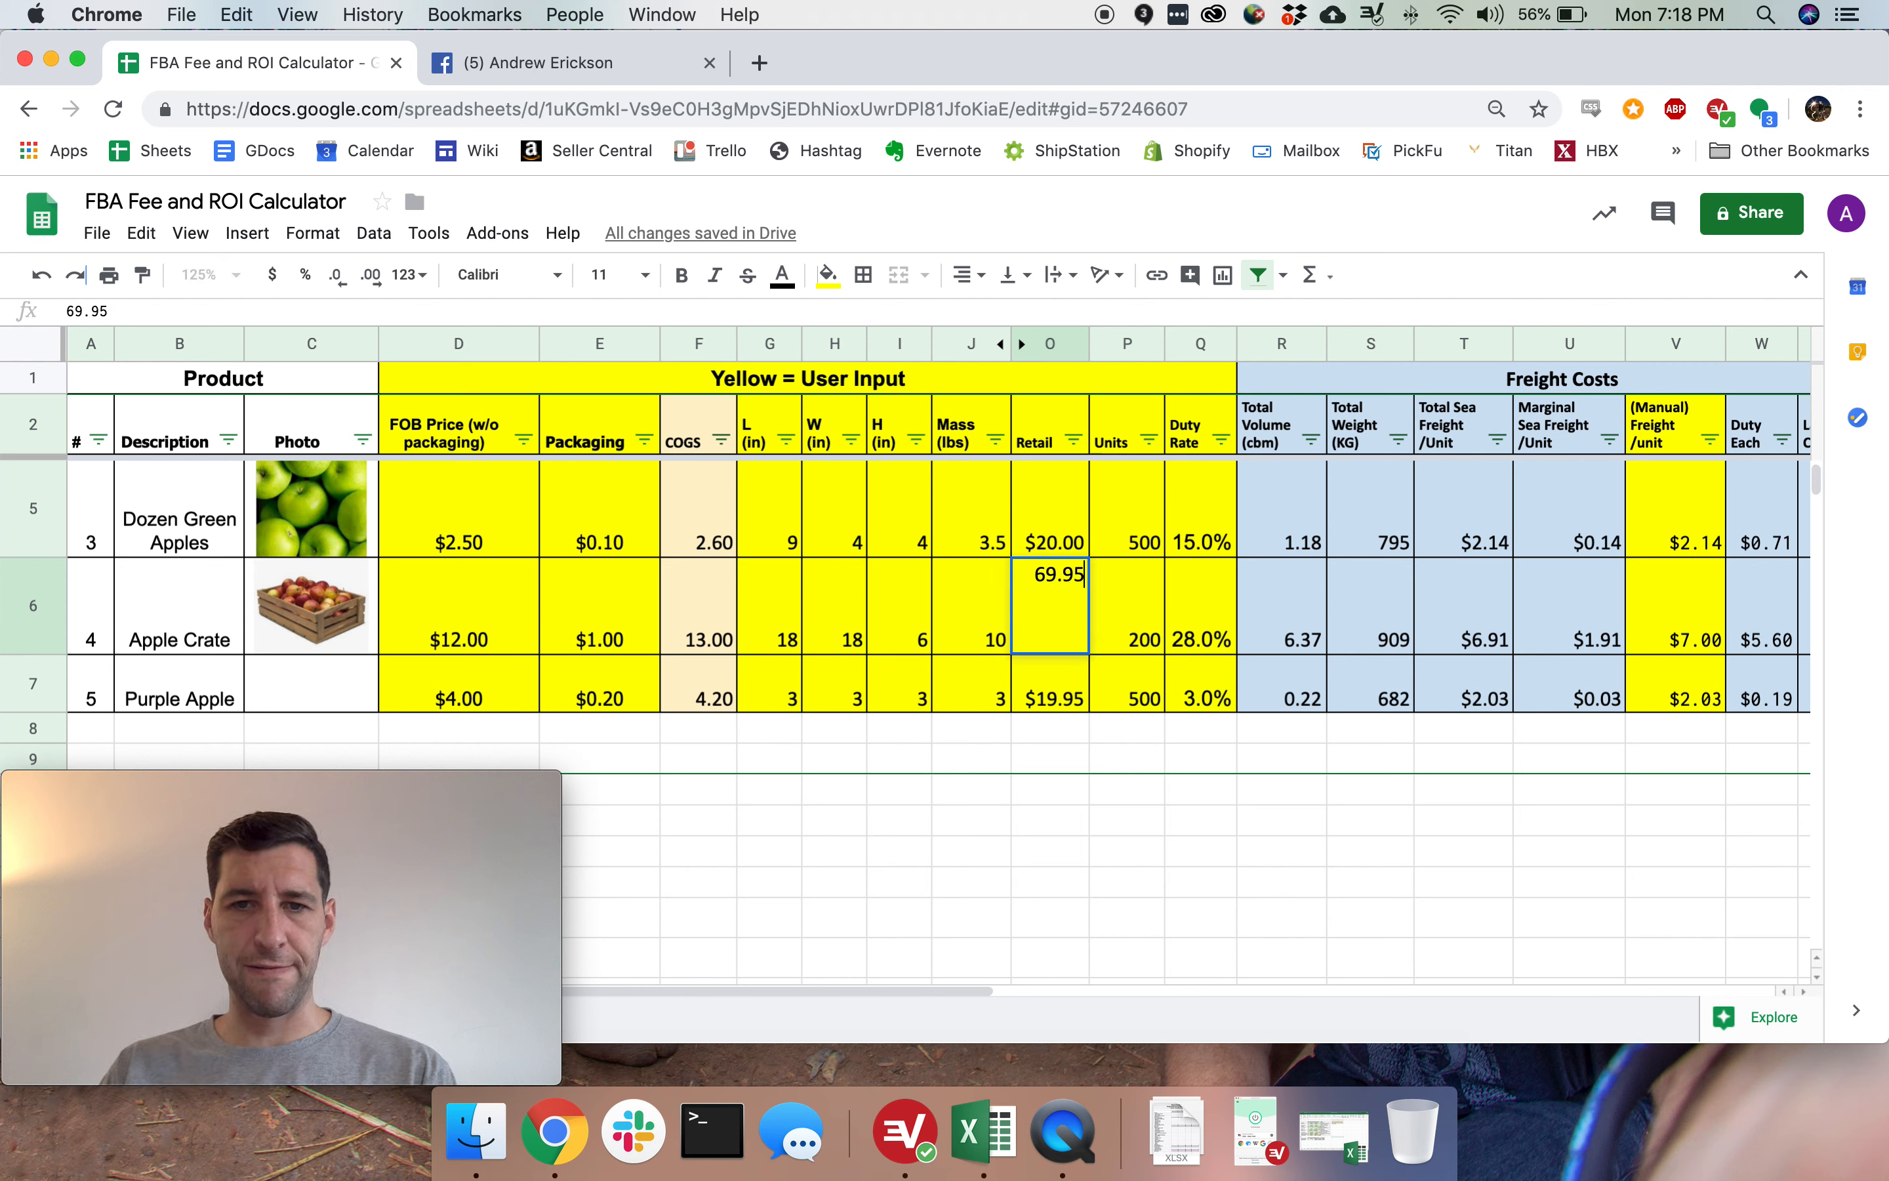
key("Return")
key("Up")
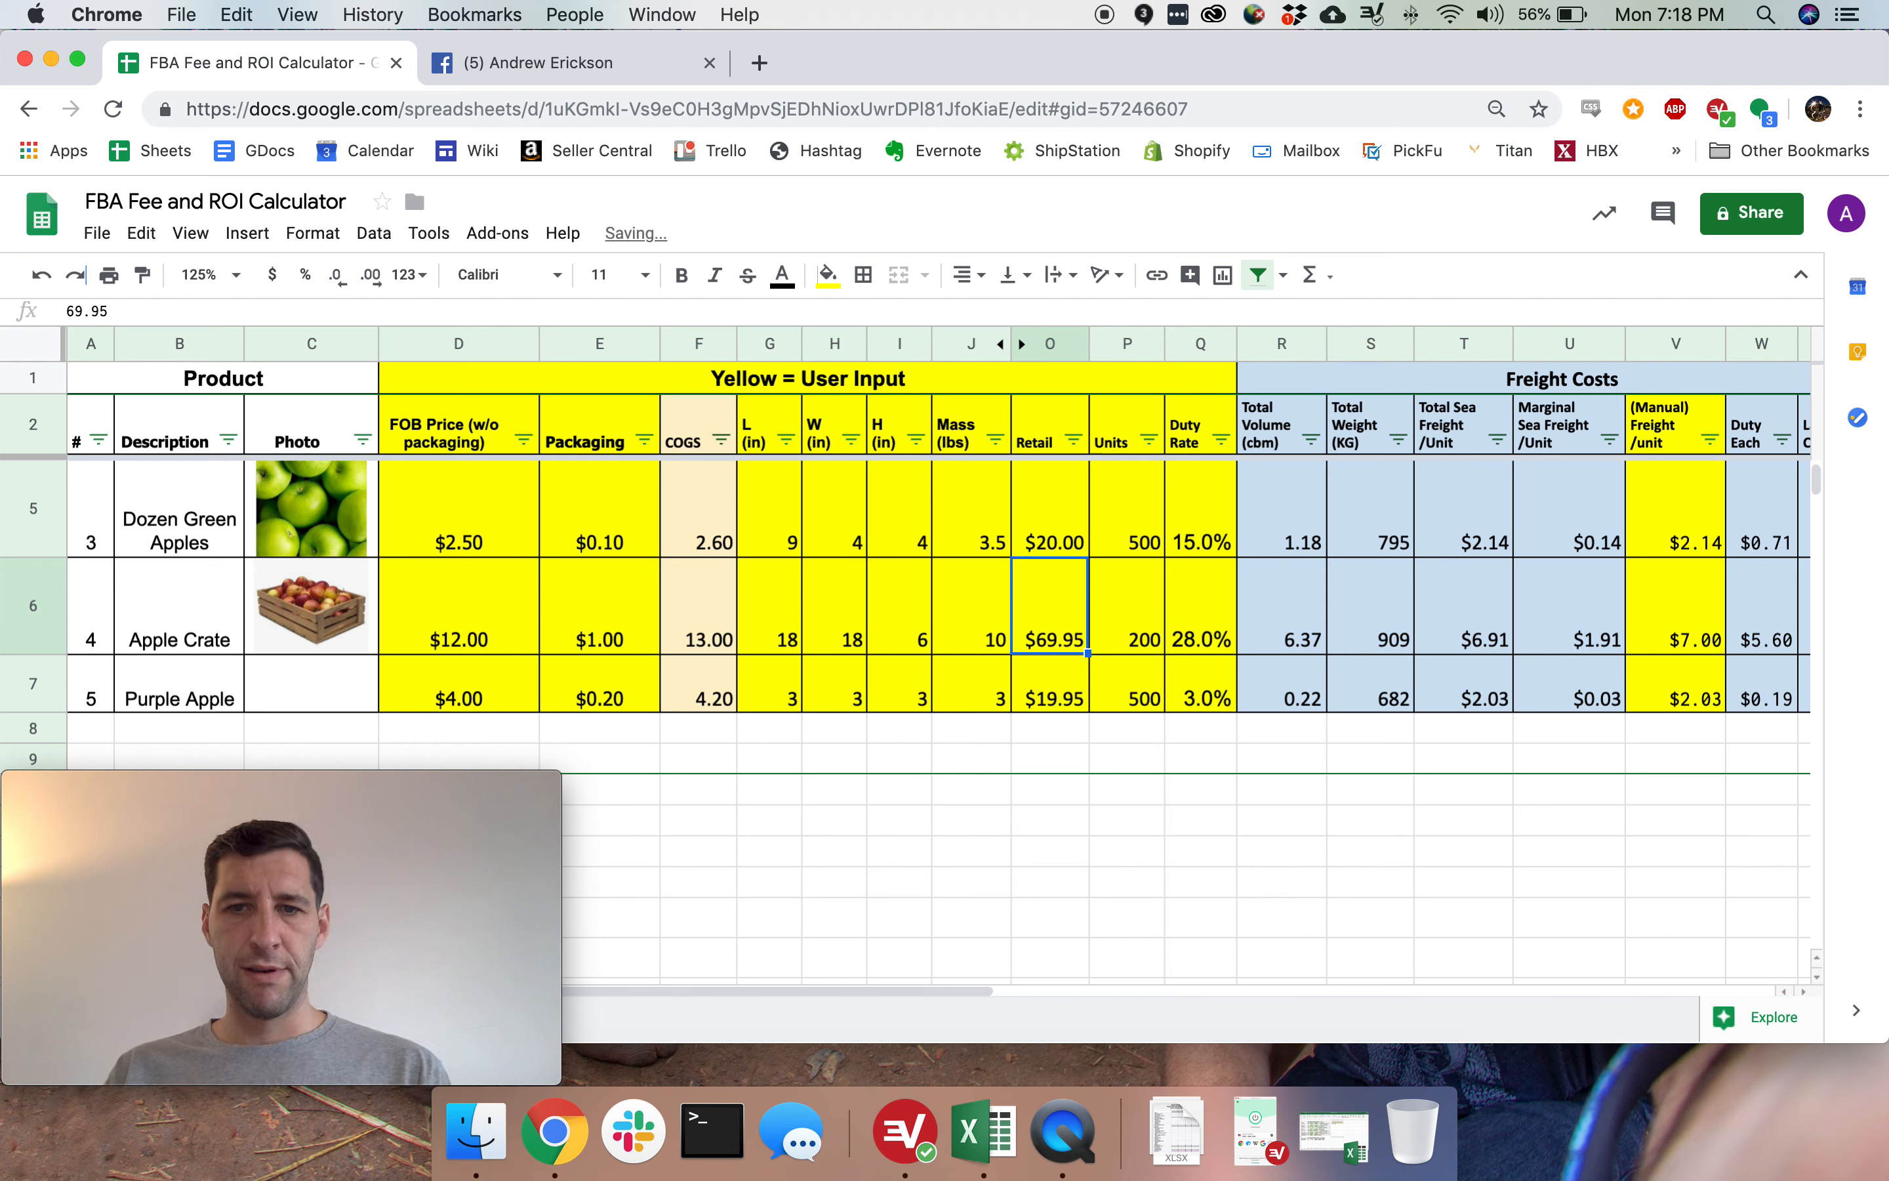
Examine Apple Crate's recalculated ROI, Margin %, Break Even Price and COGS for 100% ROI.
key("super+Right")
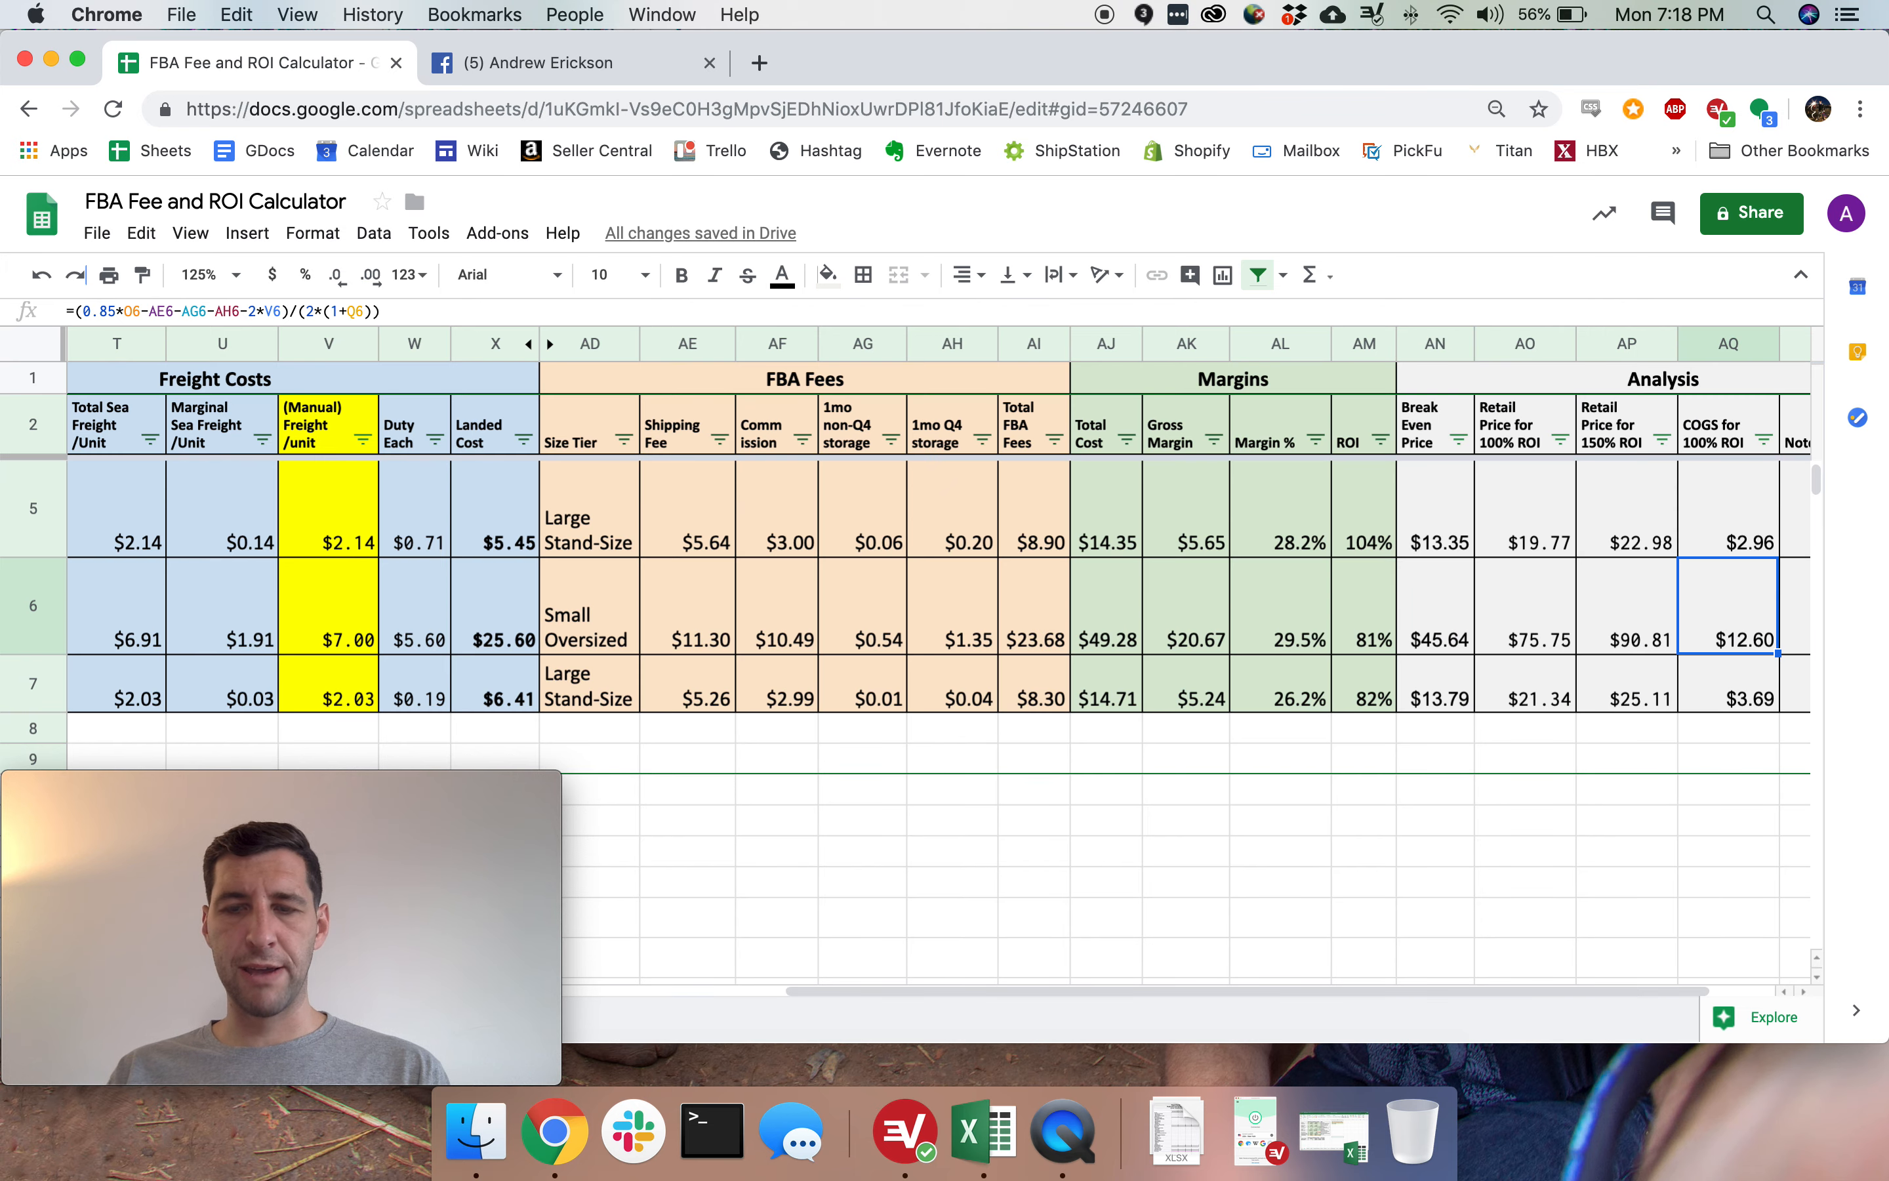
key("Right")
key("Left")
key("Left")
key("Left")
key("Left")
key("Left")
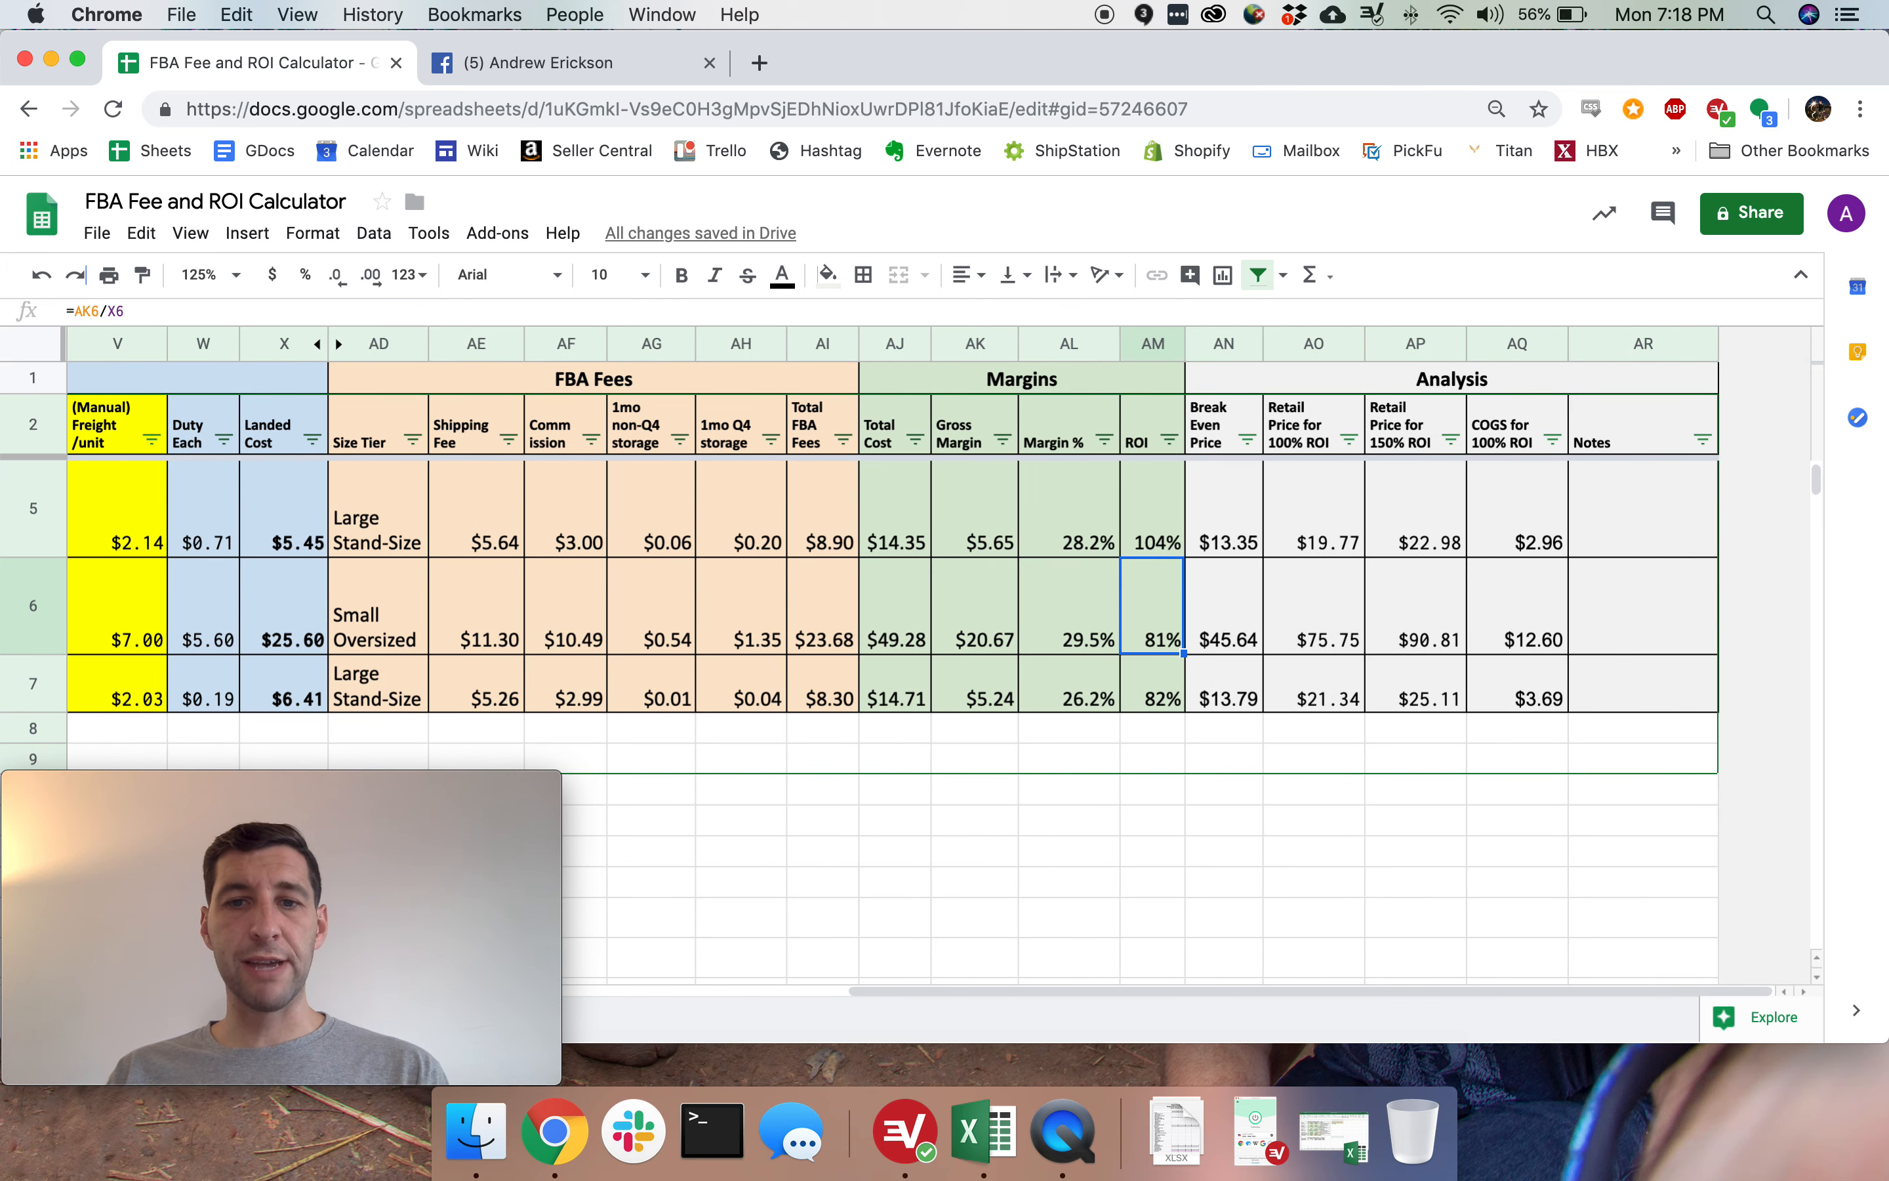
key("Left")
key("Right")
key("Left")
key("Right")
key("Right")
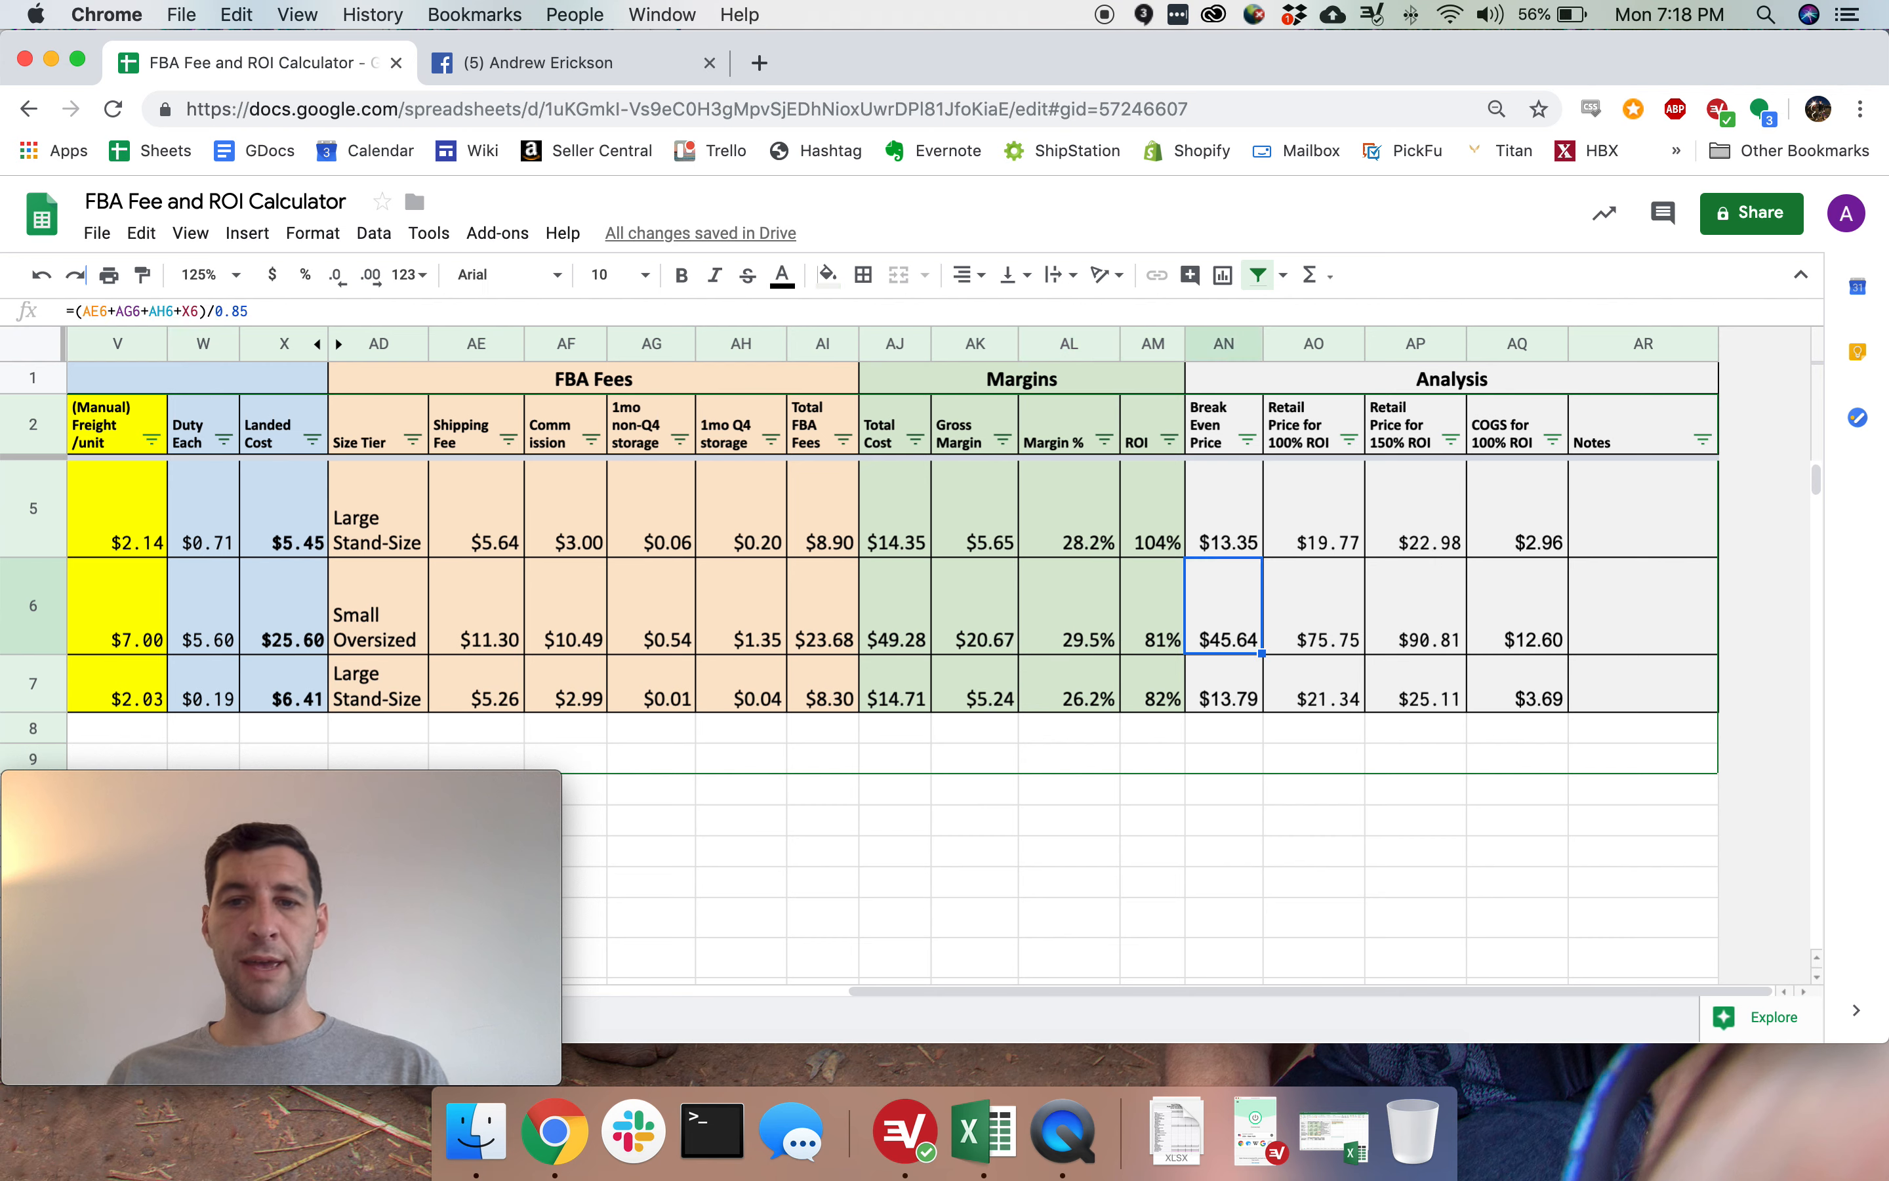
left_click(1524, 622)
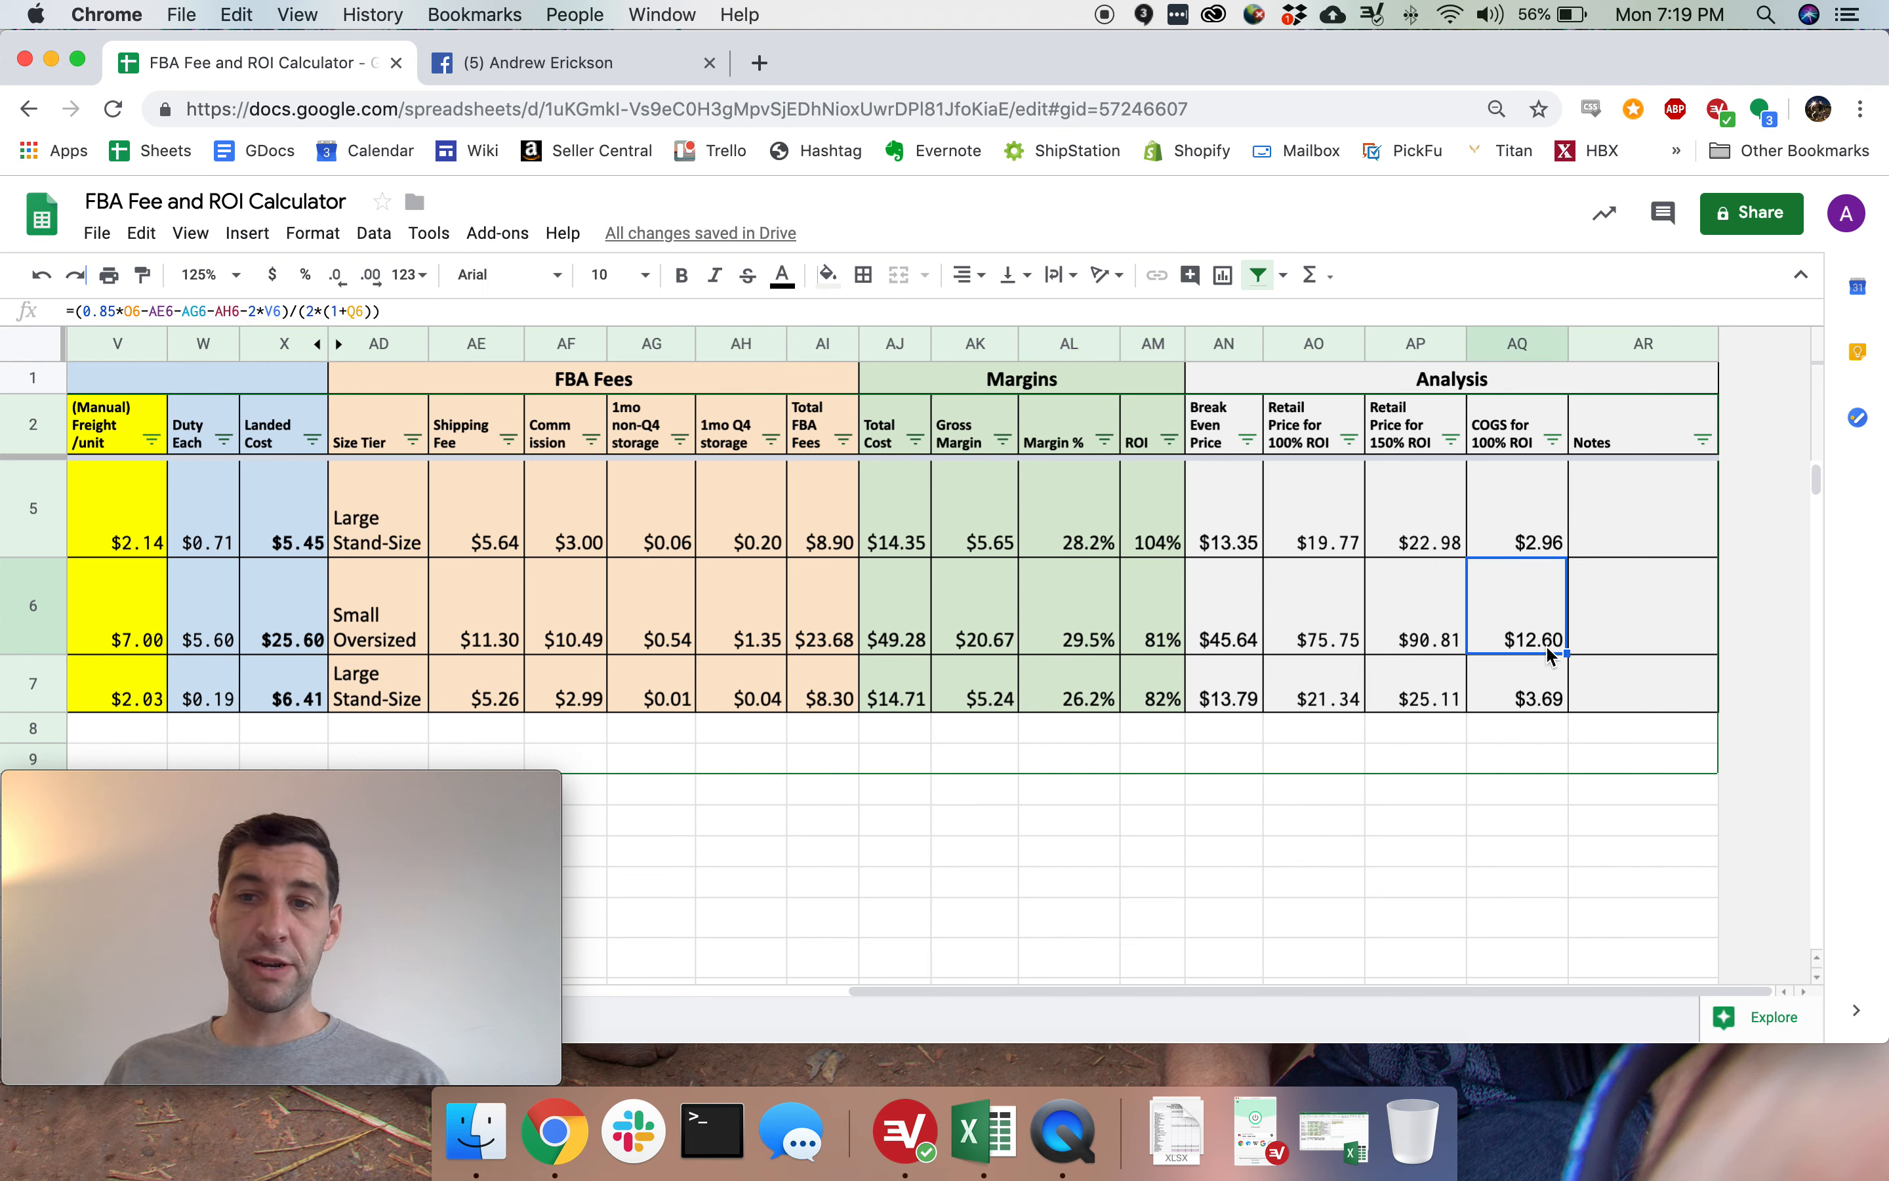
Compare Apple Crate's Retail Price for 100% ROI with its COGS for 100% ROI and highlight the Analysis columns.
left_click(1307, 615)
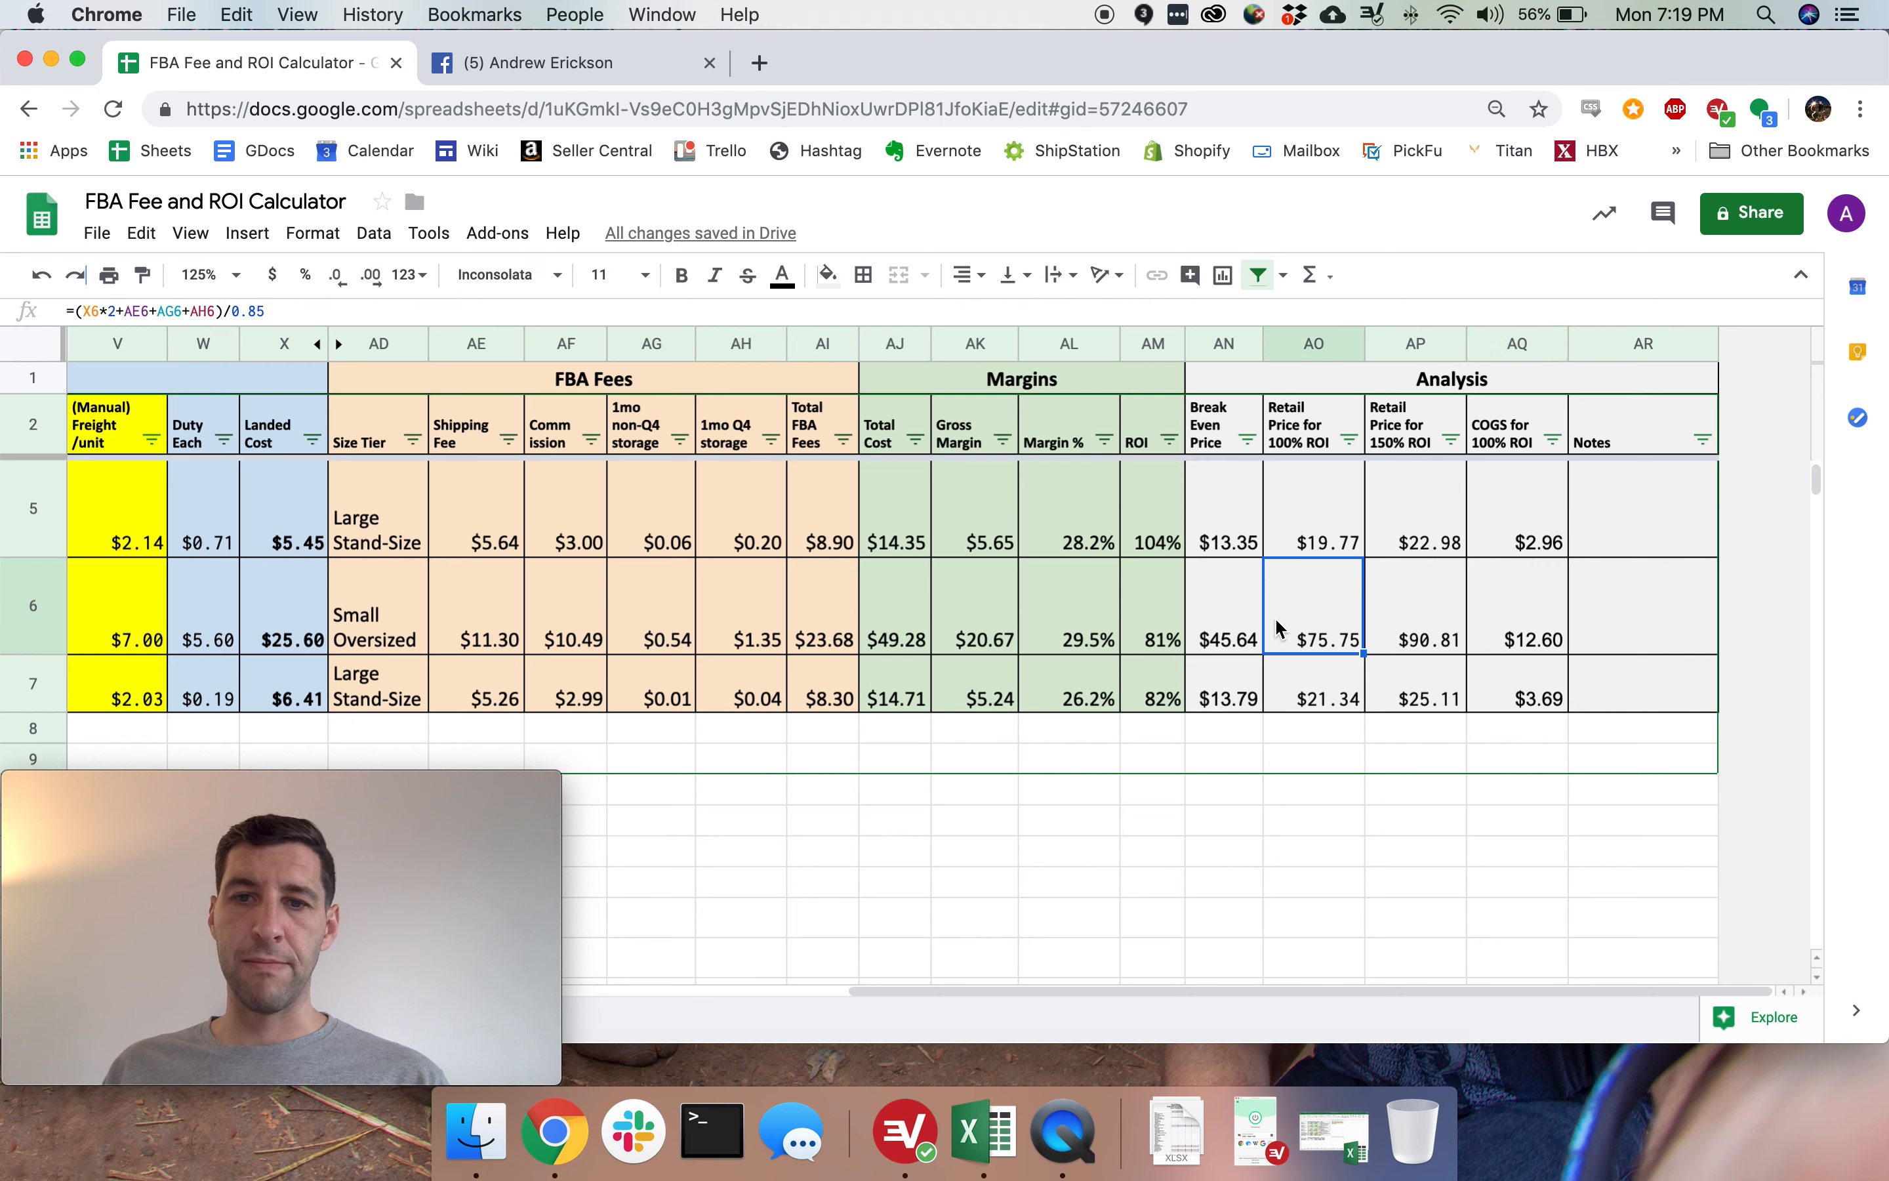
left_click(1528, 624)
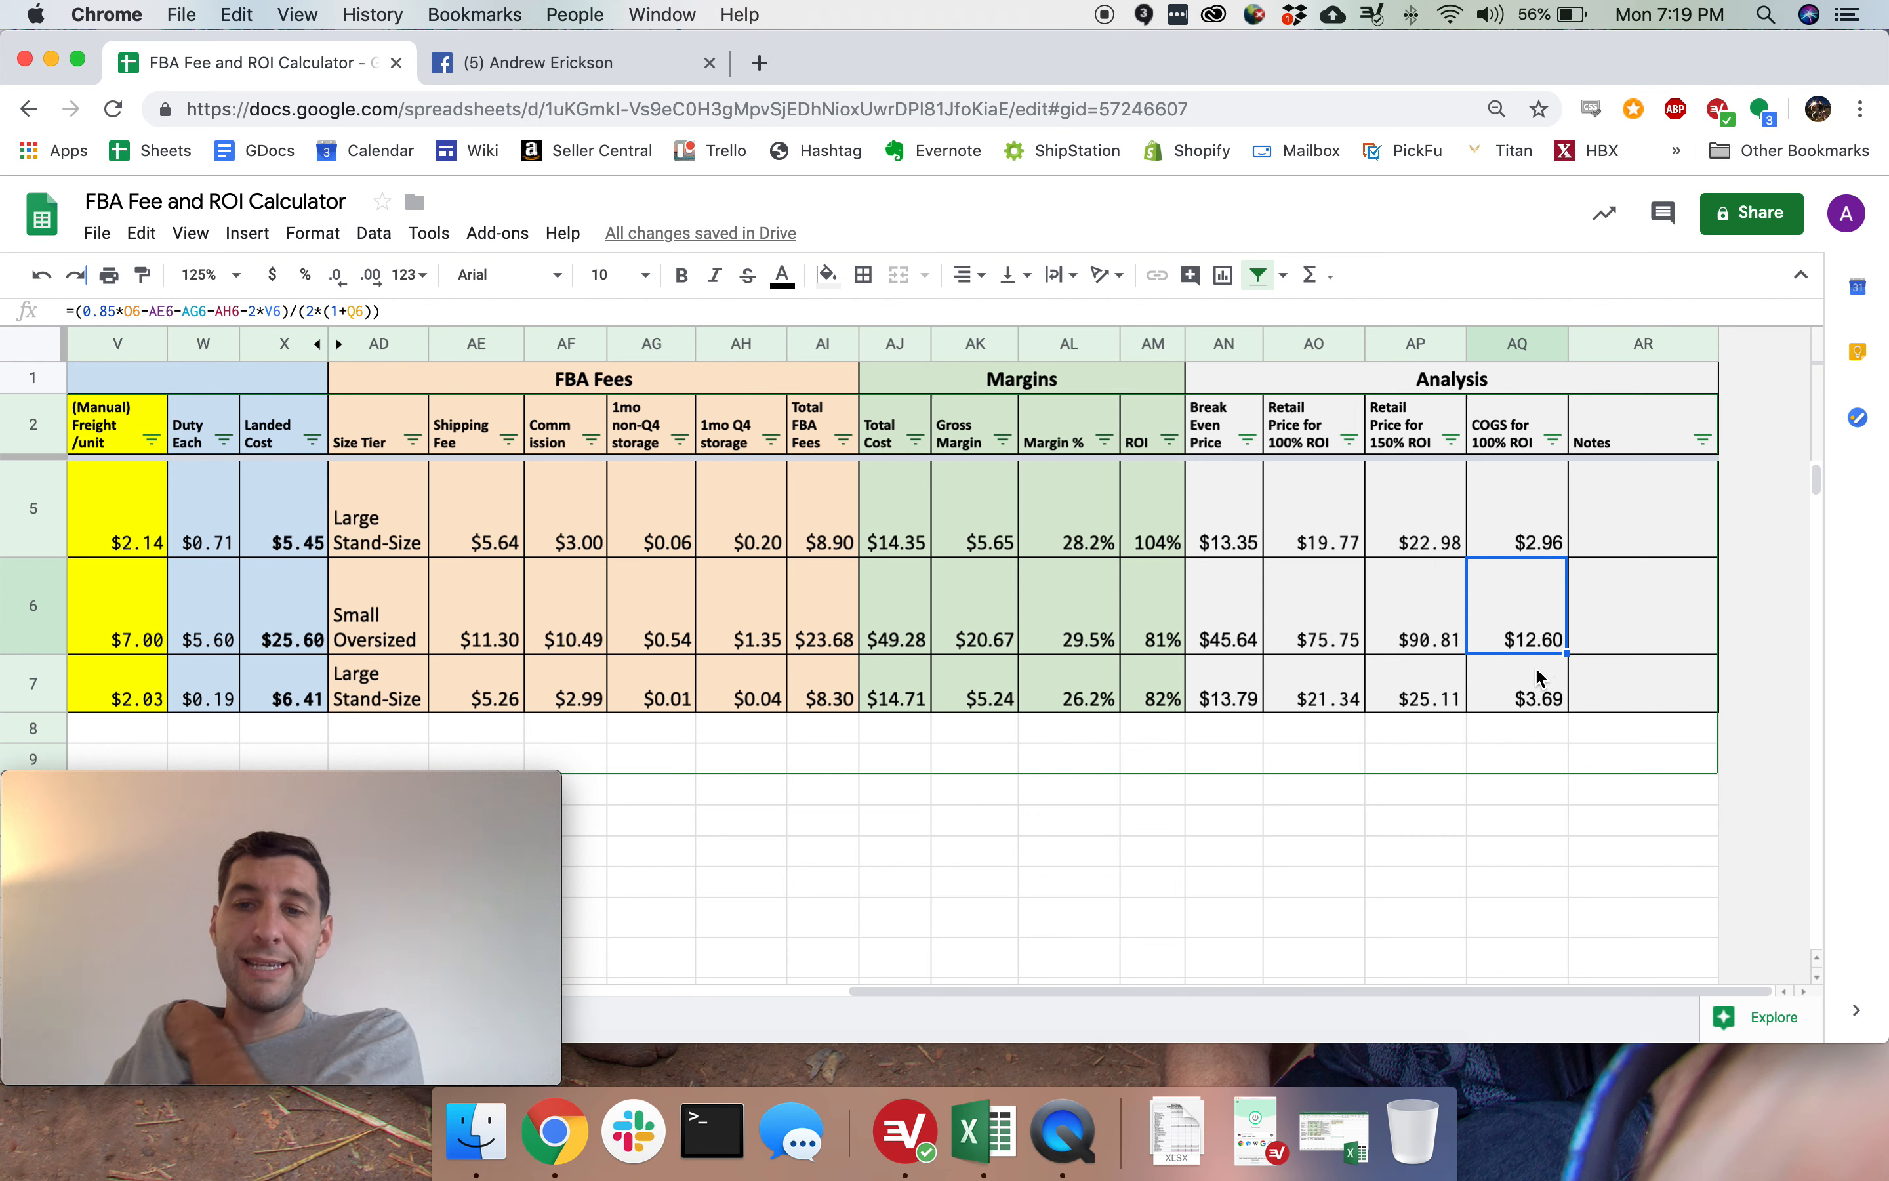
left_click(1319, 635)
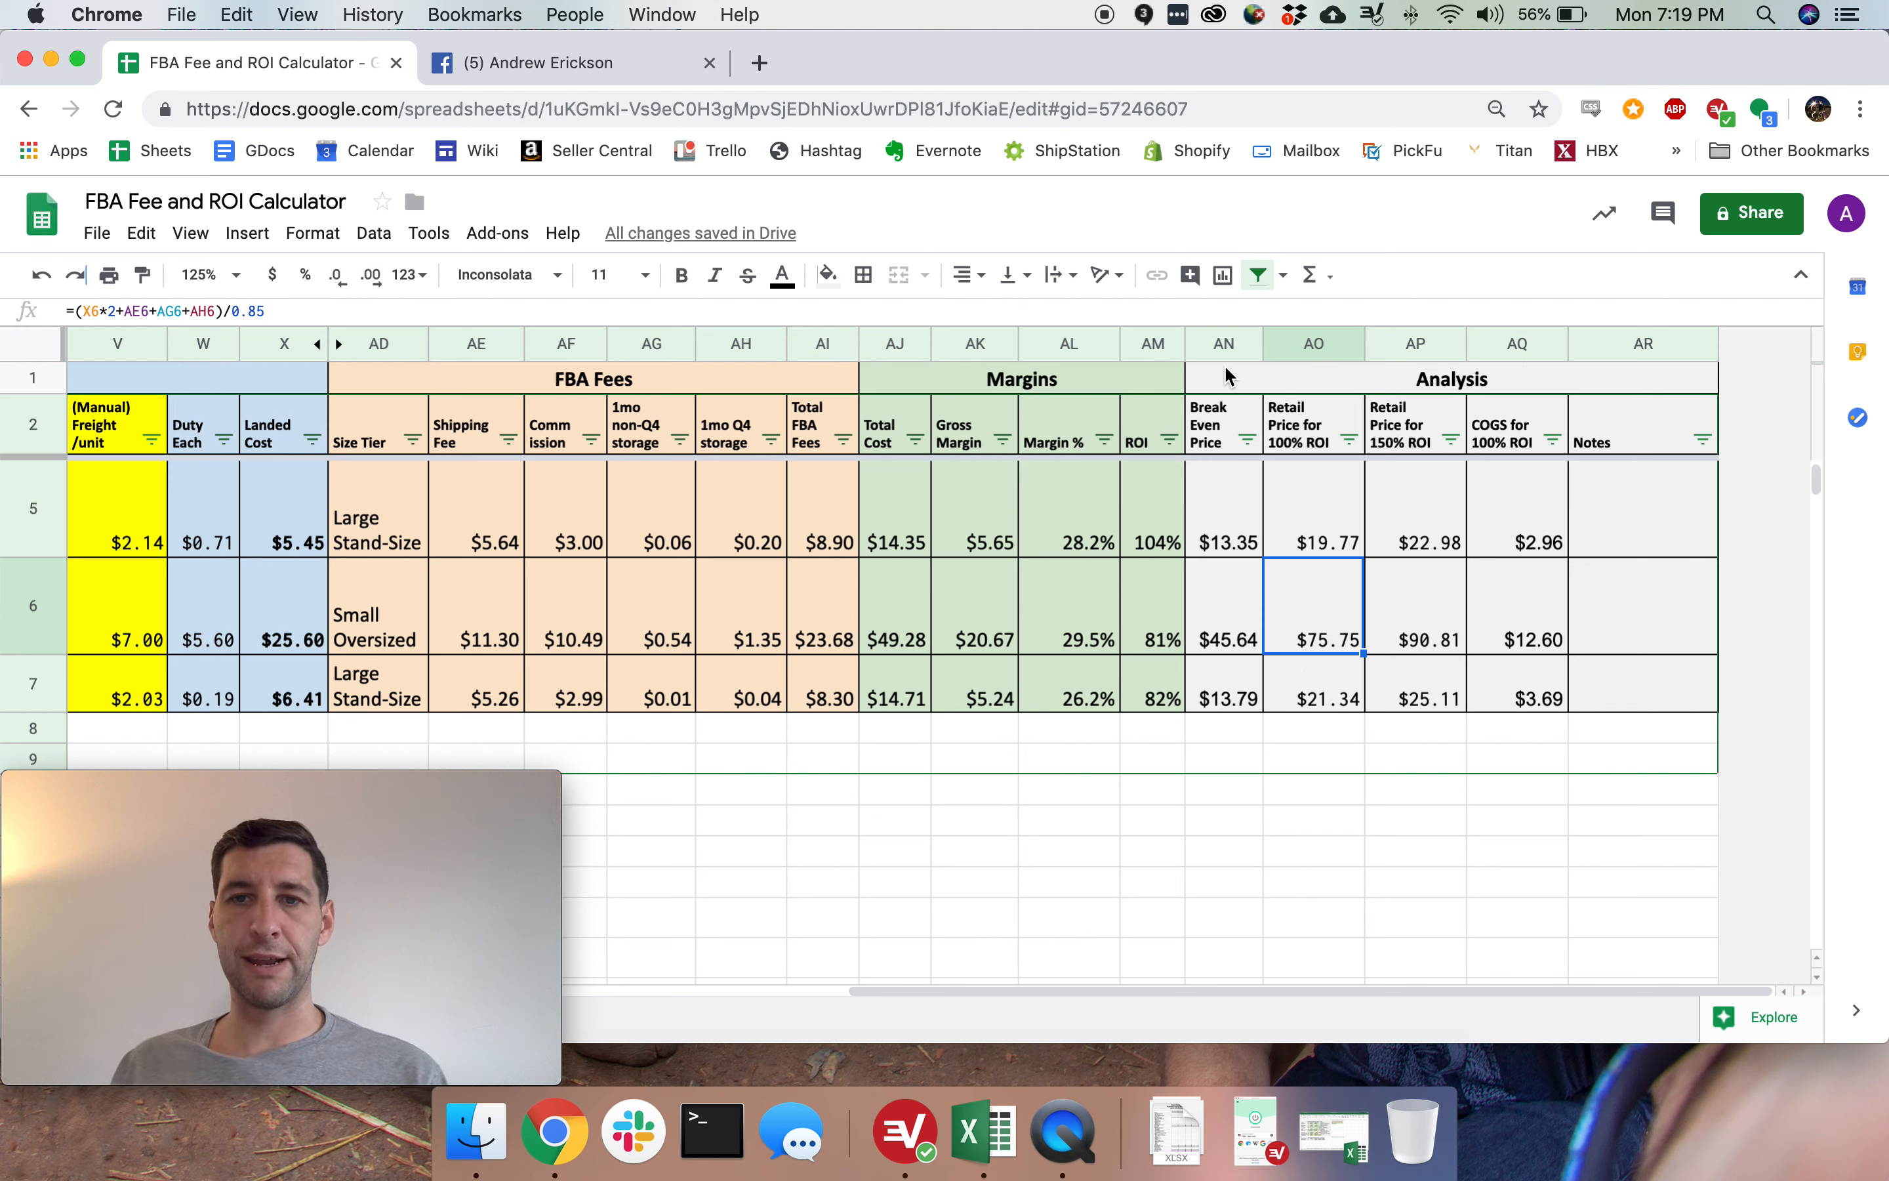
left_click(1510, 343)
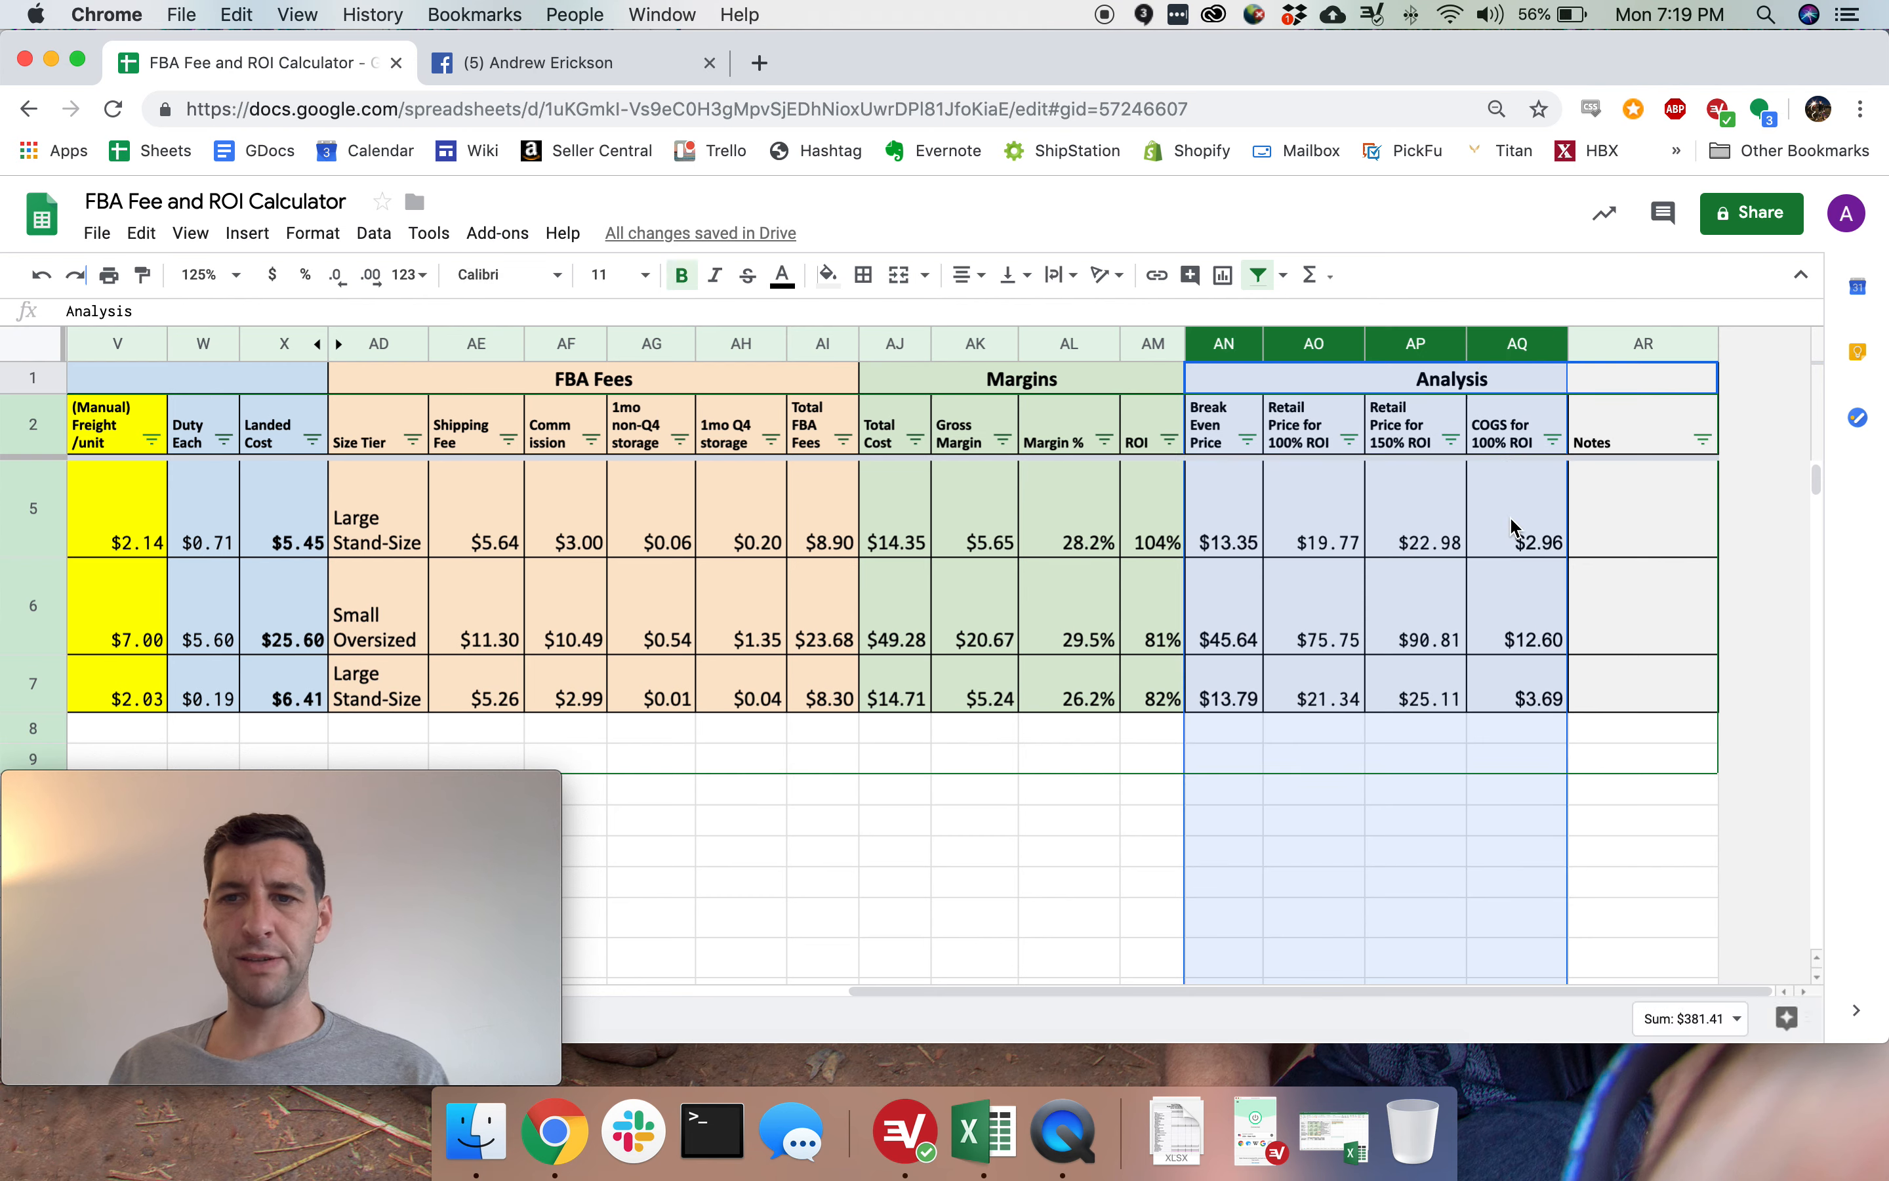
left_click(1509, 630)
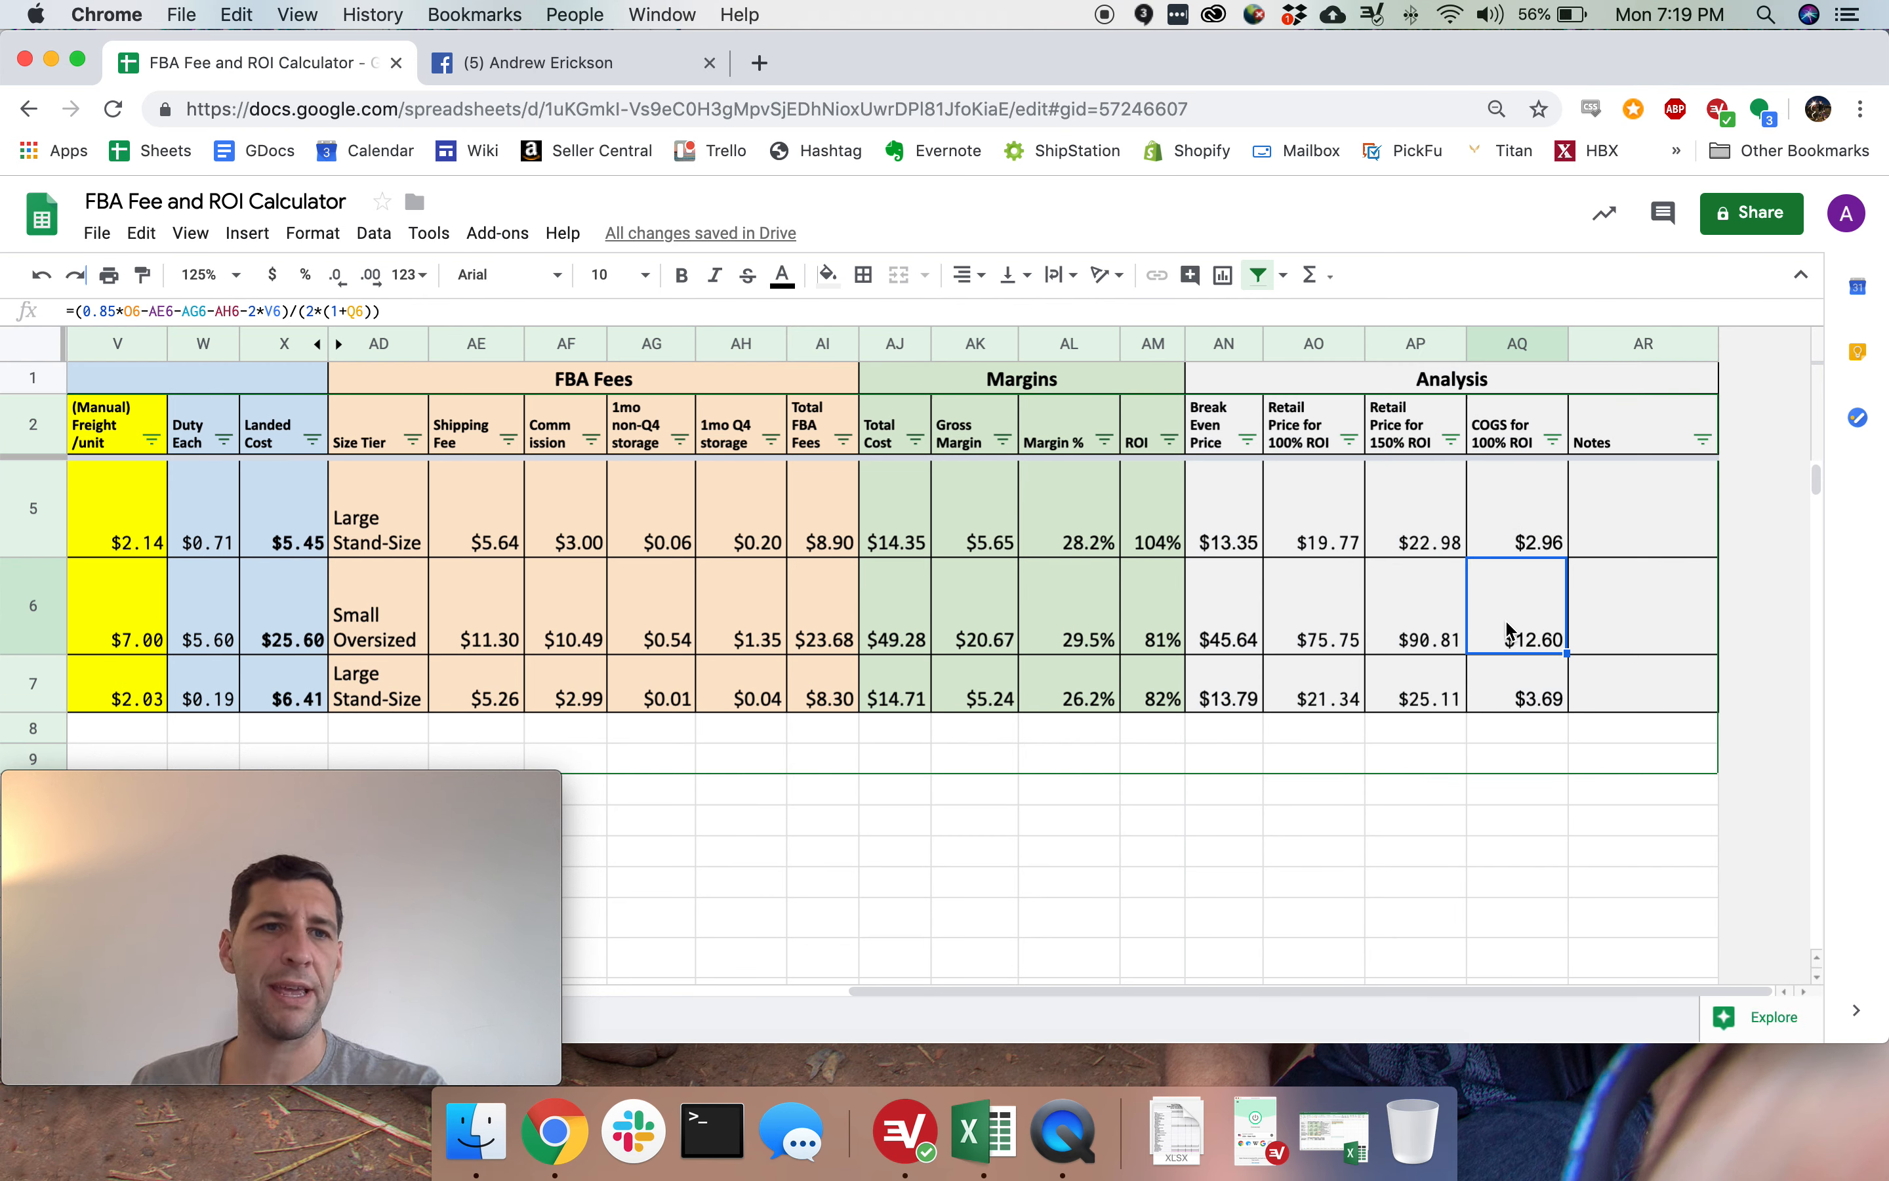
Inspect Apple Crate's formulas for COGS for 100% ROI and Retail Price for 150% and 100% ROI, then return to the input columns.
double_click(1508, 630)
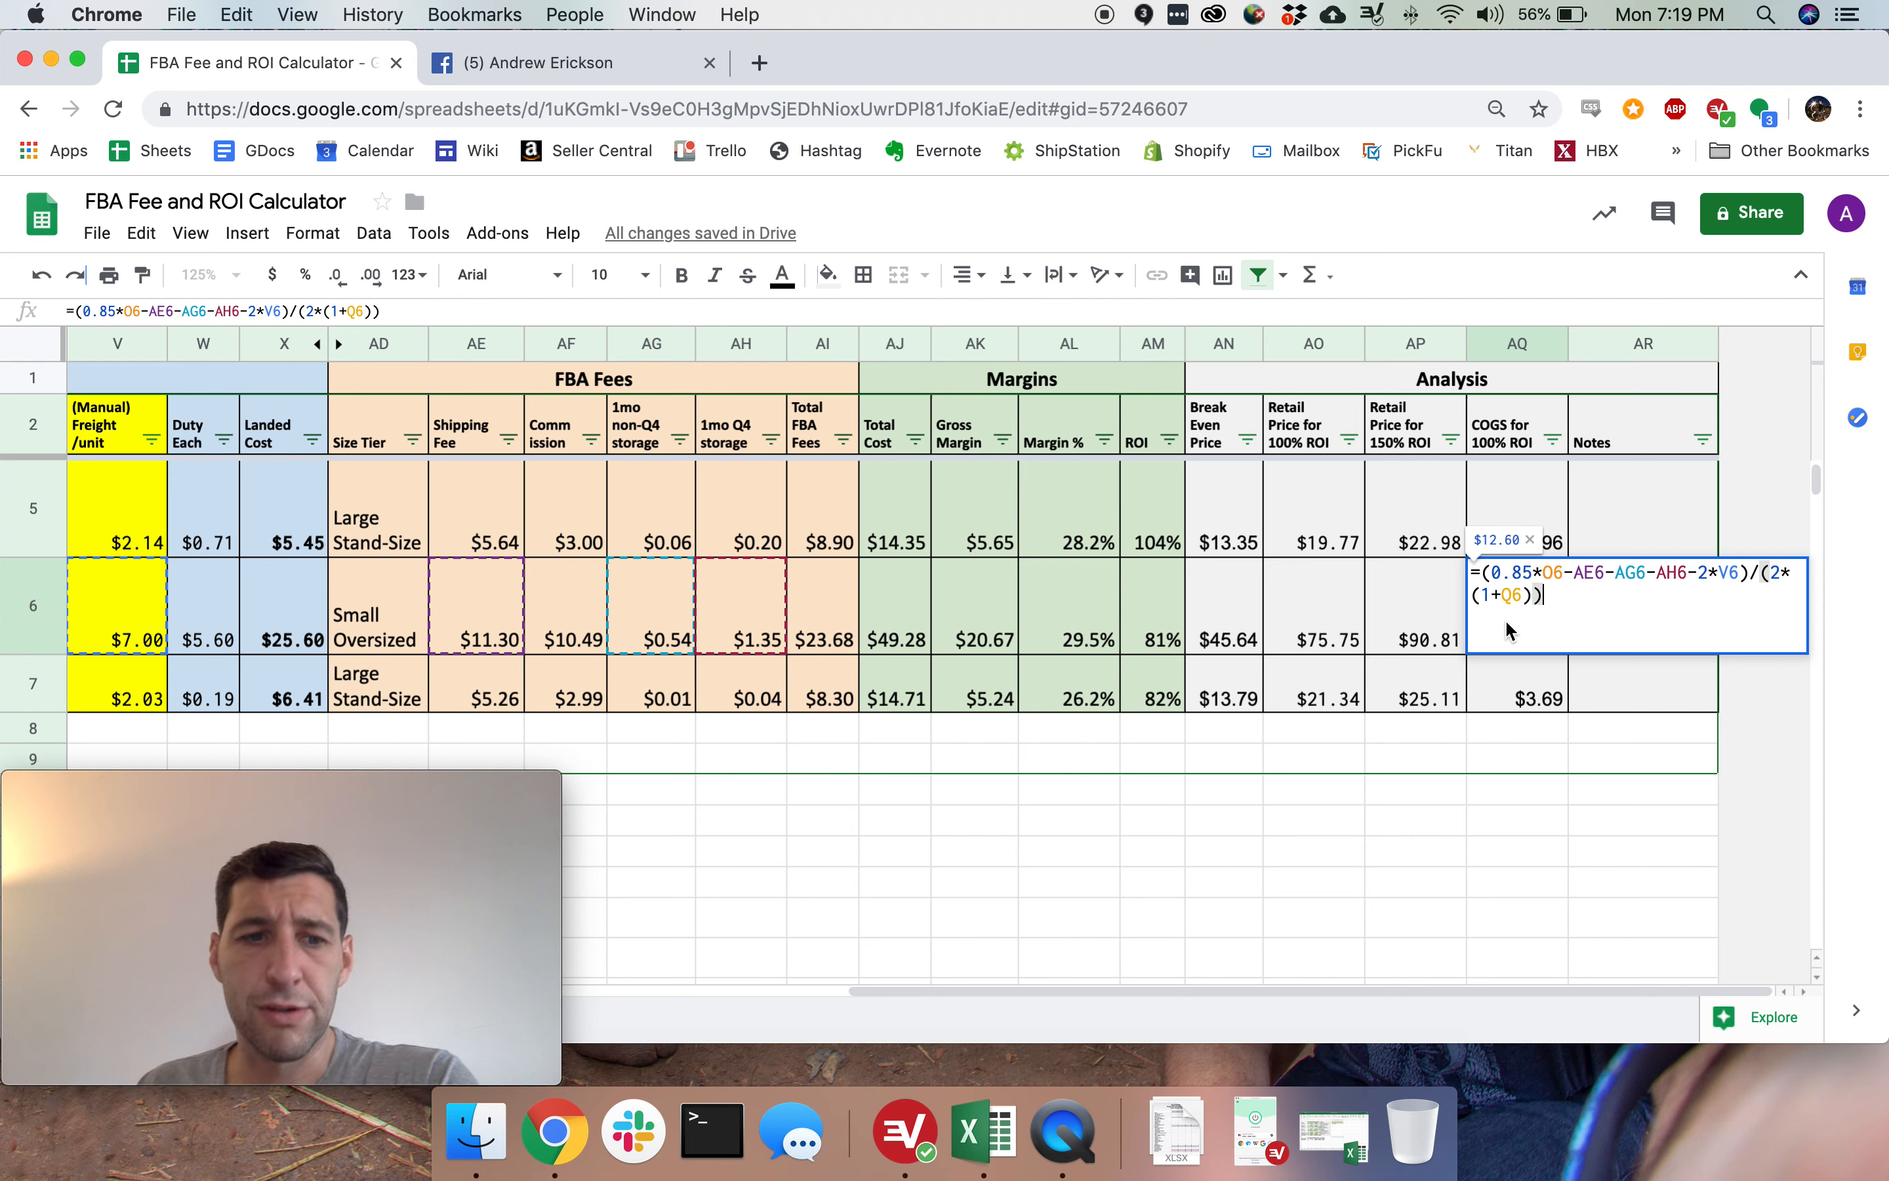
key("Return")
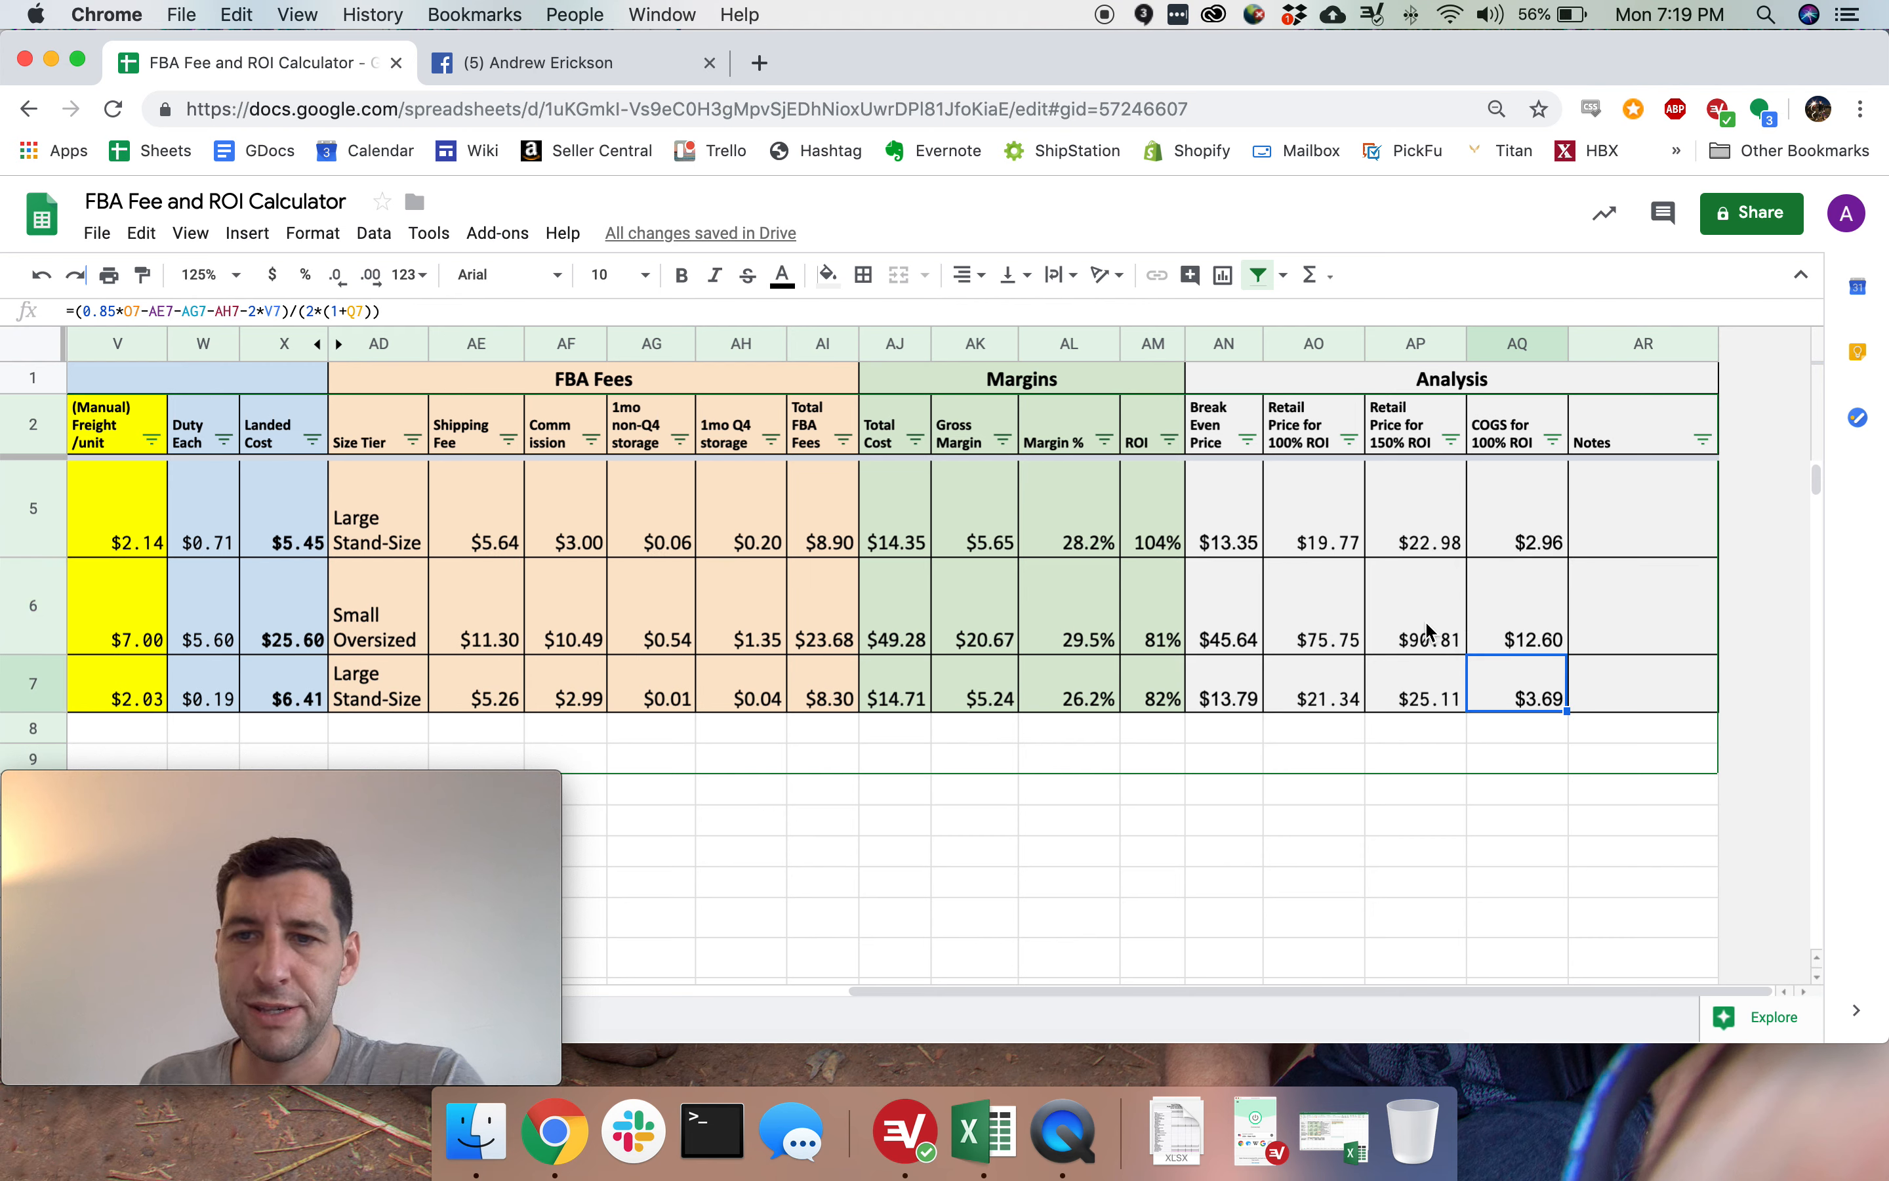
double_click(1425, 629)
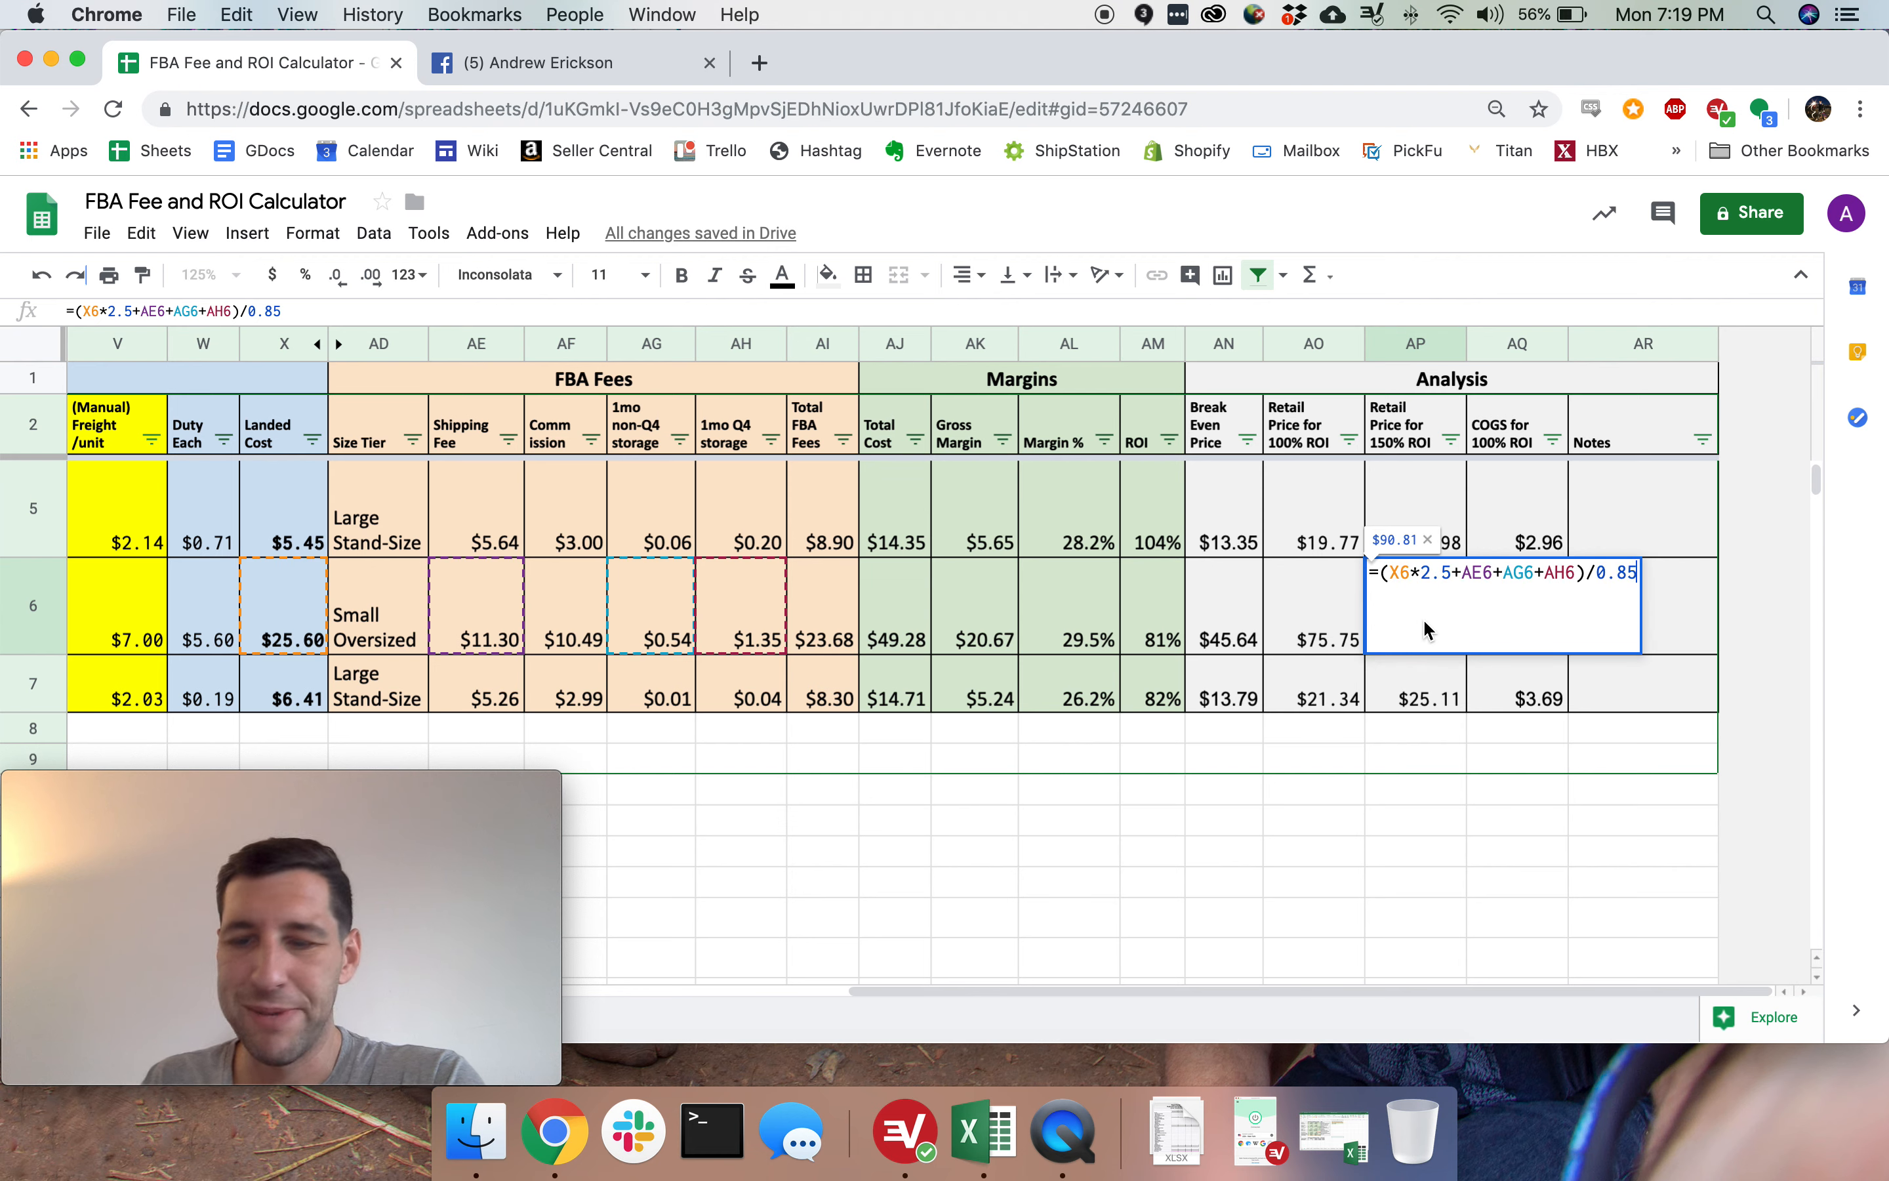
key("Return")
double_click(1306, 625)
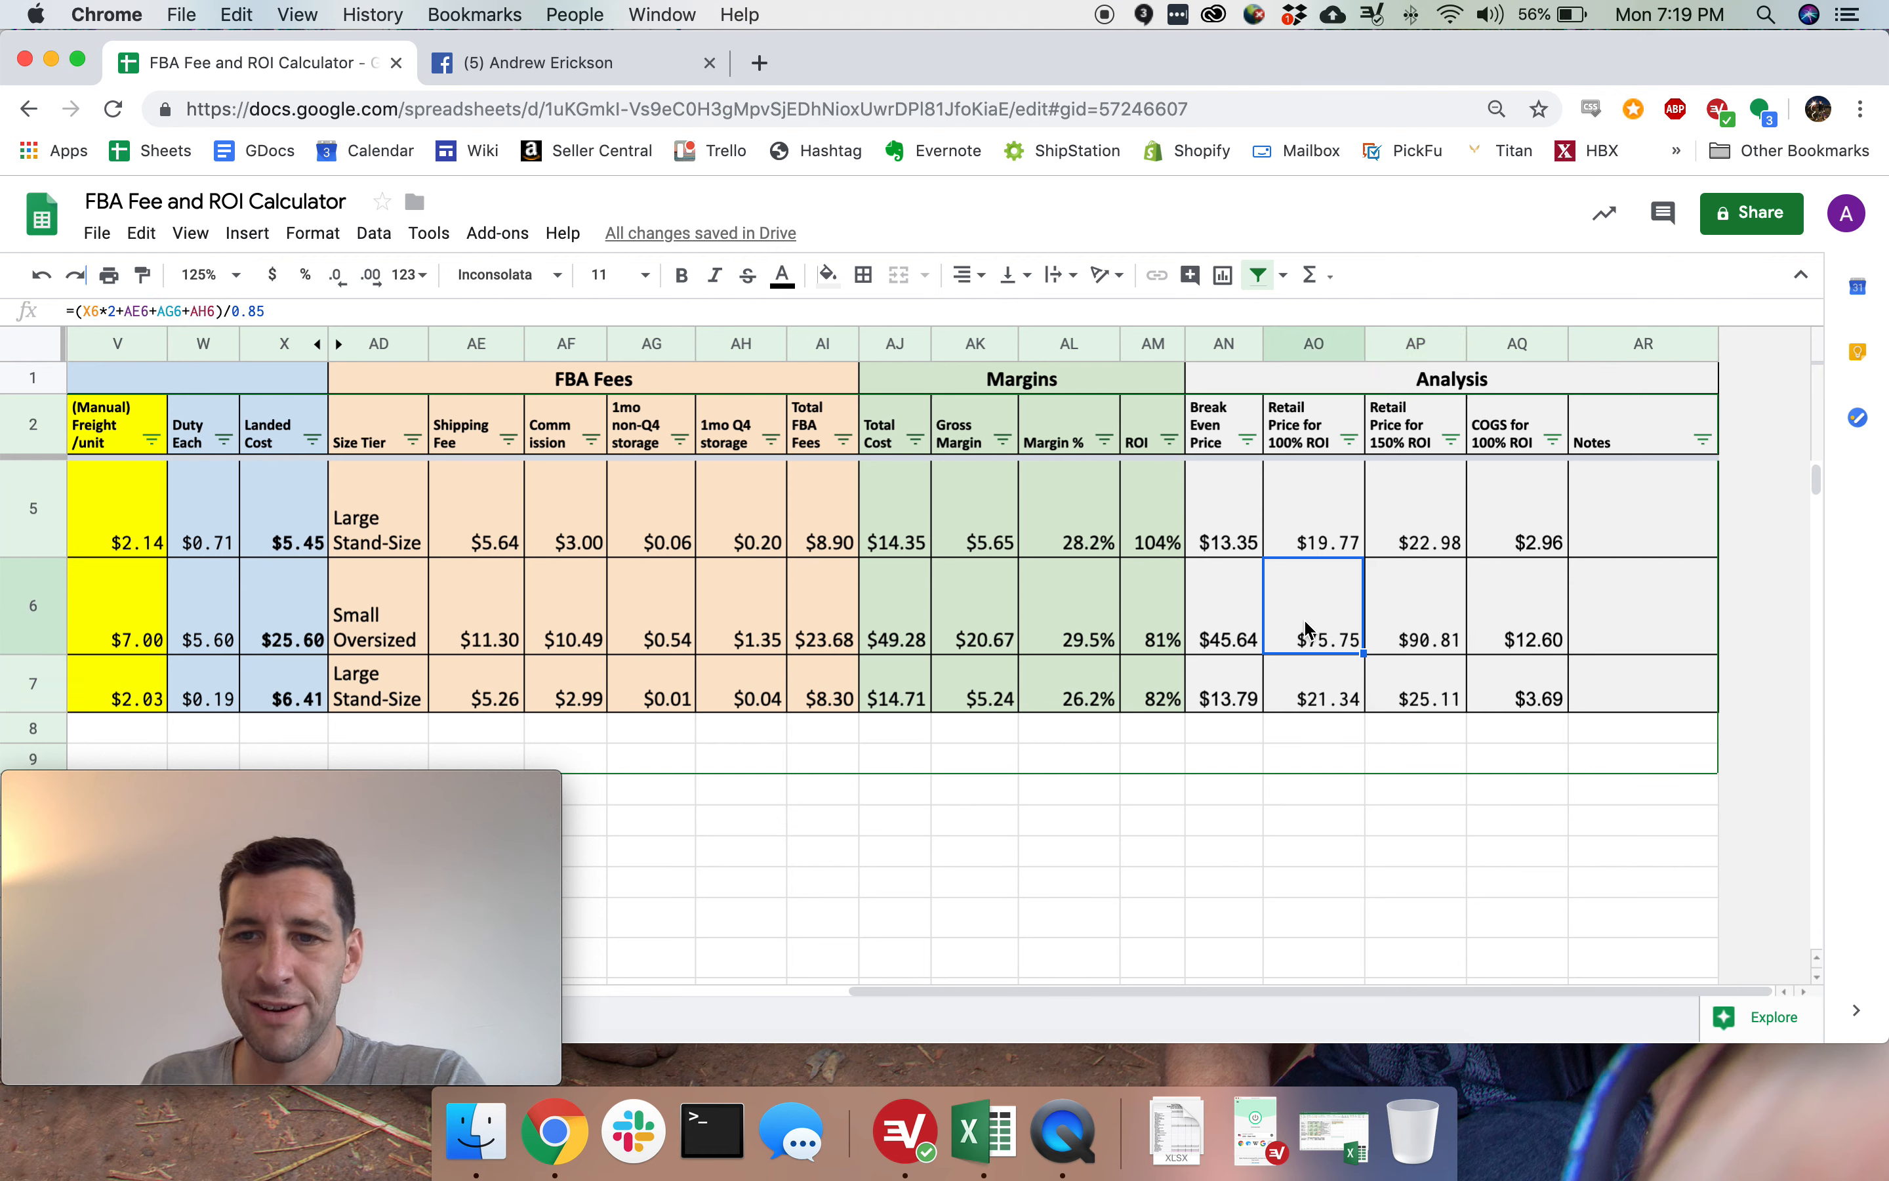
key("Return")
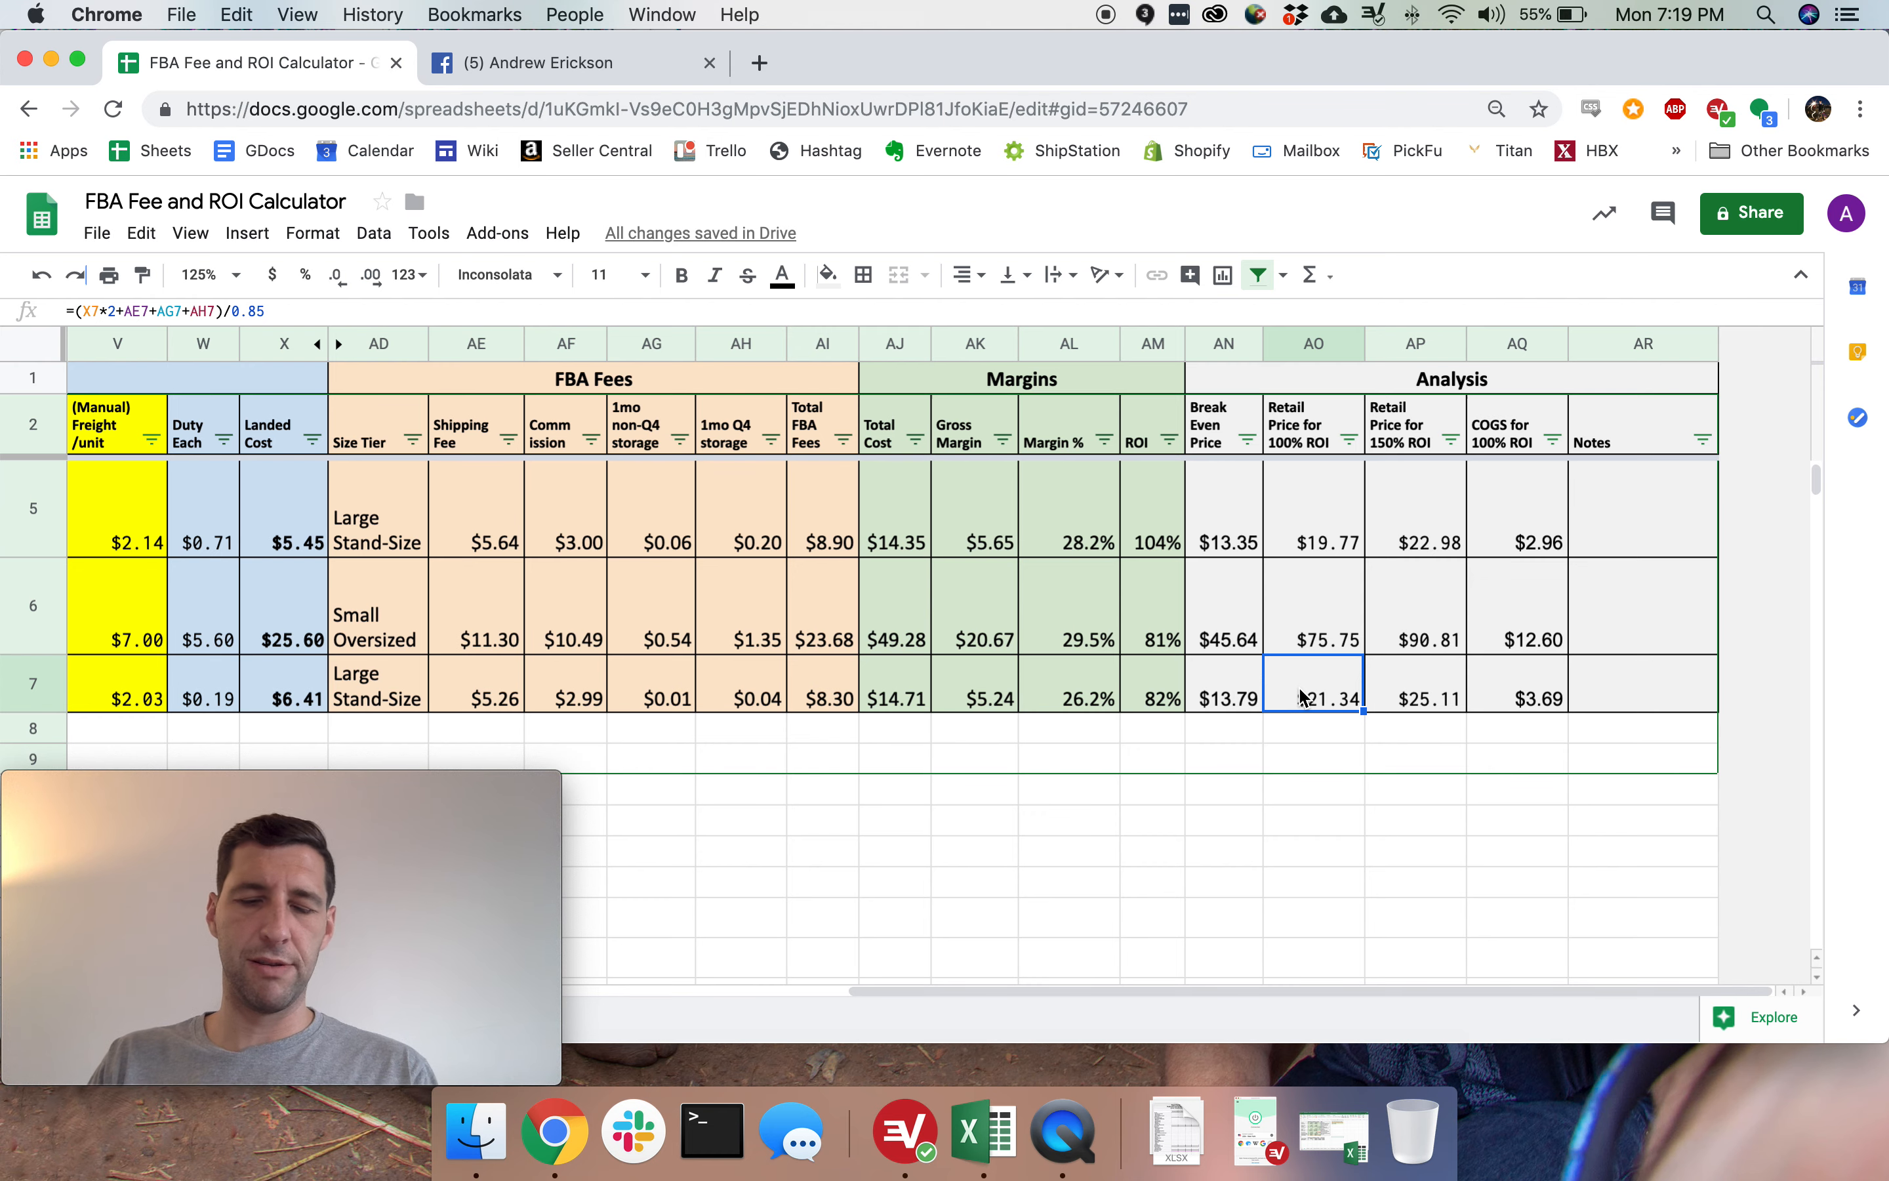
key("super+Left")
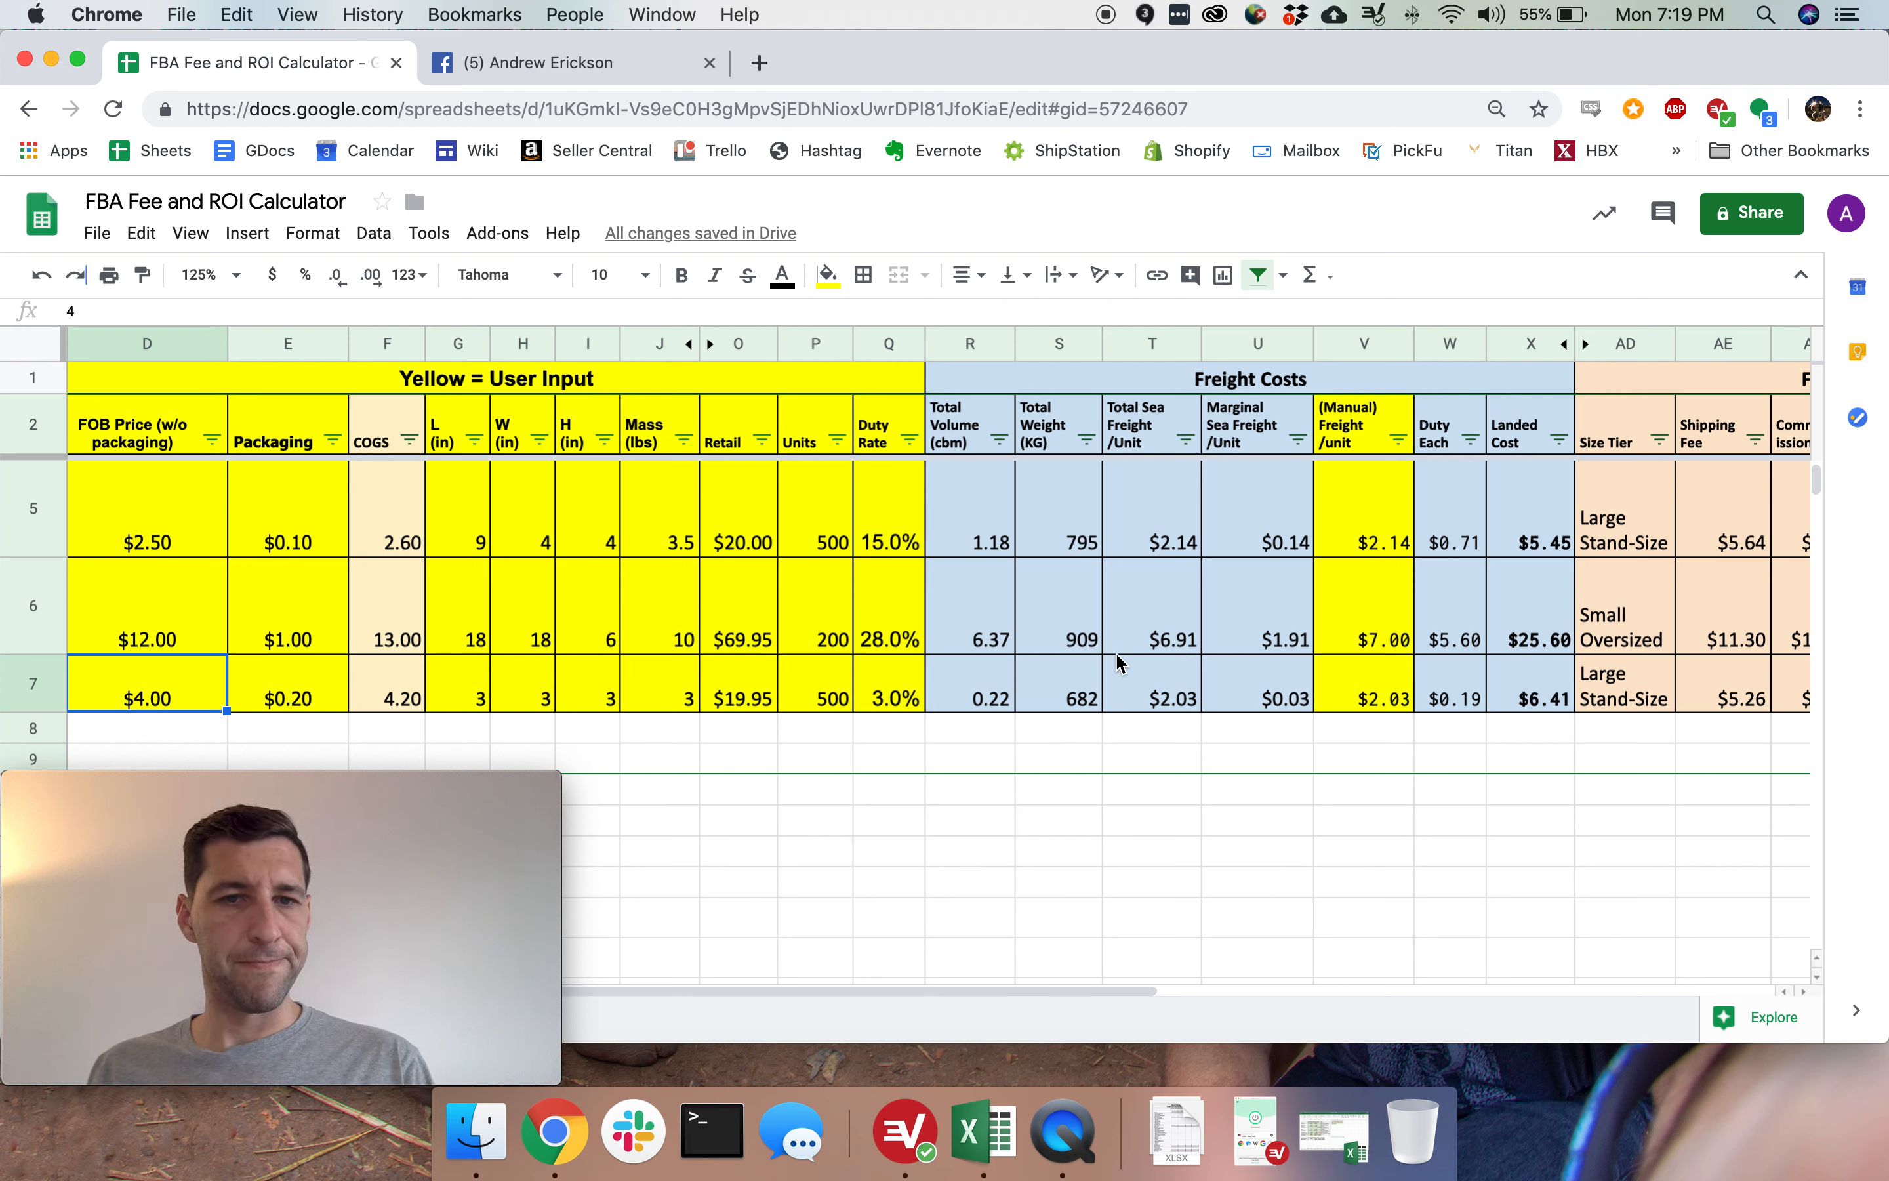